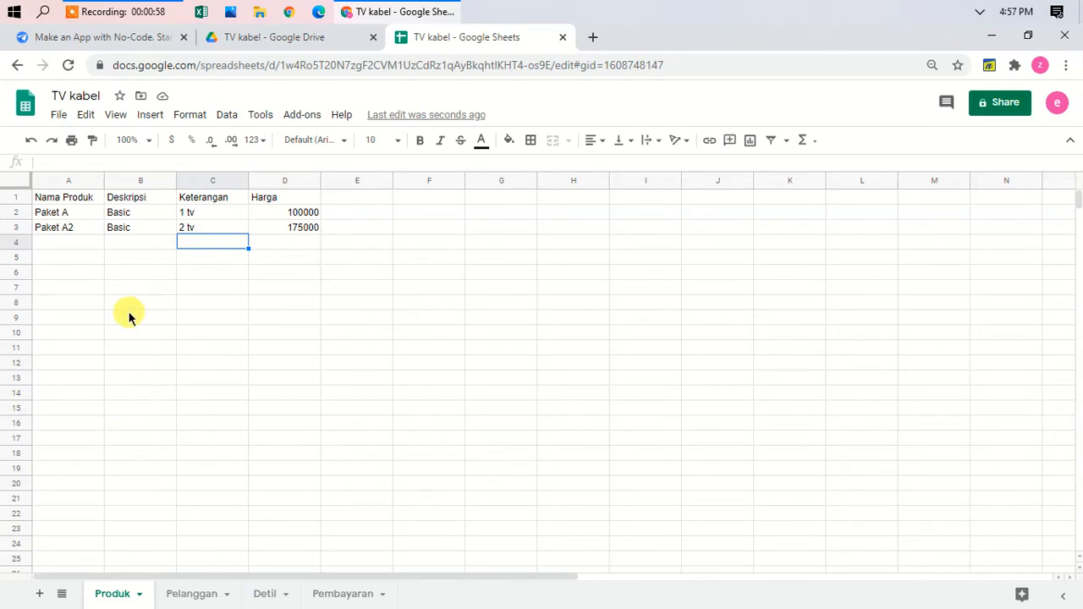
Step: Review the Paket A and Paket A2 product entries and their descriptions
left_click(136, 296)
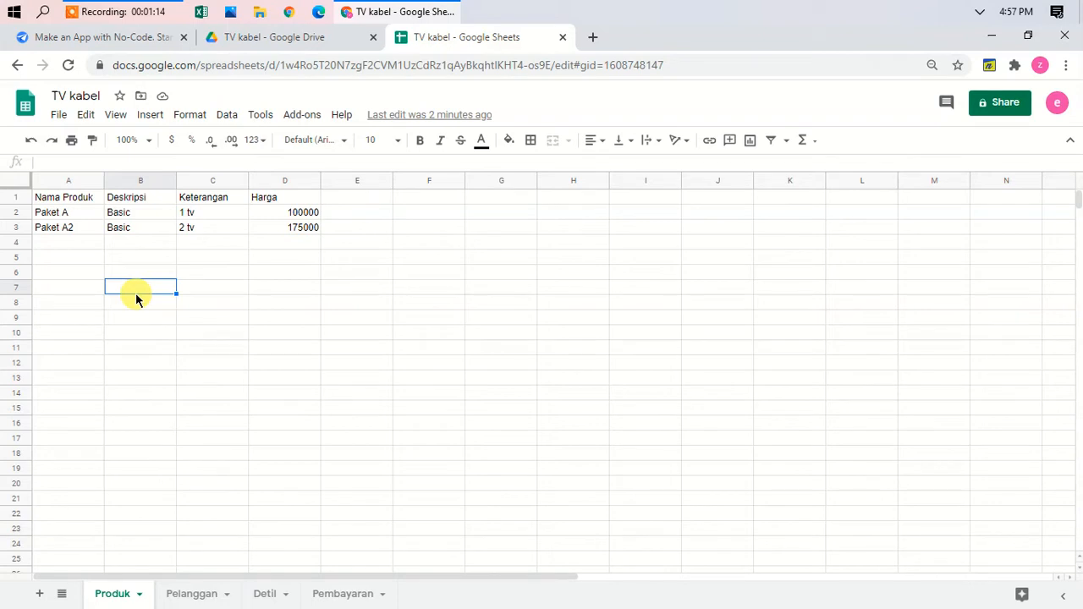
left_click(67, 212)
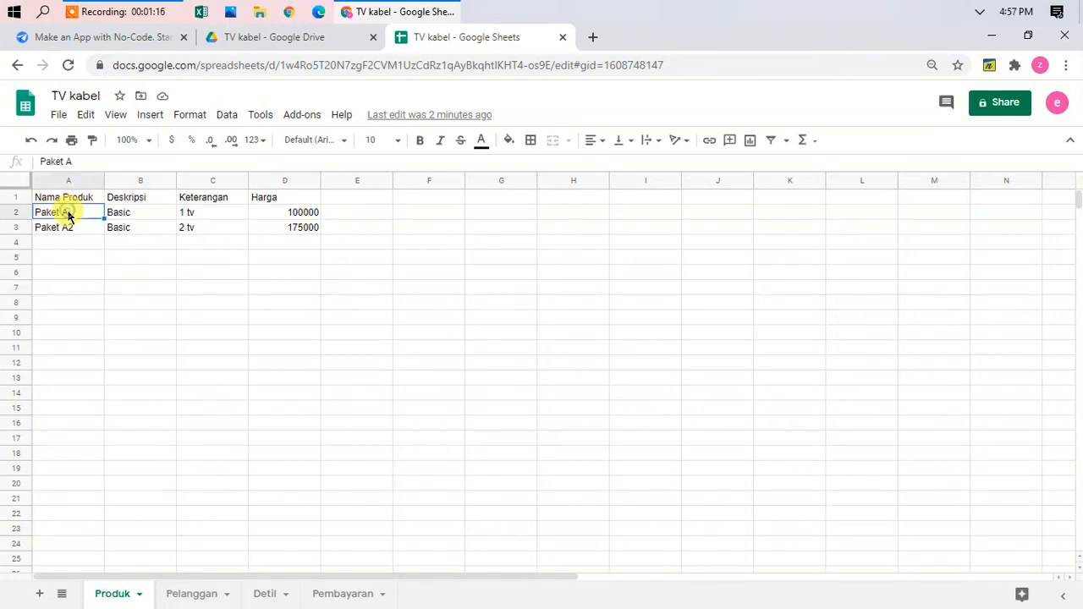
left_click(138, 215)
left_click(133, 232)
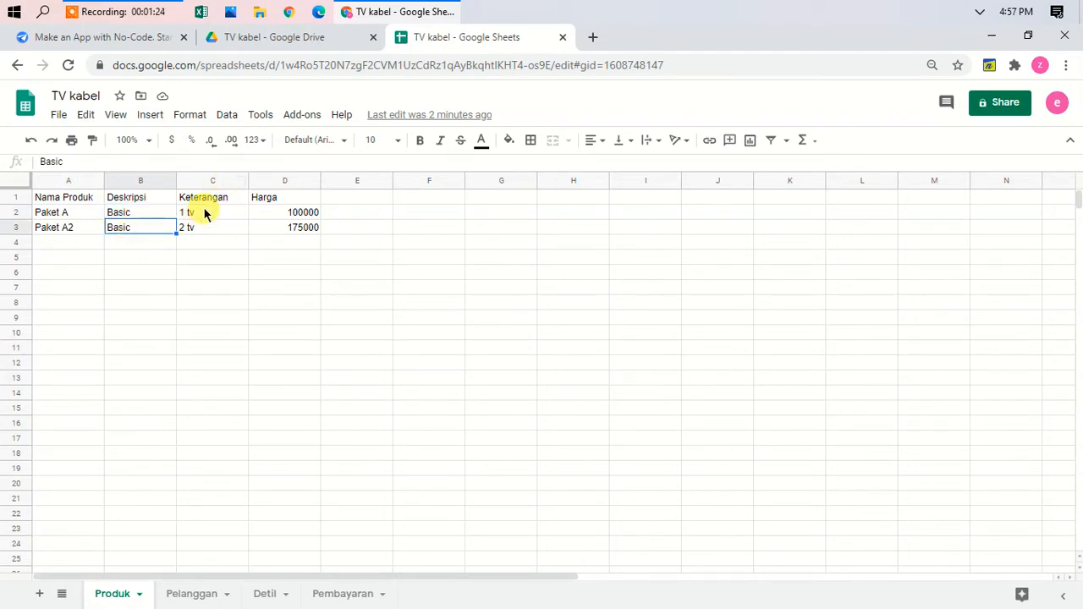
left_click(203, 232)
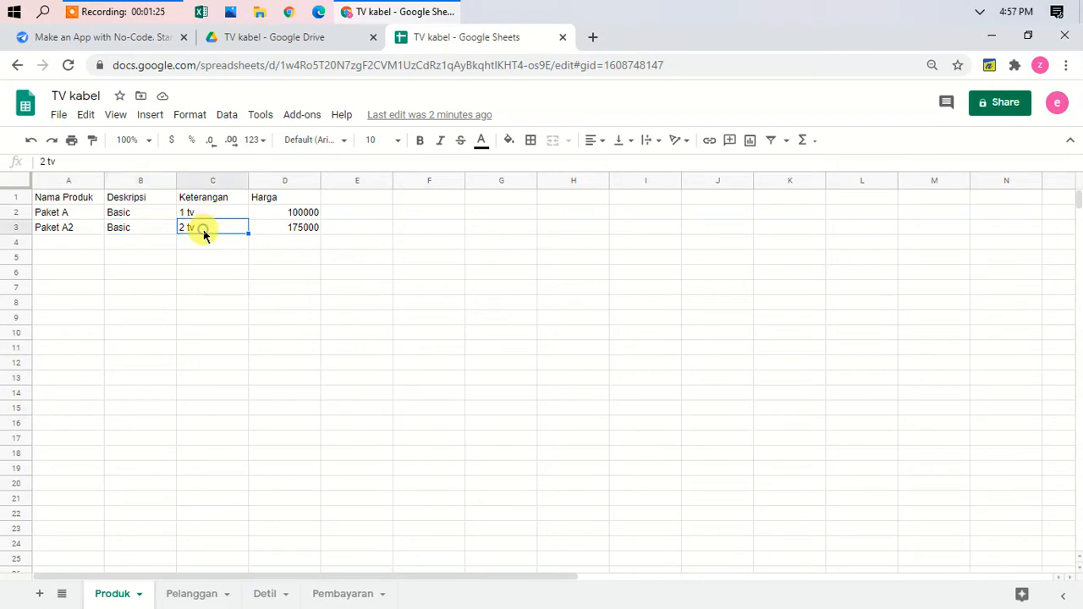
left_click(54, 217)
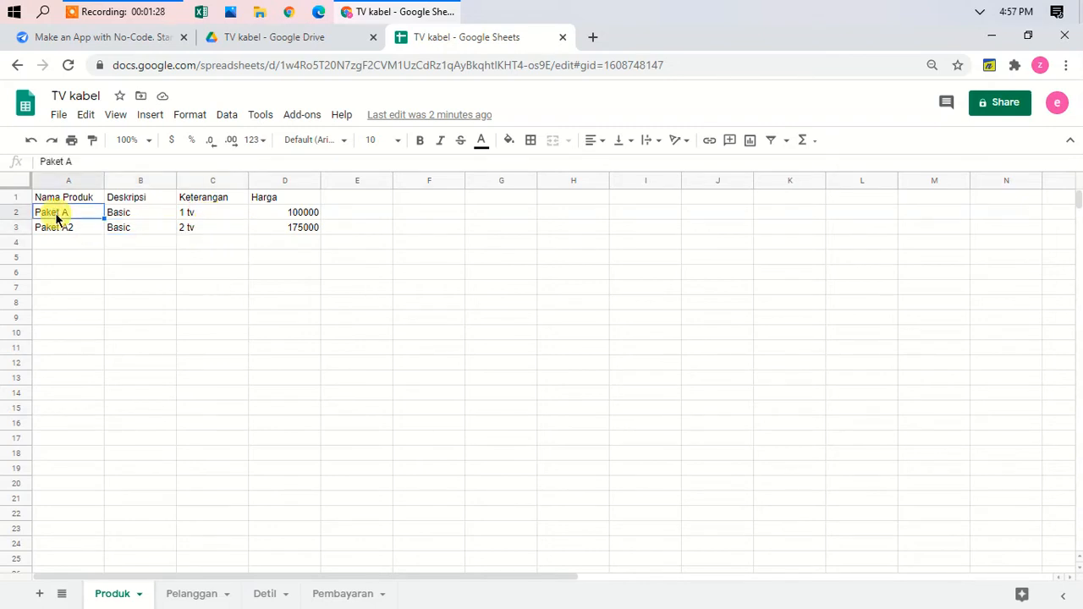
left_click(68, 227)
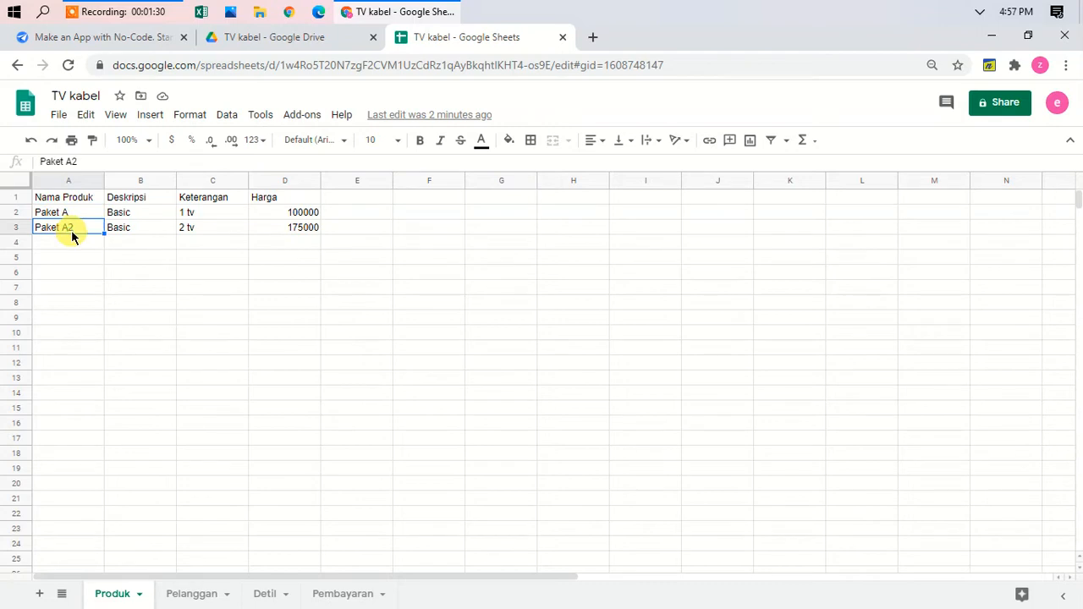
left_click(59, 244)
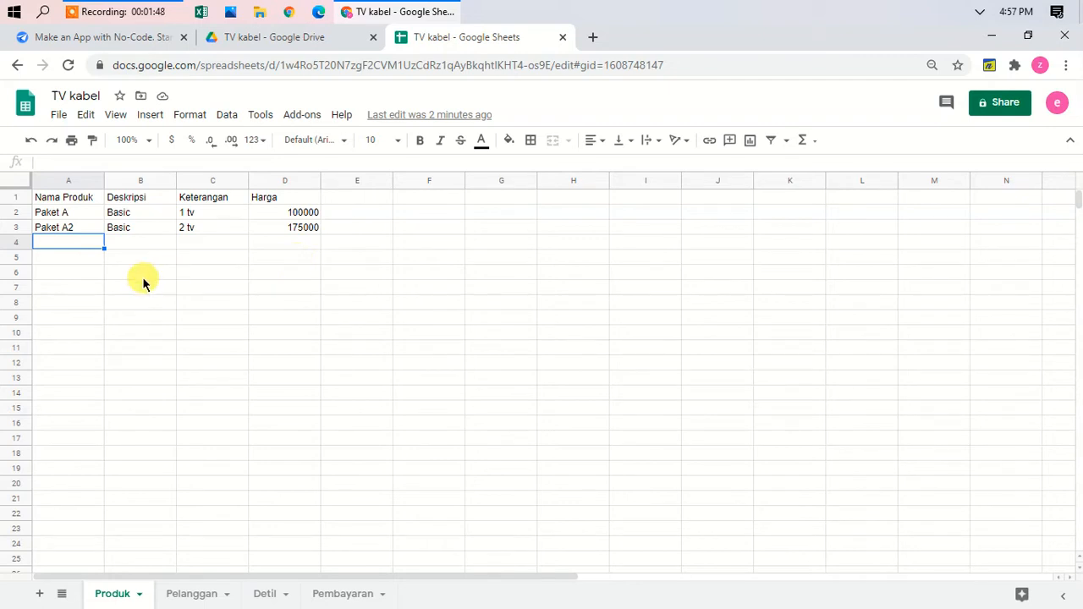
left_click(68, 218)
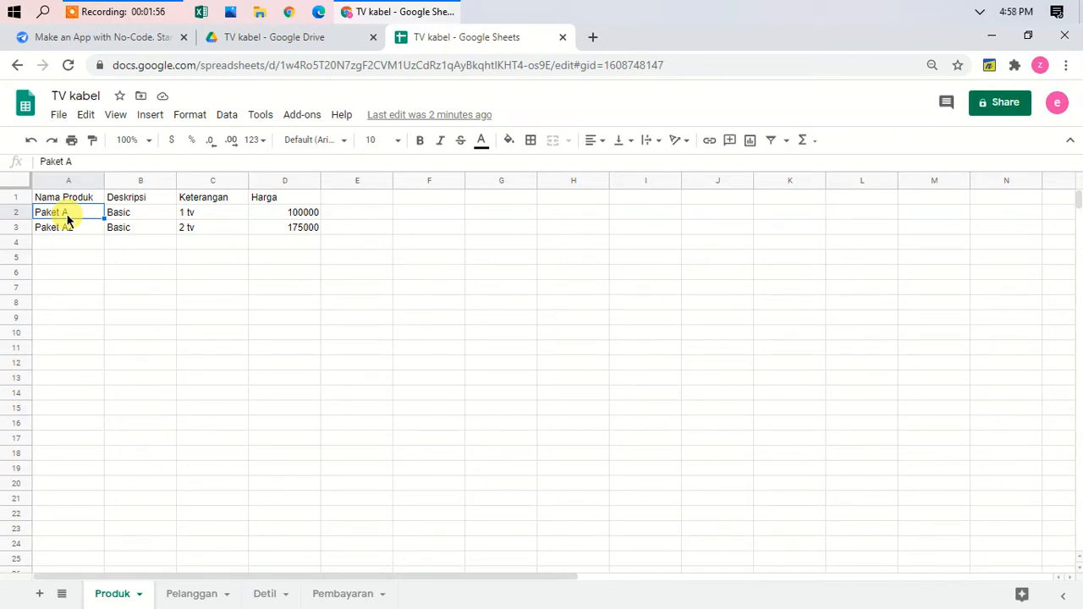
Step: On the Pelanggan sheet, enter =today()-30*3 in Ani's Tanggal cell B2
left_click(187, 595)
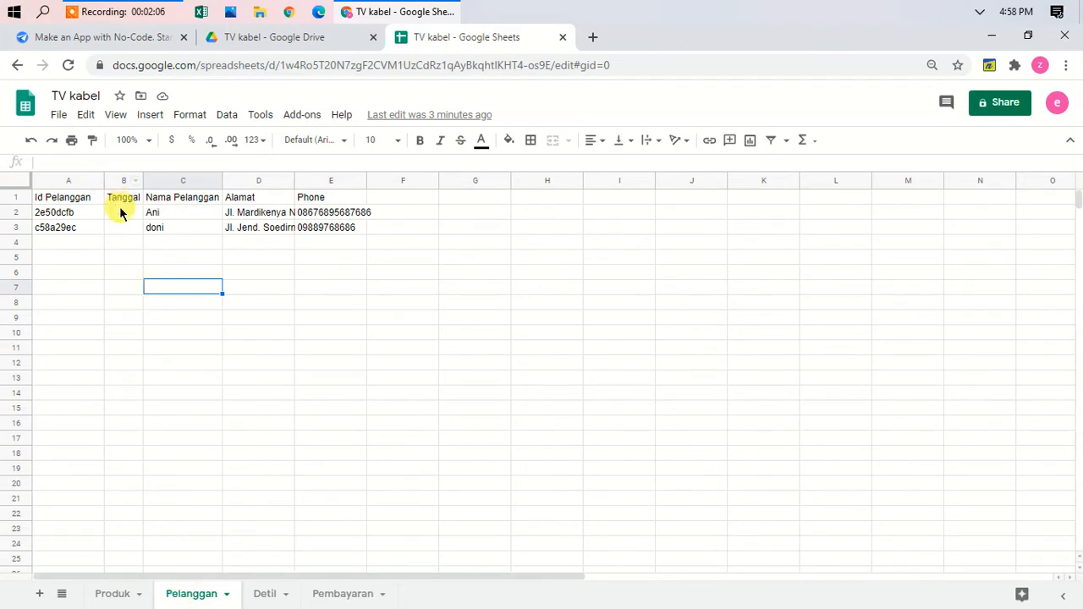
left_click(121, 214)
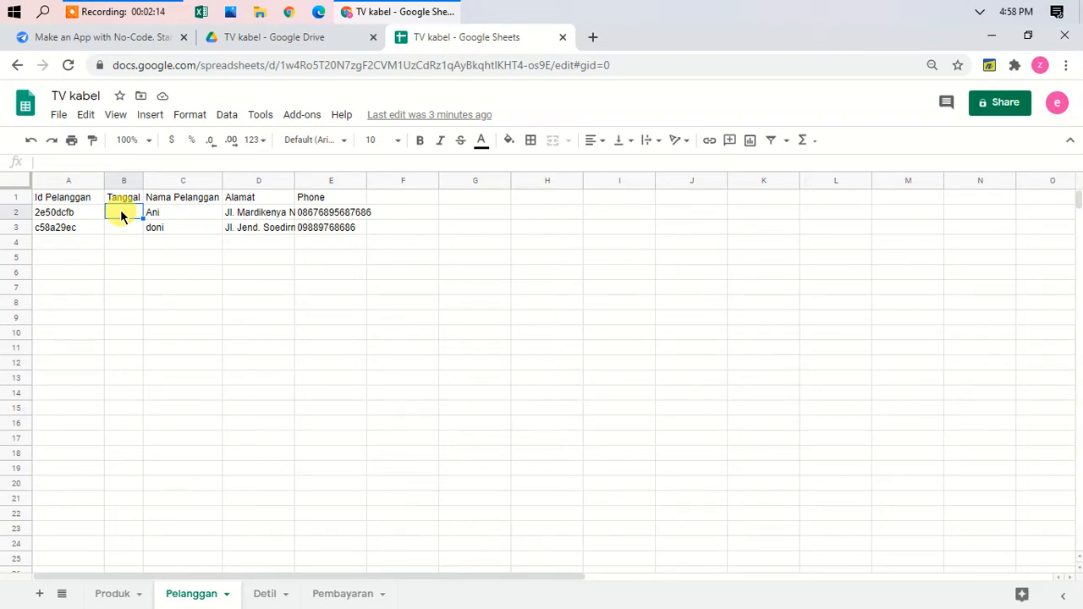
type("=to")
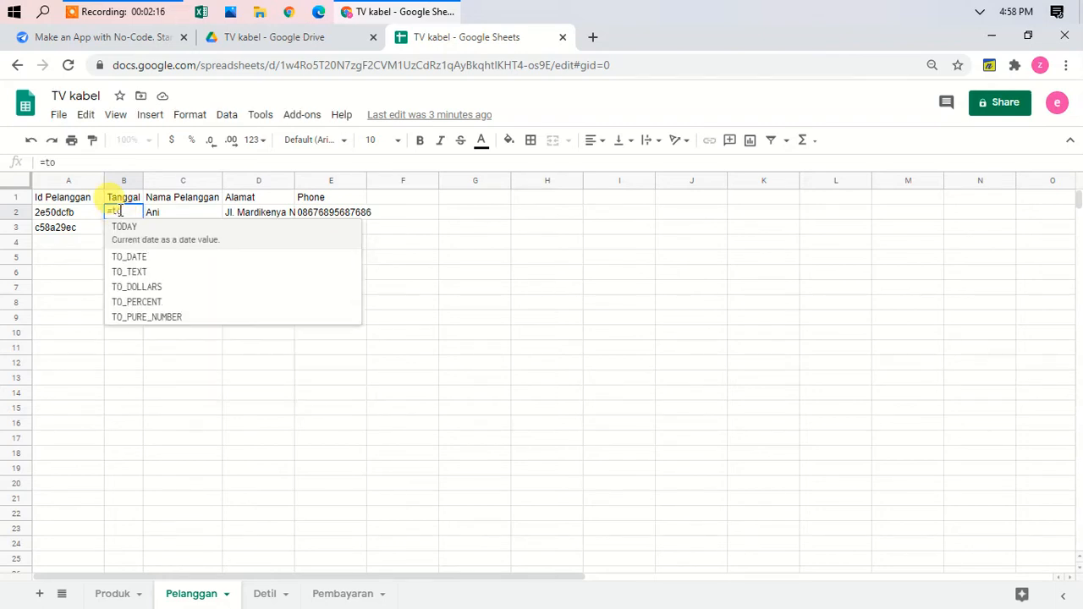
type("d")
key("BackSpace")
key("BackSpace")
key("BackSpace")
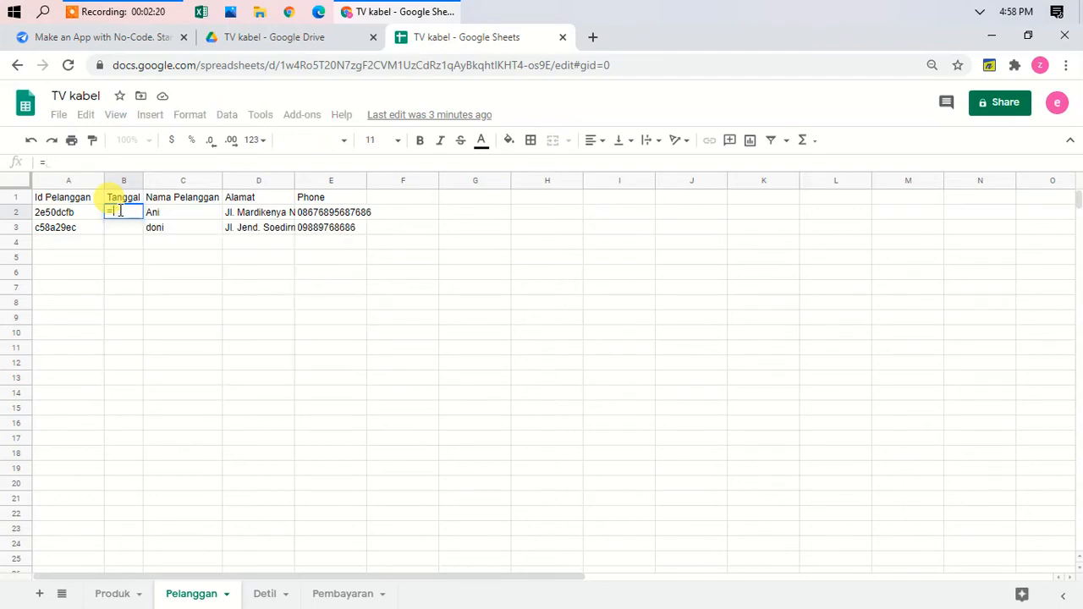
type("to")
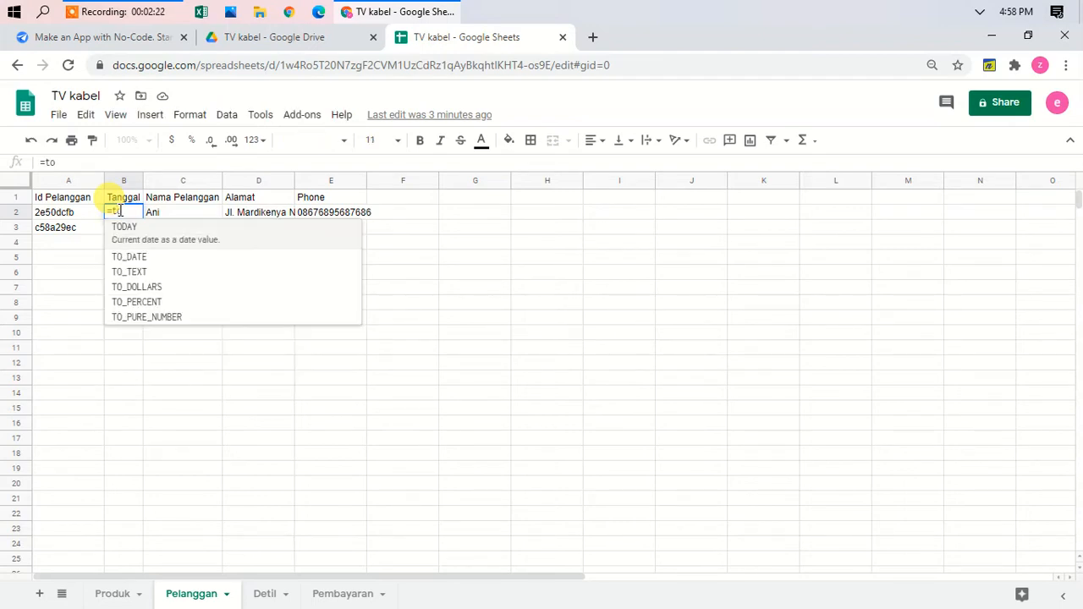
type("day()")
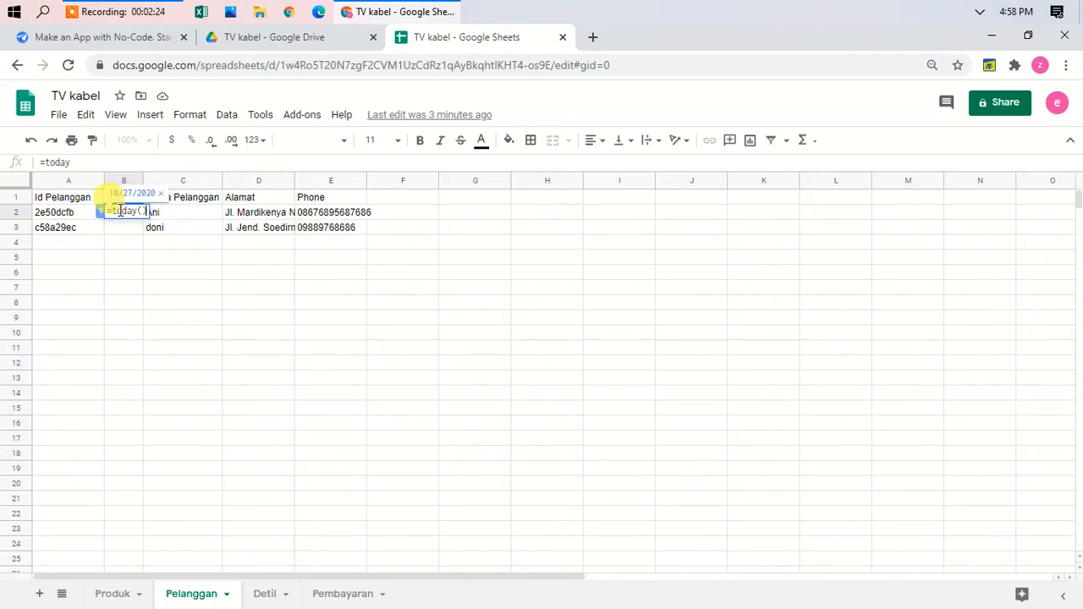
type("-")
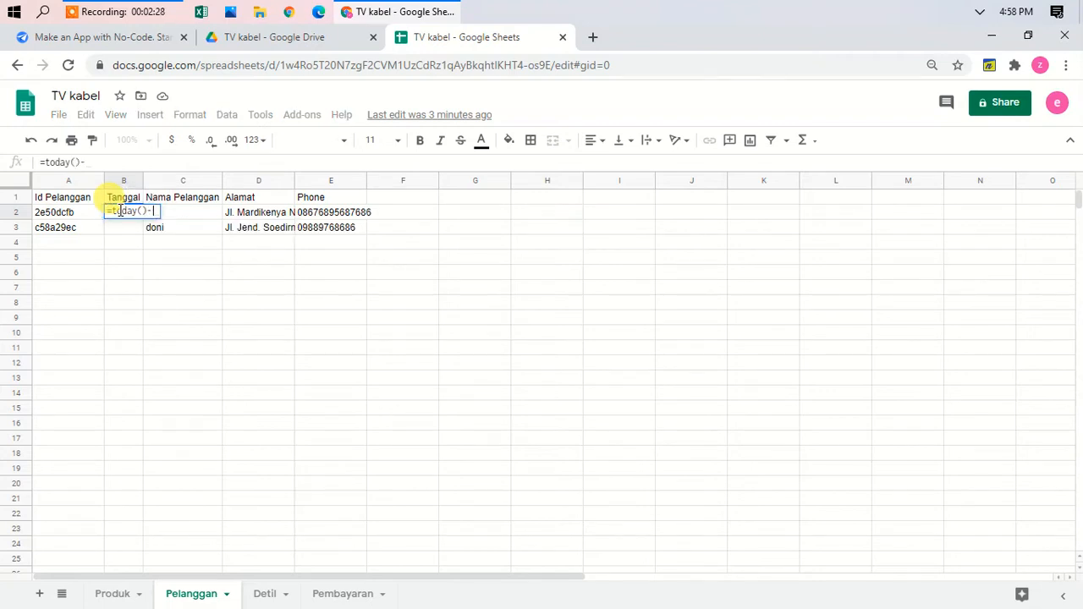
type("30*")
type("1")
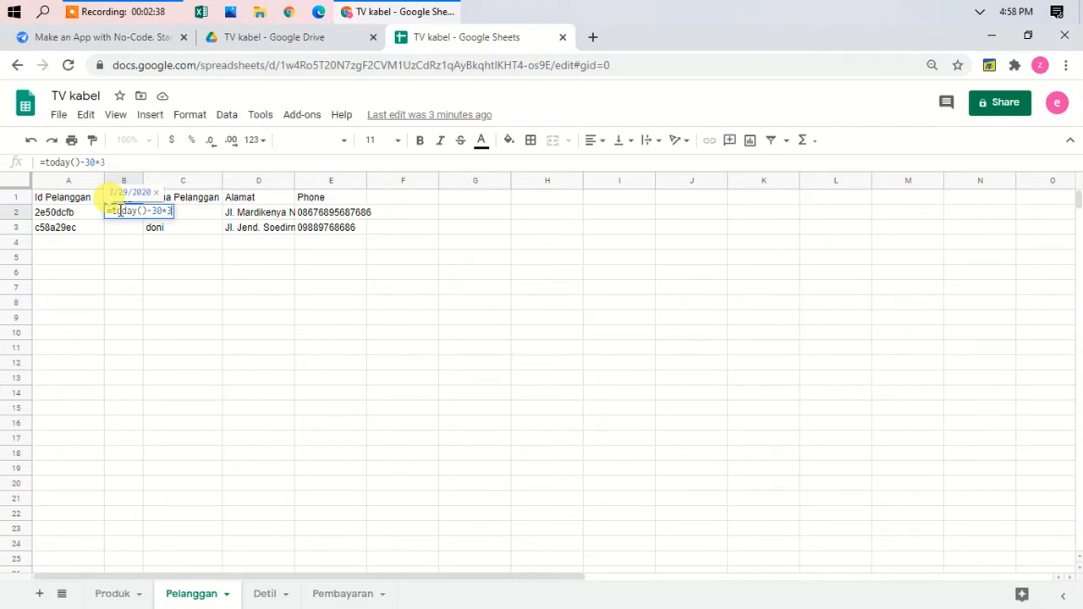
key("Return")
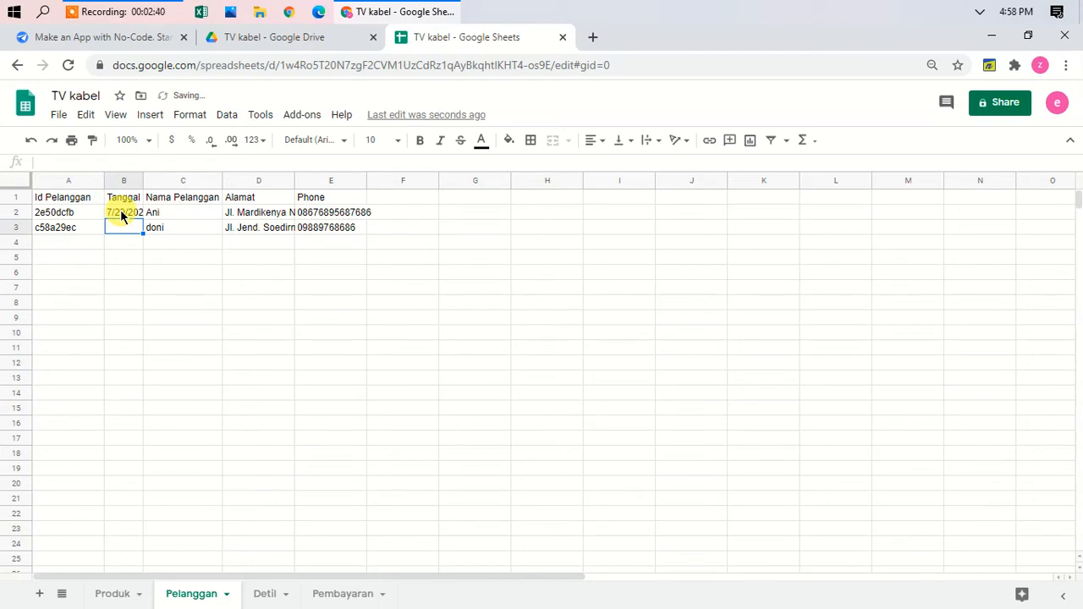
Step: Enter =today()-30*7 in doni's Tanggal cell B3, giving 4/30/2020
type("=")
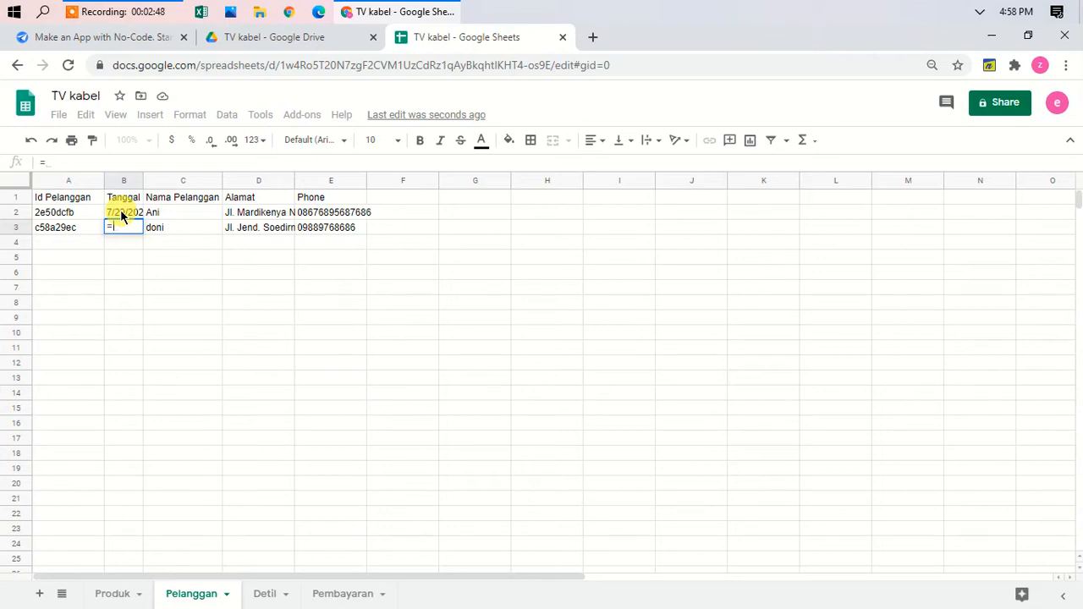
type("today(")
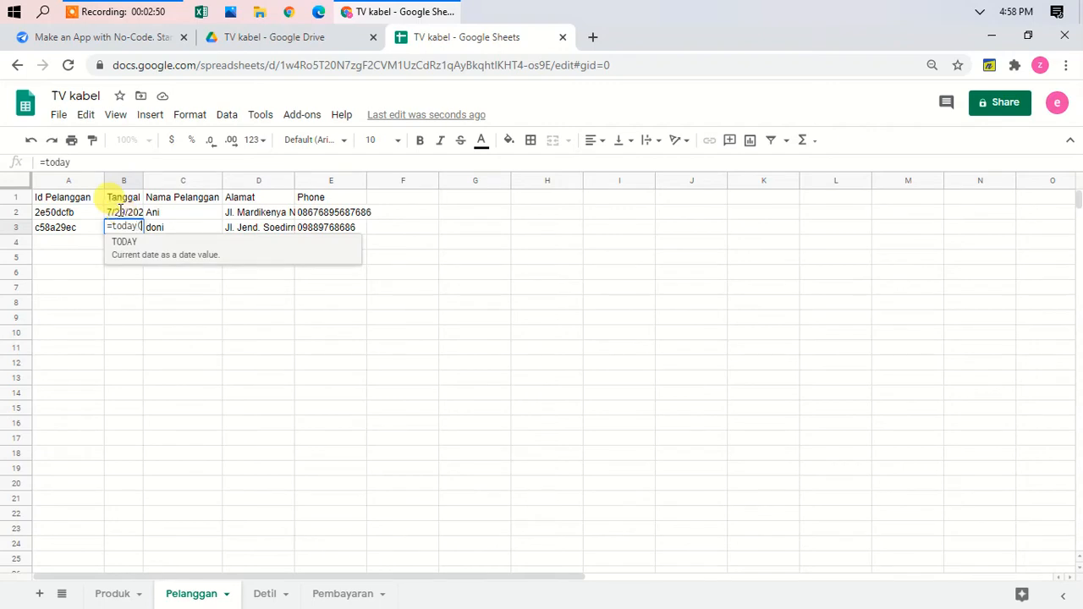
type(")")
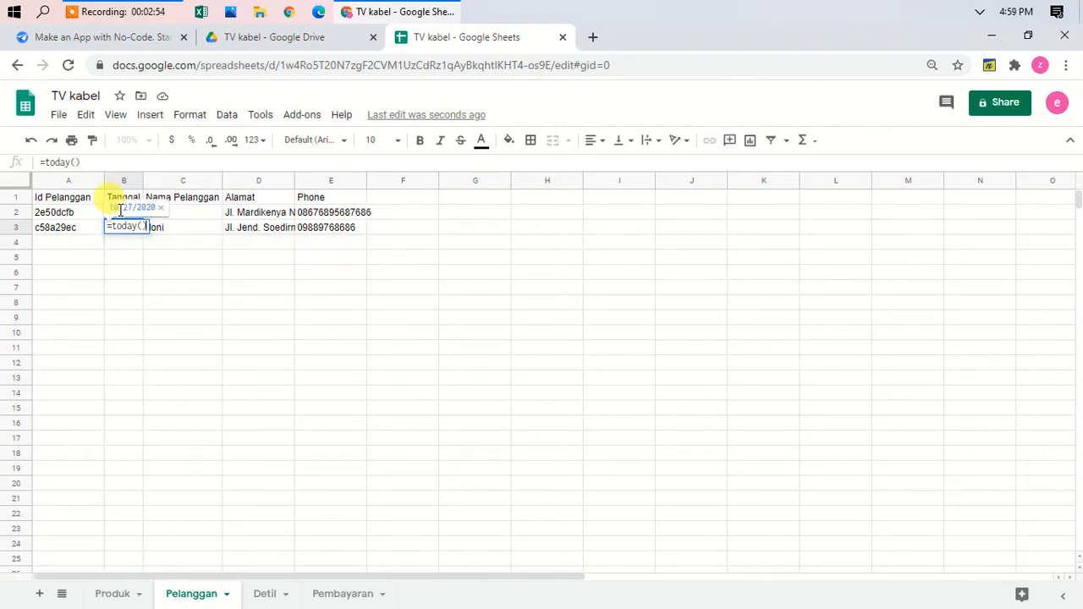
type("-")
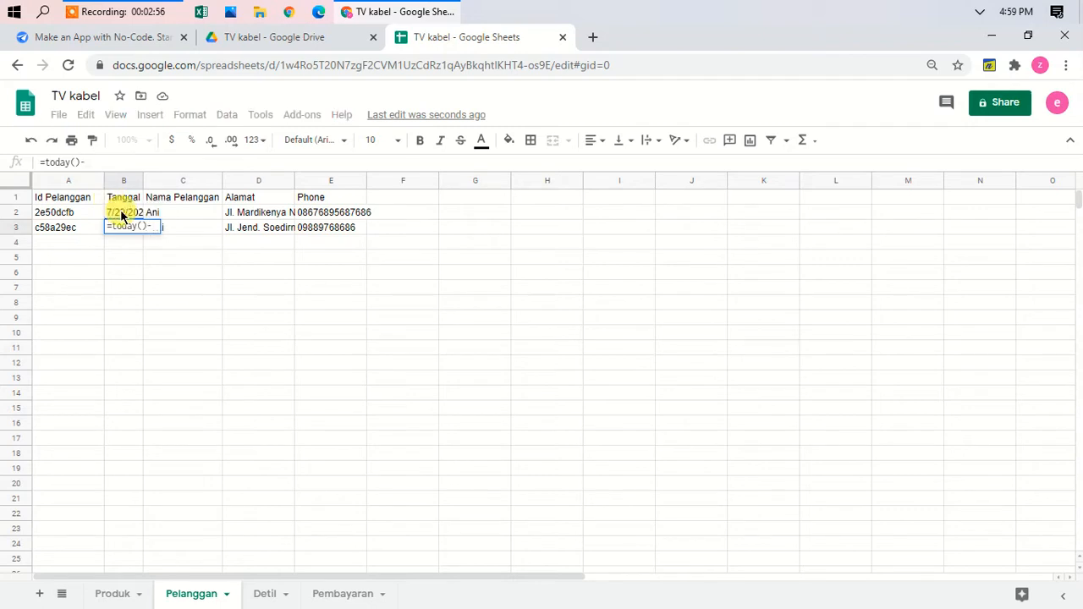
type("30*7")
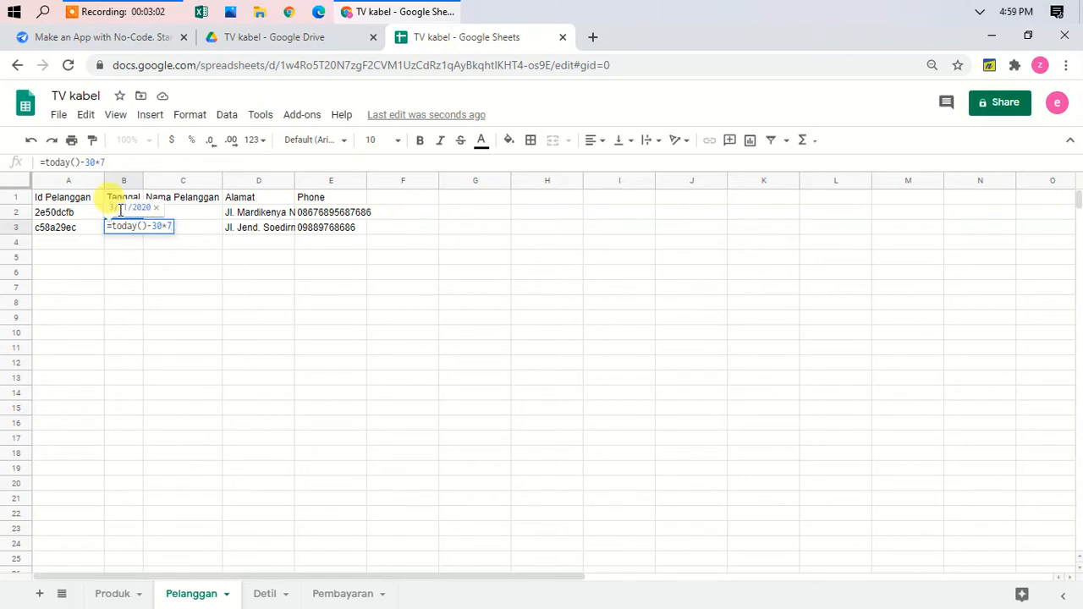
key("Return")
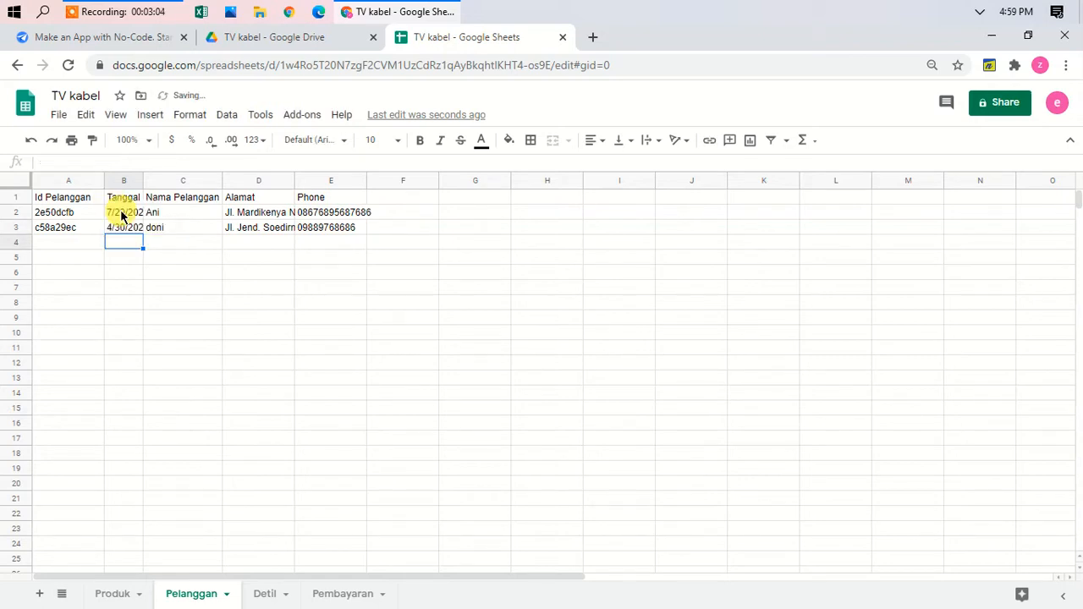
Step: Copy both Tanggal dates in B2:B3
left_click(123, 214)
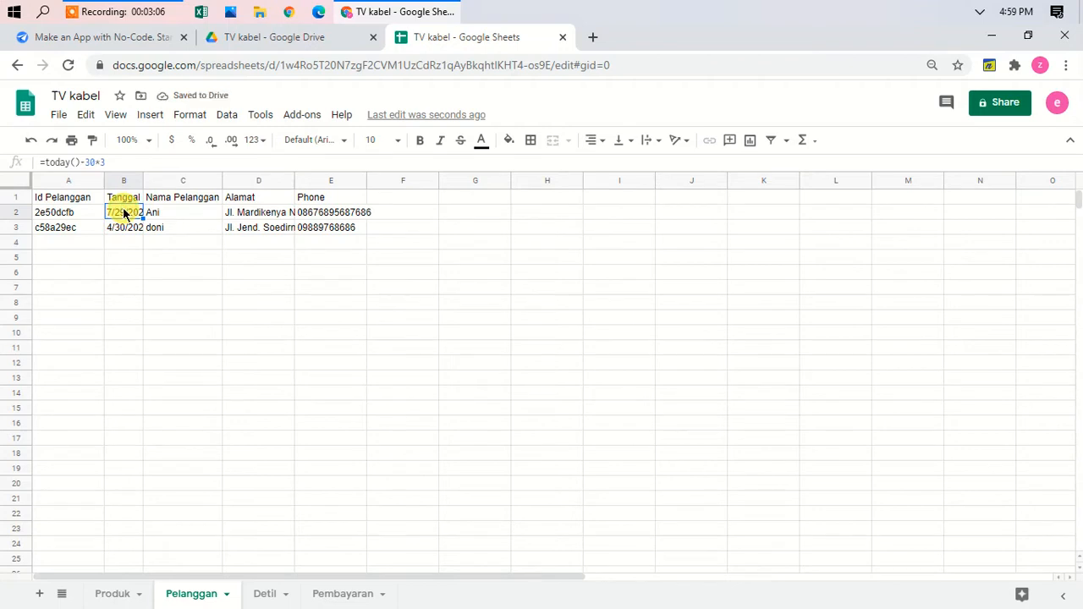
key("shift+Down")
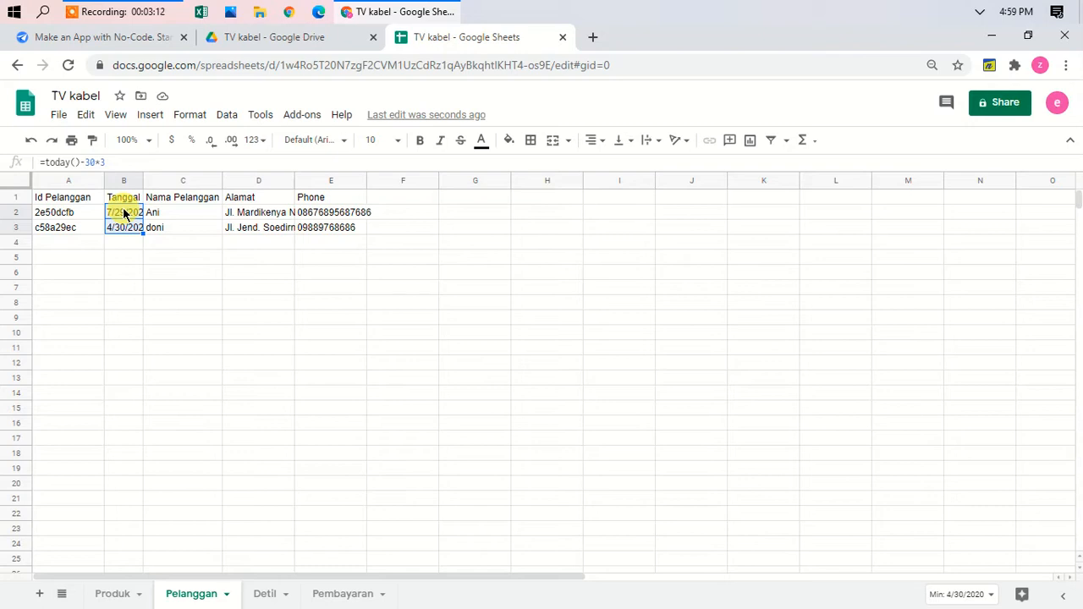
key("ctrl+c")
Step: Paste the copied Tanggal dates back into B2:B3 as fixed values
left_click(127, 215)
right_click(126, 214)
mouse_move(149, 209)
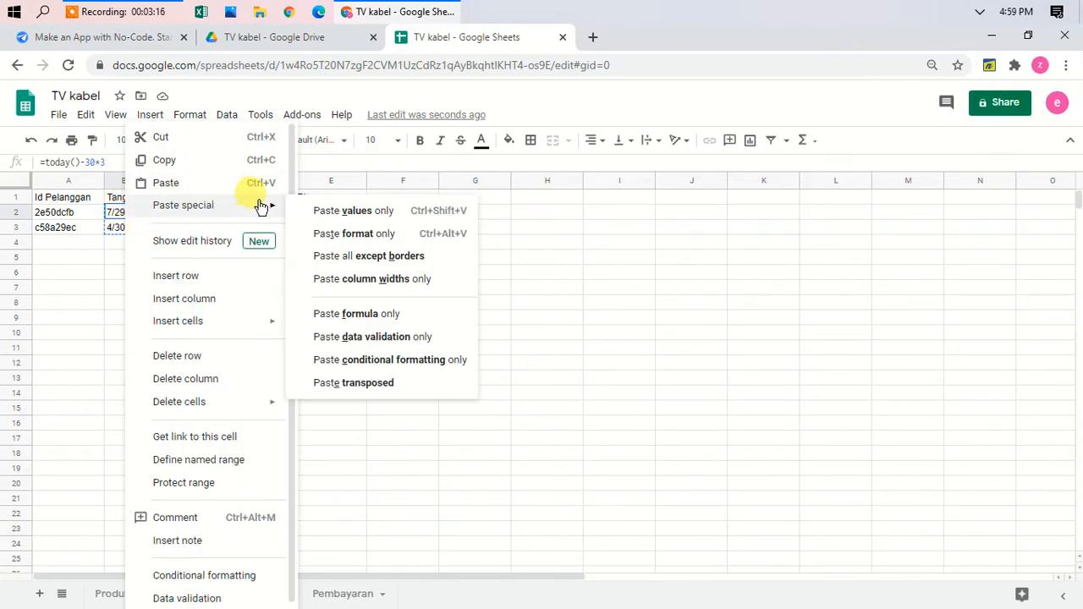
left_click(343, 211)
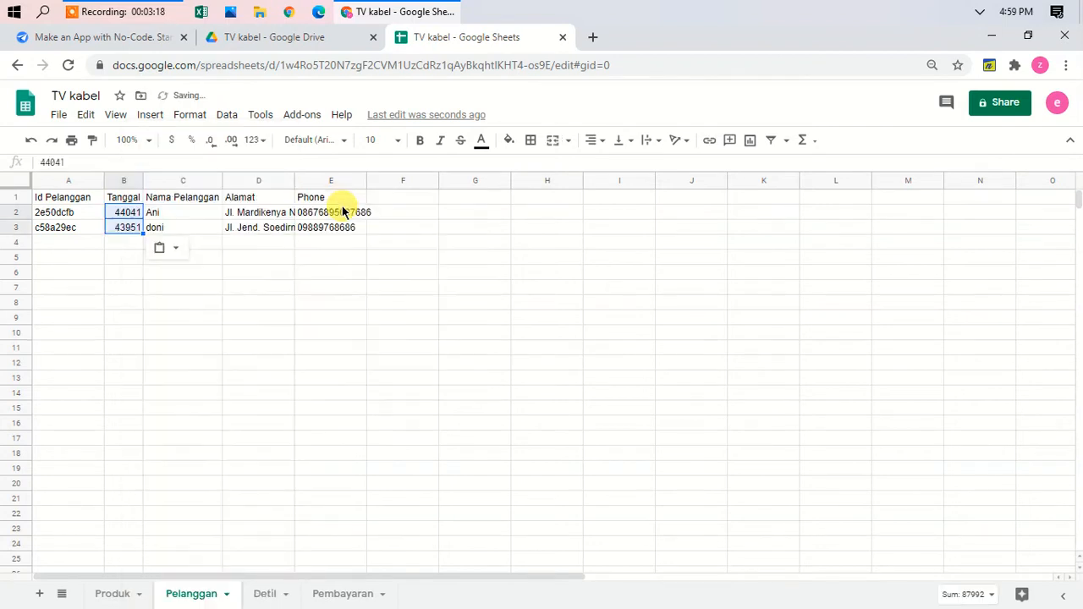
Step: Format the Tanggal column B as dates and auto-fit its width to show them
left_click(123, 180)
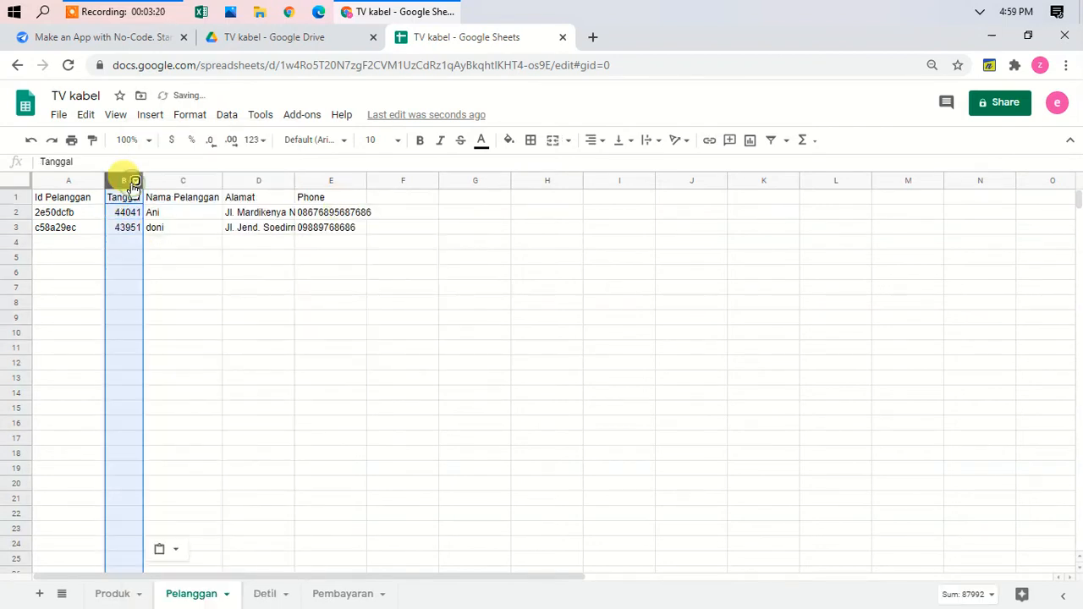
right_click(119, 181)
left_click(118, 181)
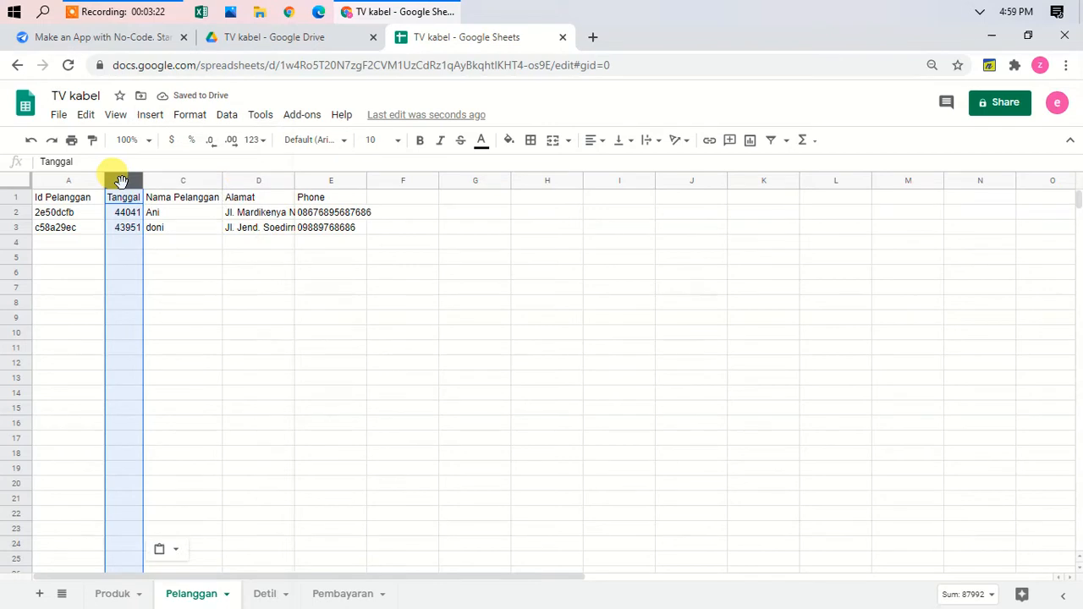
left_click(256, 140)
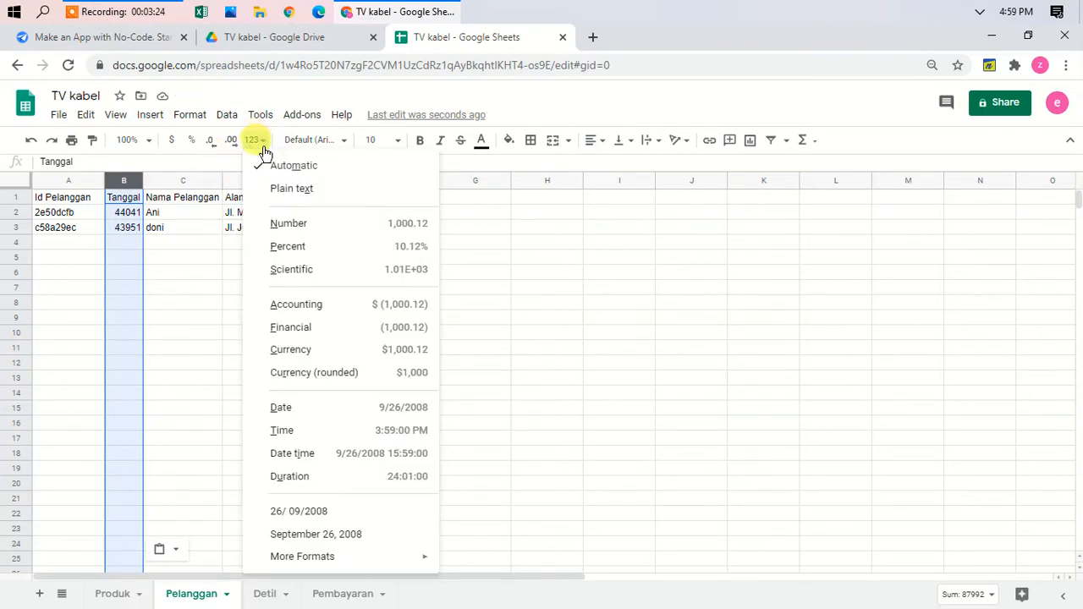
left_click(355, 411)
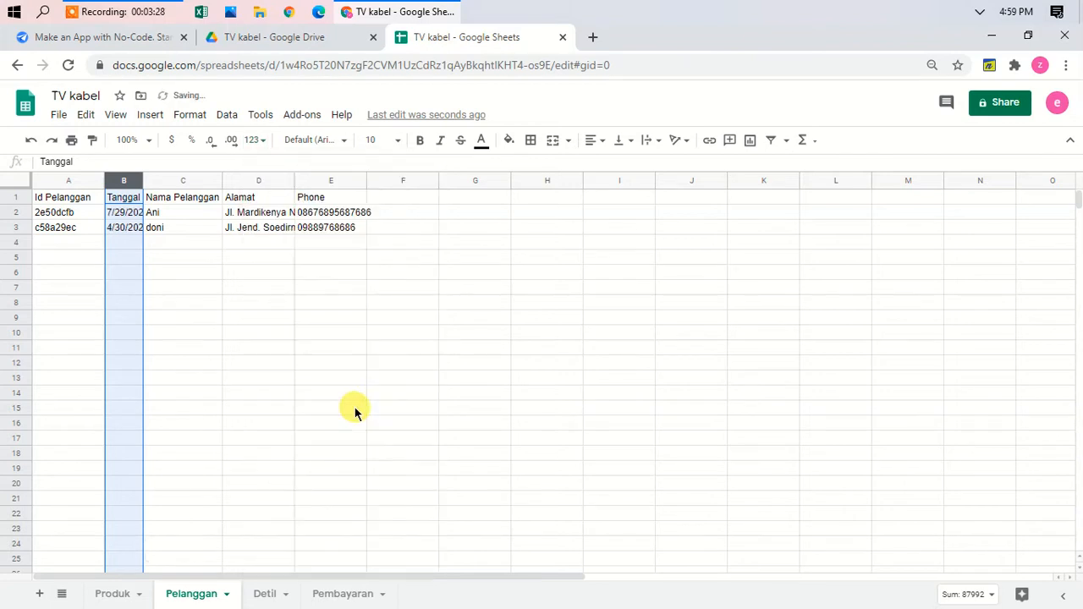
left_click(195, 328)
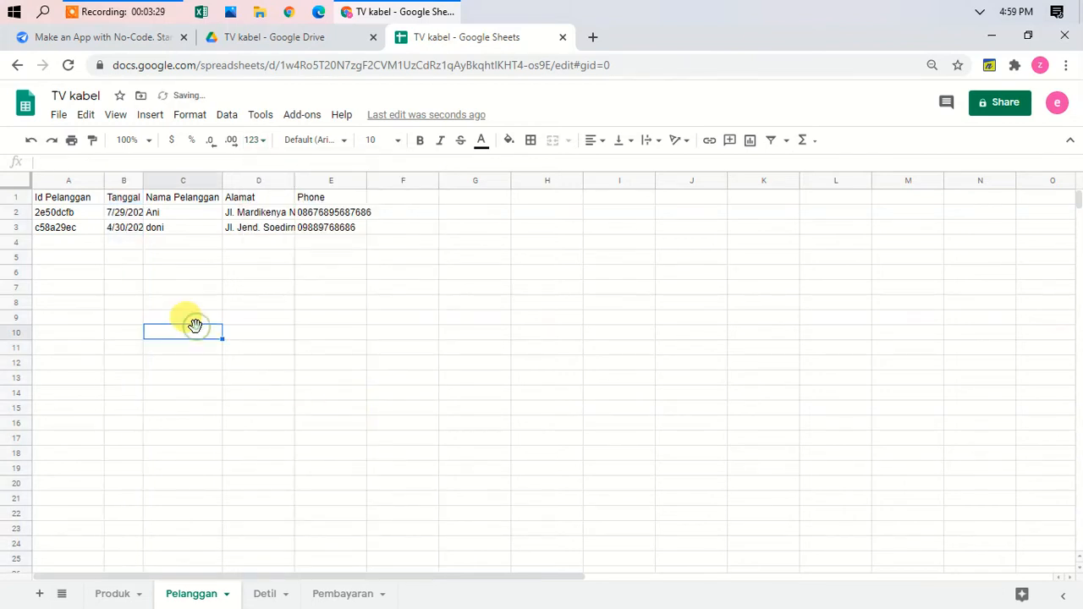
double_click(141, 177)
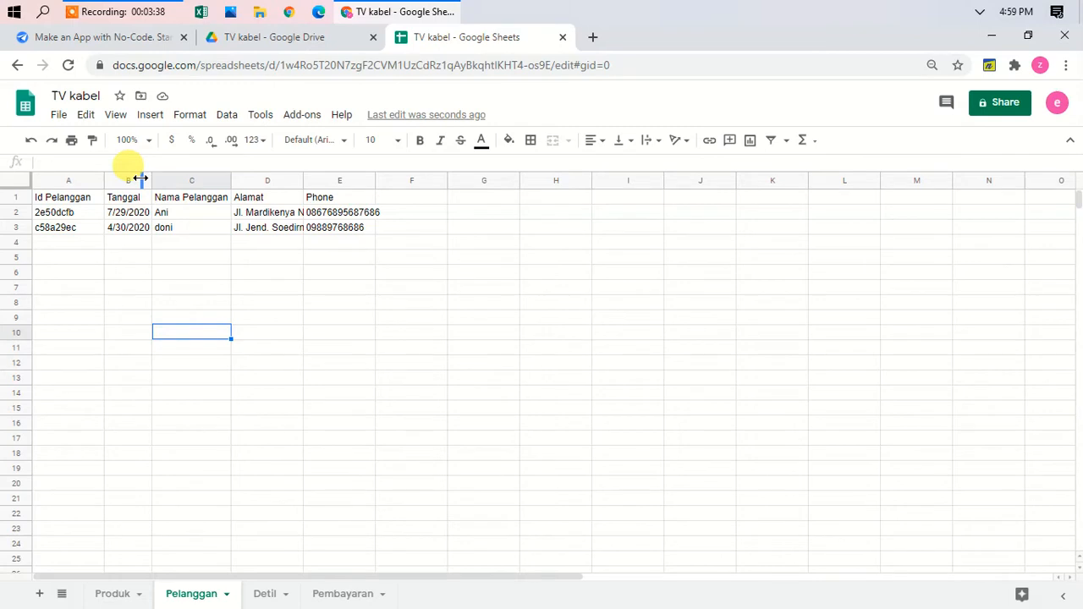
left_click(269, 596)
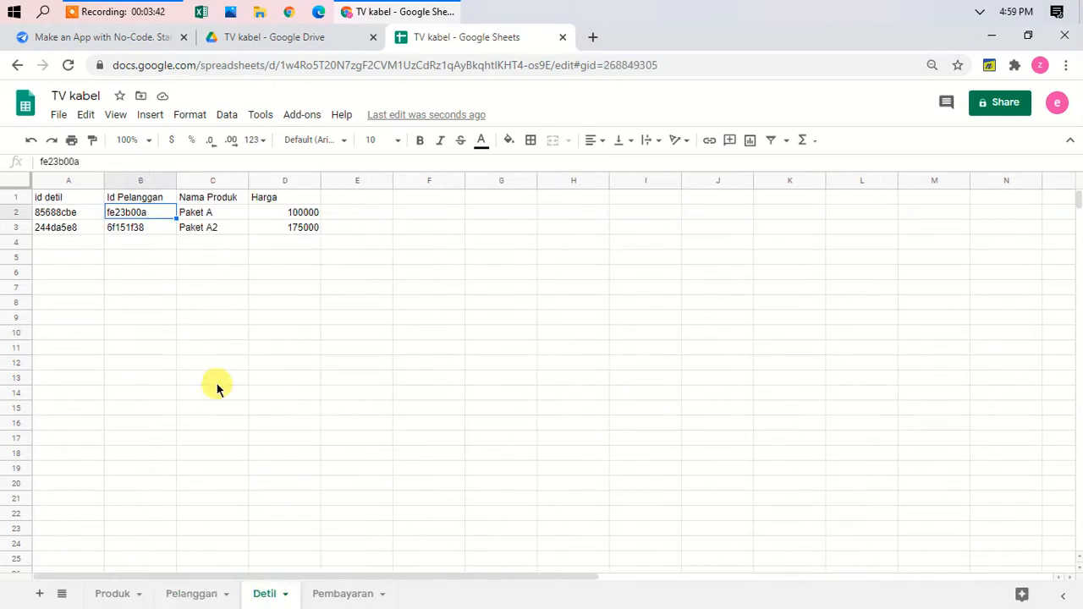
Step: Review the Detil and Pelanggan sheets, including the Paket A entry, and bring up the Pembayaran sheet
left_click(216, 243)
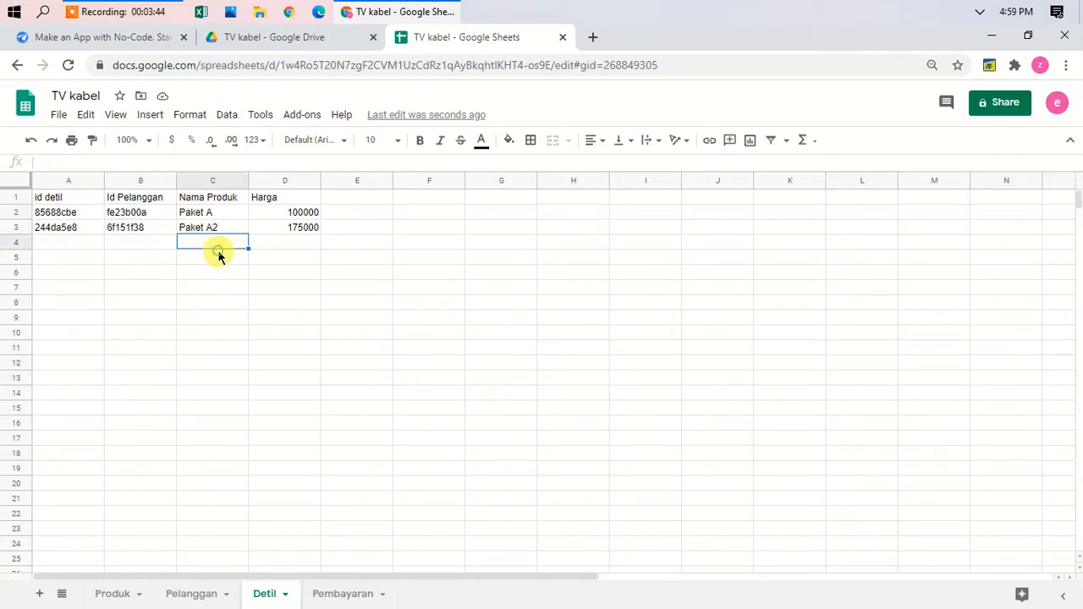
left_click(195, 593)
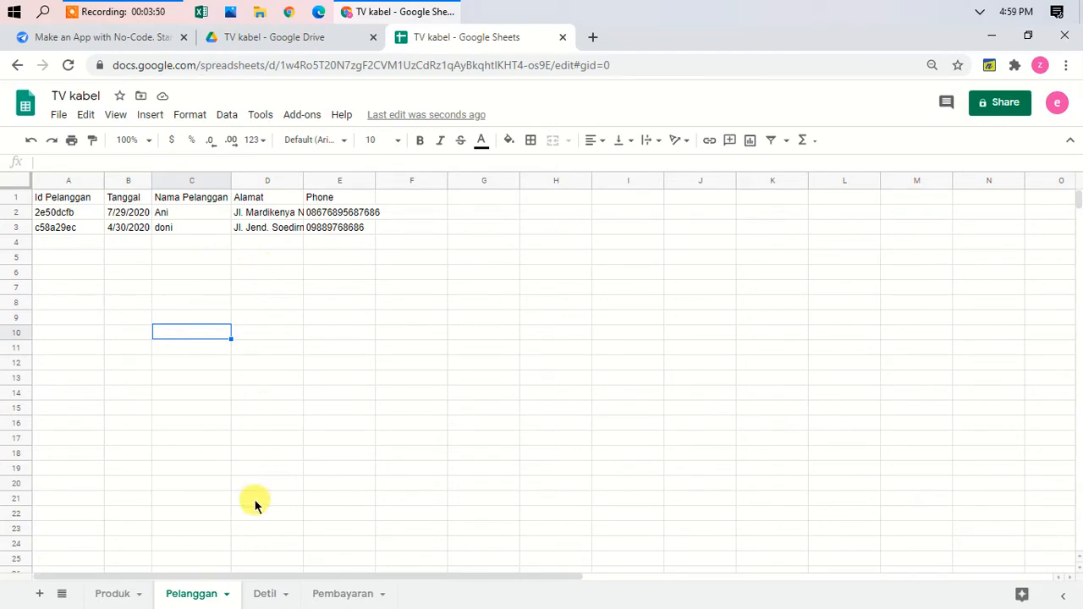
left_click(265, 594)
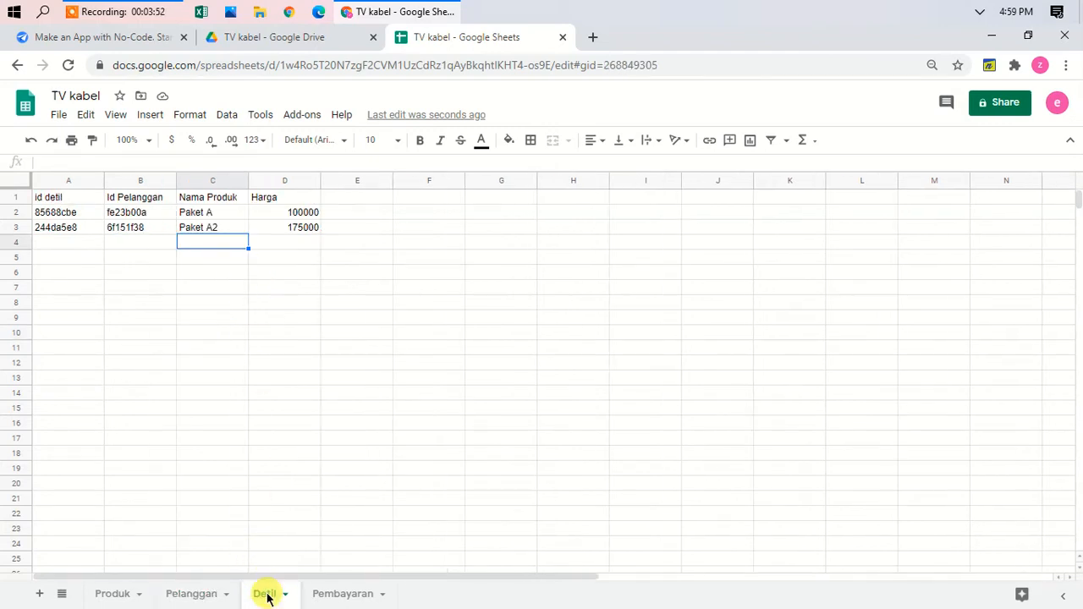
left_click(212, 214)
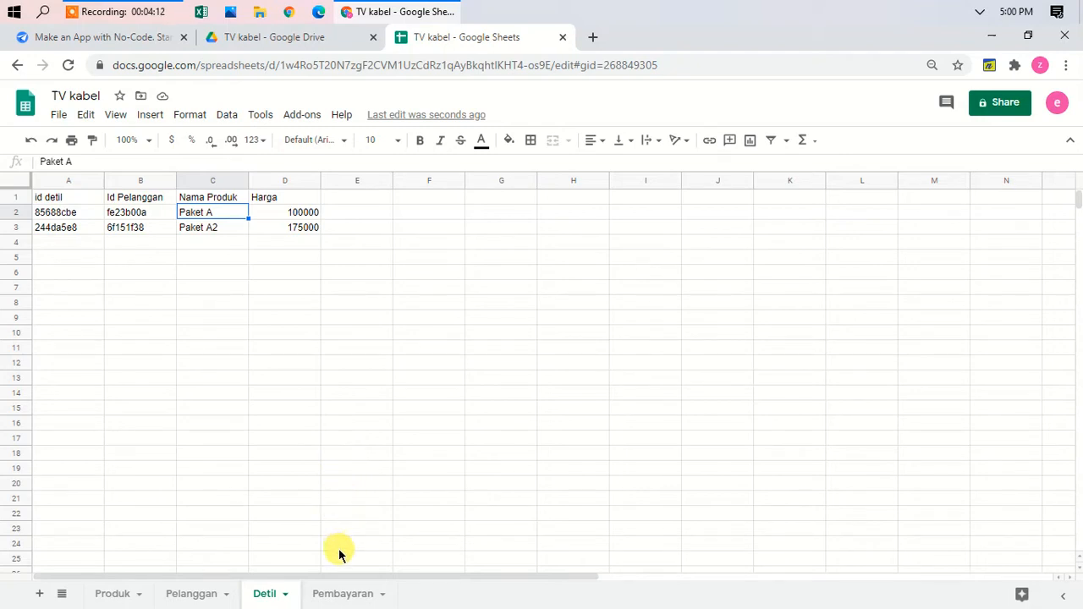
left_click(339, 597)
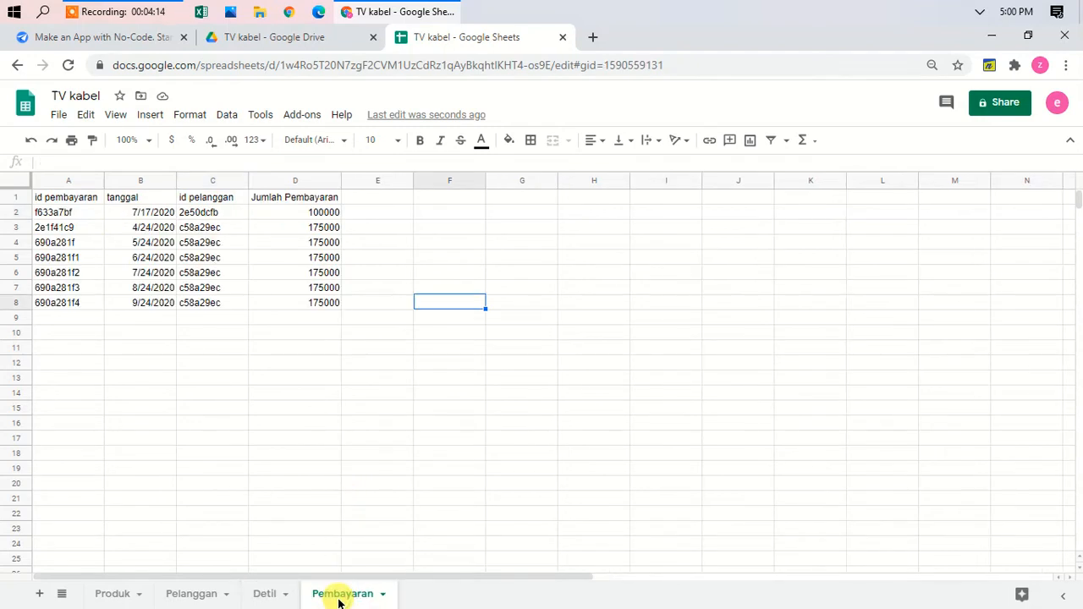
Step: Inspect the Pembayaran payment dates and customer ids, then move to the TV kabel Drive folder
left_click(151, 233)
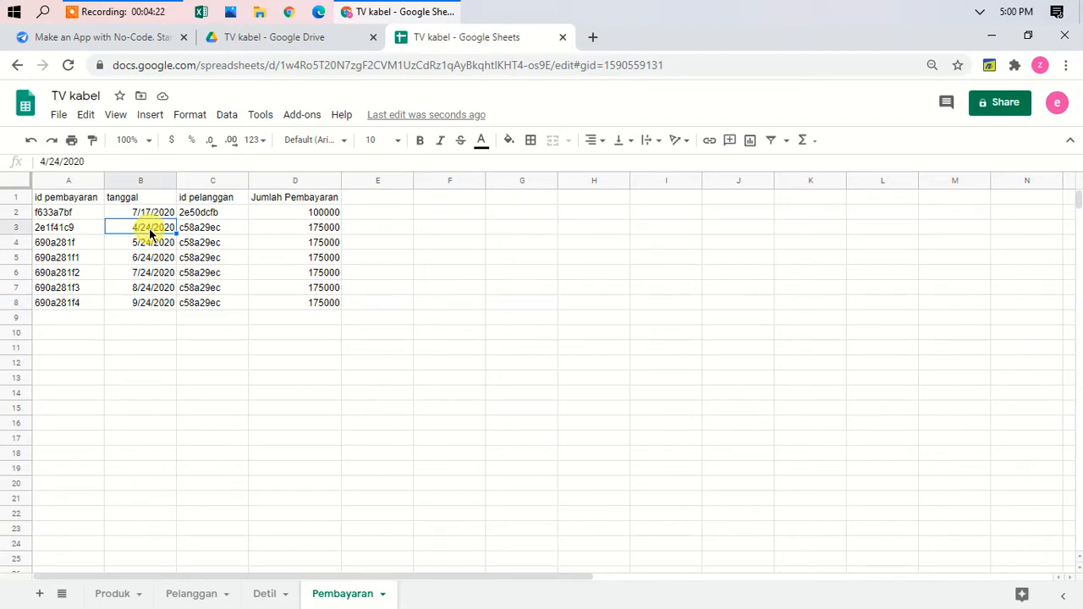
key("Up")
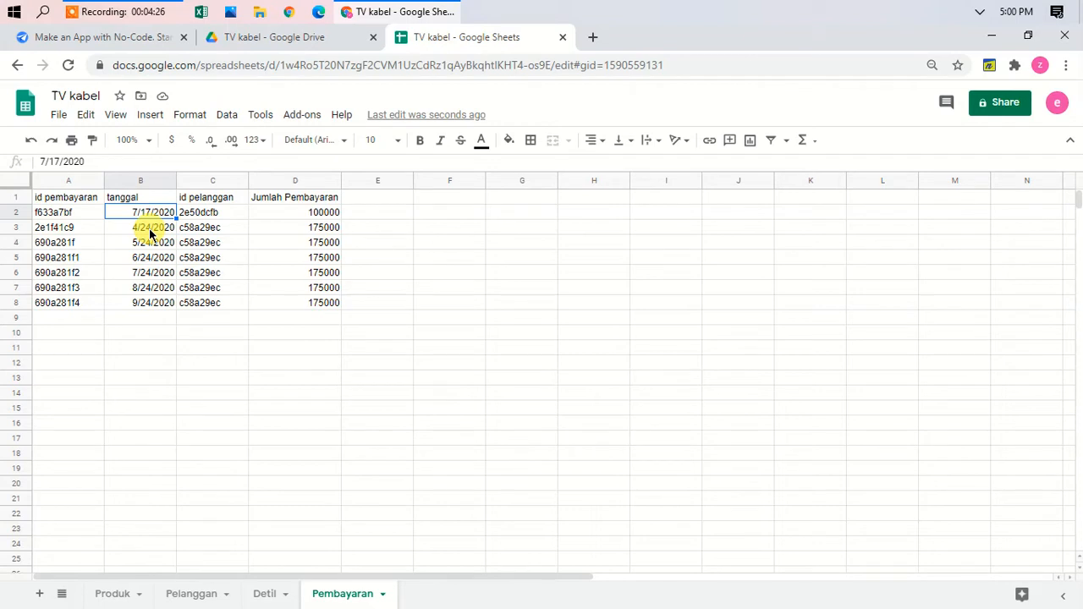
key("Down")
key("Down")
key("Up")
key("Up")
key("Right")
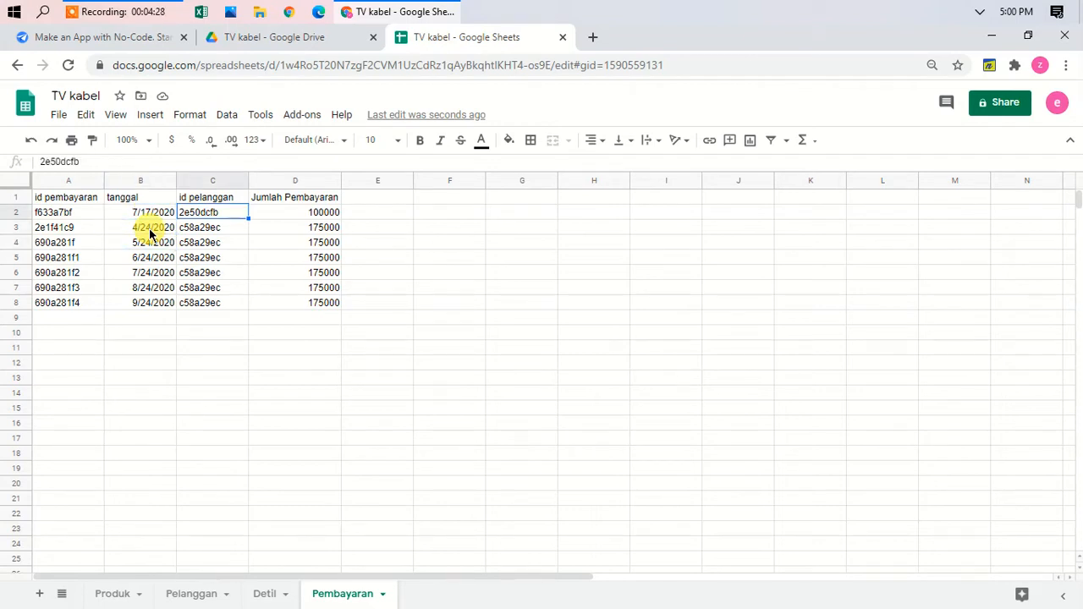
key("Right")
key("Right")
key("Left")
key("Left")
key("Left")
key("Left")
key("Down")
key("Down")
key("Down")
key("Down")
key("Down")
key("Down")
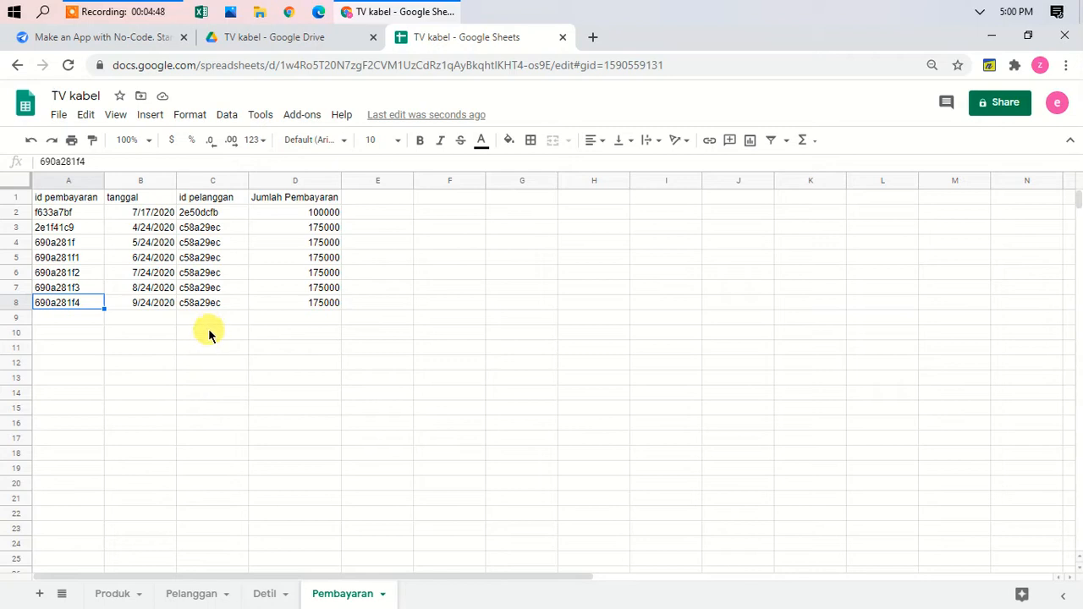
left_click(220, 289)
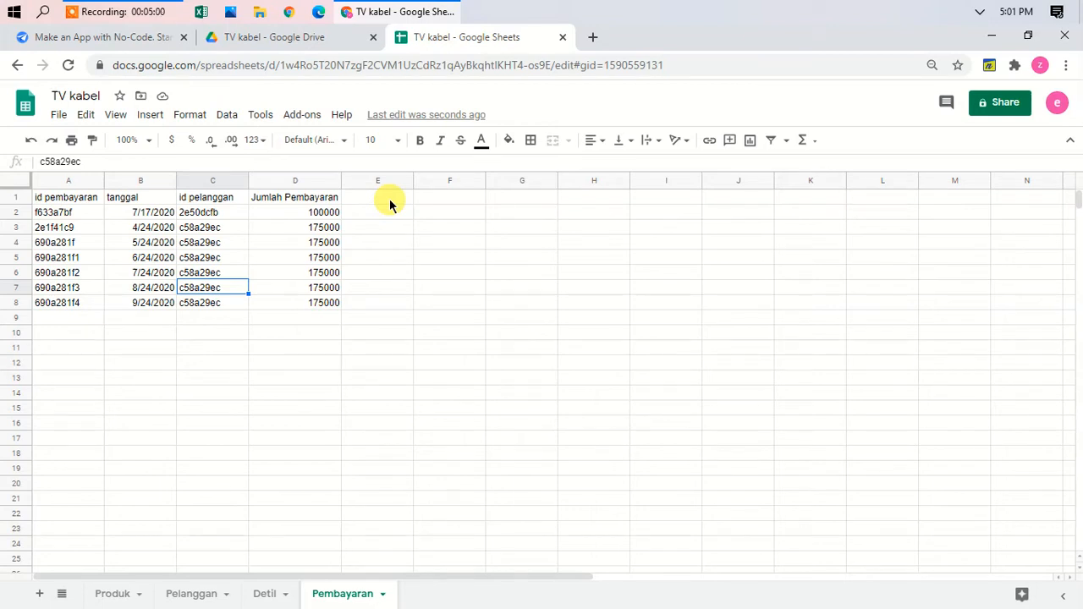
left_click(295, 42)
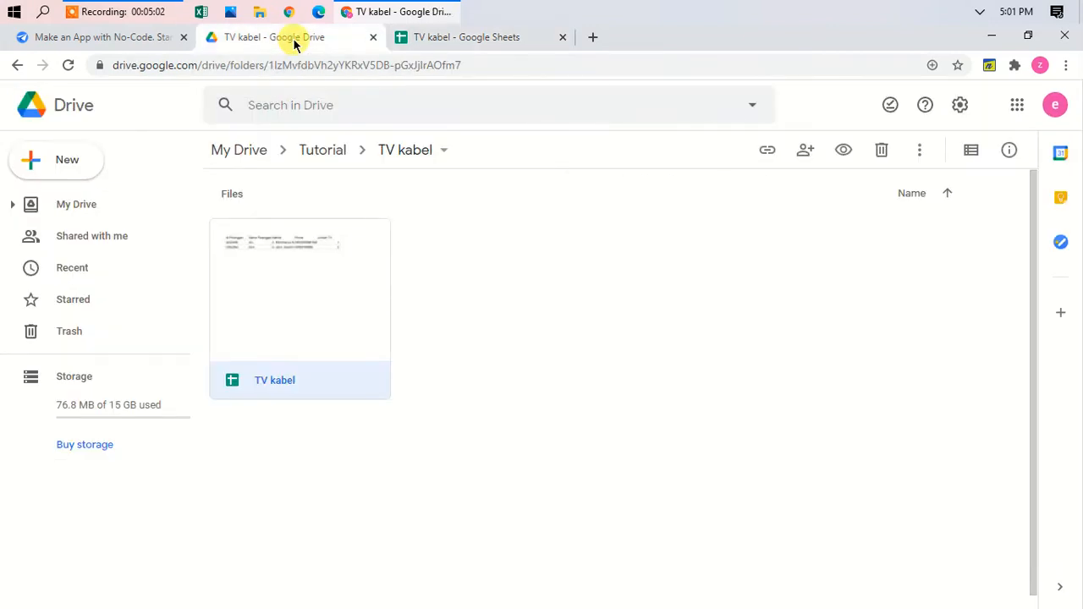
Step: Start a new AppSheet app from your own data, named Kabel TV, and proceed to choosing its data
left_click(105, 38)
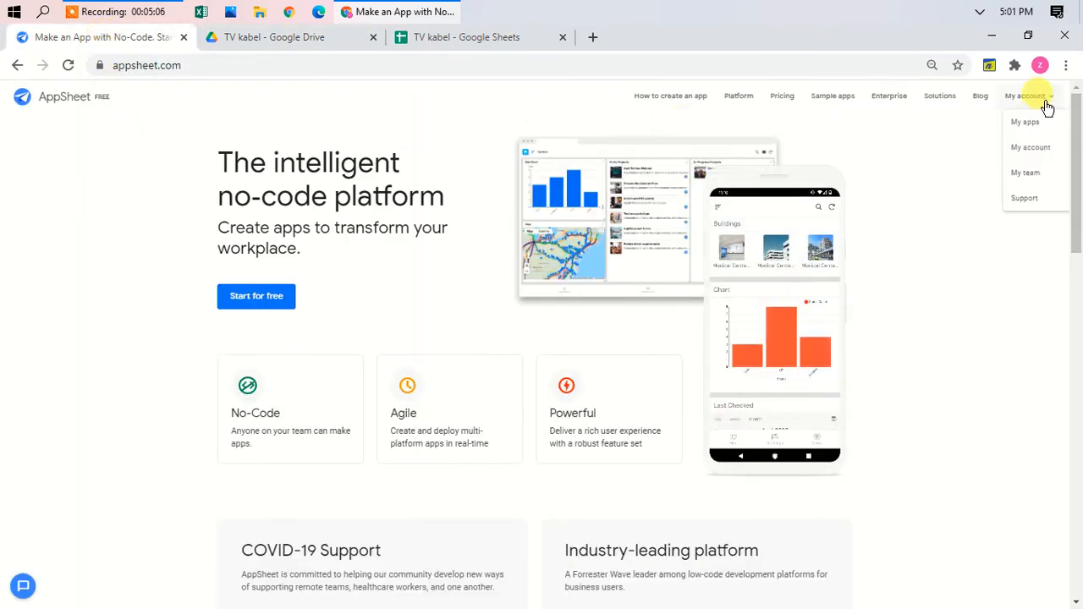
left_click(1035, 124)
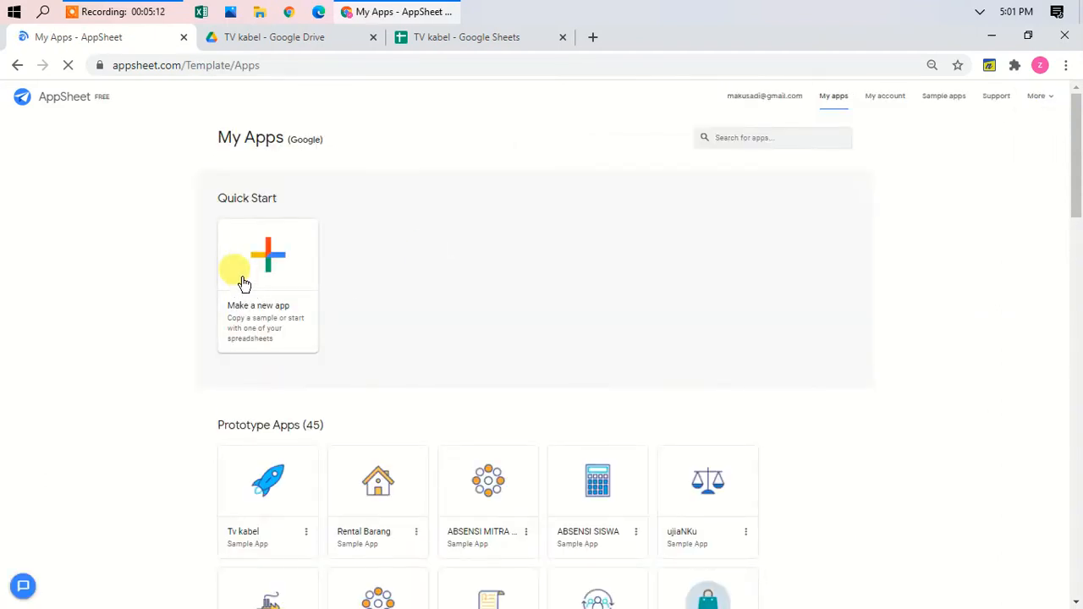
left_click(262, 269)
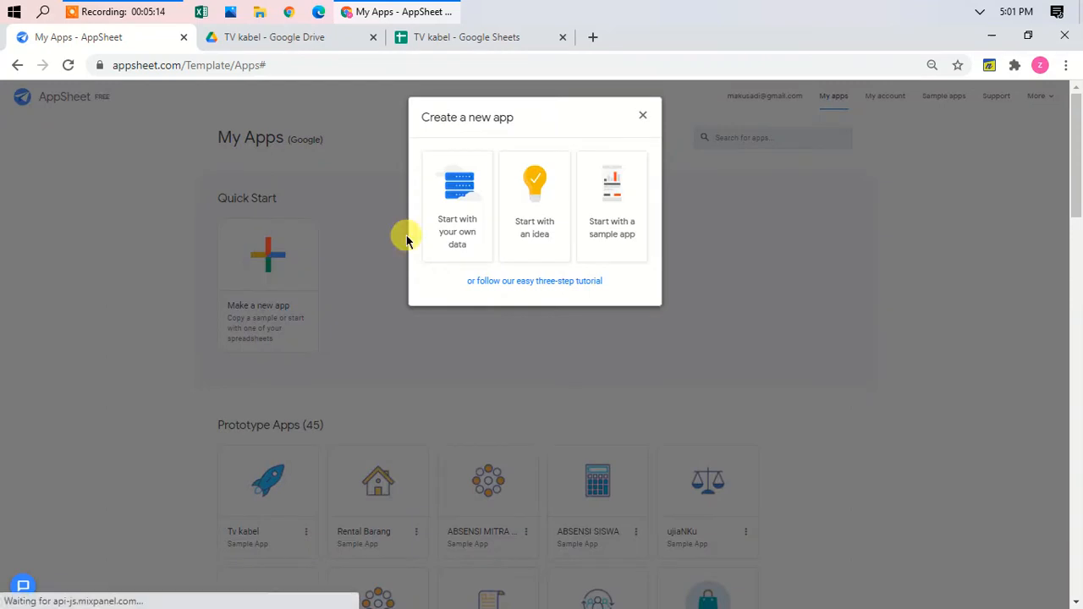
left_click(457, 197)
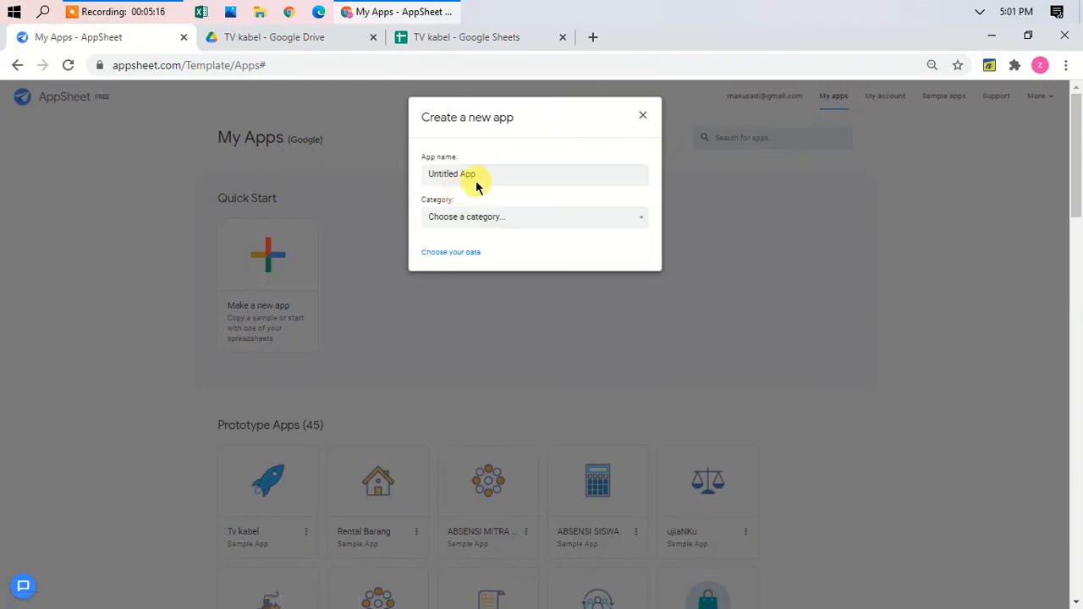
left_click_drag(483, 175, 311, 196)
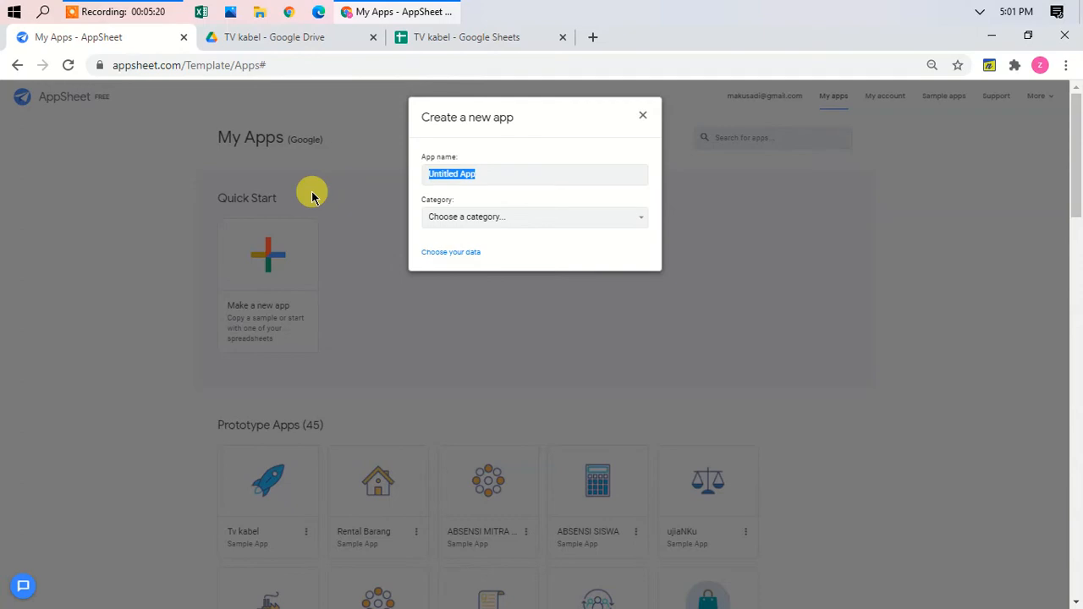
type("Kabel TV")
left_click(429, 252)
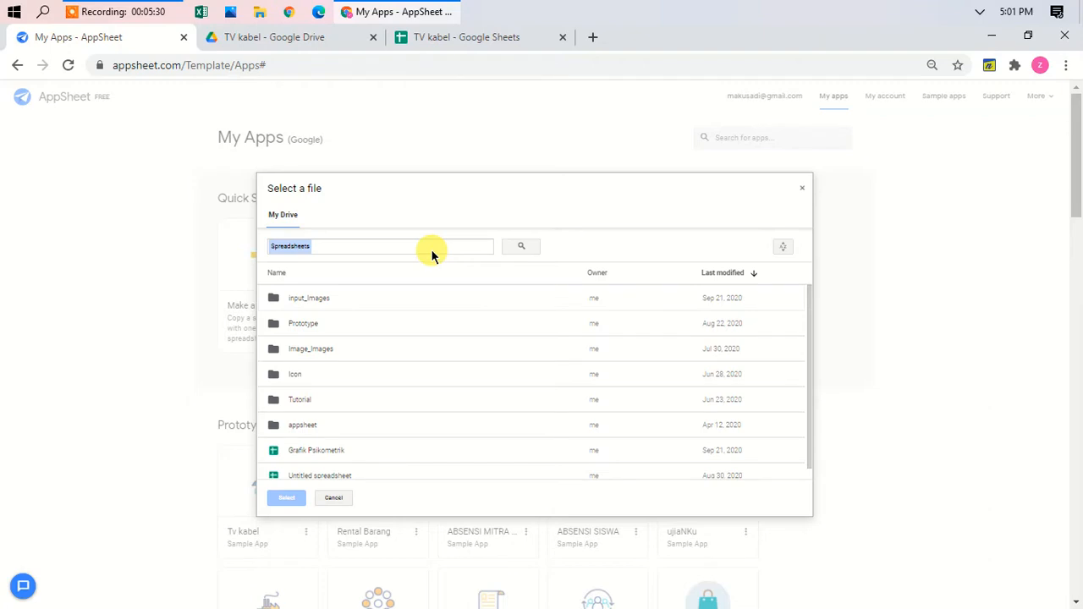
Step: Choose the TV kabel spreadsheet in Tutorial/TV kabel as the app's data source
double_click(346, 402)
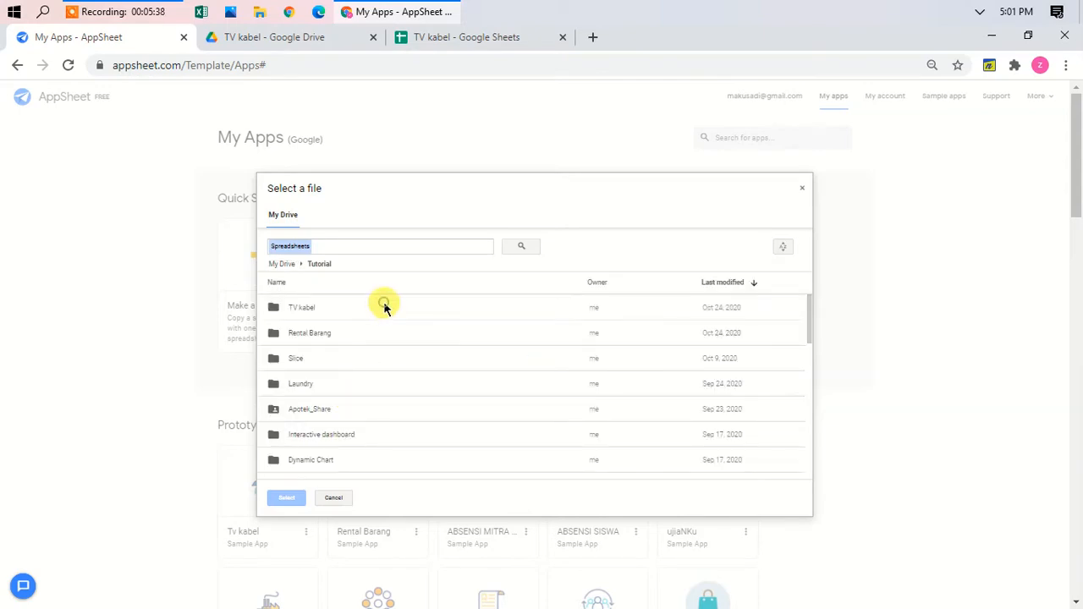
double_click(384, 307)
left_click(376, 306)
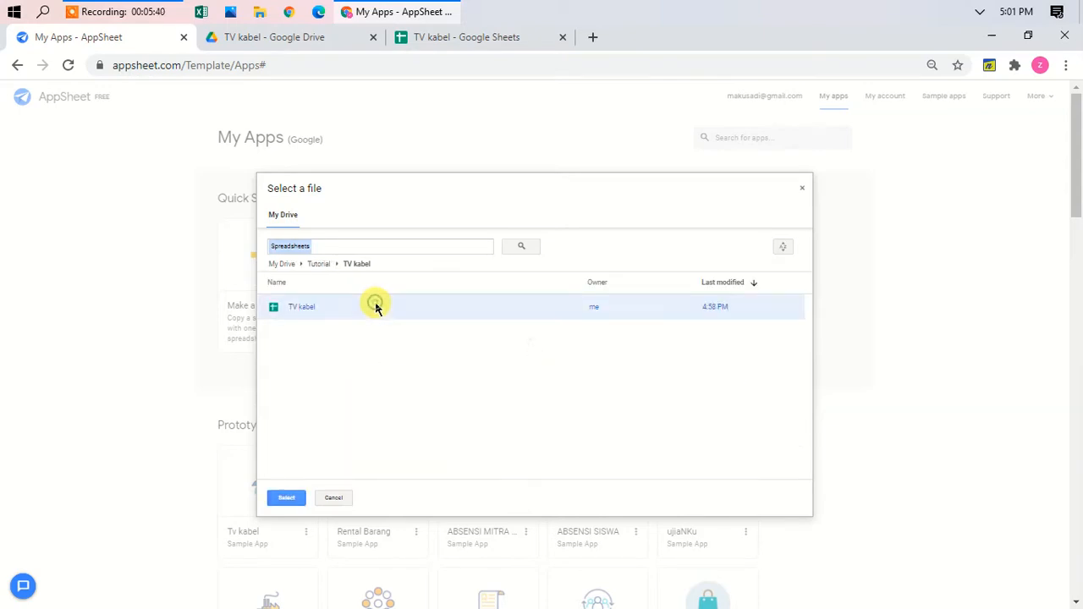
double_click(376, 304)
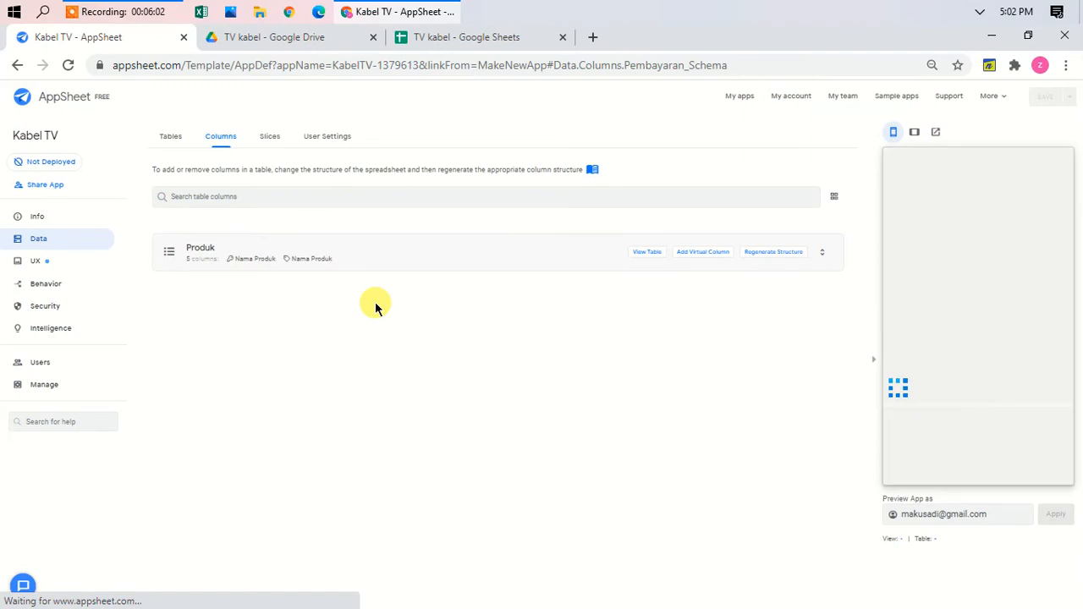
Step: Add the Pelanggan, Detil and Pembayaran sheets as tables beside Produk, then view their columns
left_click(173, 138)
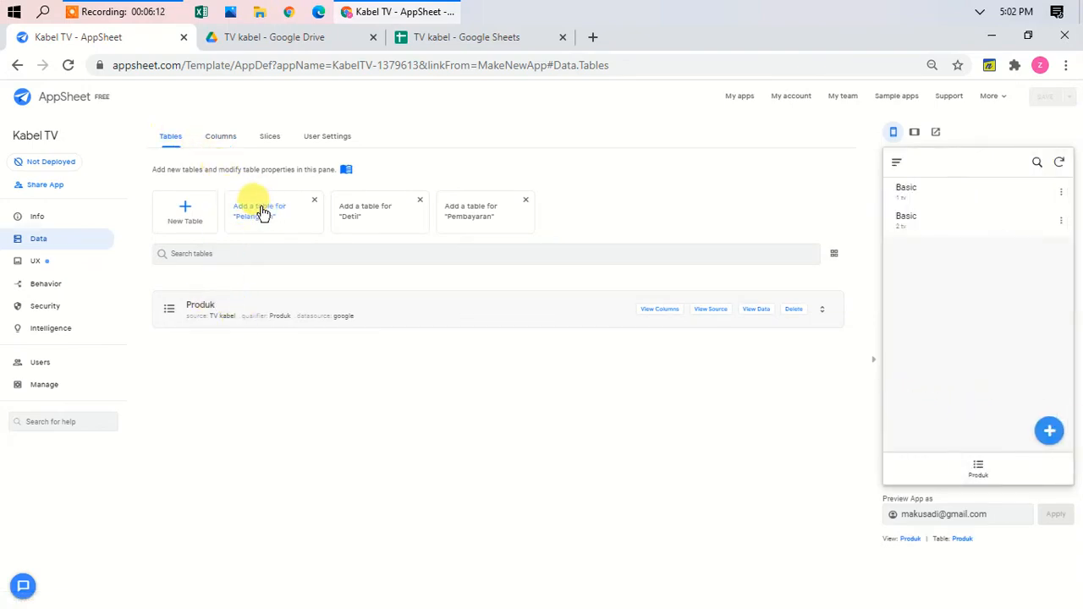
left_click(262, 211)
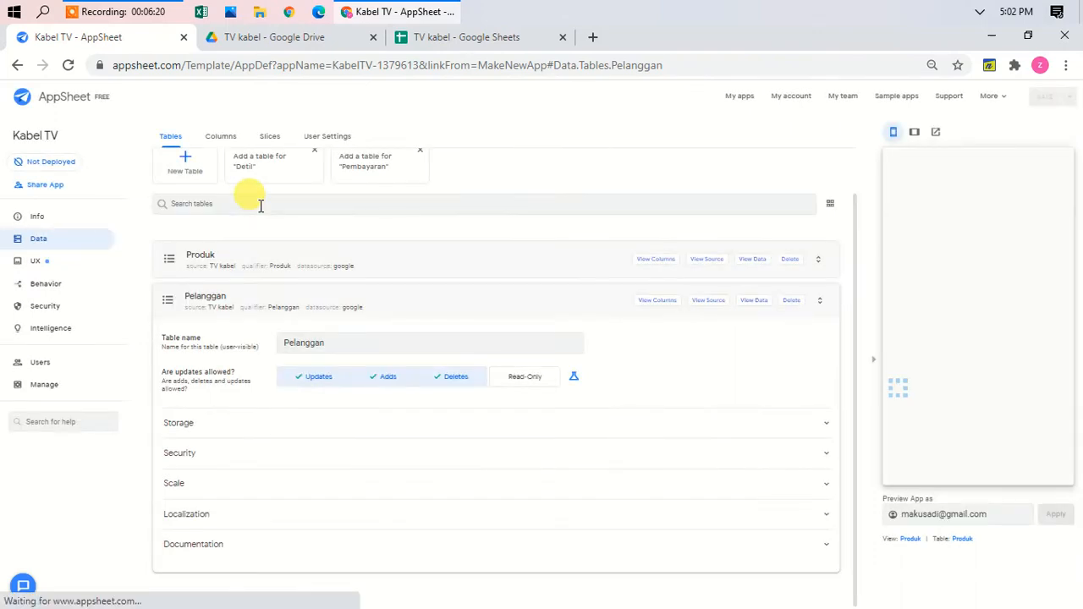
left_click(260, 164)
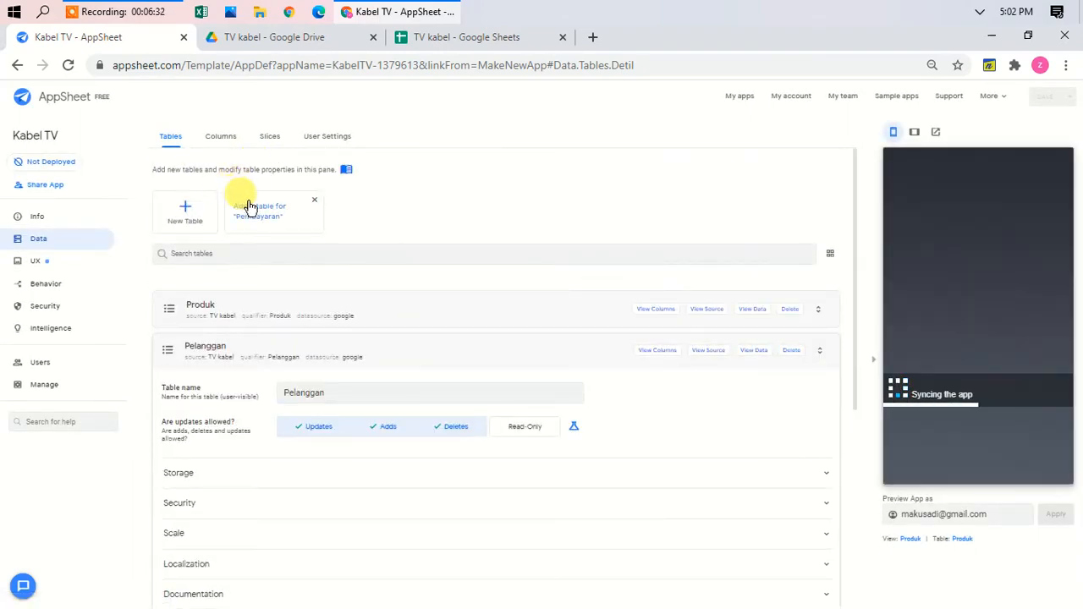
left_click(249, 205)
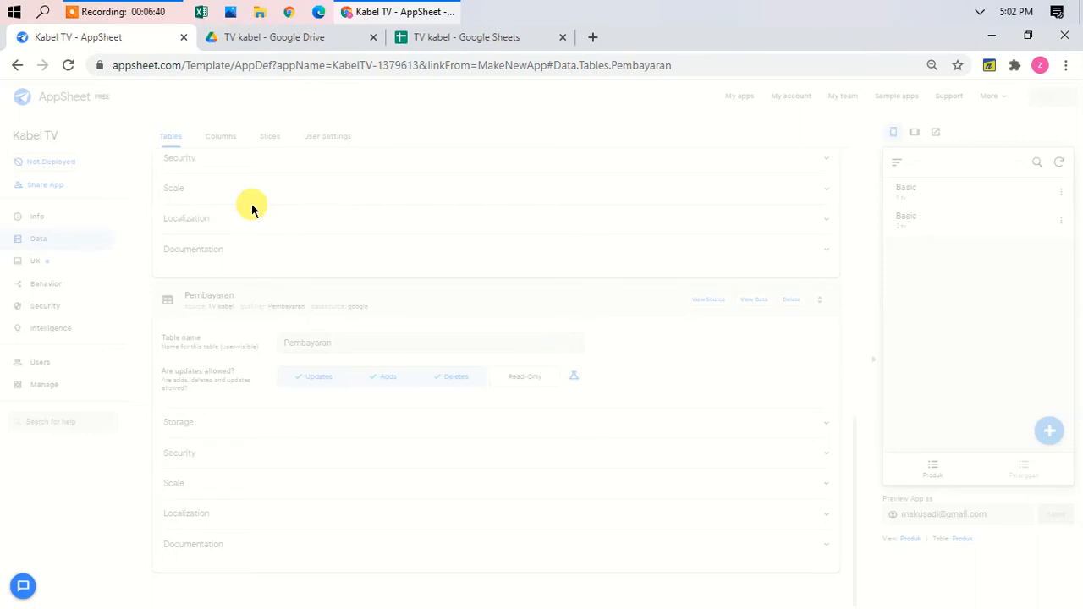
scroll(513, 314, "up", 9)
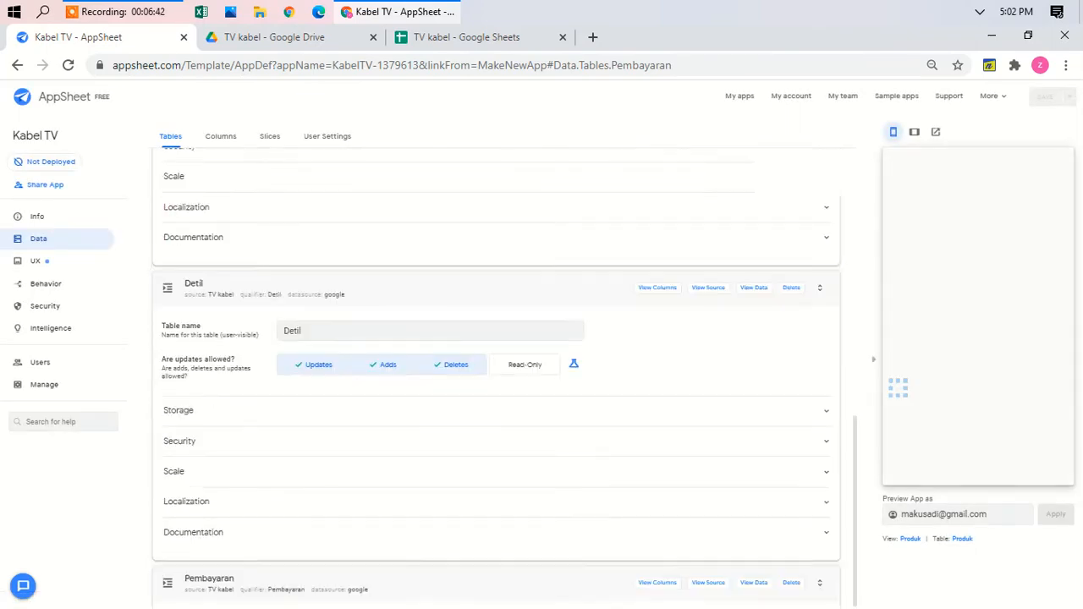
left_click(313, 350)
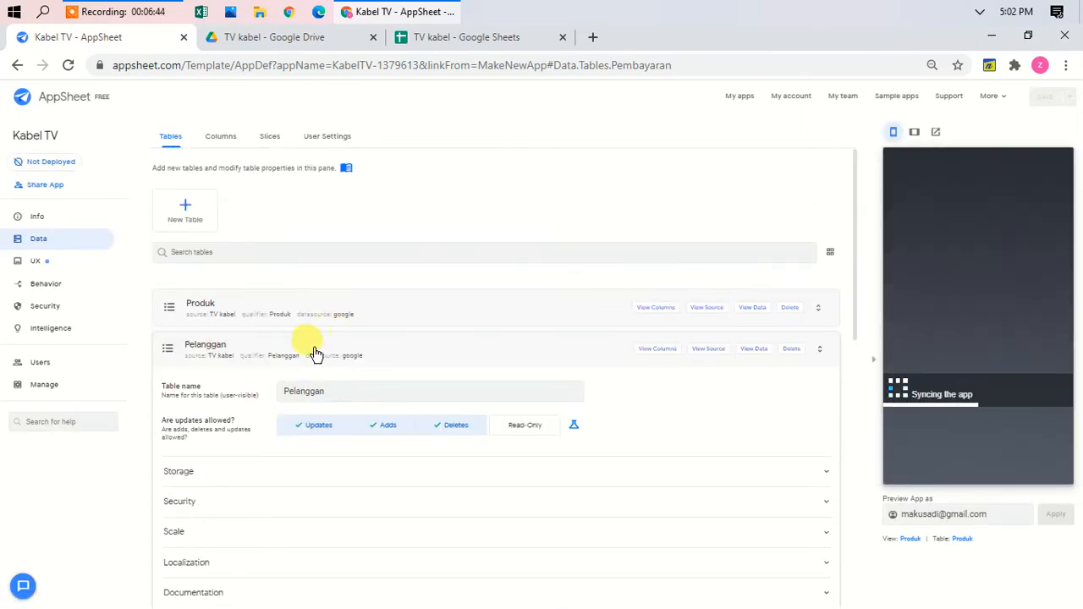
left_click(222, 139)
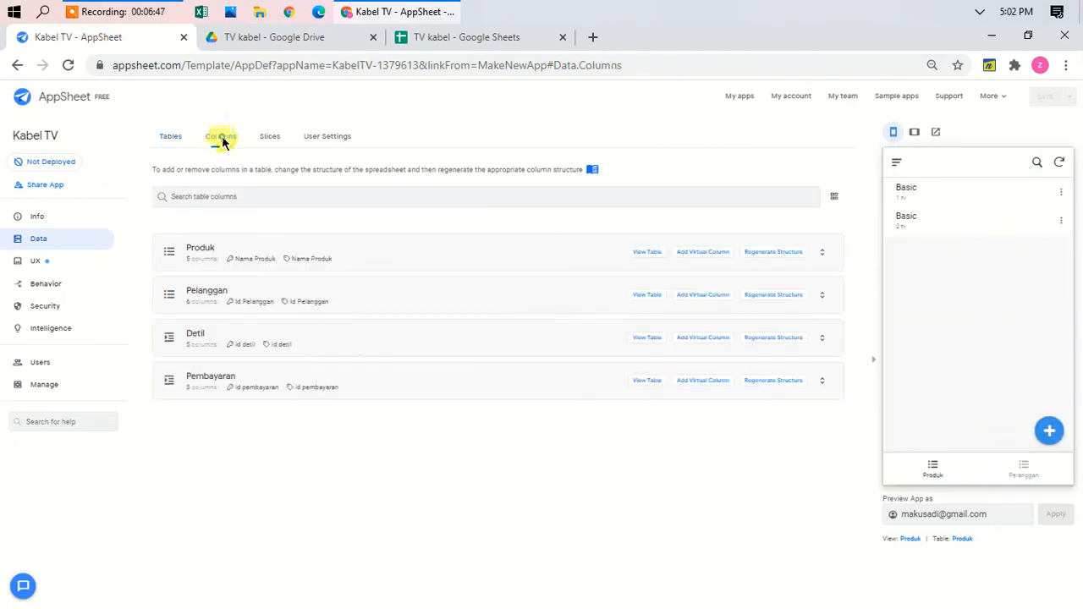
Step: In the Pelanggan columns, make Nama Pelanggan the label instead of Id Pelanggan
left_click(403, 249)
scroll(404, 251, "down", 1)
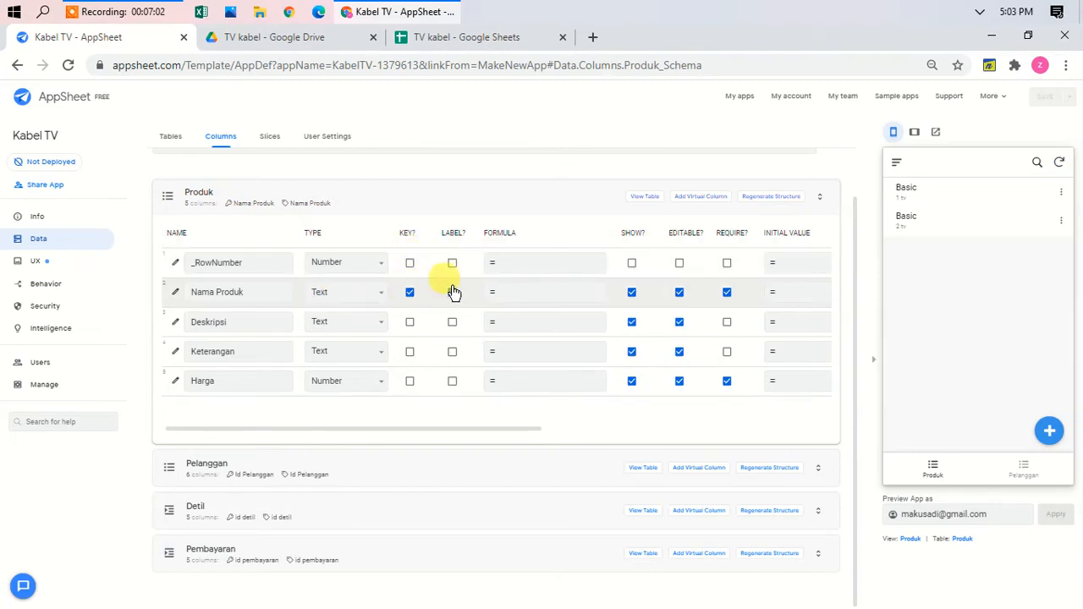
left_click(356, 465)
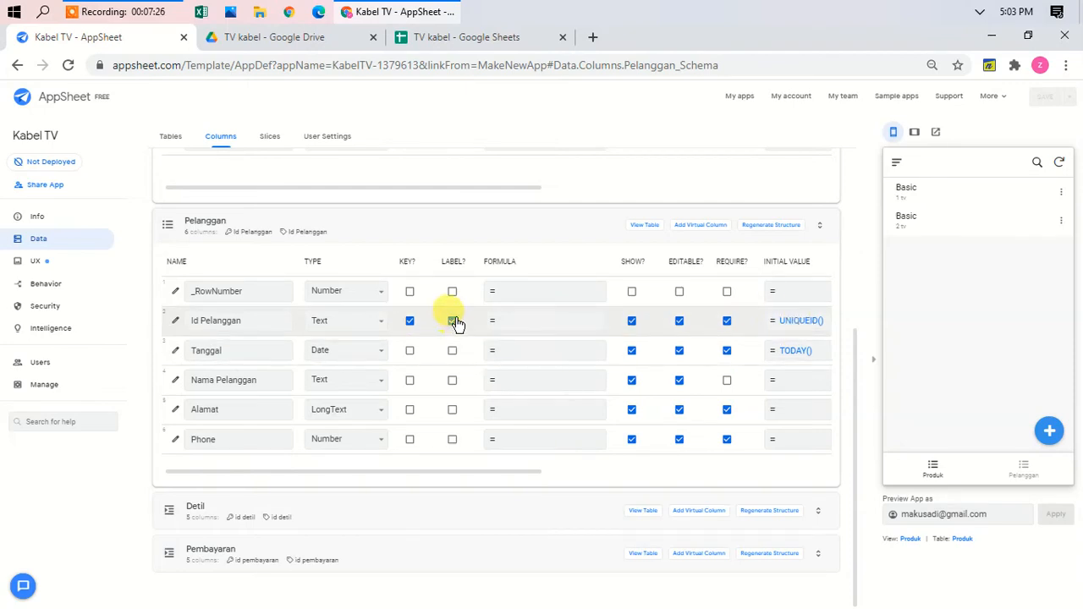
left_click(452, 381)
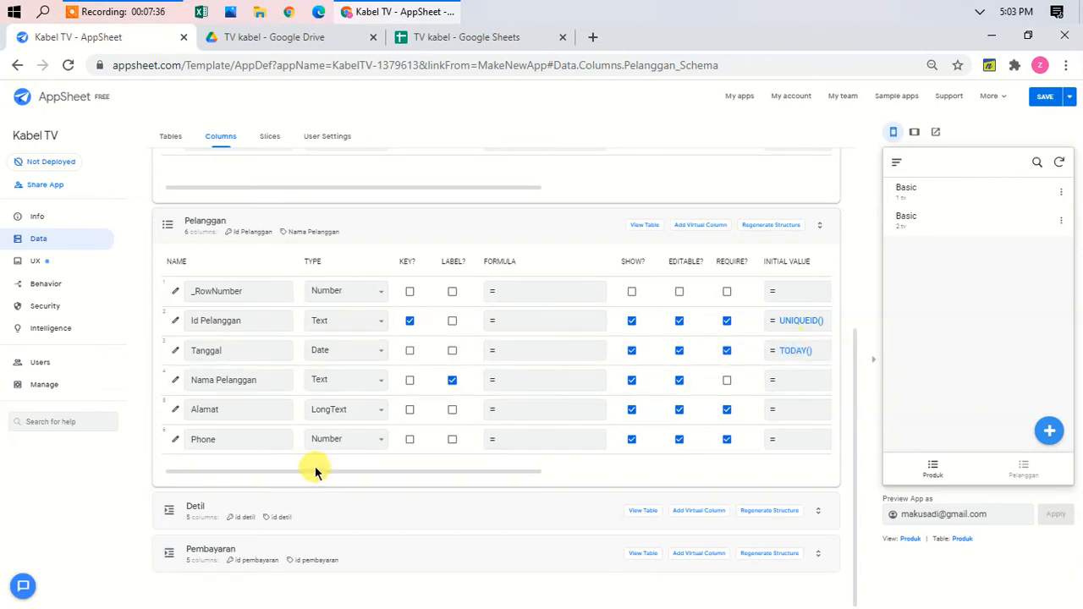
Step: Type Pelanggan's Alamat column as Address and Phone as Phone, then expand the Detil table's columns
left_click(357, 412)
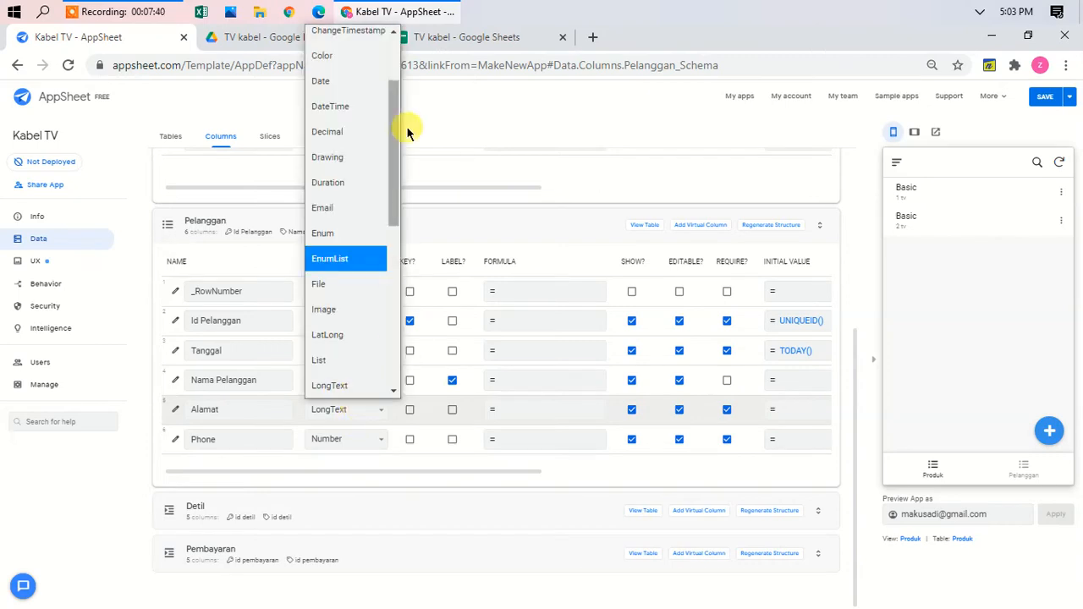
left_click_drag(392, 150, 398, 44)
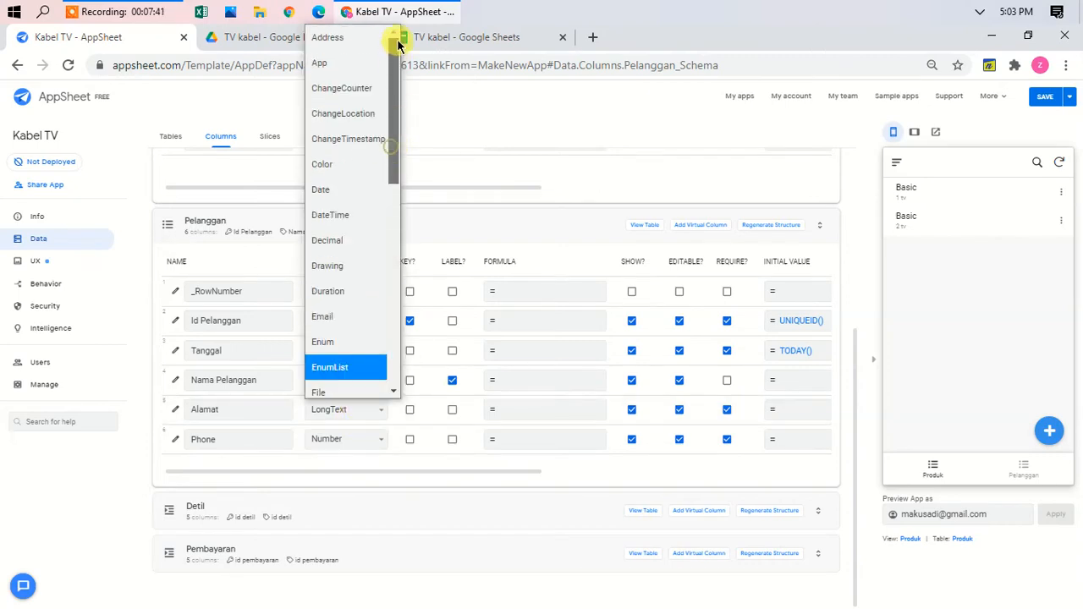
left_click(350, 40)
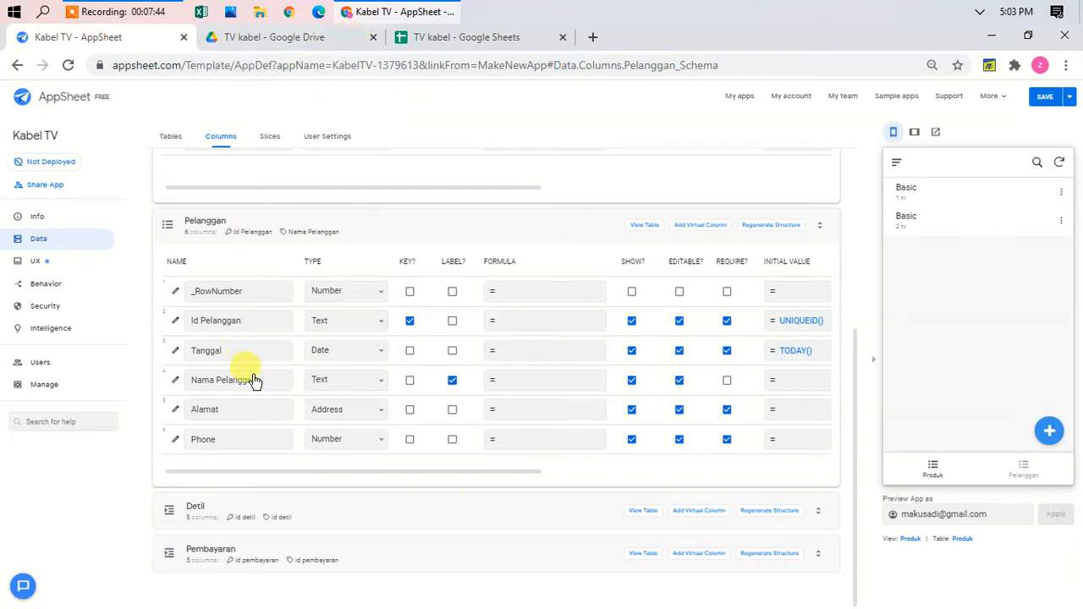
left_click(346, 442)
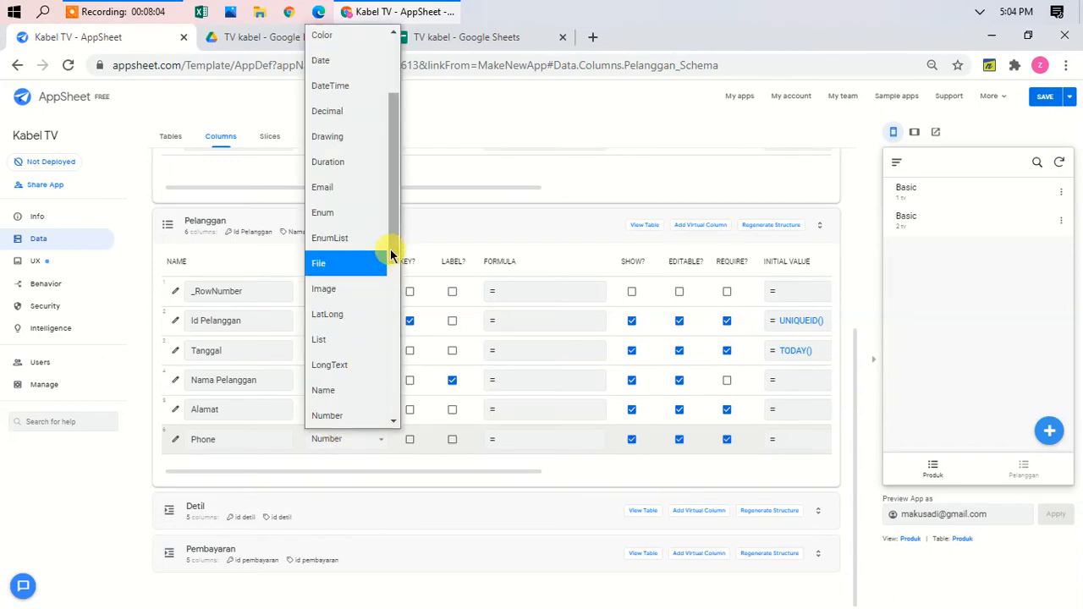
scroll(391, 330, "down", 4)
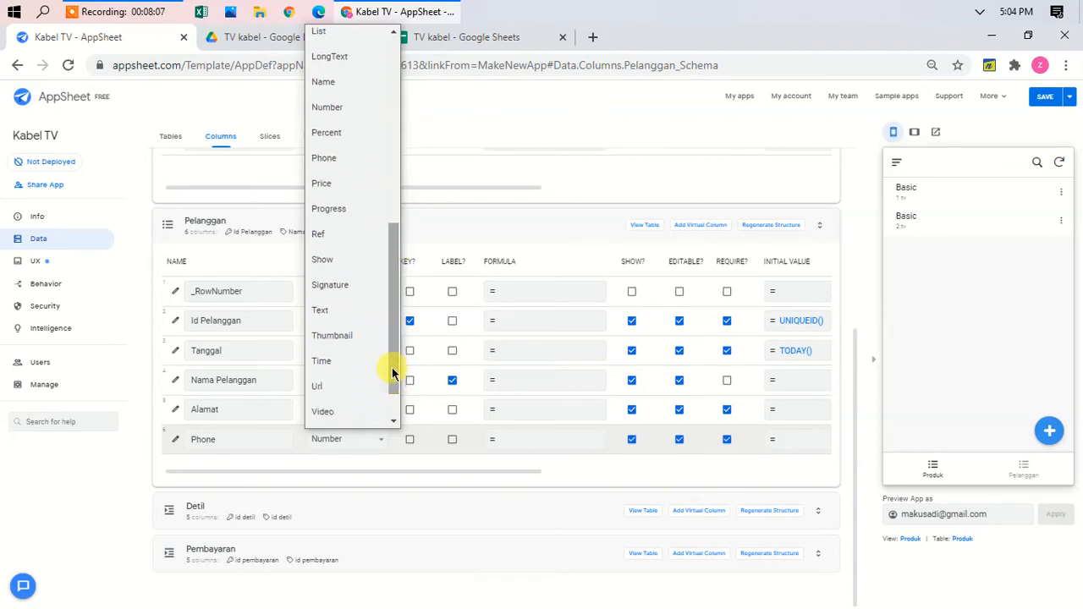
left_click(351, 163)
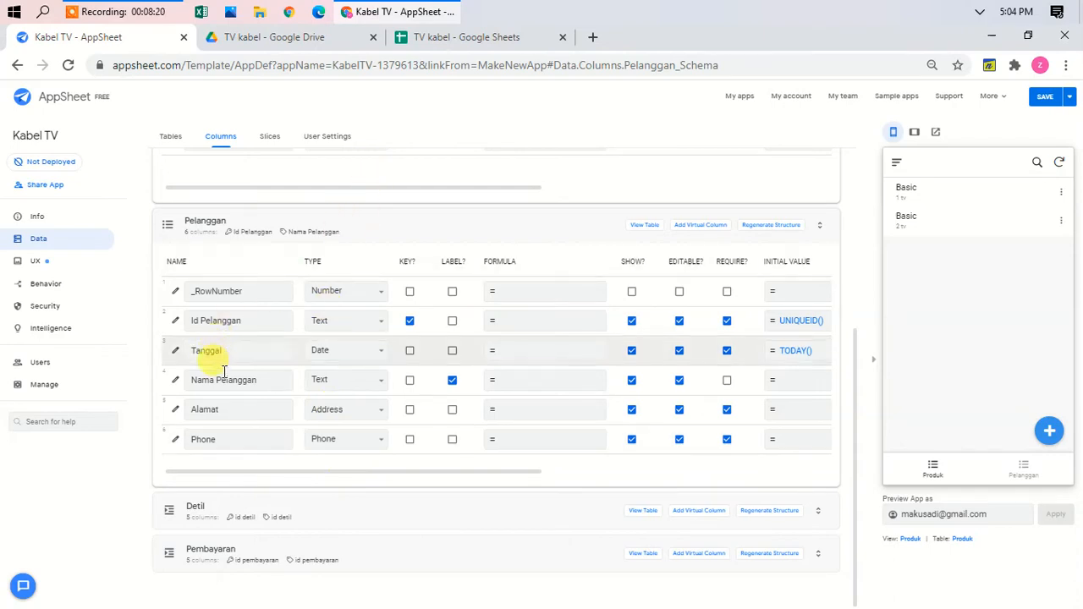
left_click(314, 217)
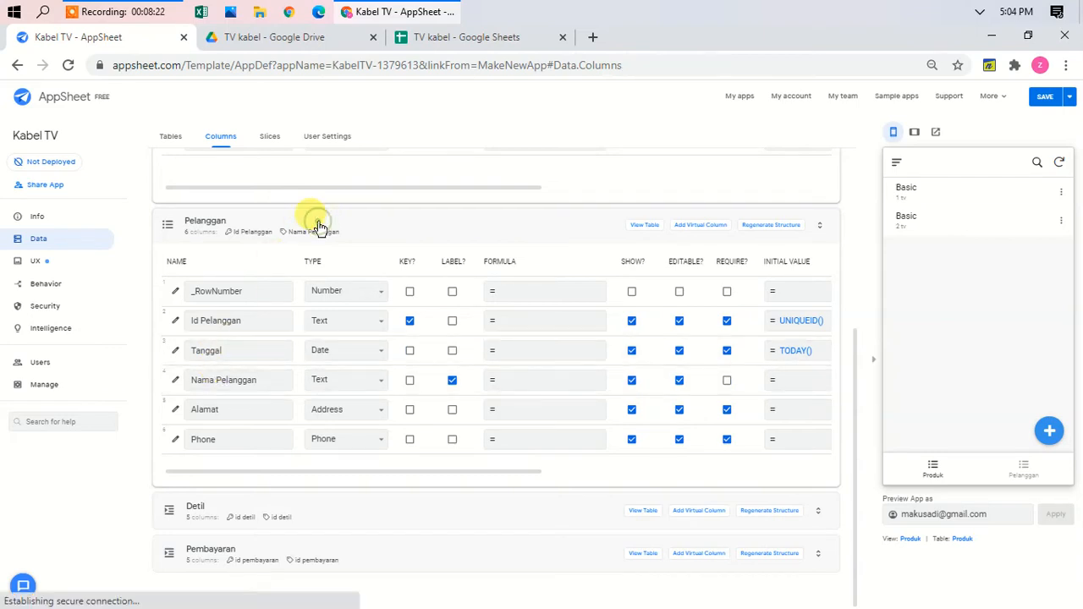
left_click(282, 507)
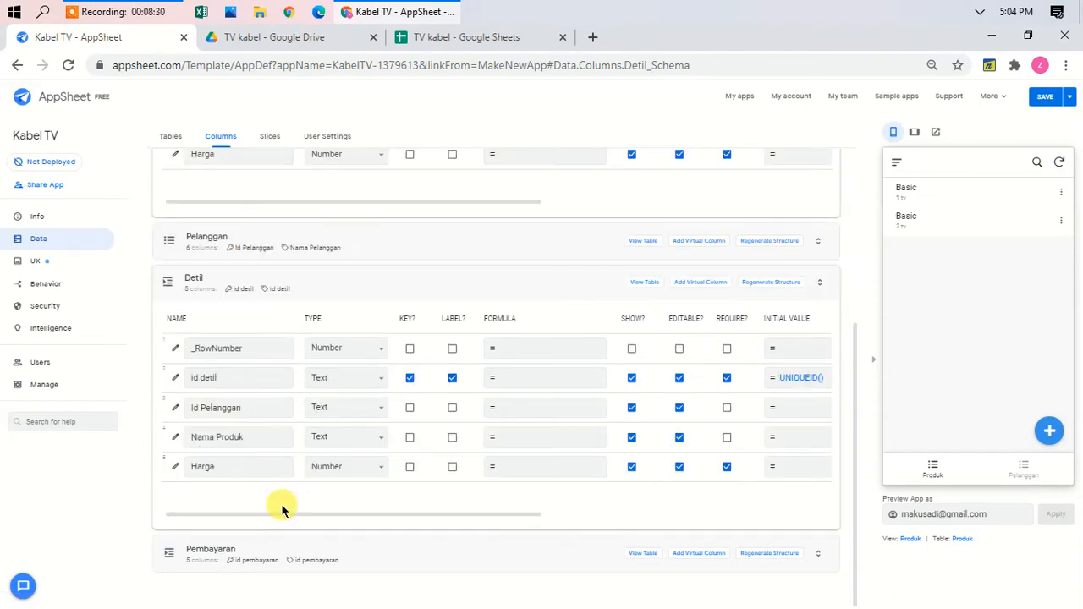
Step: Make Detil's Id Pelanggan a Ref to the Pelanggan table, marked as part of it
left_click(175, 409)
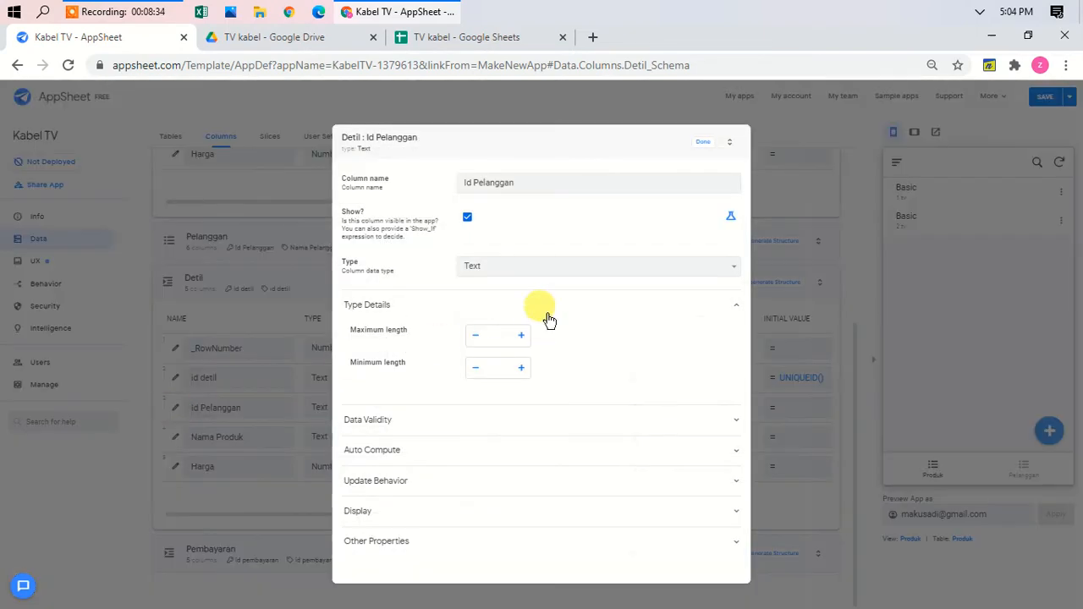
left_click(578, 266)
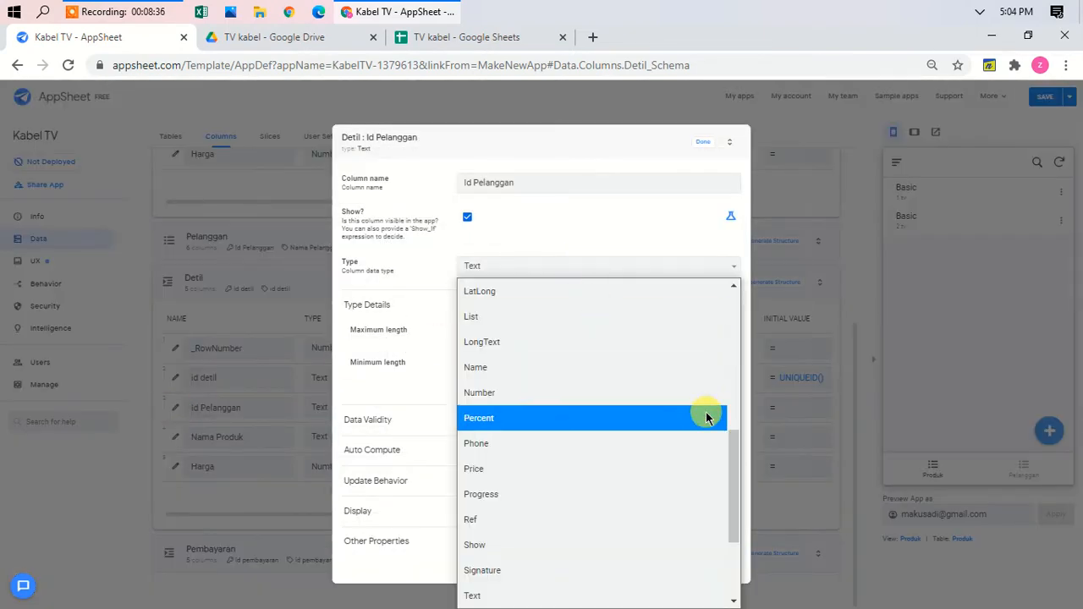
left_click(618, 519)
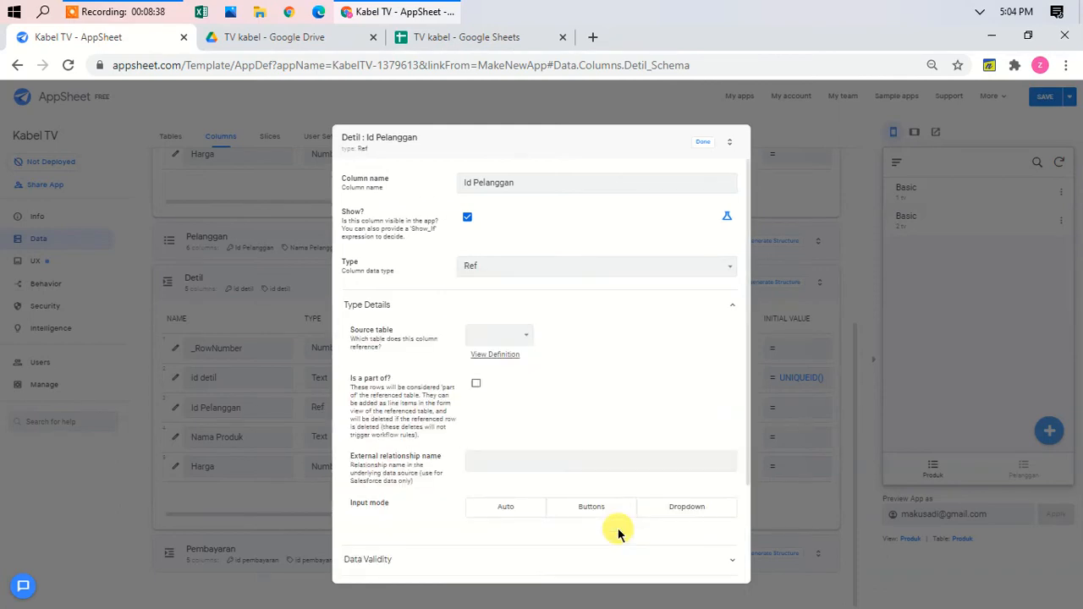
left_click(522, 339)
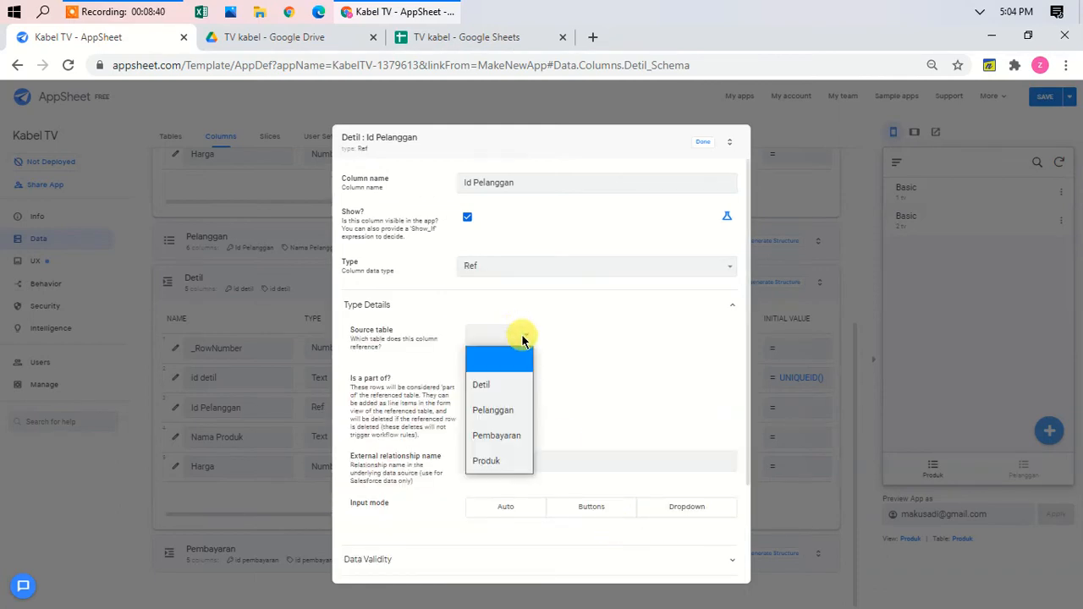
left_click(503, 411)
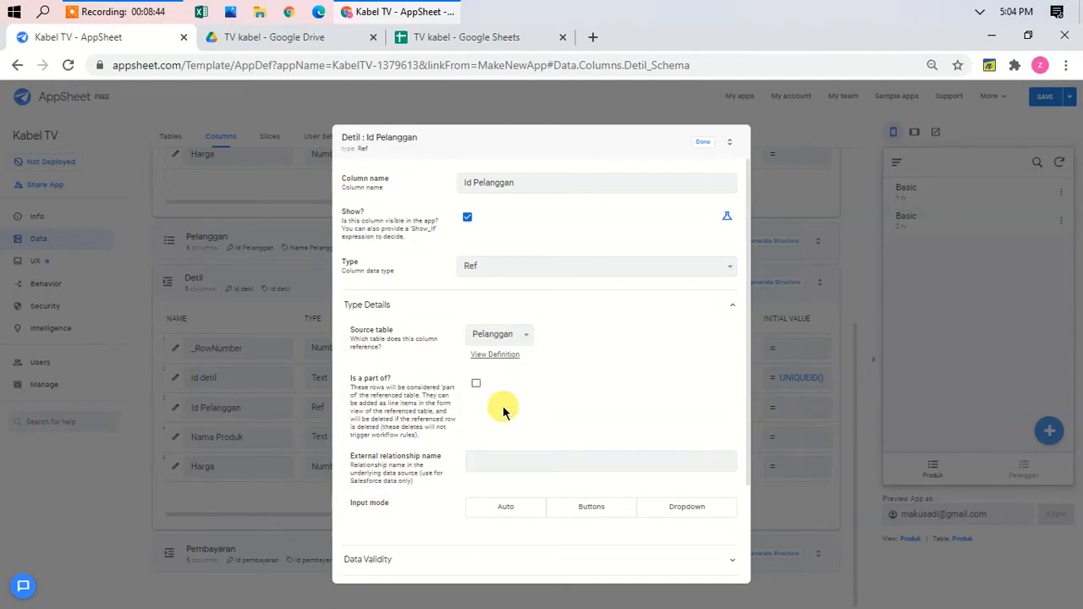
left_click(476, 385)
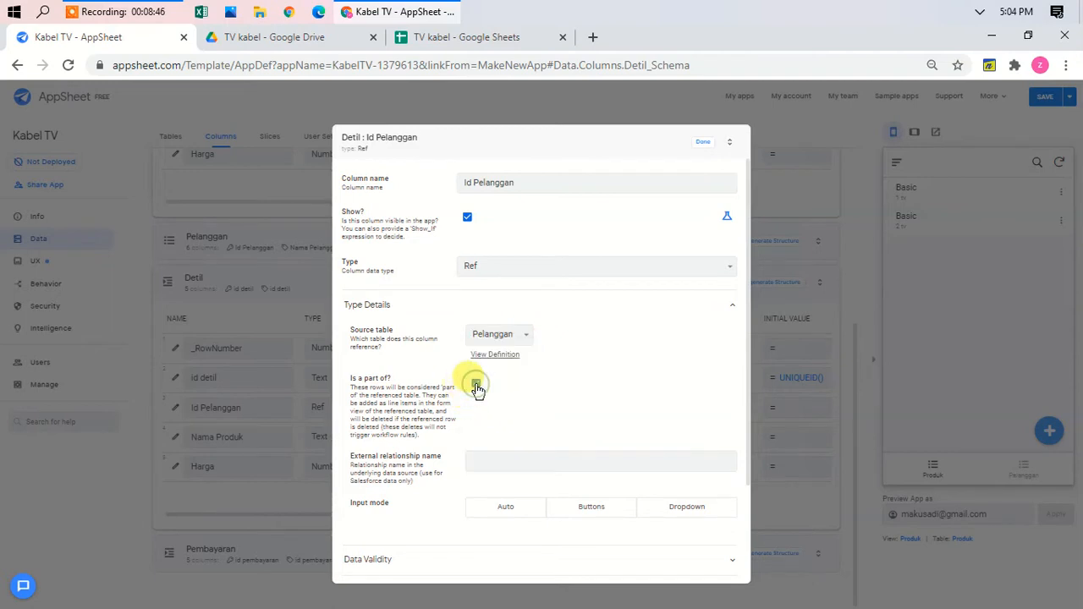
left_click(702, 144)
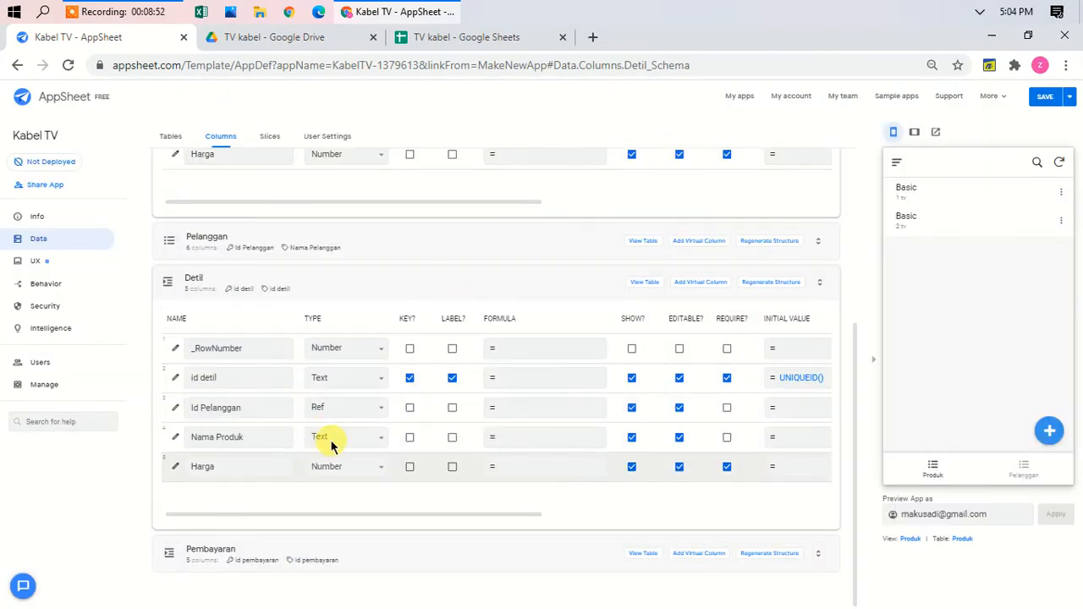
Step: Make Detil's Nama Produk a Ref to the Produk table
left_click(175, 440)
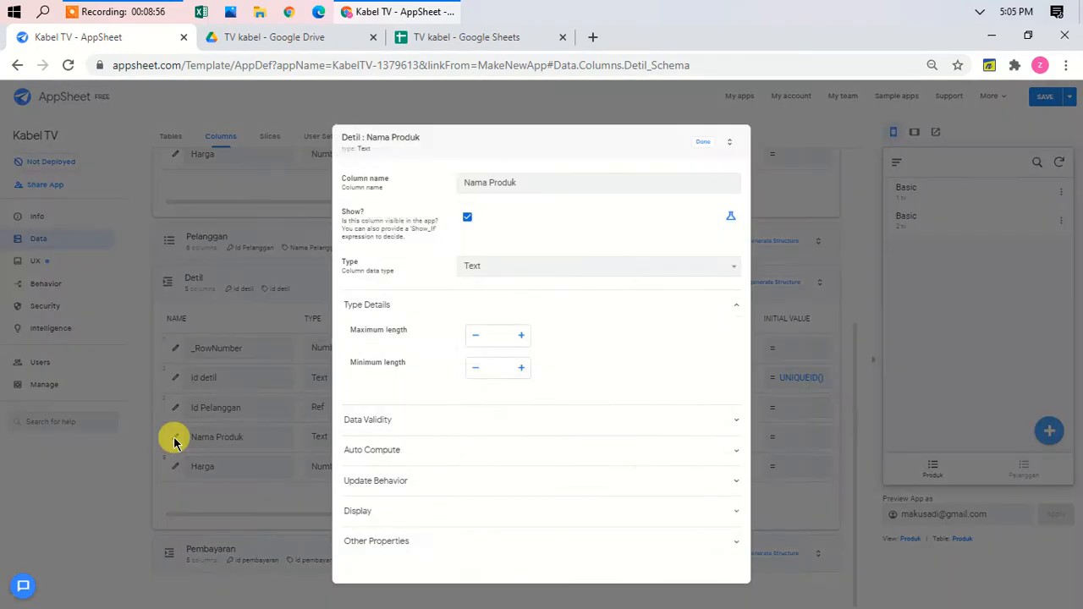
left_click(607, 265)
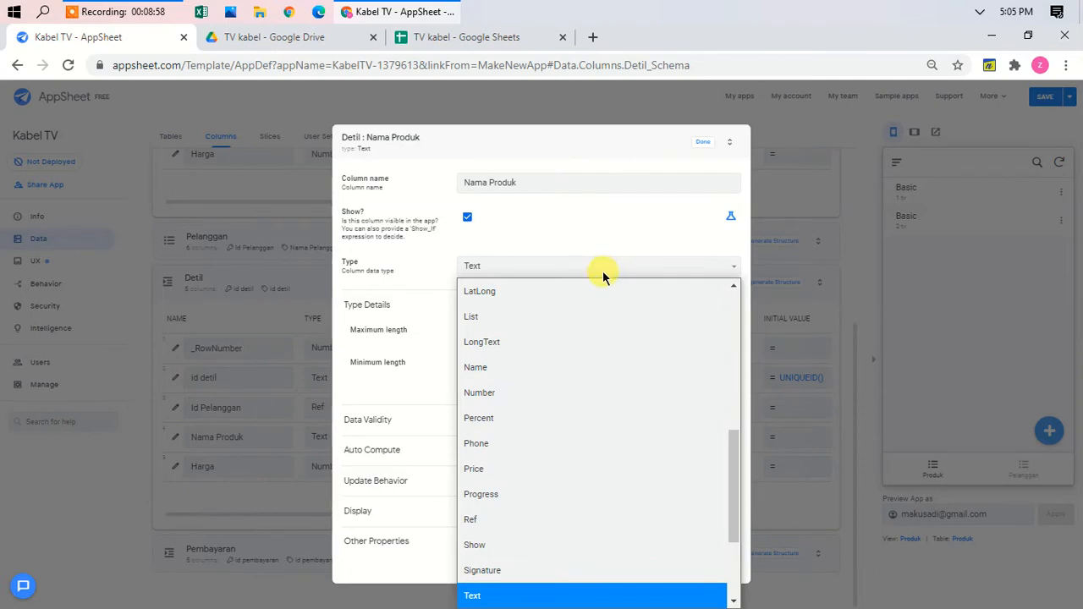
left_click(488, 519)
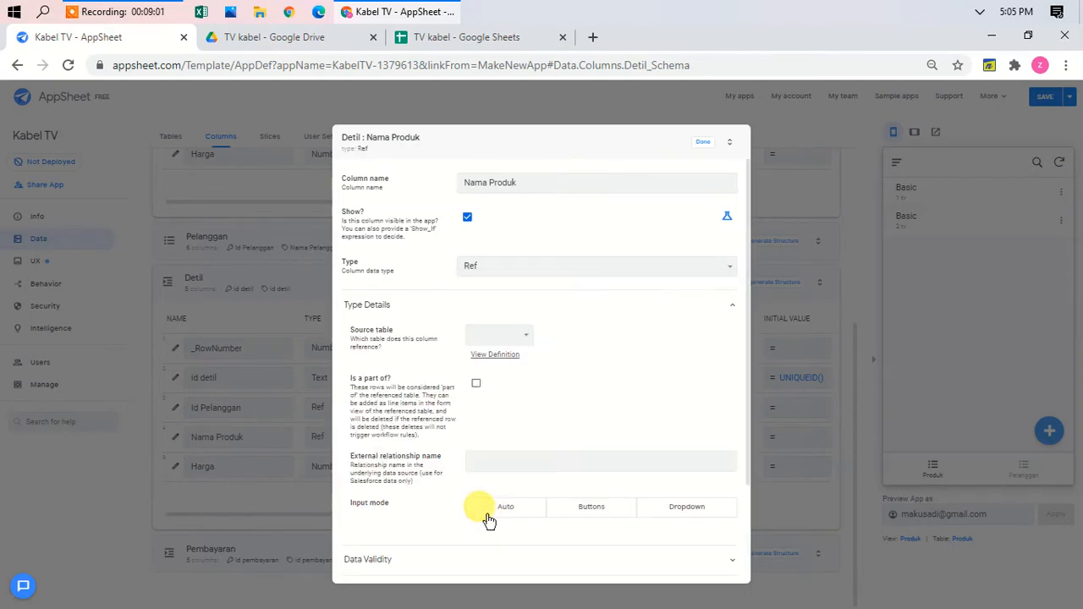
left_click(520, 339)
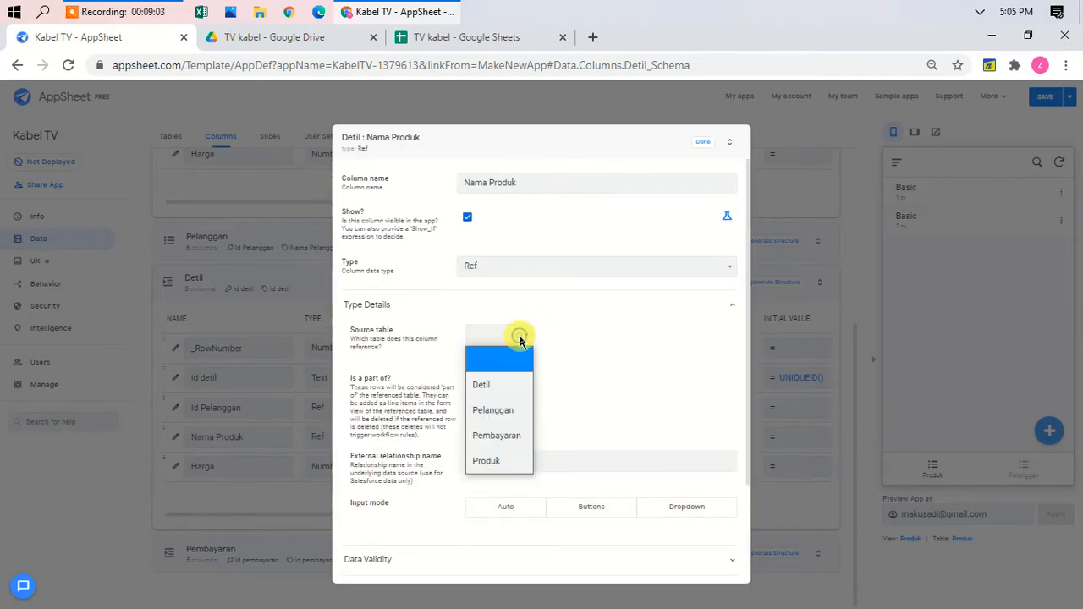
left_click(498, 461)
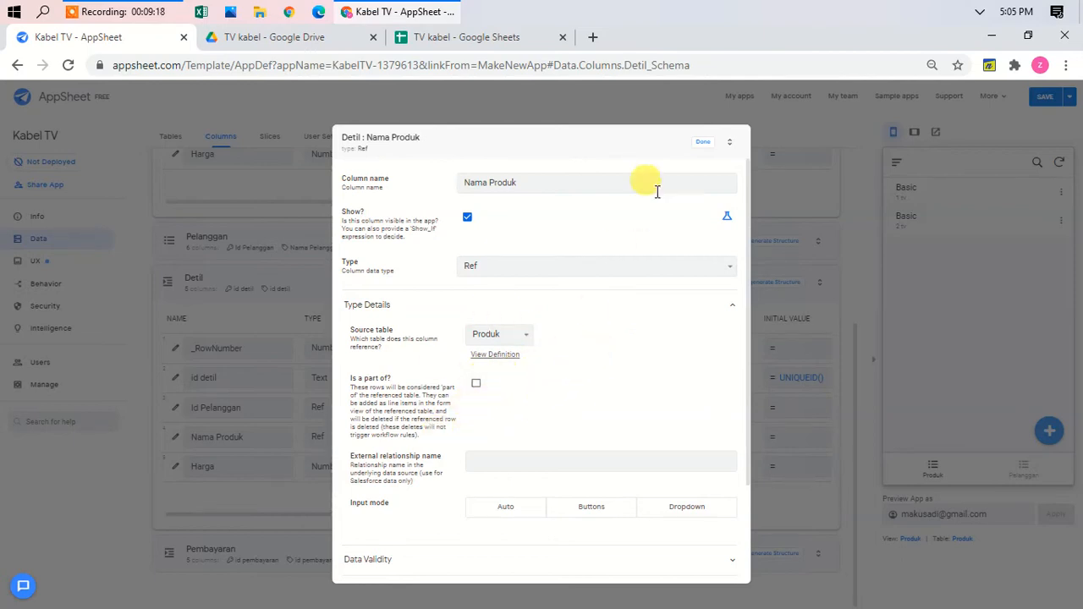
left_click(705, 144)
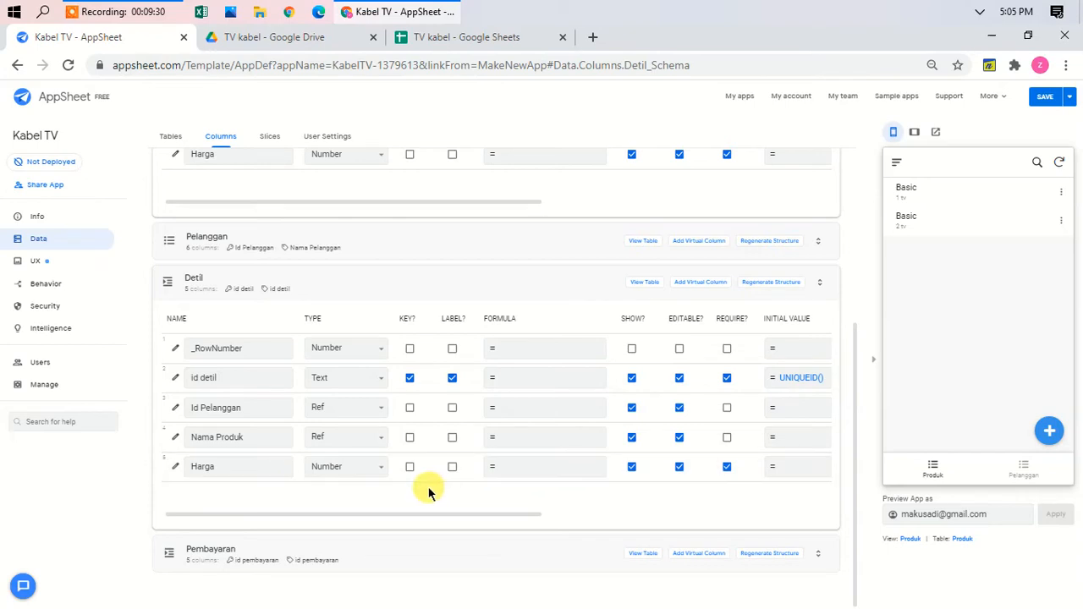
Step: Add a virtual column to the Pelanggan table and name it Total
left_click(488, 241)
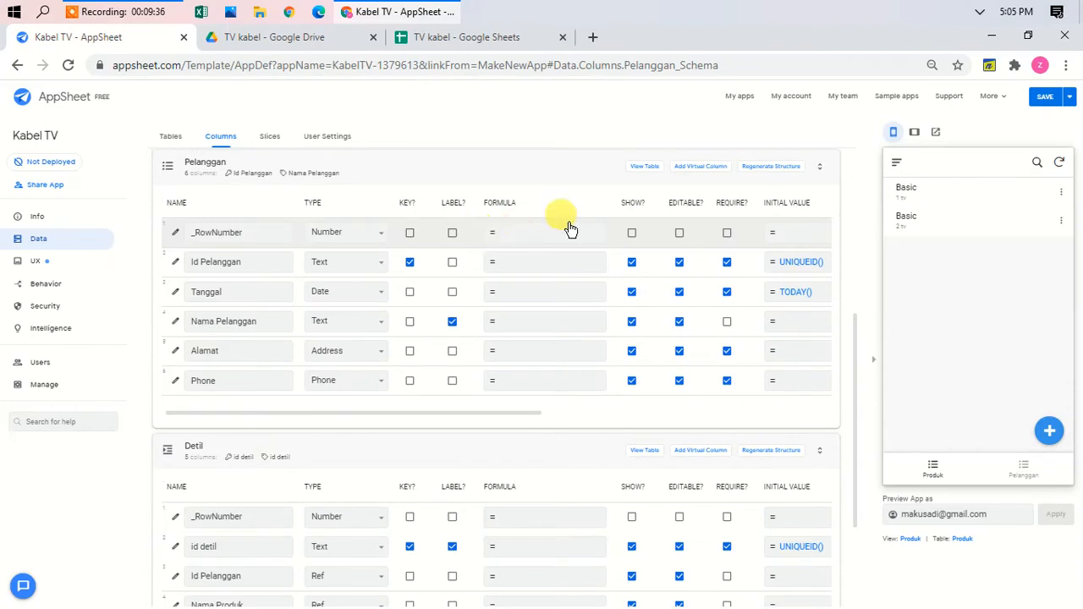
left_click(697, 169)
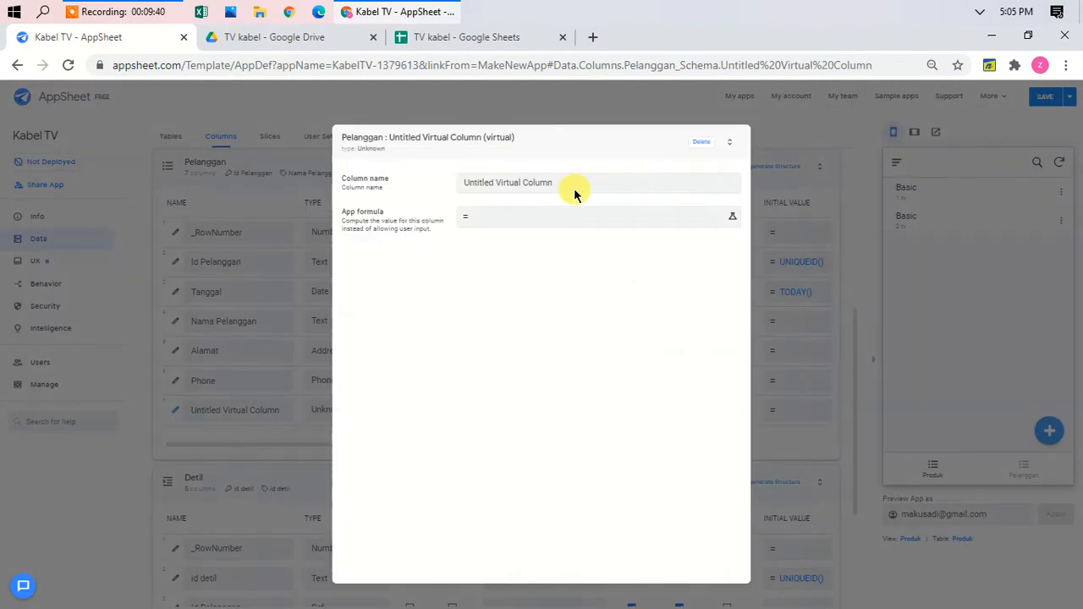
triple_click(576, 181)
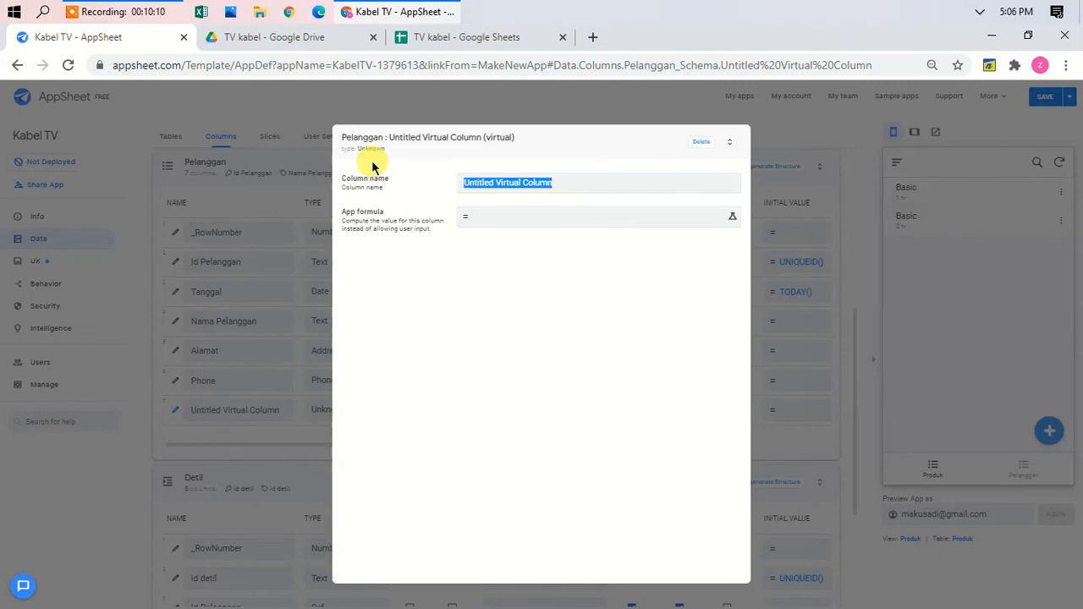
type("Total")
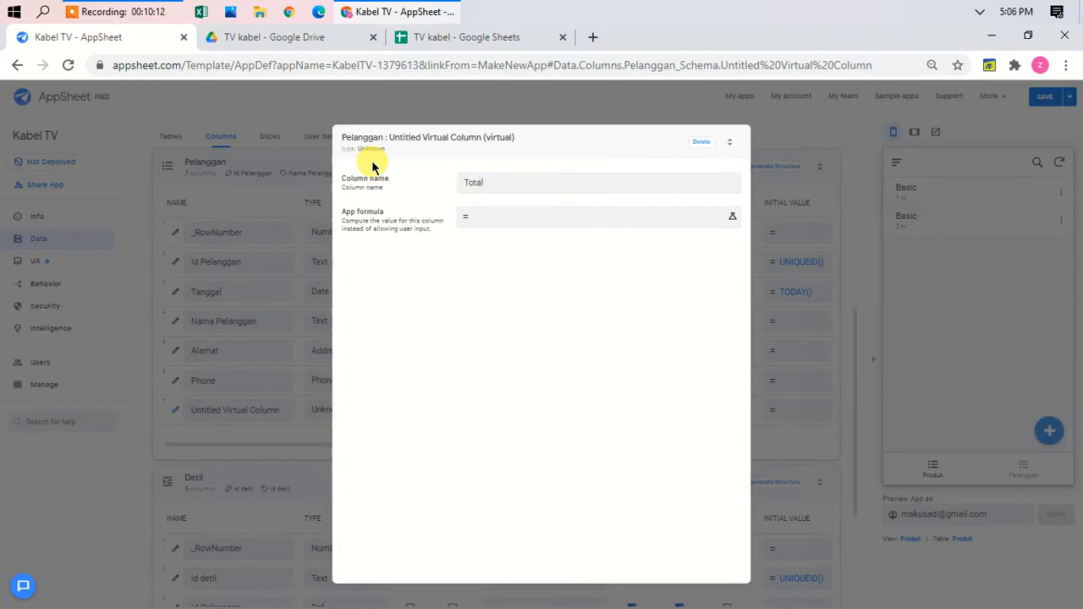
Step: Give Total the formula sum(select(detil[harga],[id pelanggan]=[_thisrow].[id pelanggan]))
left_click(573, 218)
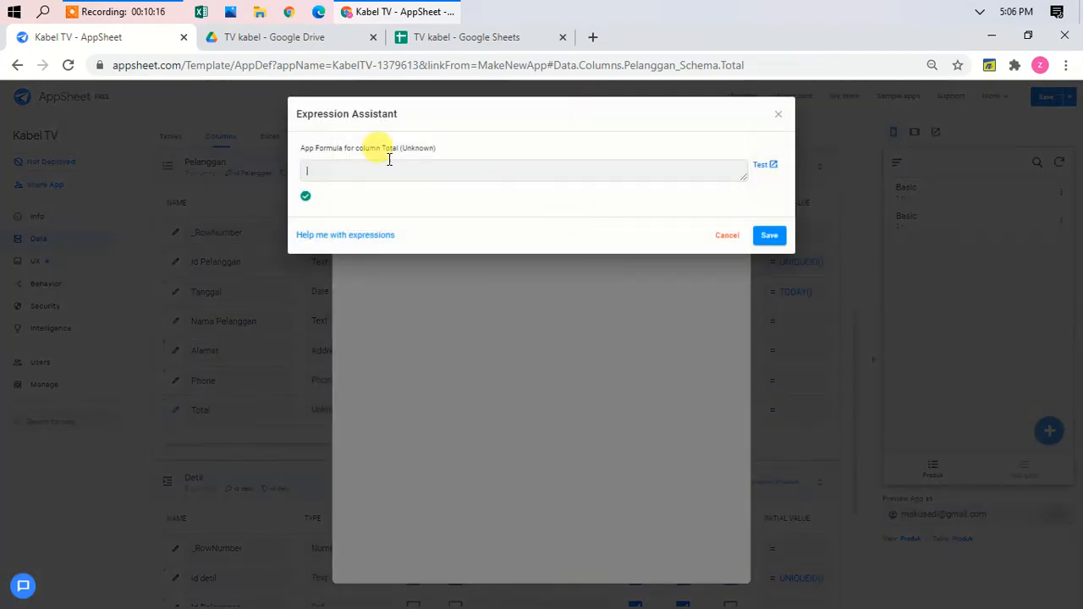
type("sum")
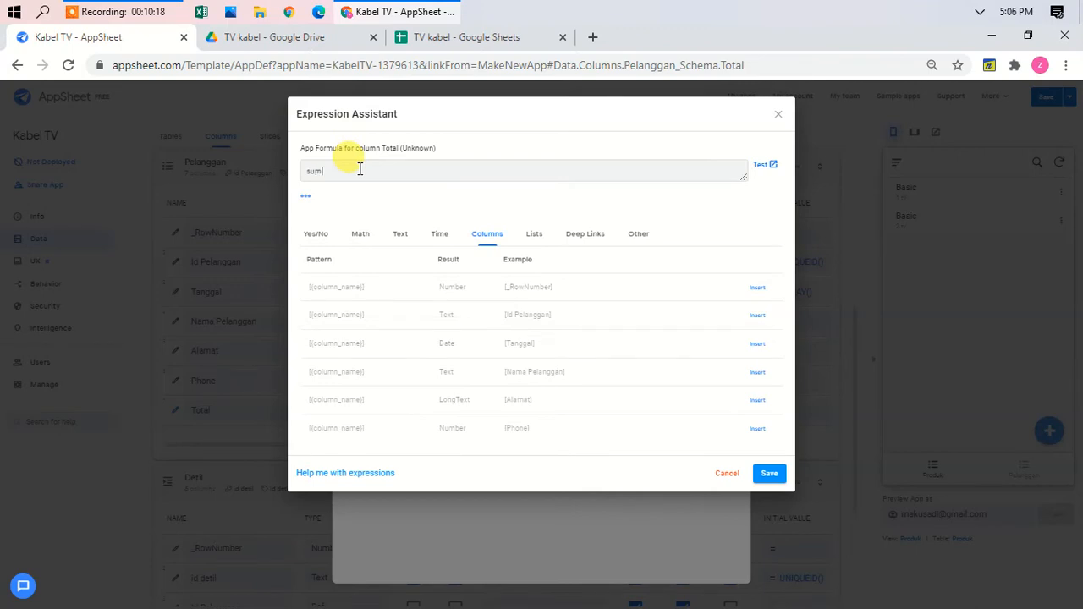
type("(select")
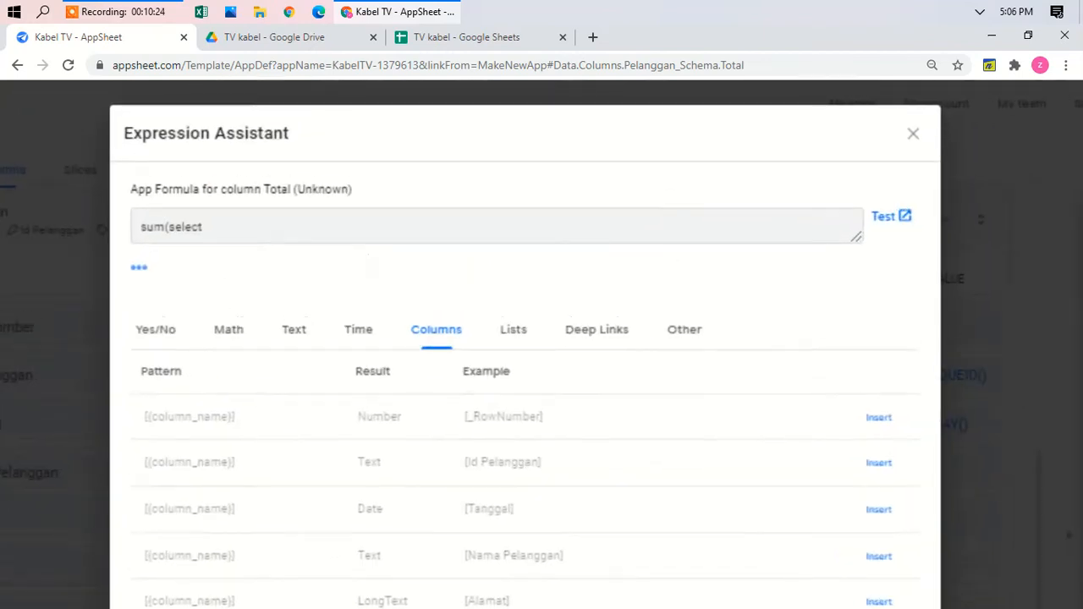
type("(")
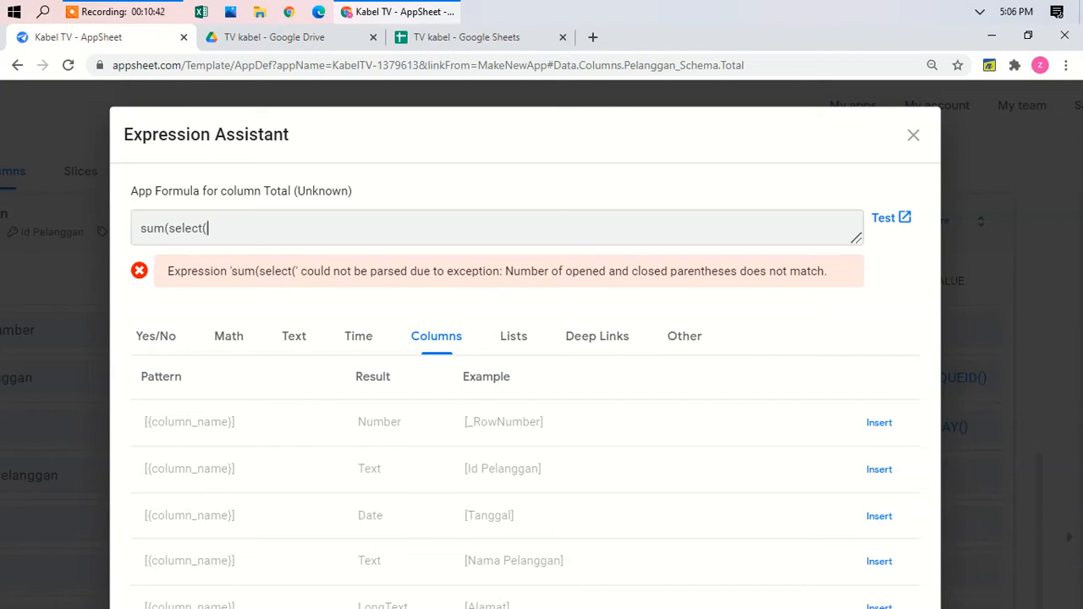
type("detil")
type("l")
type("harga")
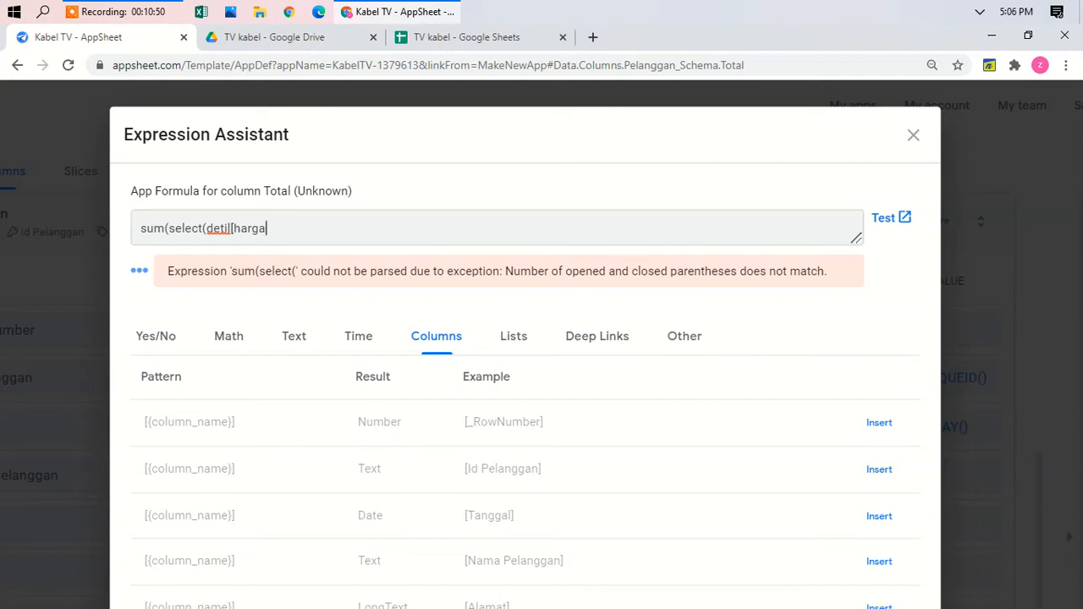
type("],[id pelanggan]=")
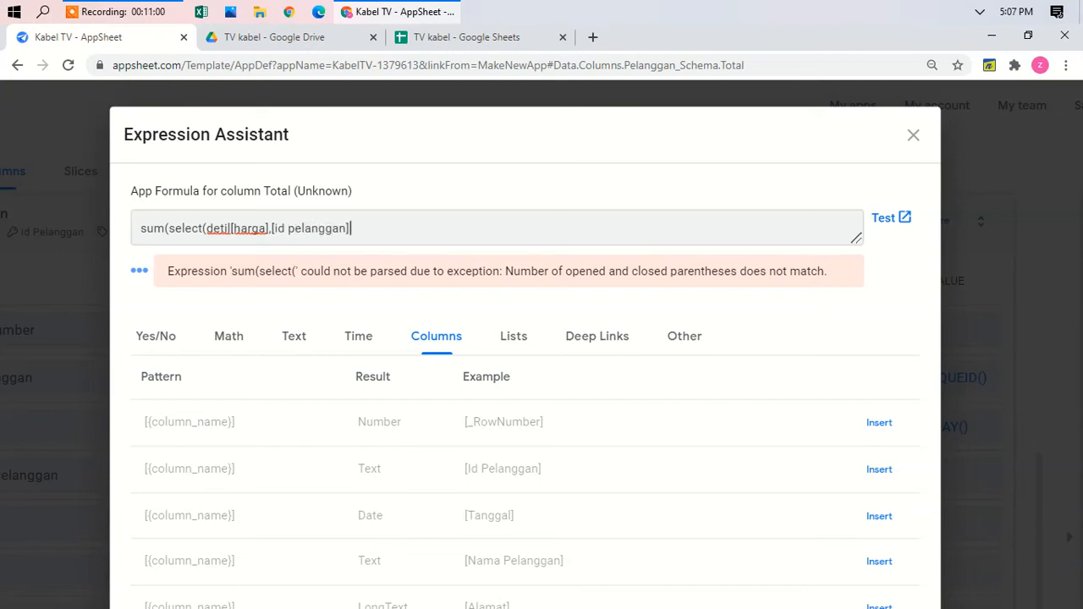
type("[_thisrow")
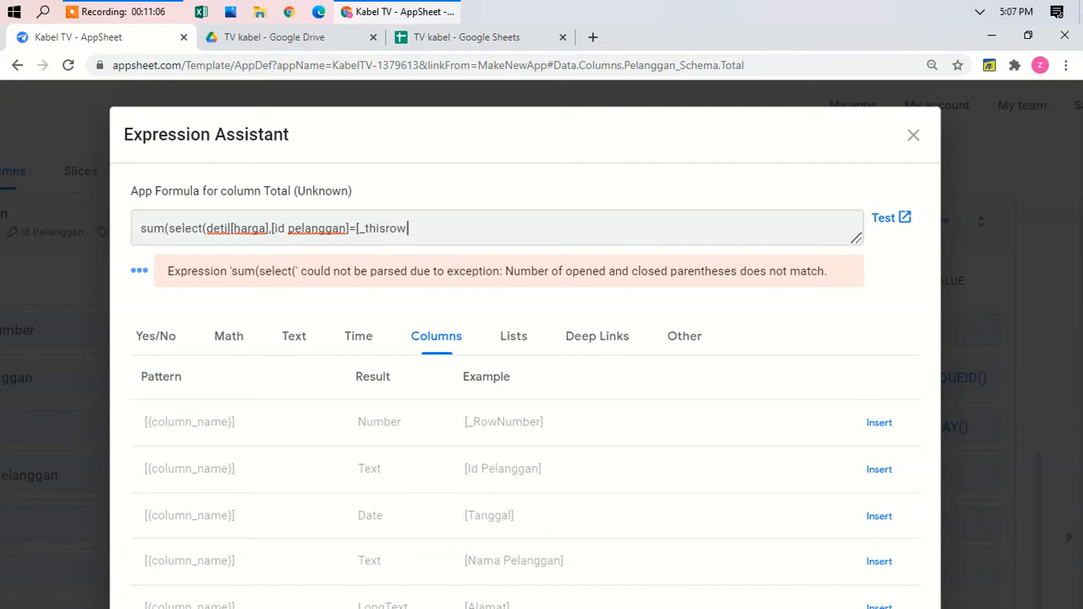
type("].[id")
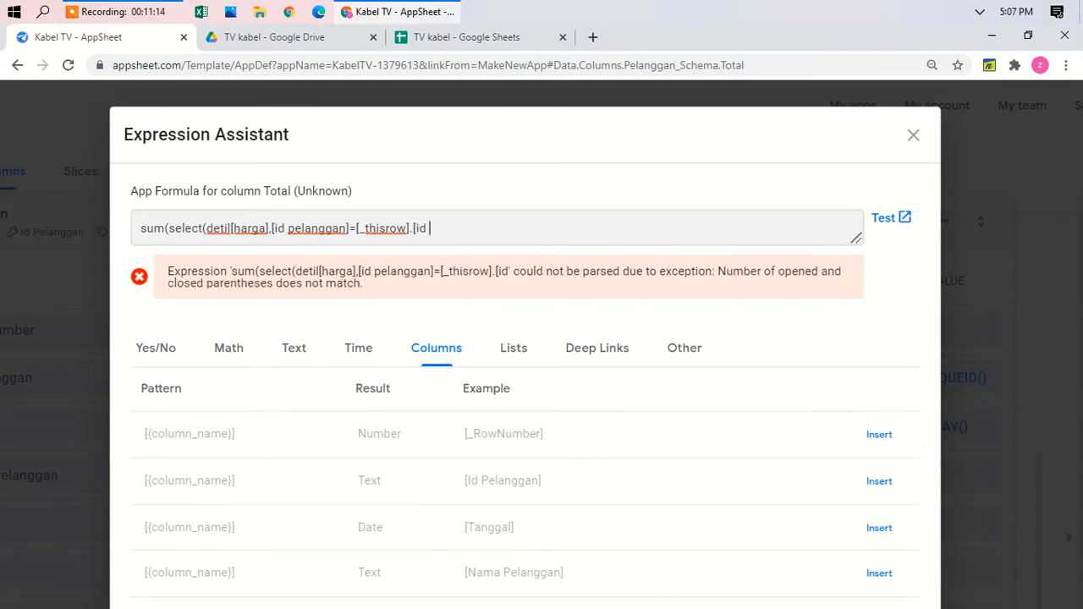
type("pelangg")
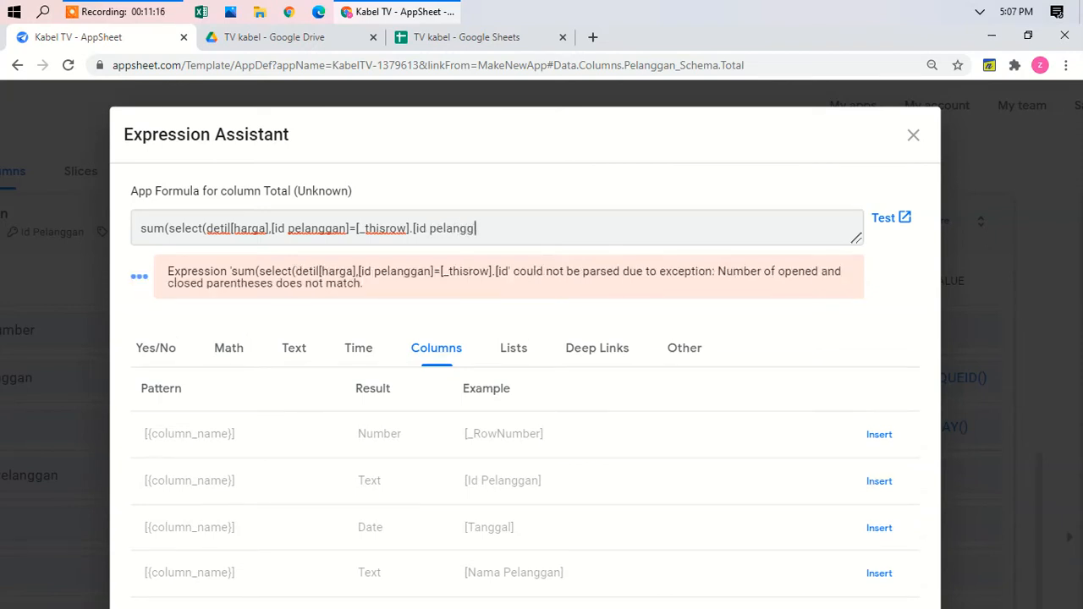
type("an]")
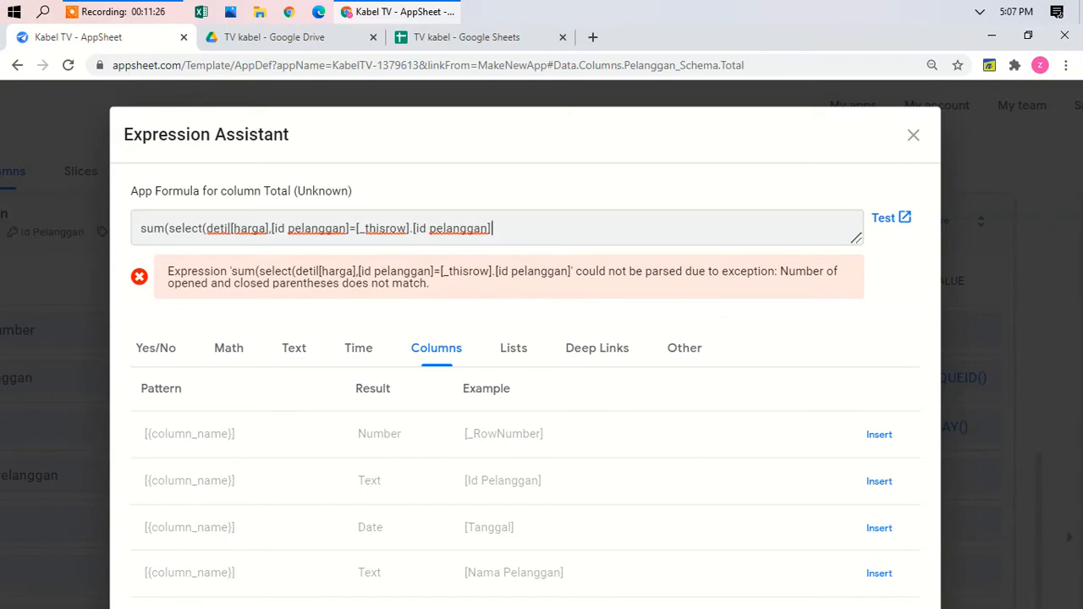
type(")))")
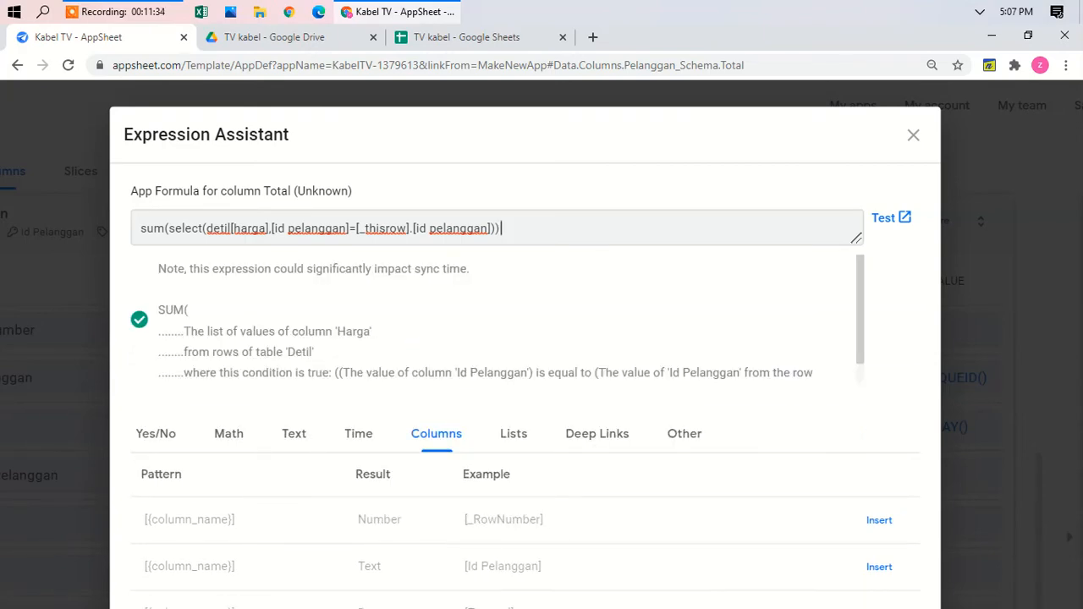
key("ctrl+0")
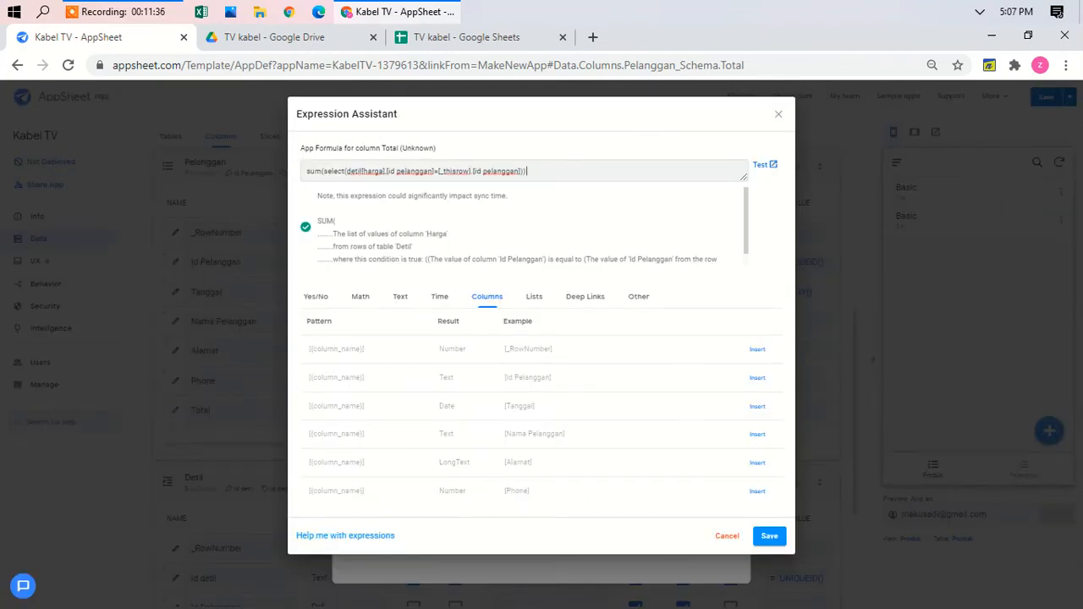
scroll(568, 321, "up", 5)
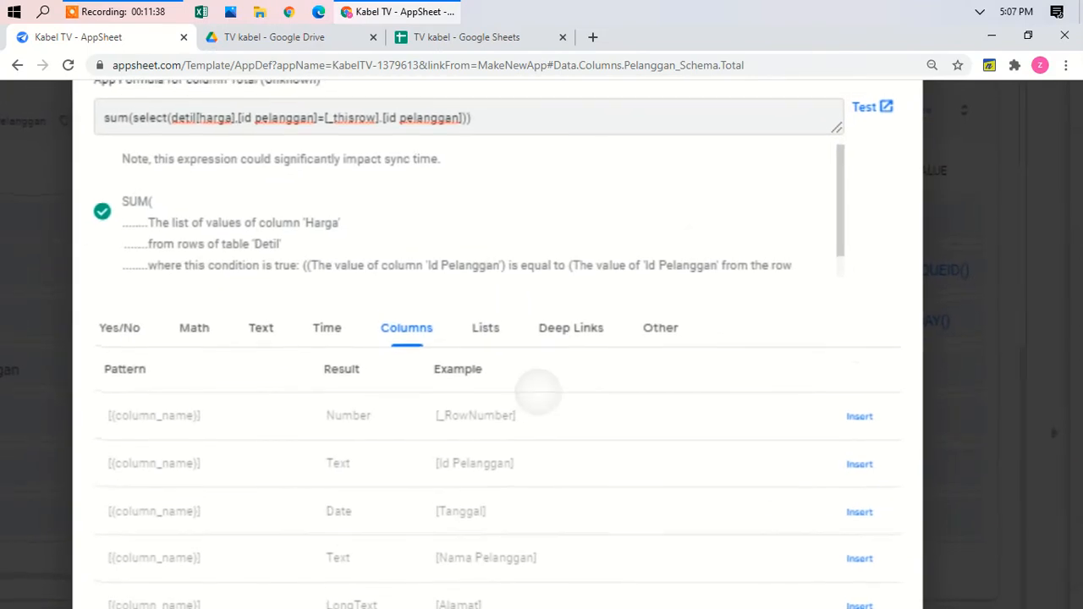
scroll(536, 404, "up", 1)
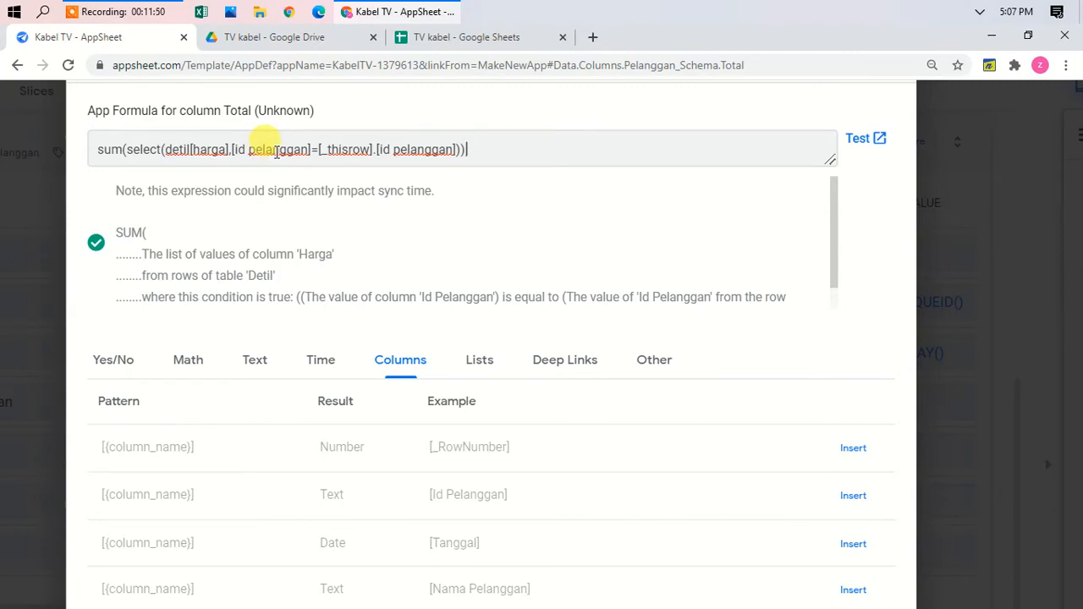
left_click(484, 43)
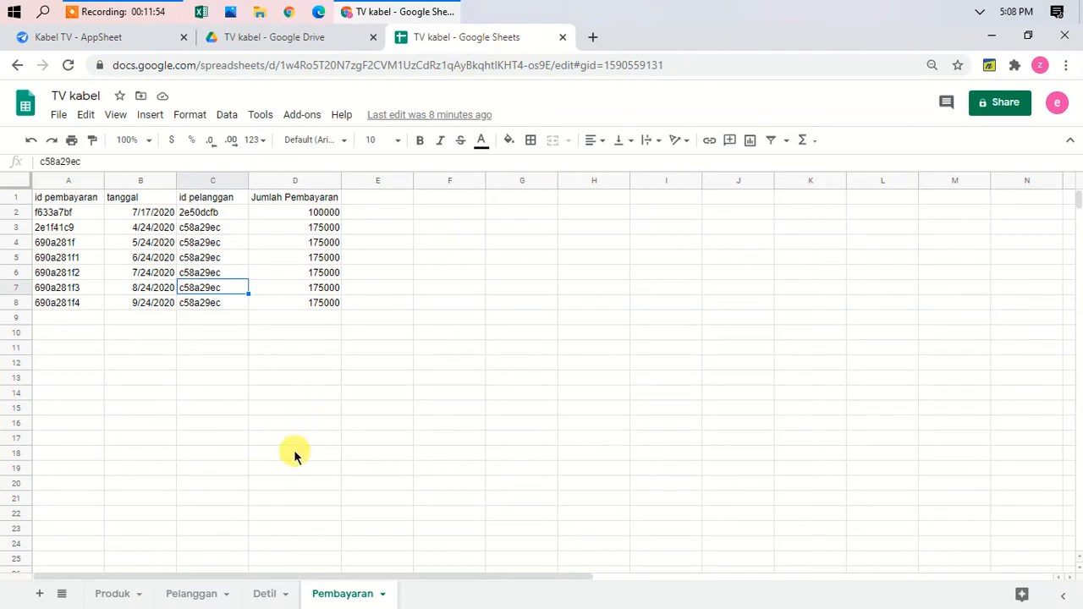
left_click(269, 593)
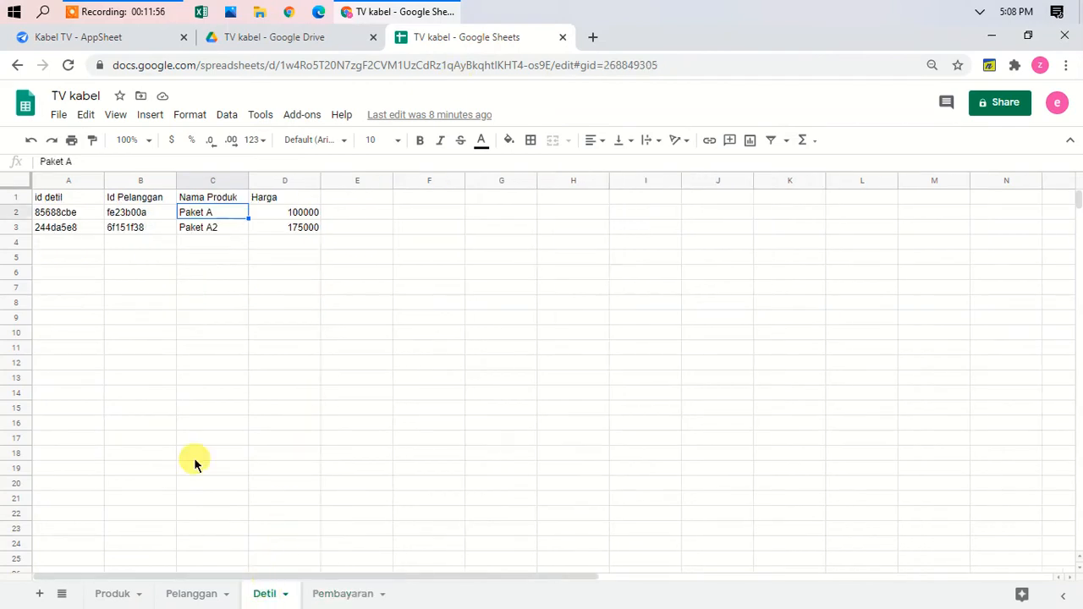
left_click(152, 200)
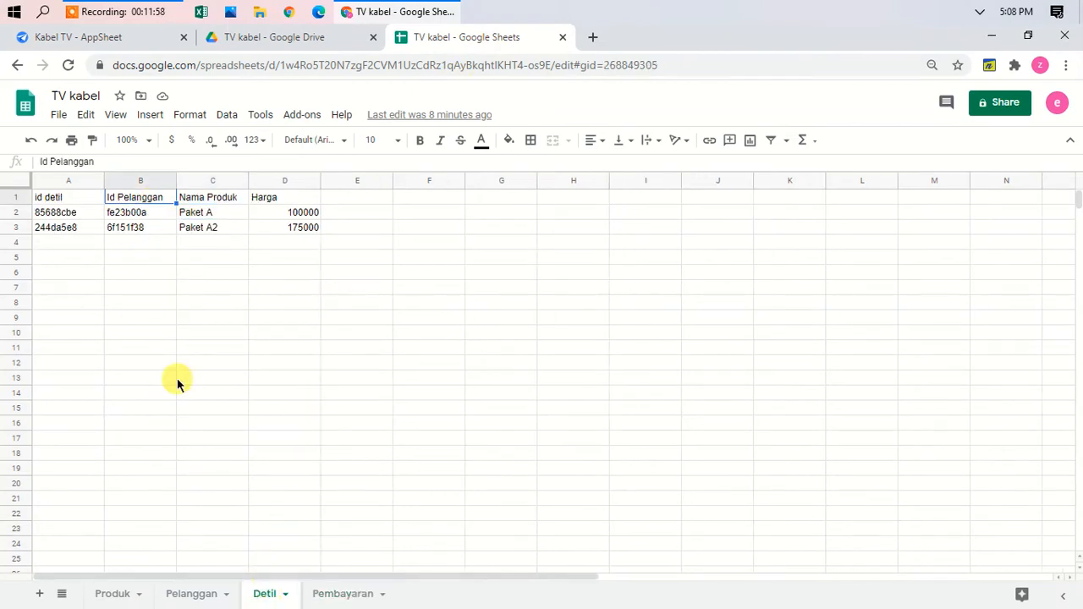
left_click(200, 595)
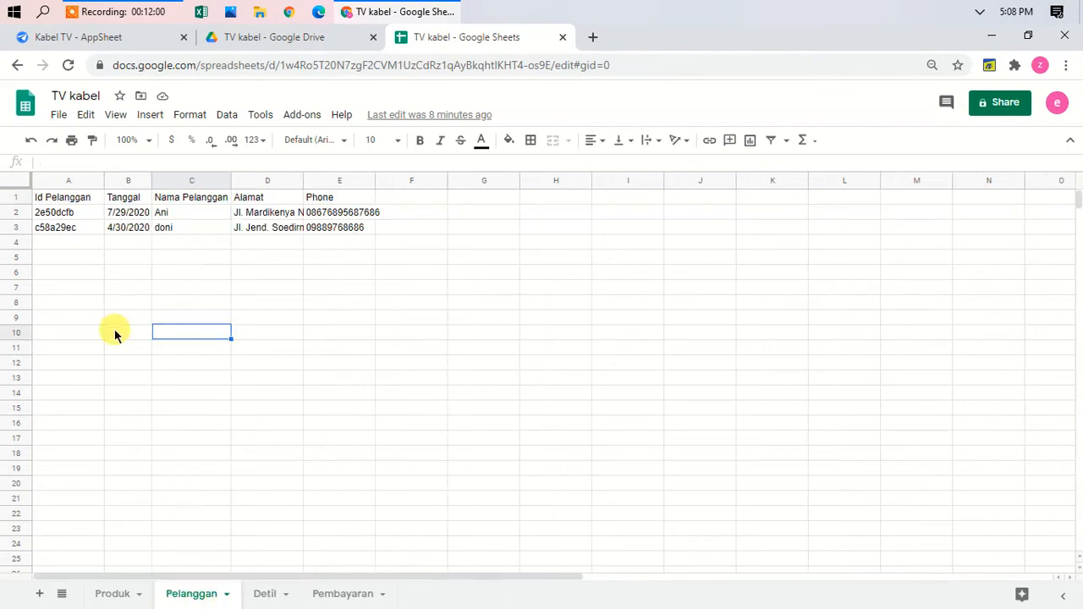
left_click(76, 214)
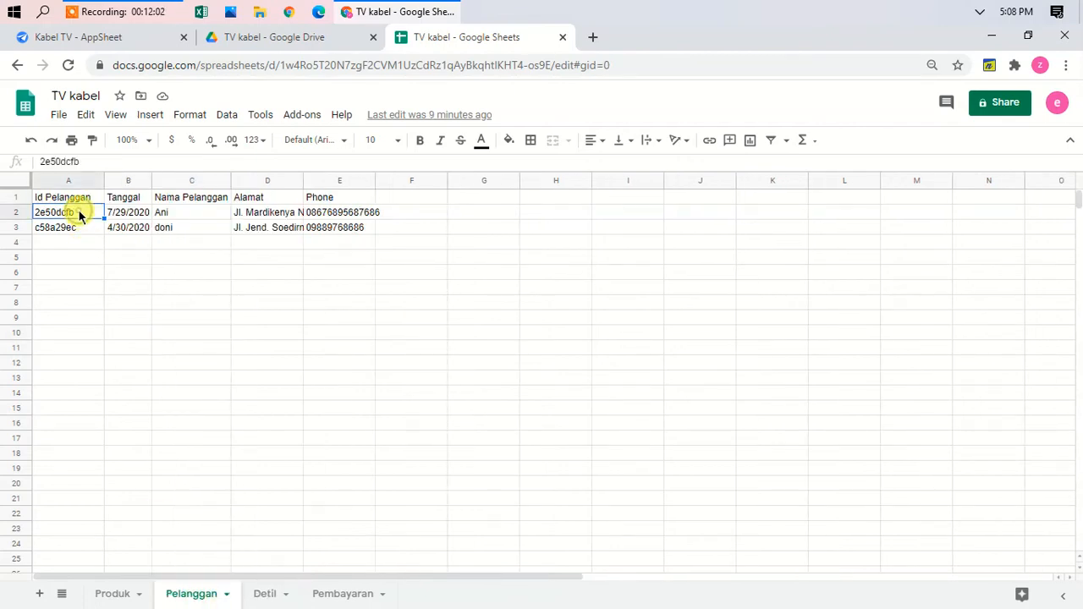
left_click(79, 227)
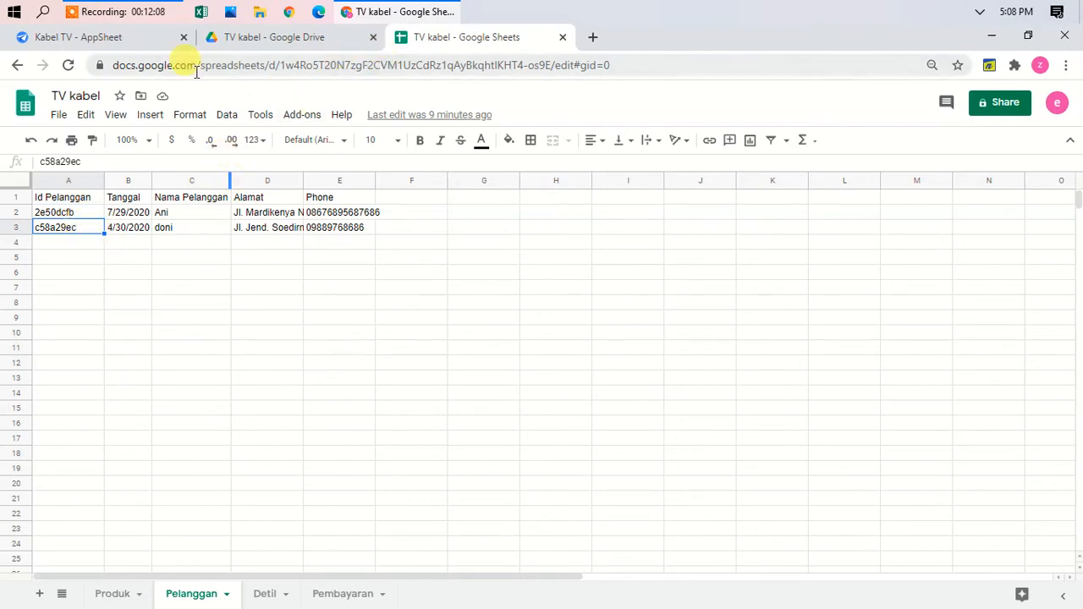
left_click(115, 41)
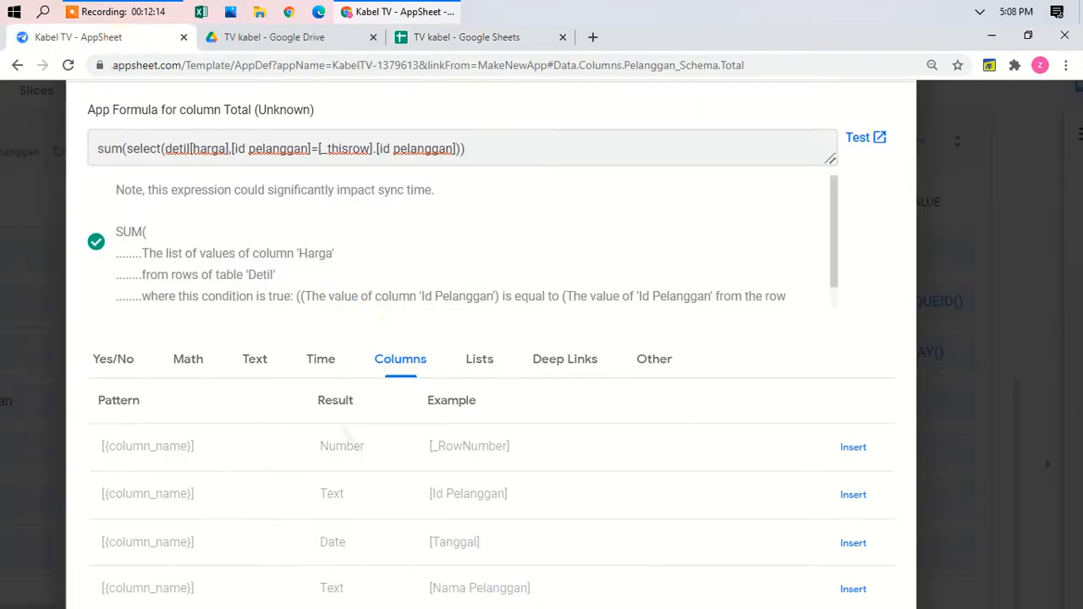
Step: Save the Total column's summing formula and finish editing the column
key("ctrl+0")
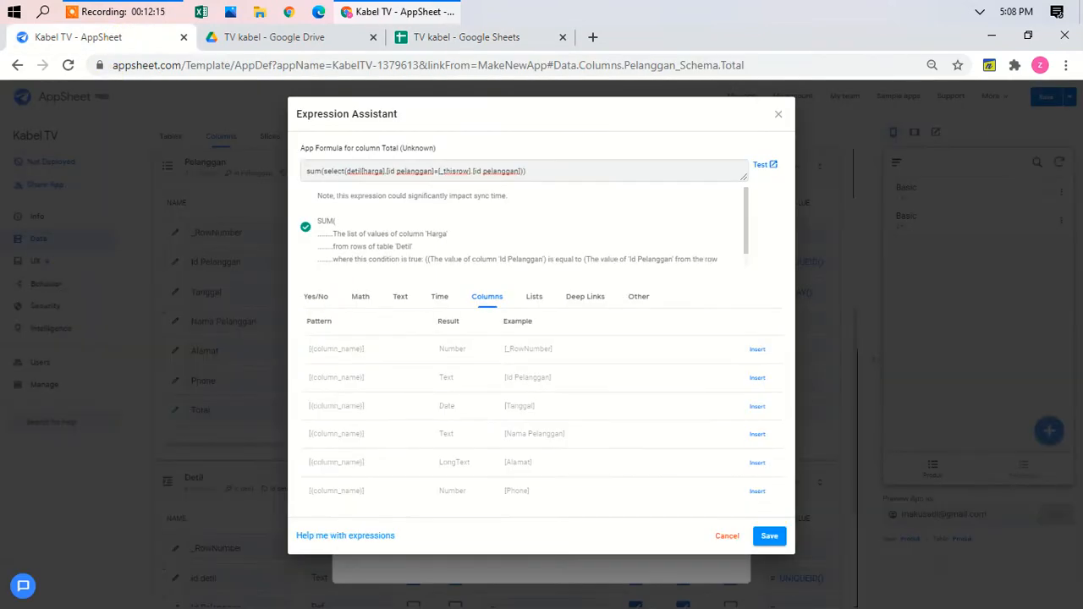
left_click(767, 537)
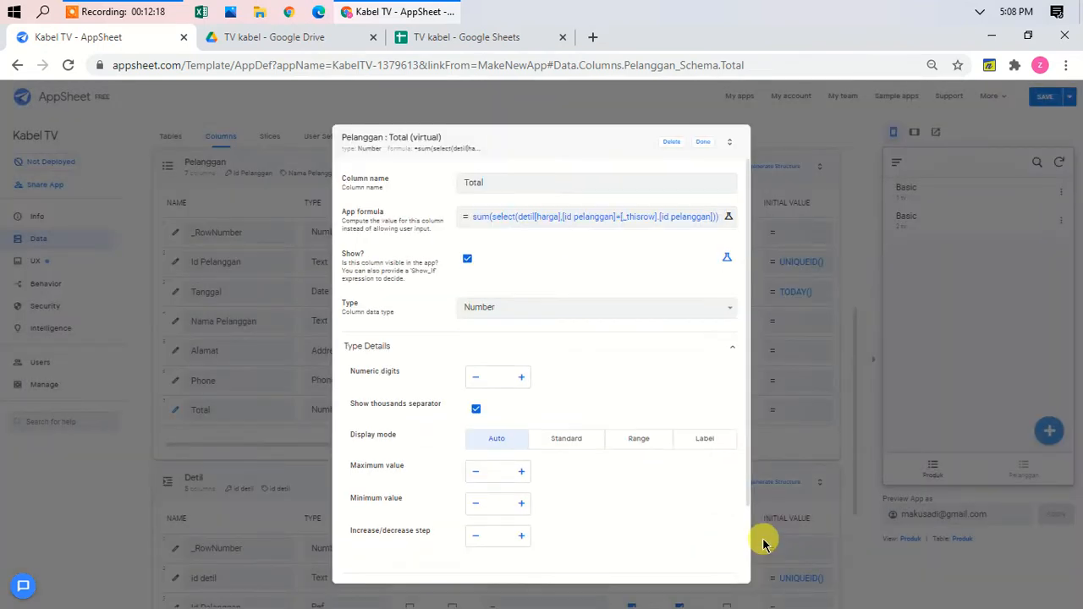
left_click(700, 141)
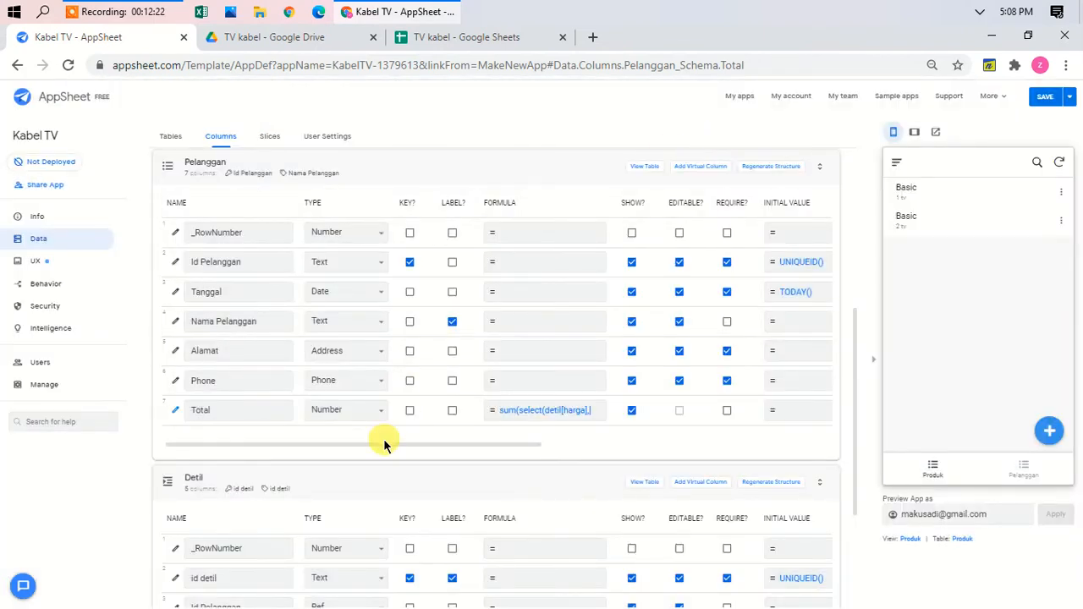
Step: Collapse the Pelanggan and Detil tables and expand the Pembayaran columns
left_click(476, 174)
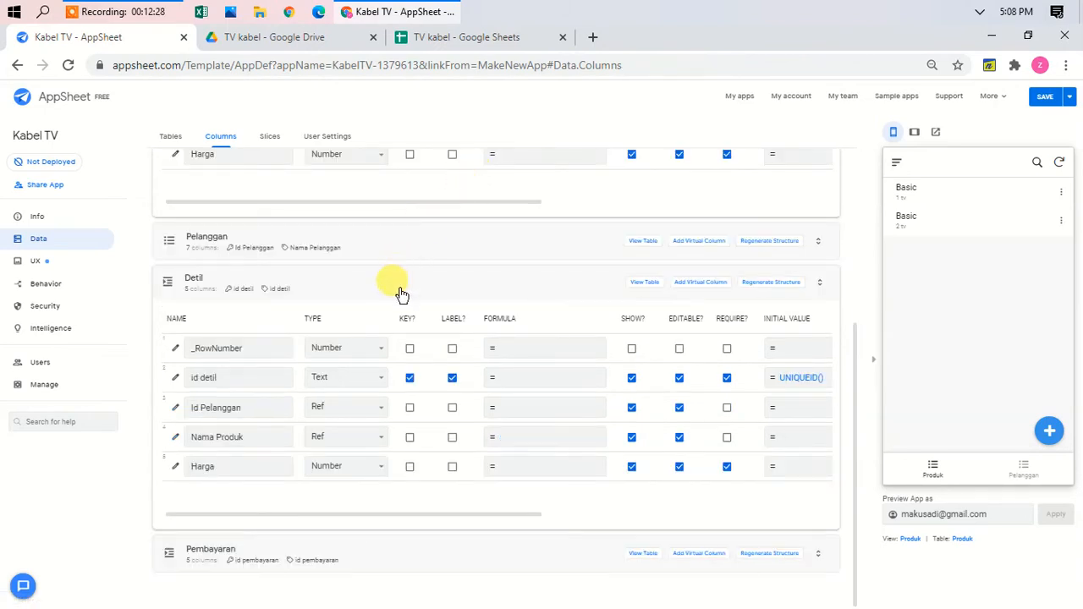
left_click(401, 291)
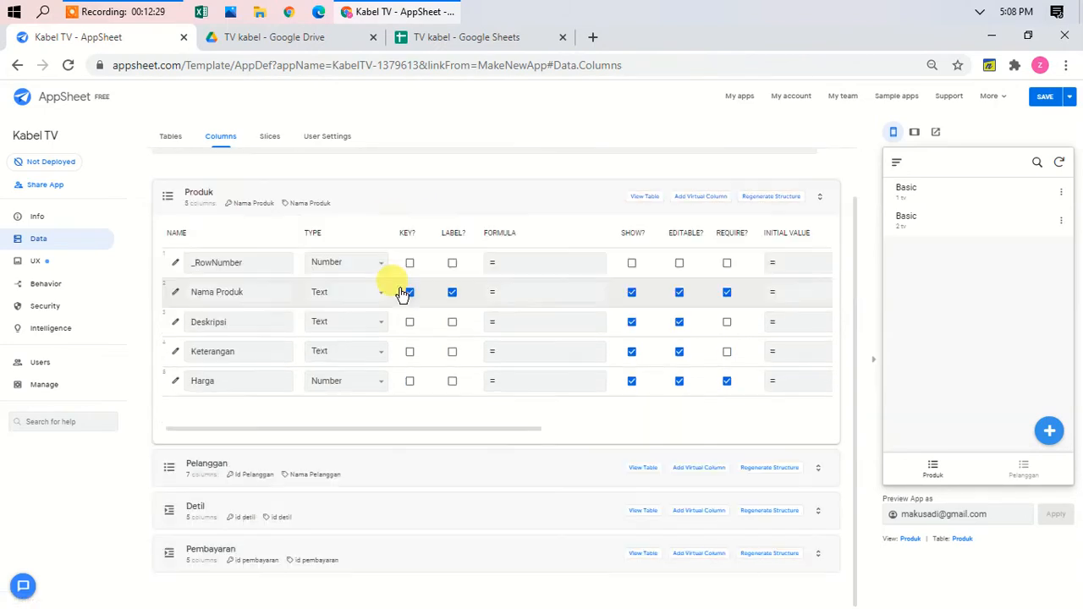
left_click(357, 552)
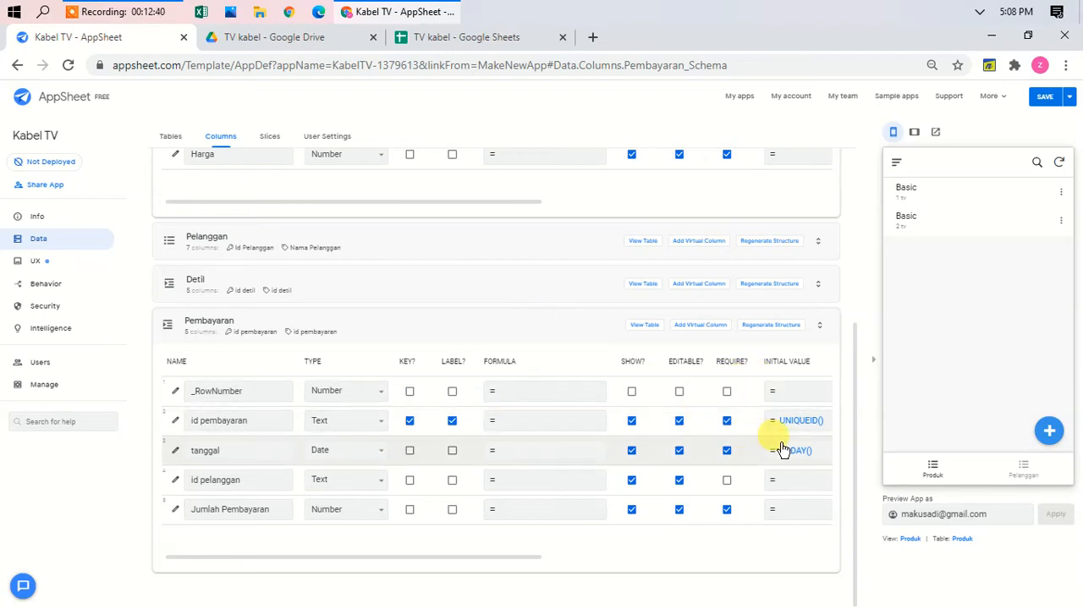
Step: Make Pembayaran's id pelanggan column a Ref with Pelanggan as its source table
left_click(175, 481)
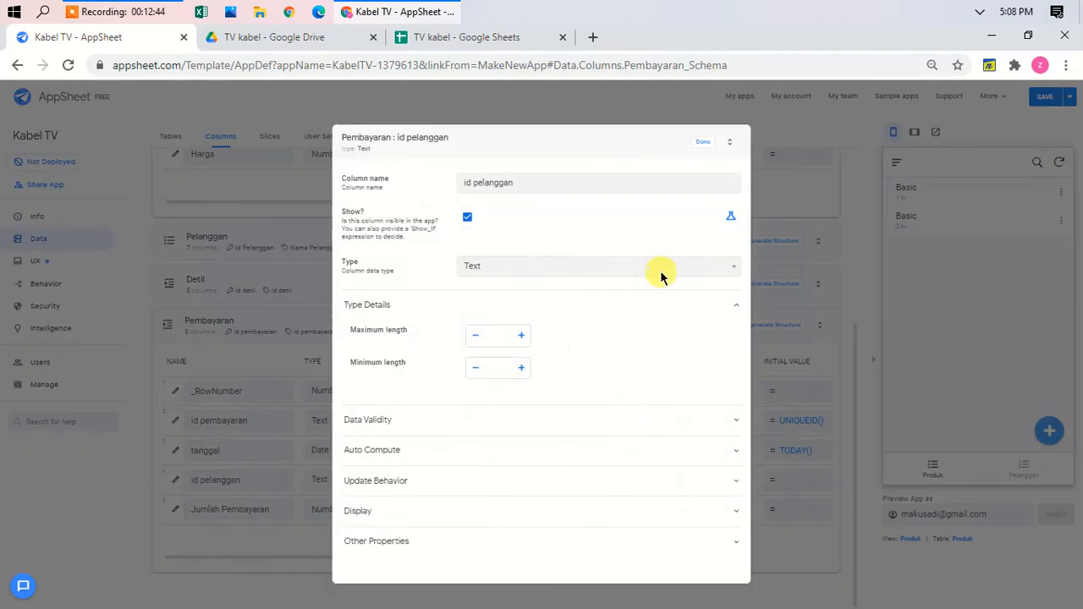
left_click(661, 272)
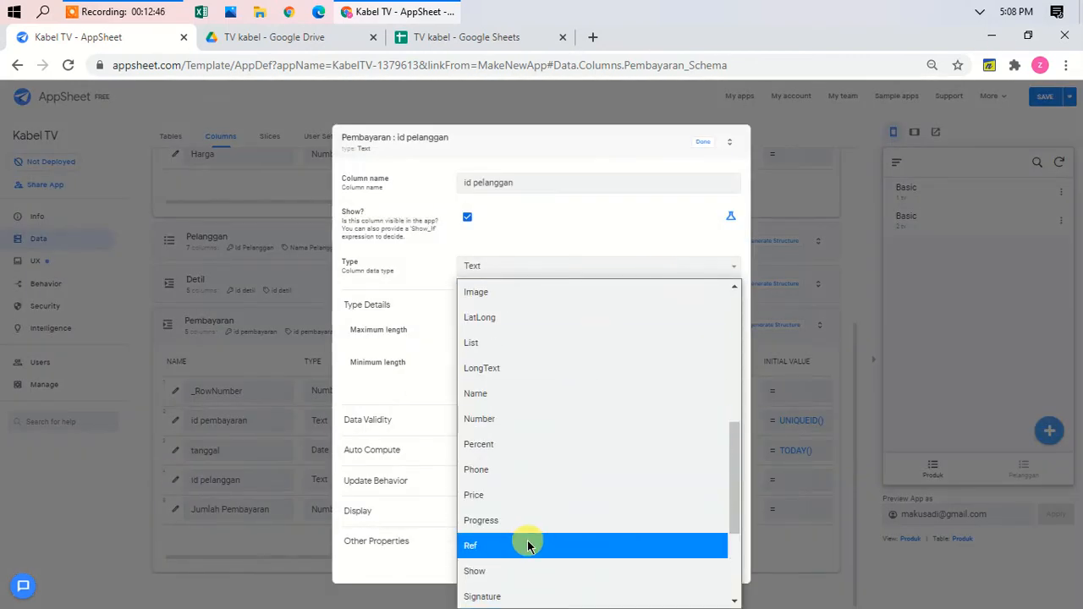
left_click(528, 546)
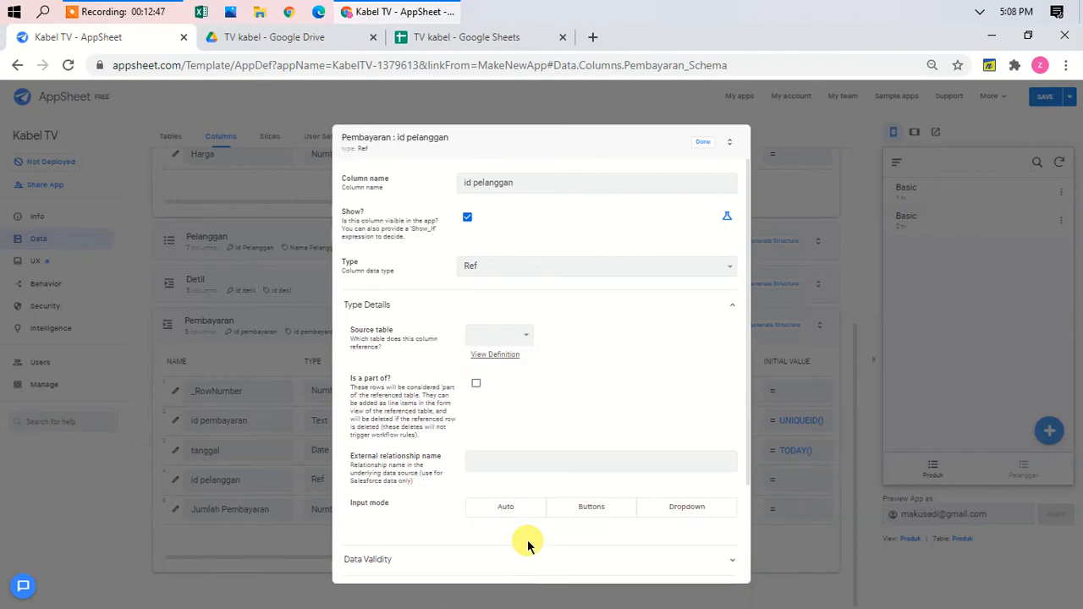
left_click(519, 336)
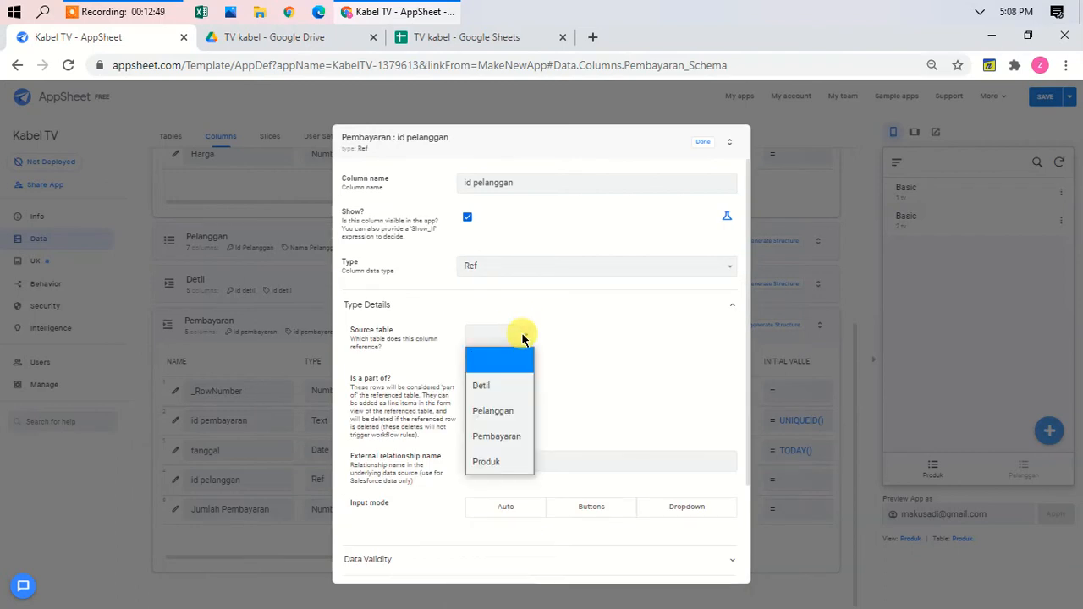
left_click(504, 418)
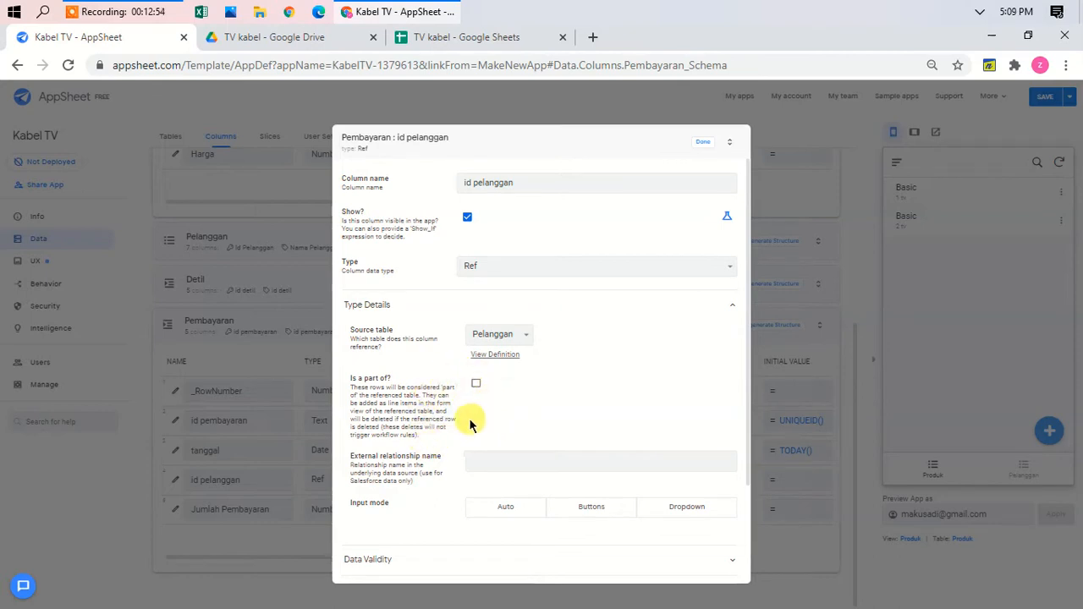
left_click(704, 144)
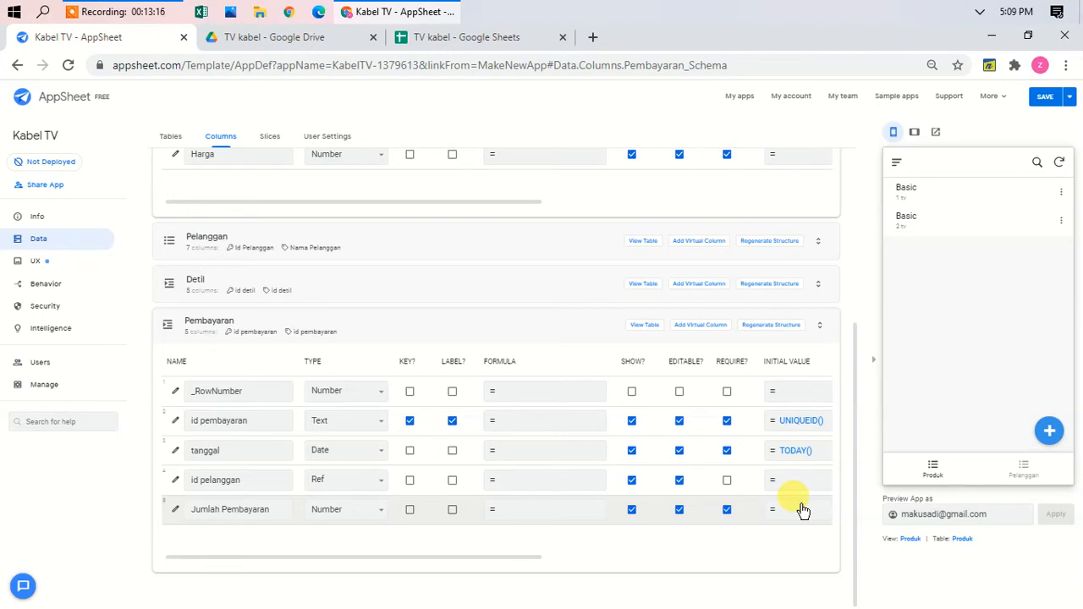
Step: Set Jumlah Pembayaran's initial value to [id pelanggan].[total]
left_click(799, 509)
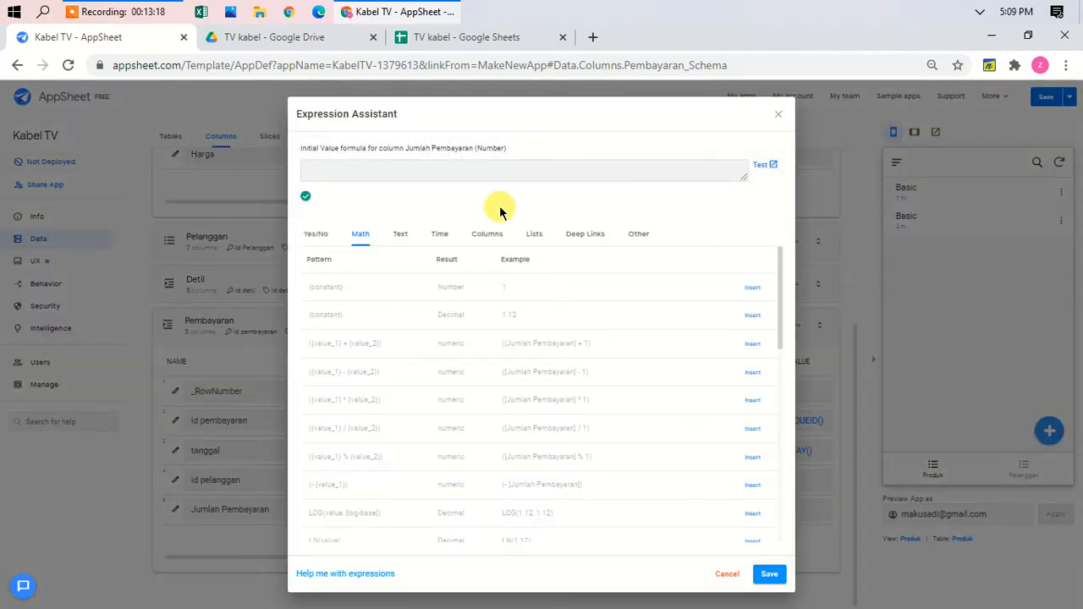
left_click(401, 173)
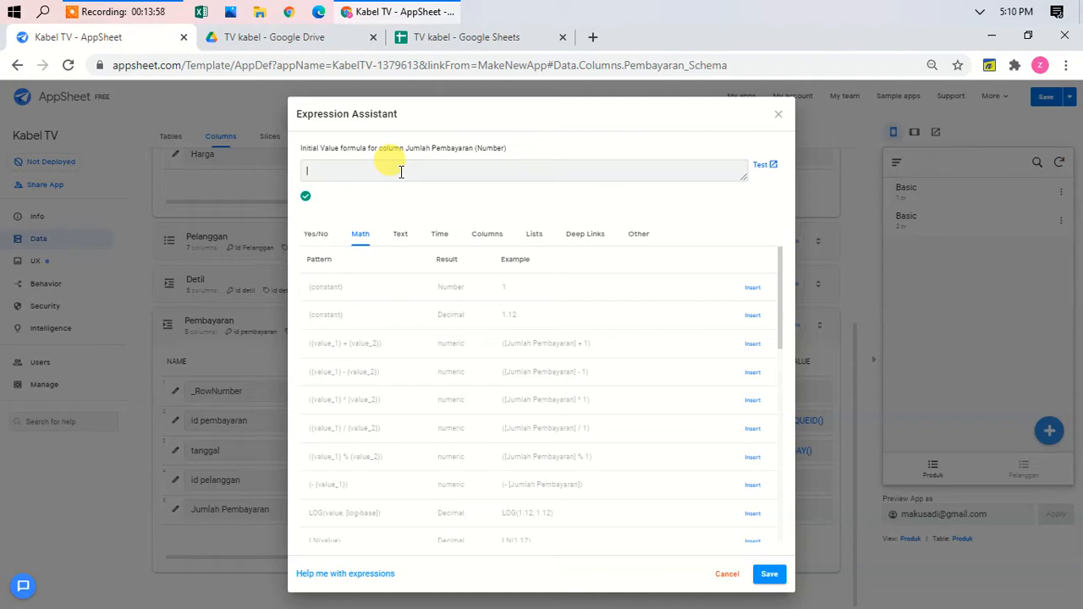
type("[")
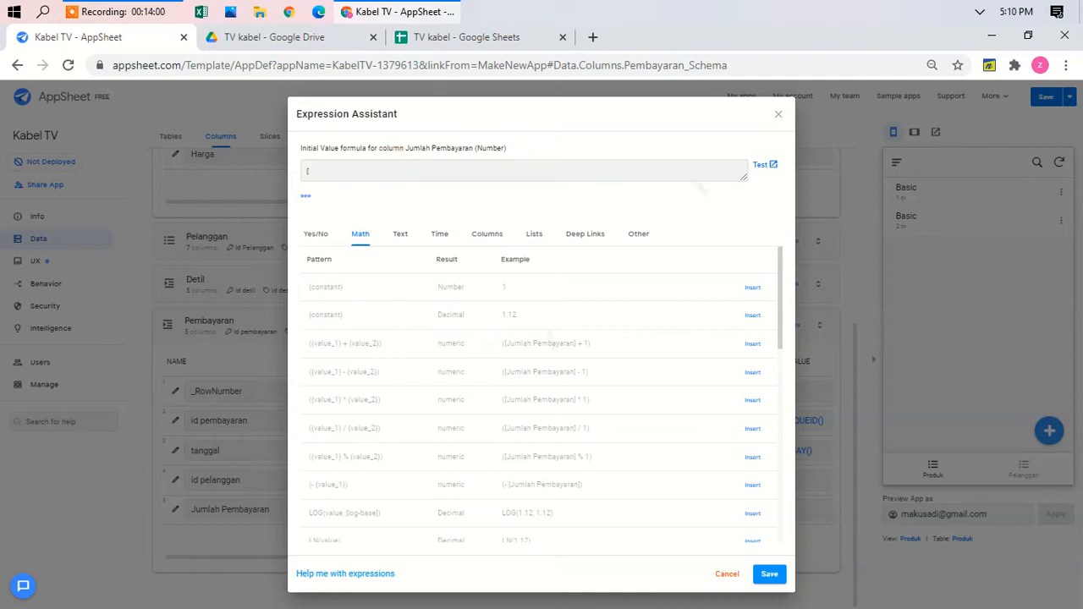
scroll(627, 354, "up", 1)
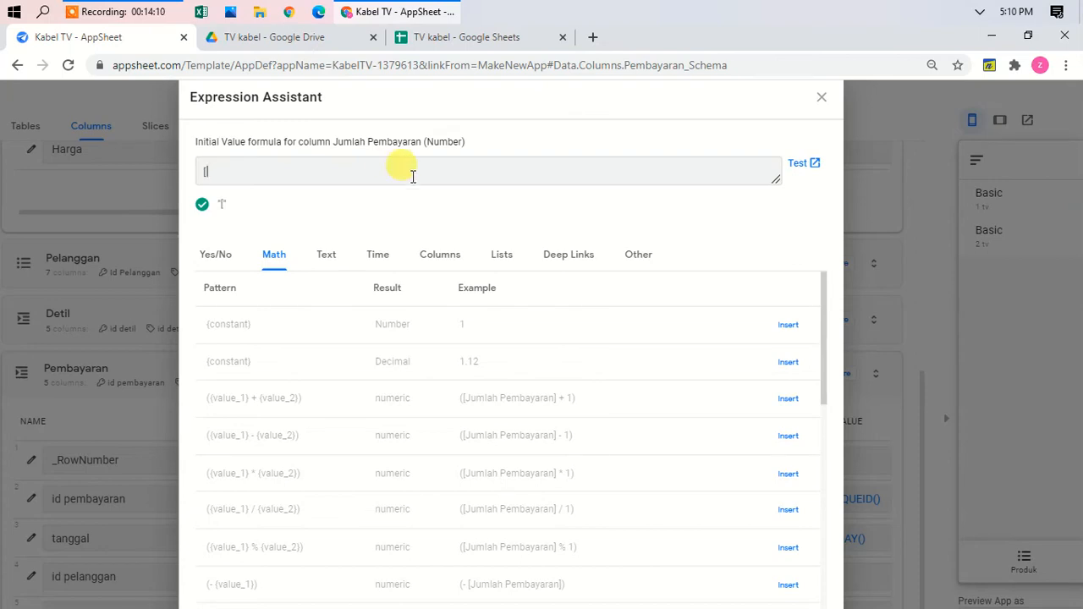
left_click(439, 256)
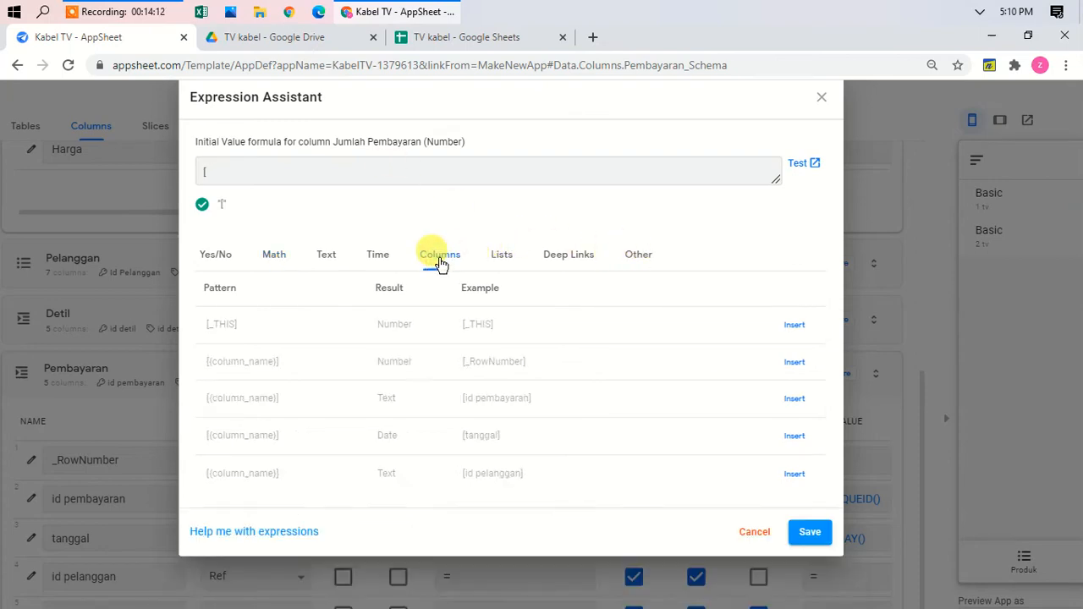
left_click(795, 475)
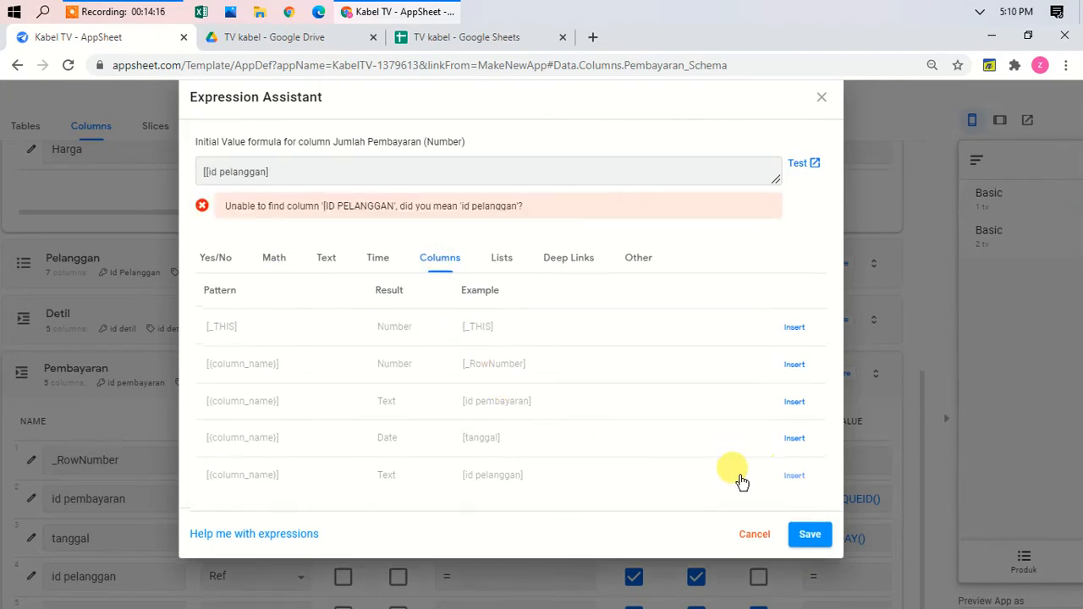
left_click(284, 176)
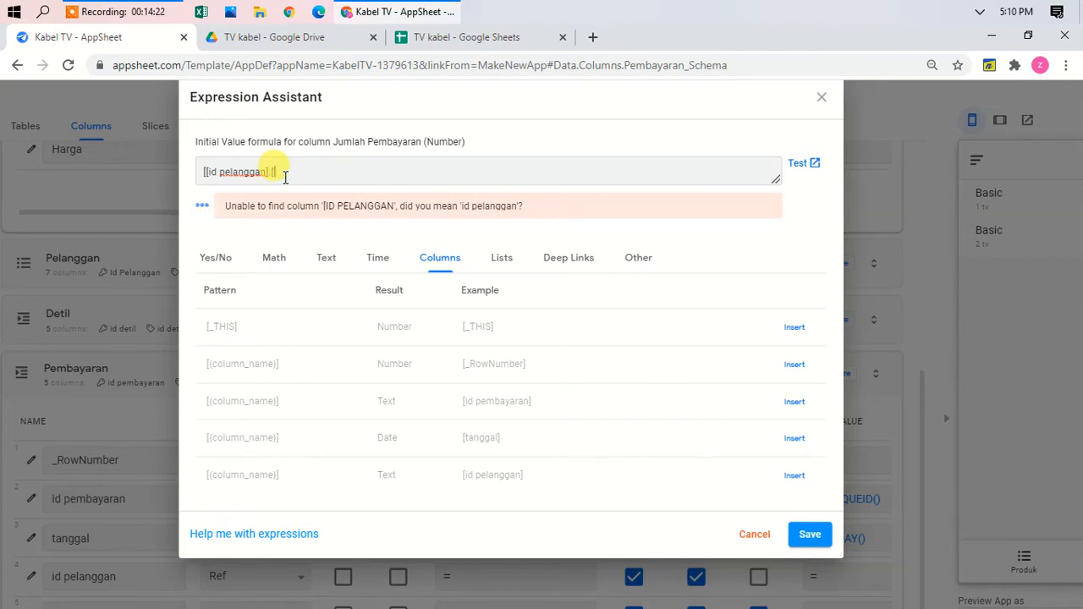
type("[total")
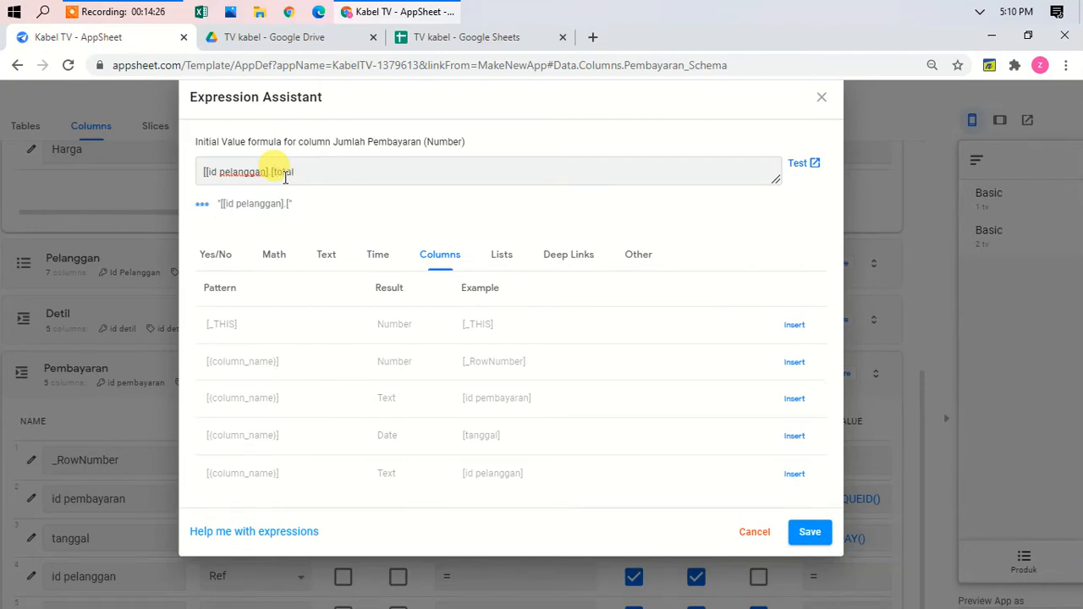
type("]")
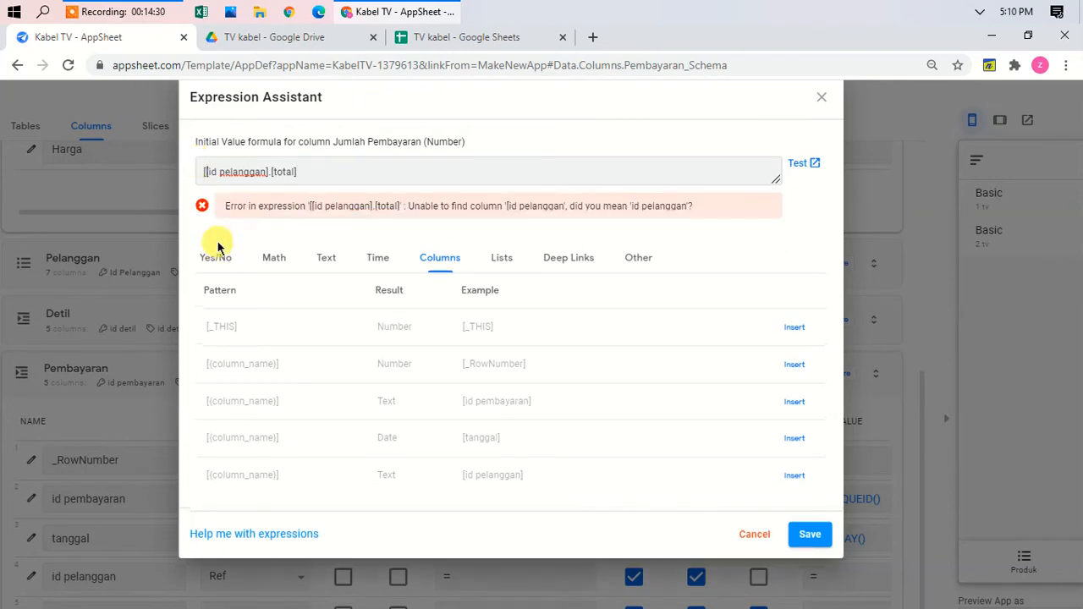
key("BackSpace")
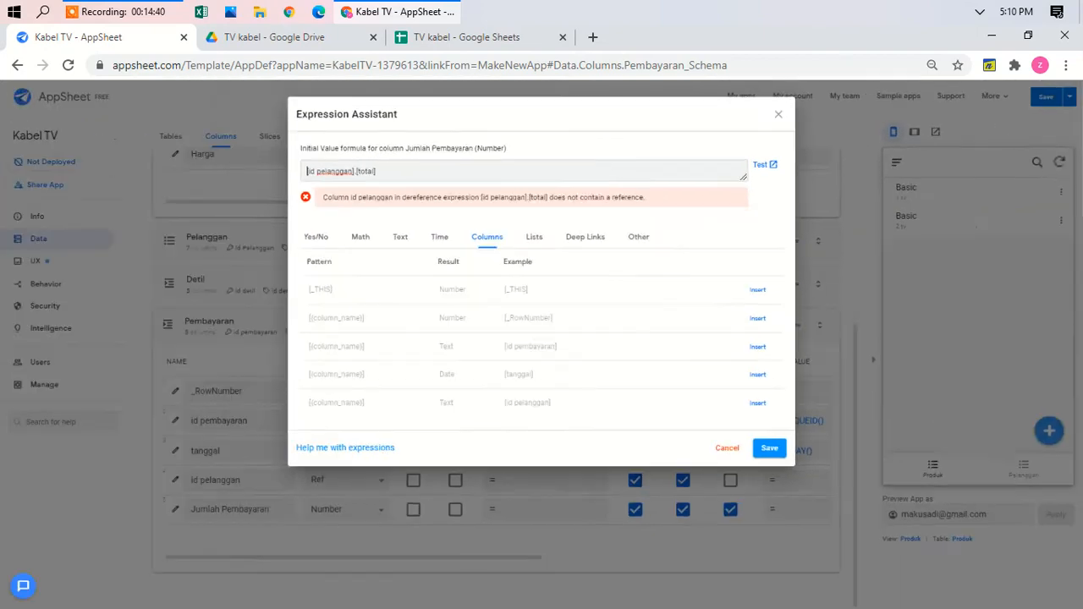
left_click(770, 449)
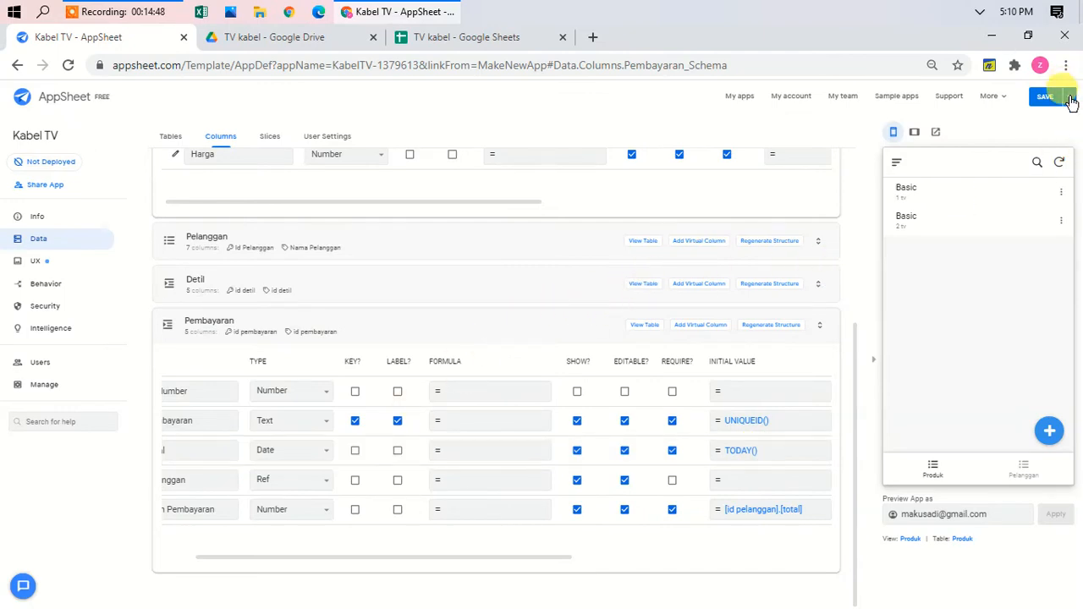
left_click(1069, 98)
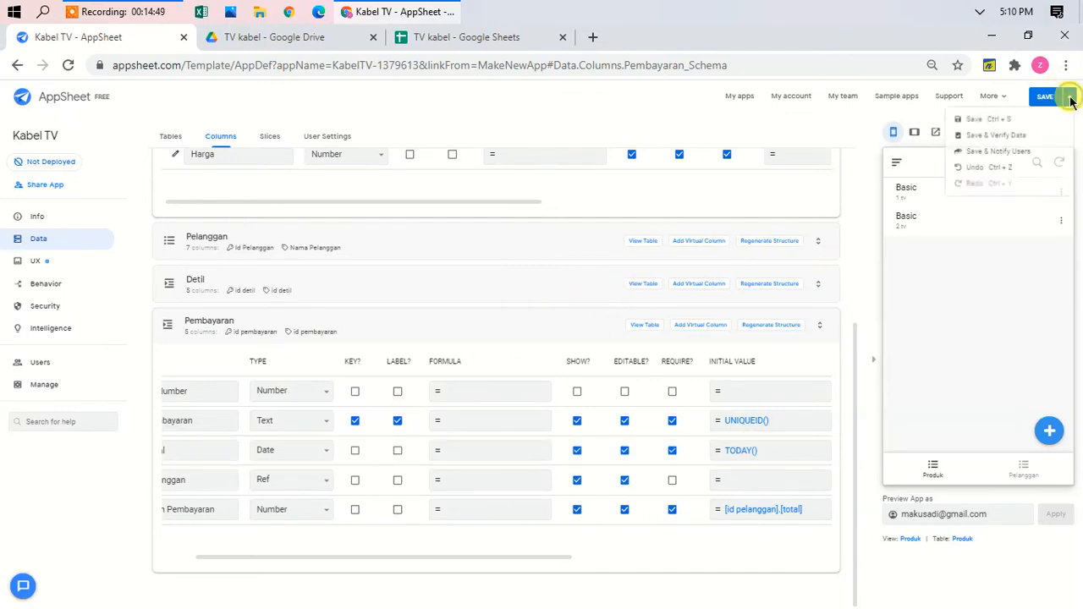
Step: Save the app with Save & Verify Data, then collapse the Pembayaran and Produk tables
left_click(985, 142)
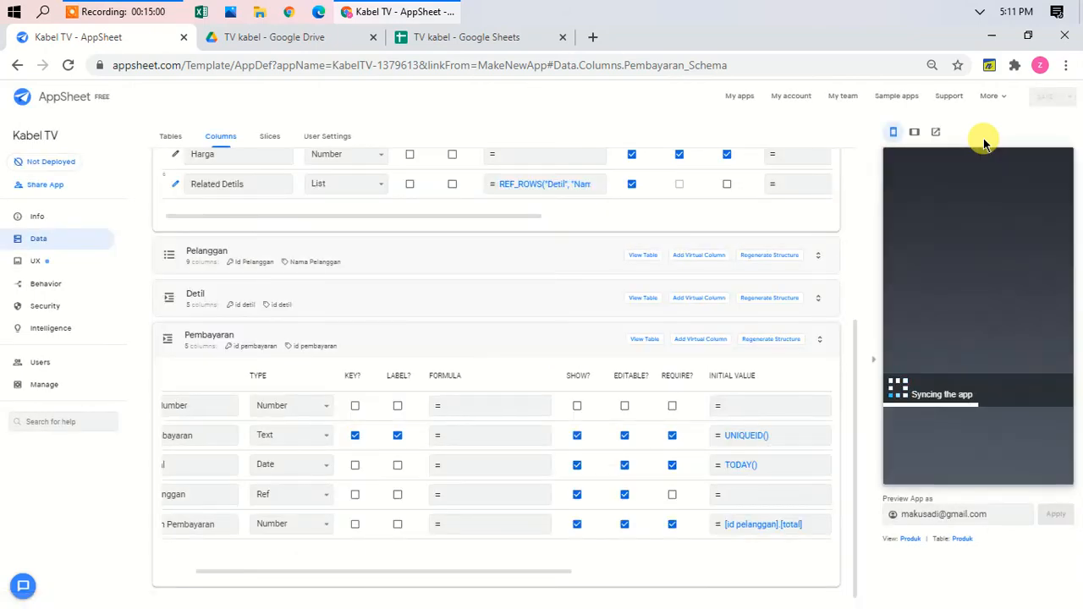
left_click(336, 338)
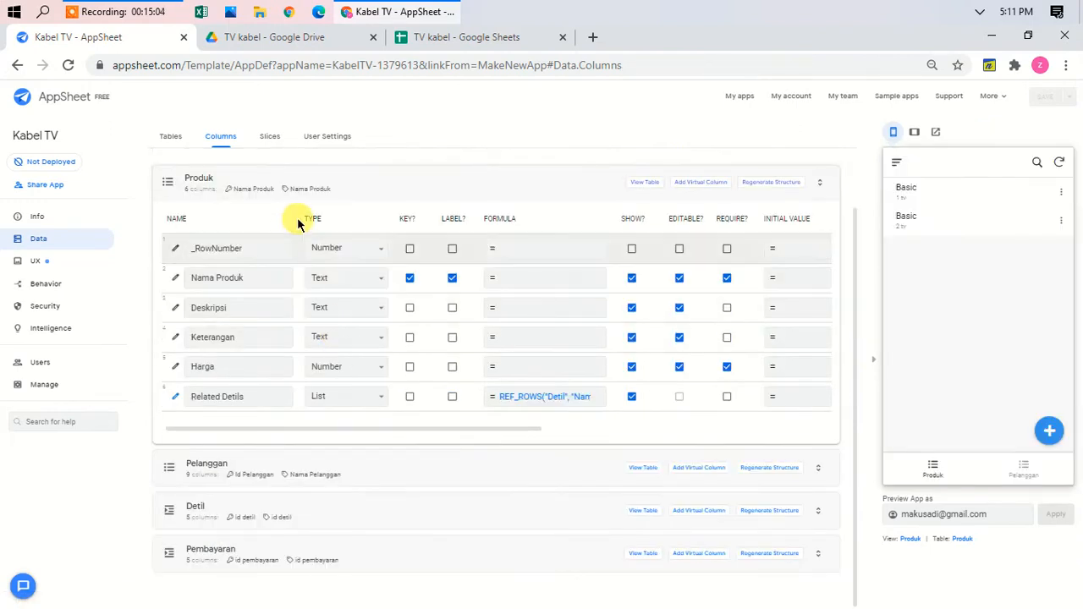
left_click(339, 188)
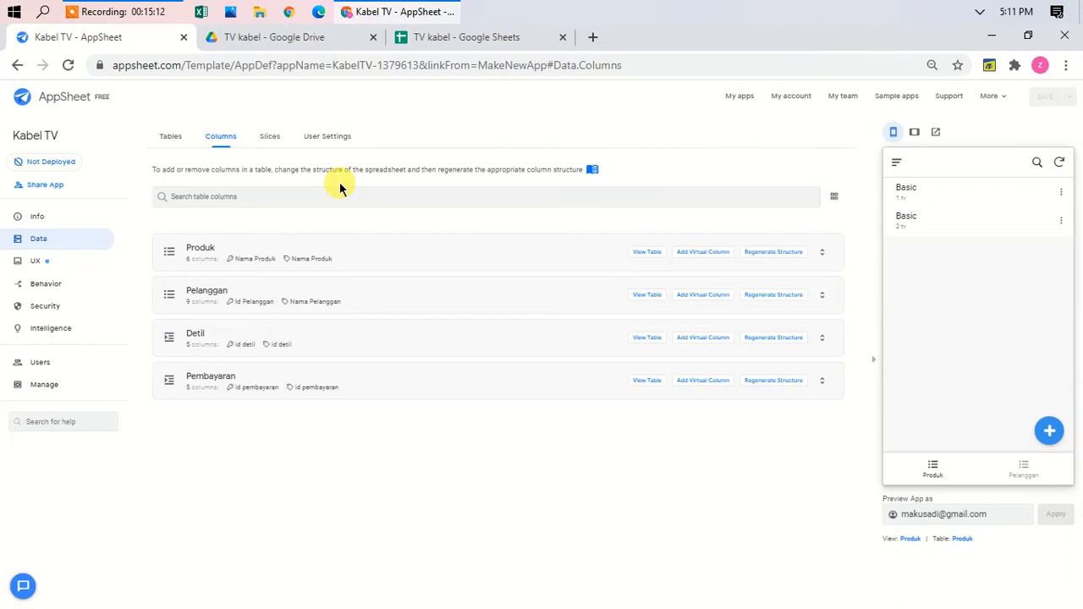
Step: Expand the Pelanggan columns and add a virtual column to the Pembayaran table
left_click(364, 299)
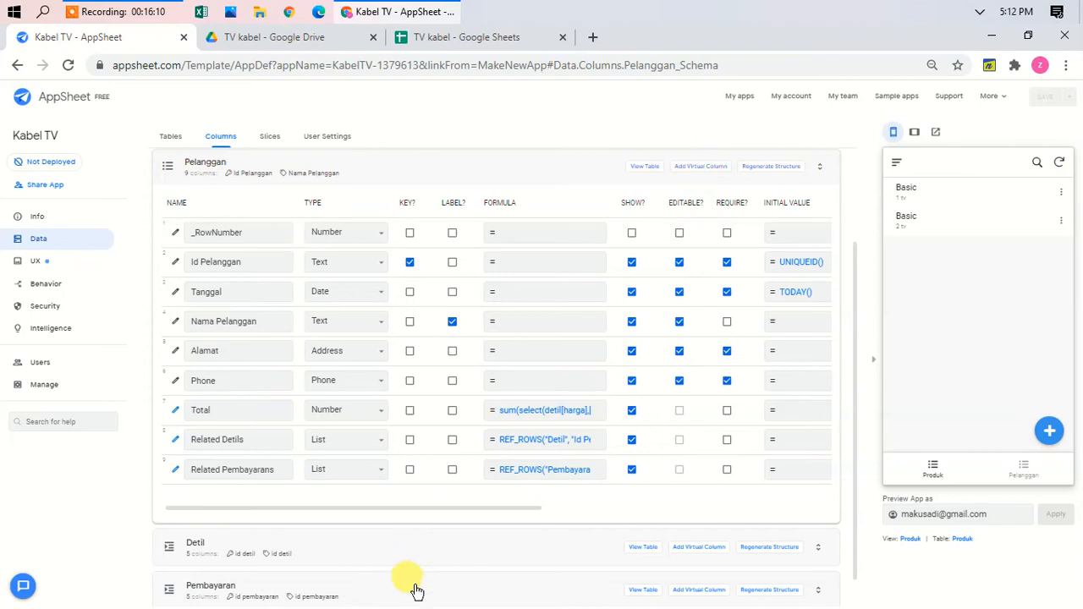
scroll(418, 588, "down", 1)
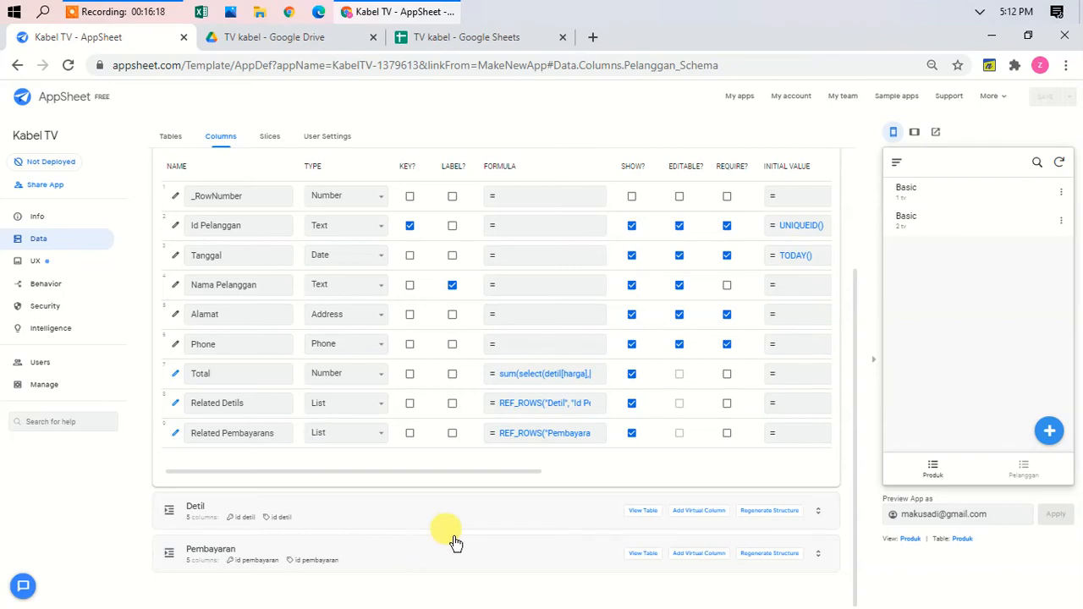
left_click(707, 555)
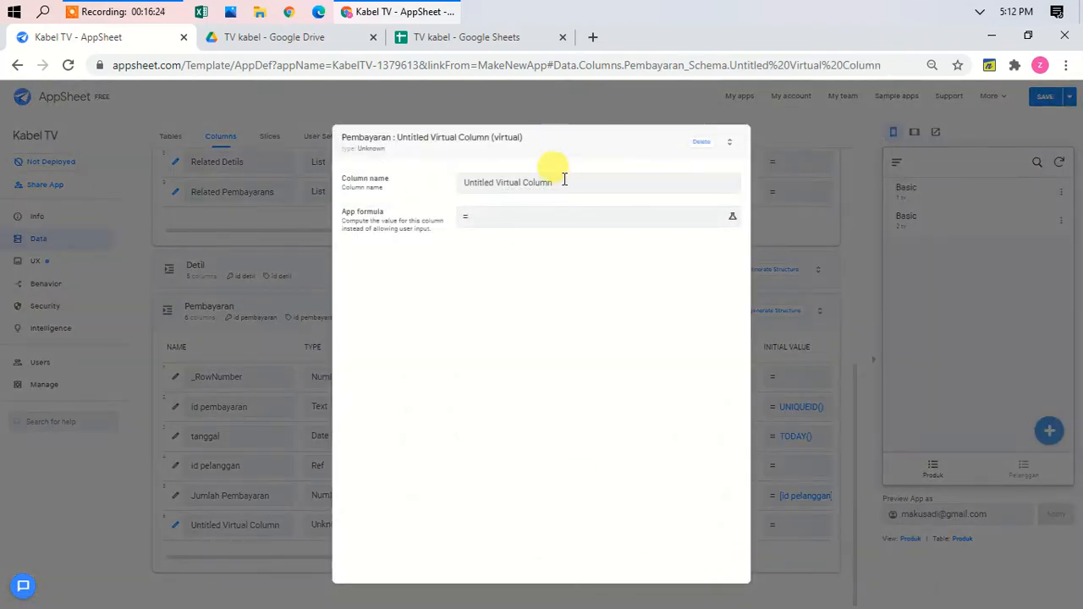
Step: Name the Pembayaran virtual column Bulan with the formula month([tanggal])
triple_click(563, 184)
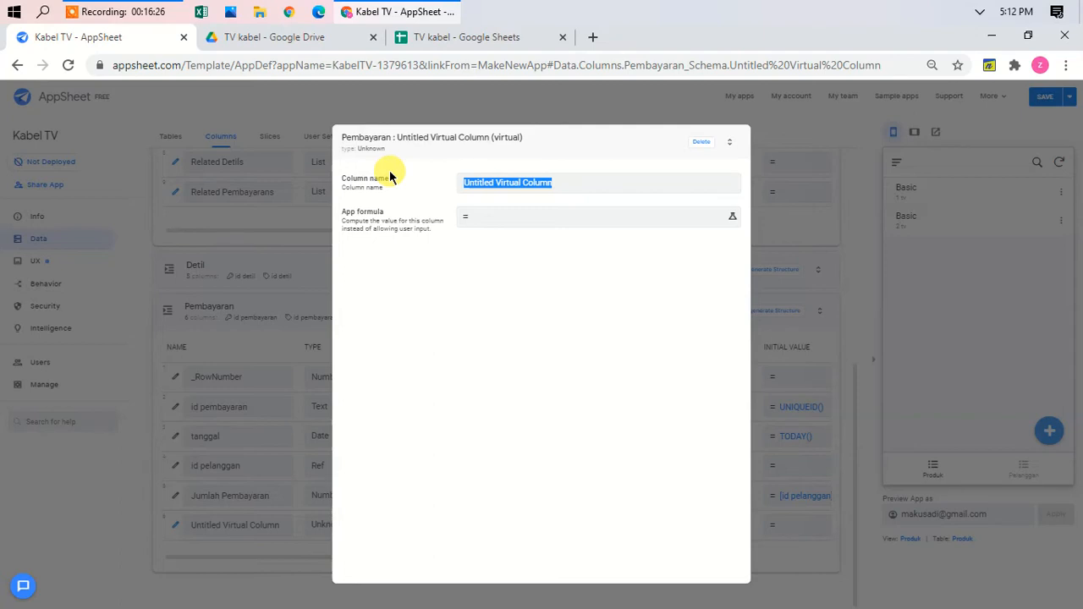
type("Bulan")
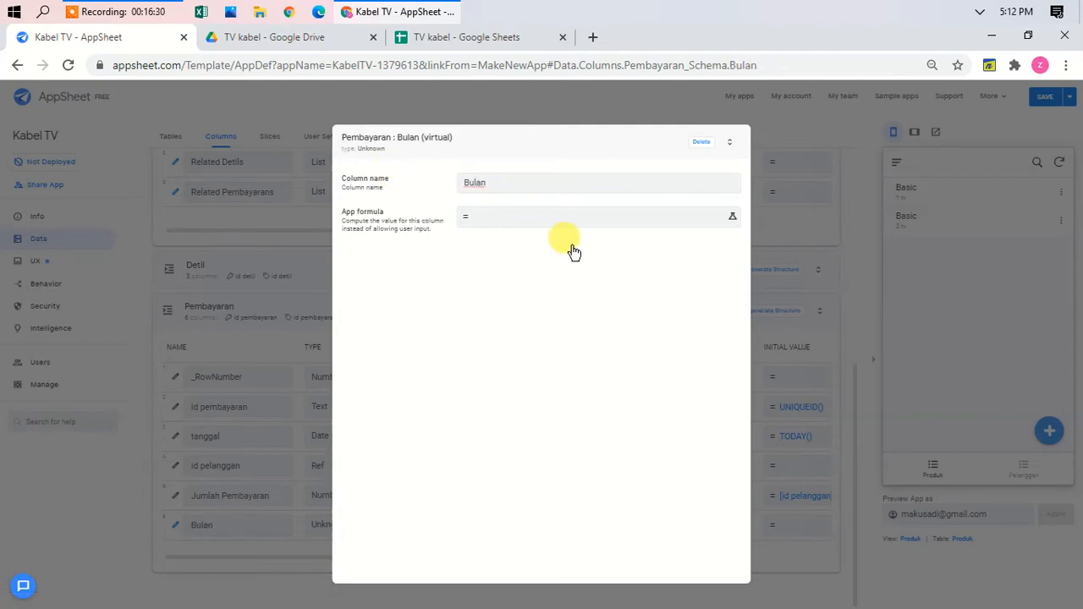
left_click(566, 217)
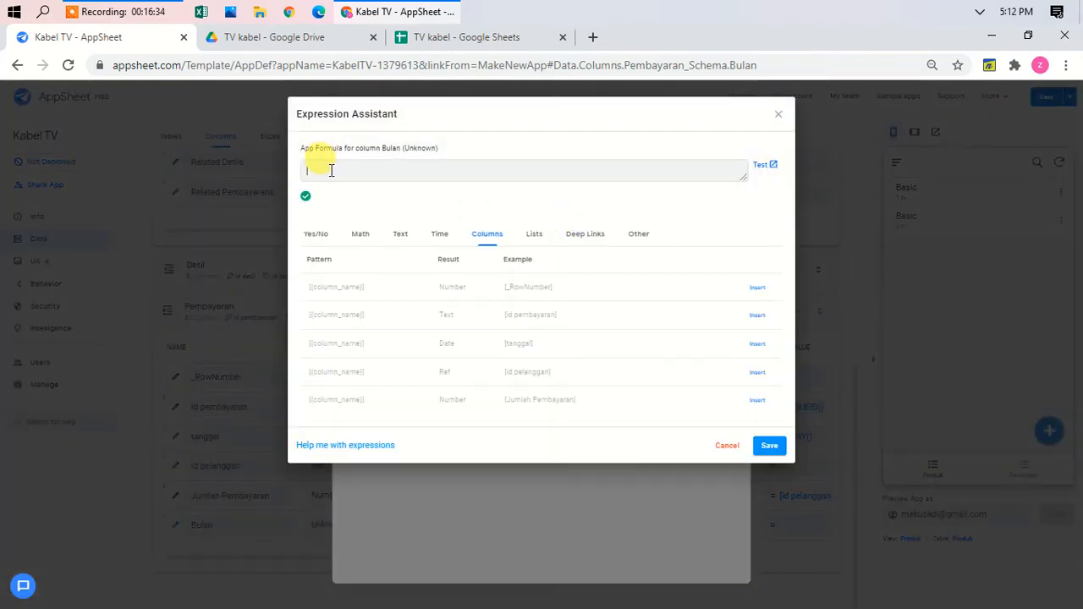
type("month(")
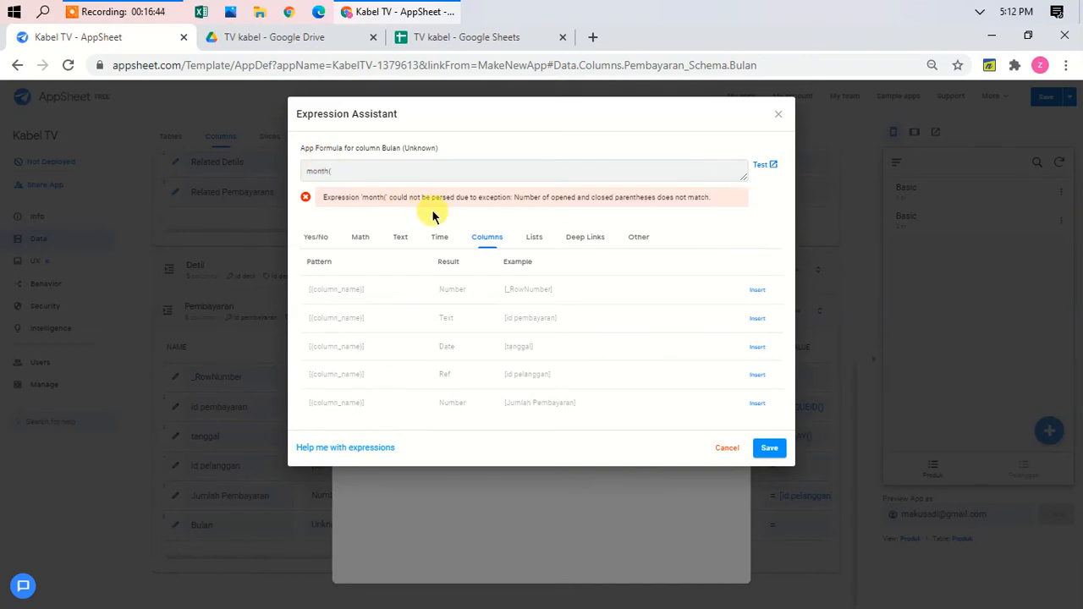
scroll(558, 250, "up", 5)
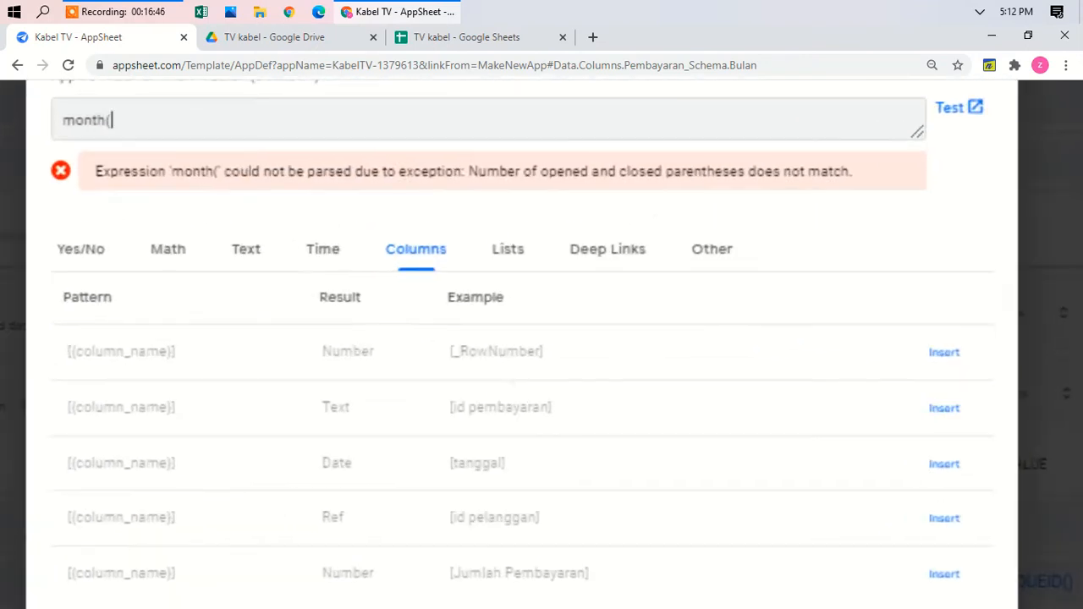
scroll(541, 339, "up", 1)
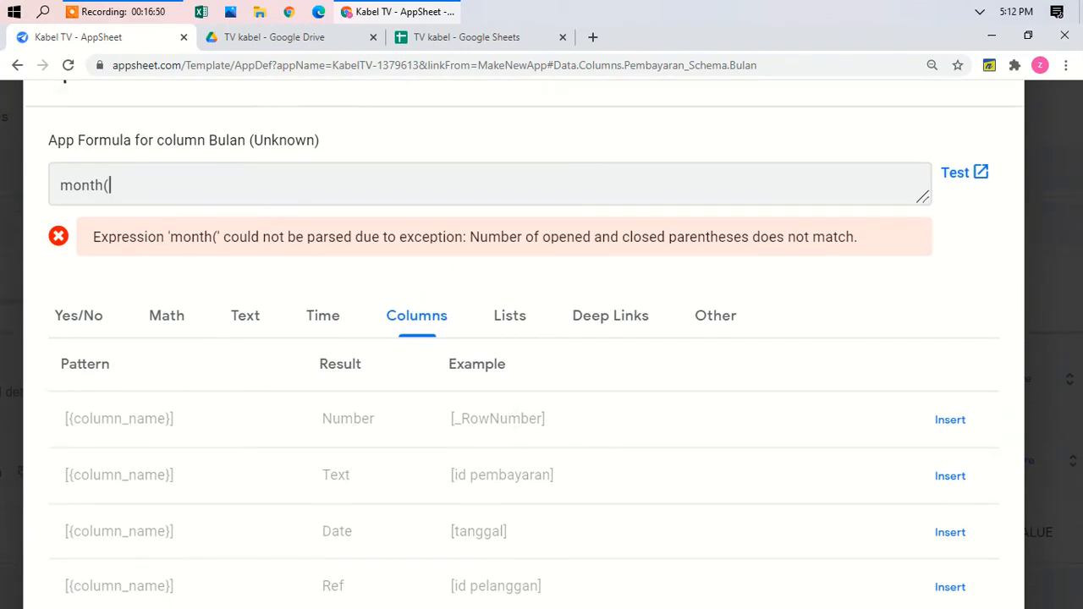
type("[tanggal]")
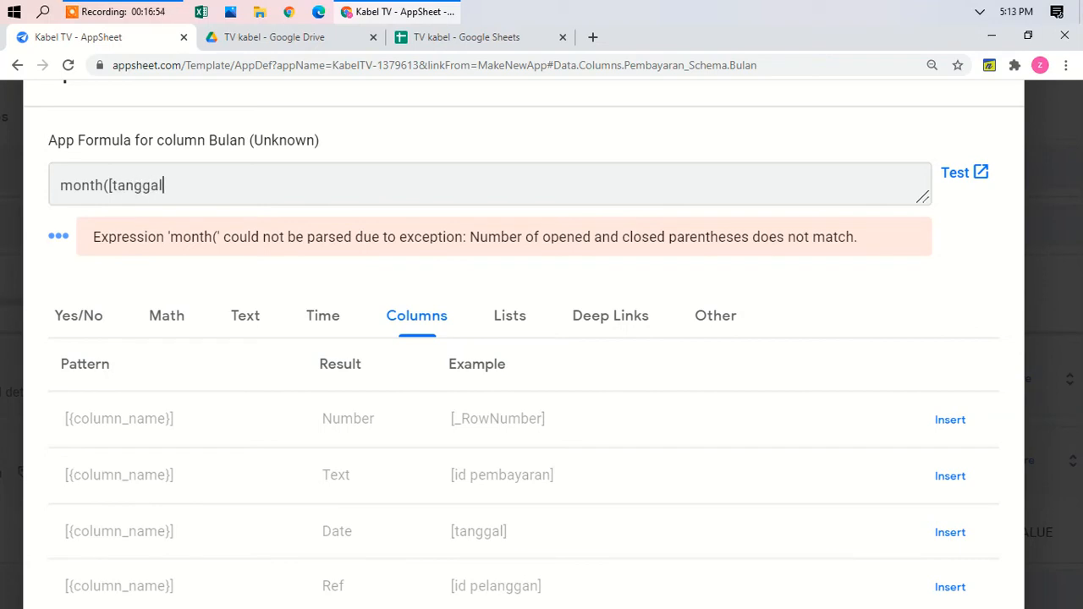
type(")")
scroll(502, 253, "down", 5)
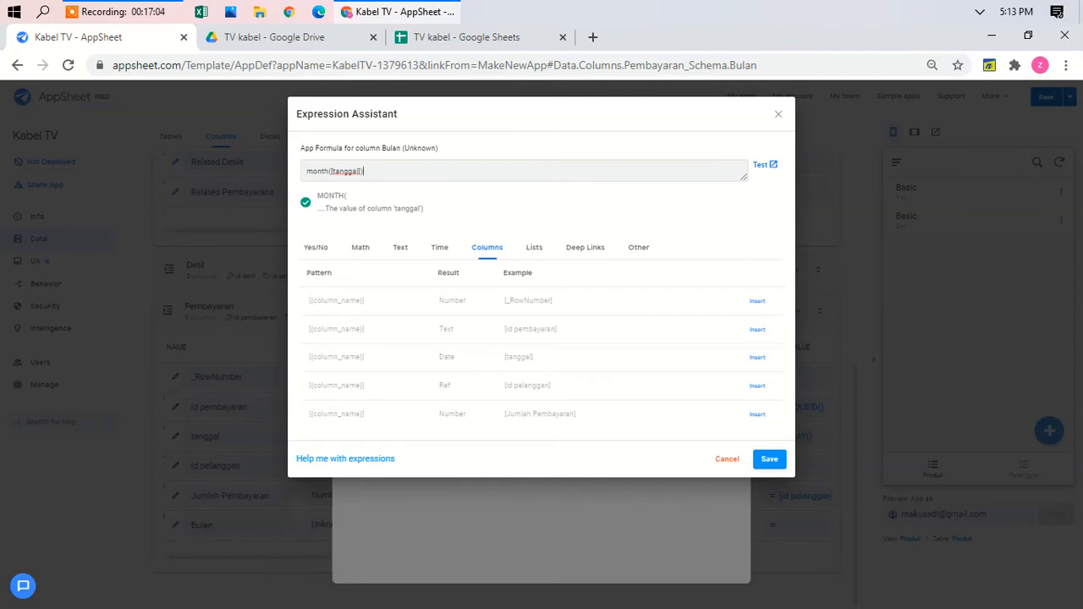
left_click(770, 462)
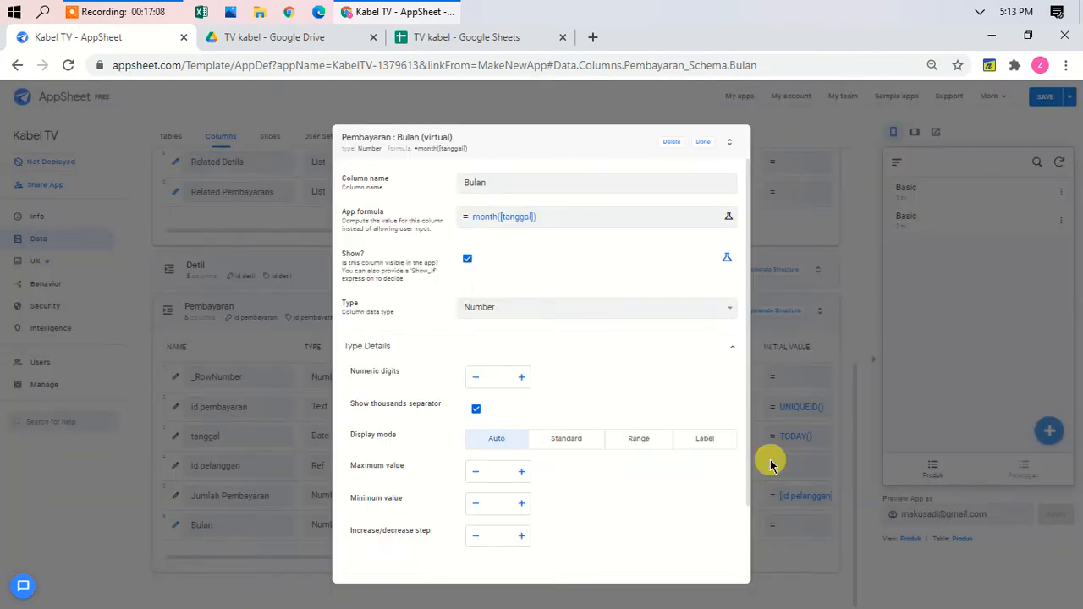
left_click(704, 146)
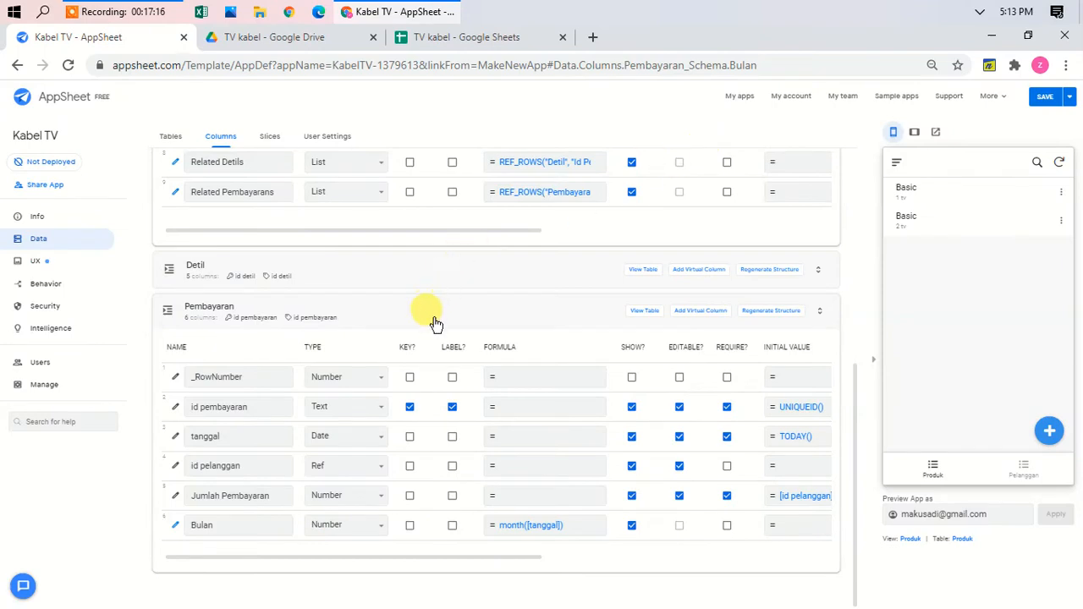
Step: Add another virtual column to Pelanggan and clear its default name
scroll(434, 325, "up", 4)
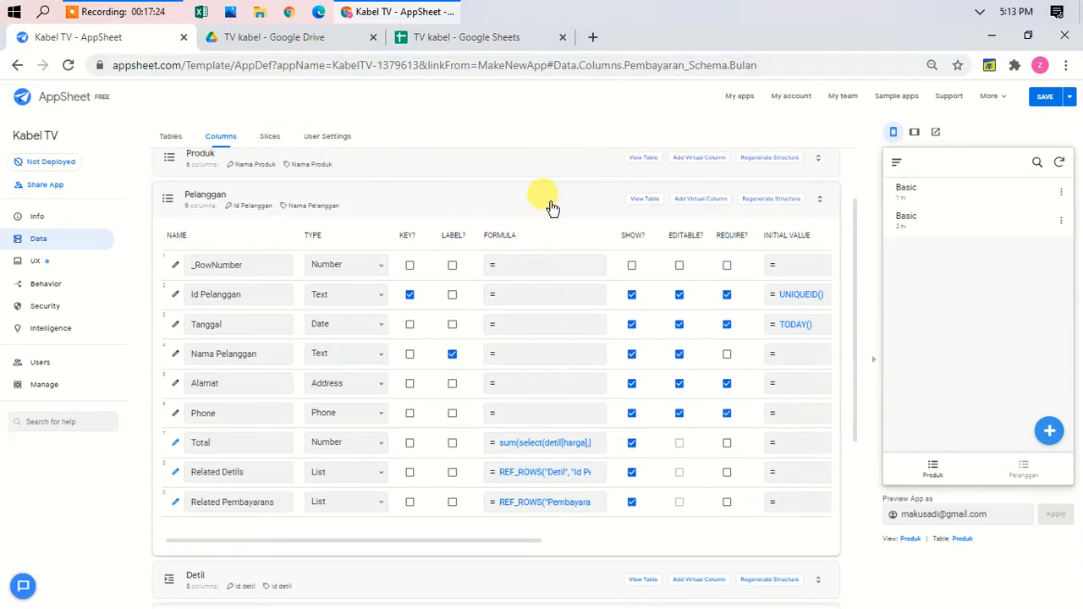
left_click(715, 199)
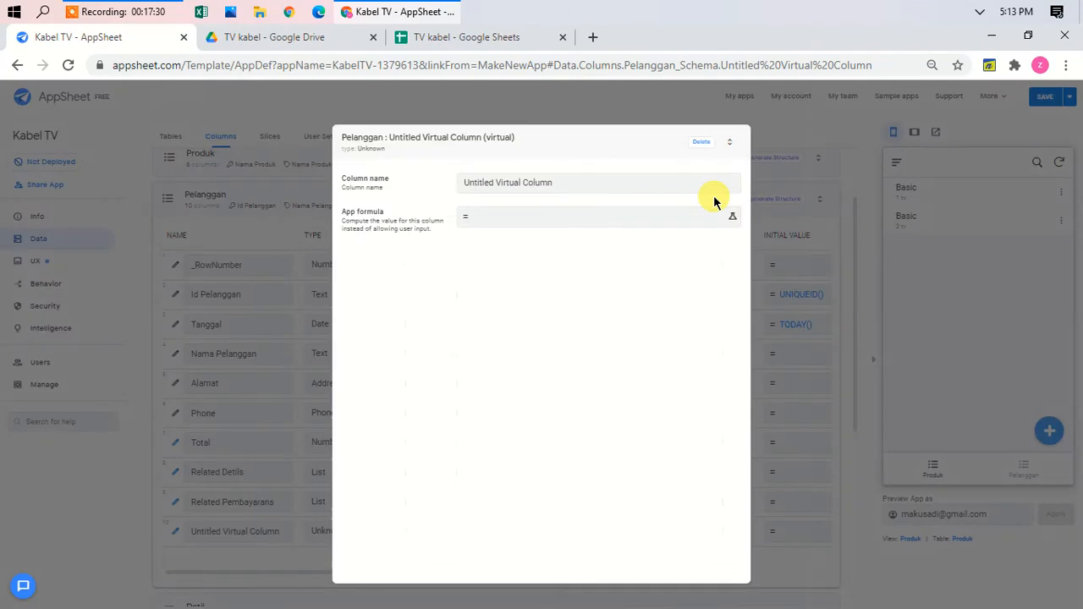
left_click(571, 182)
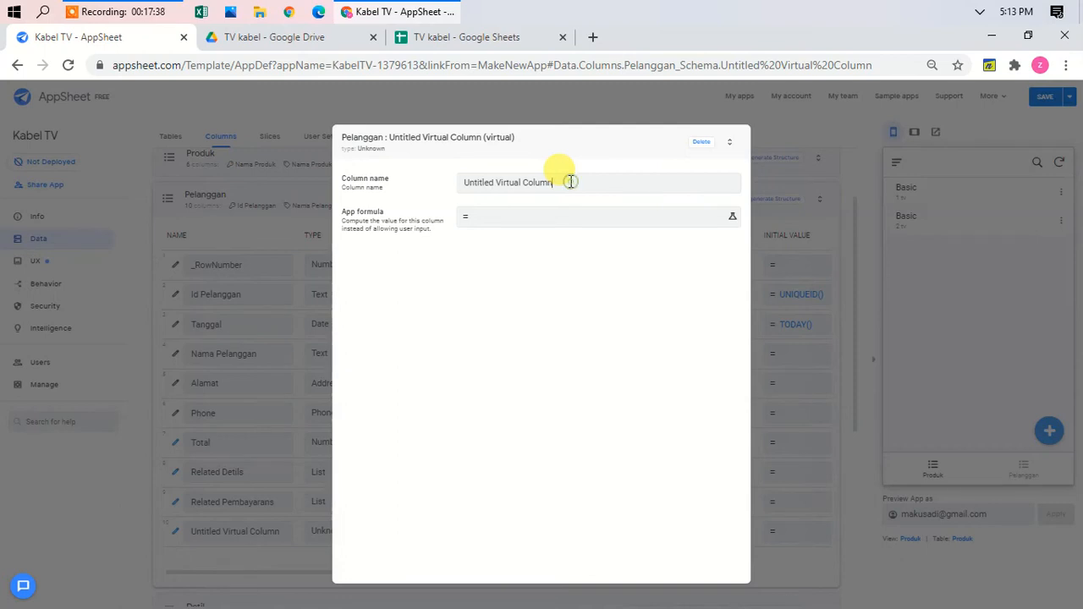
left_click_drag(571, 182, 406, 175)
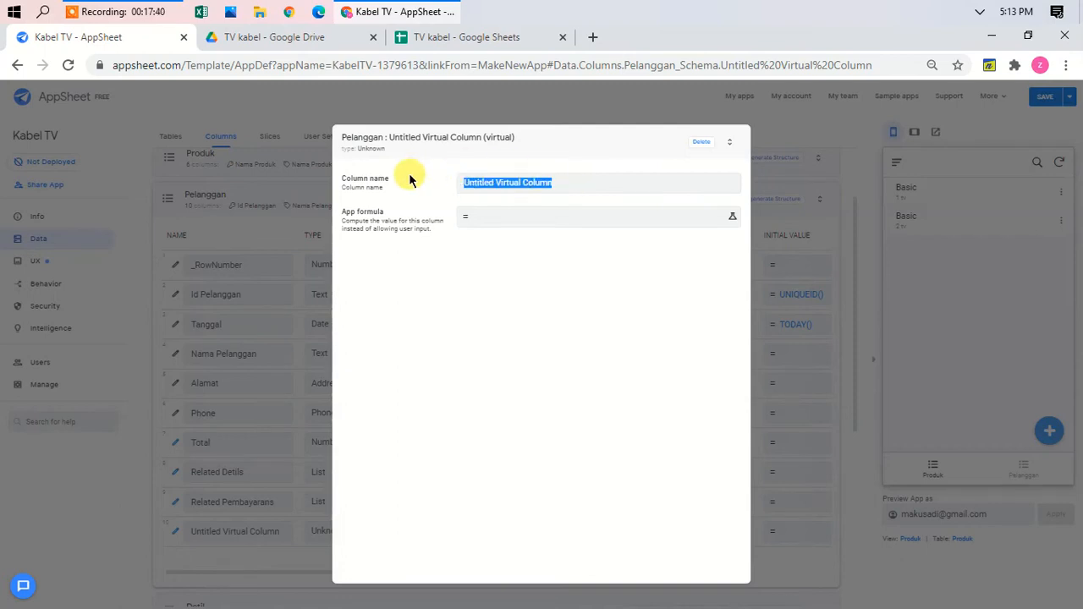
key("BackSpace")
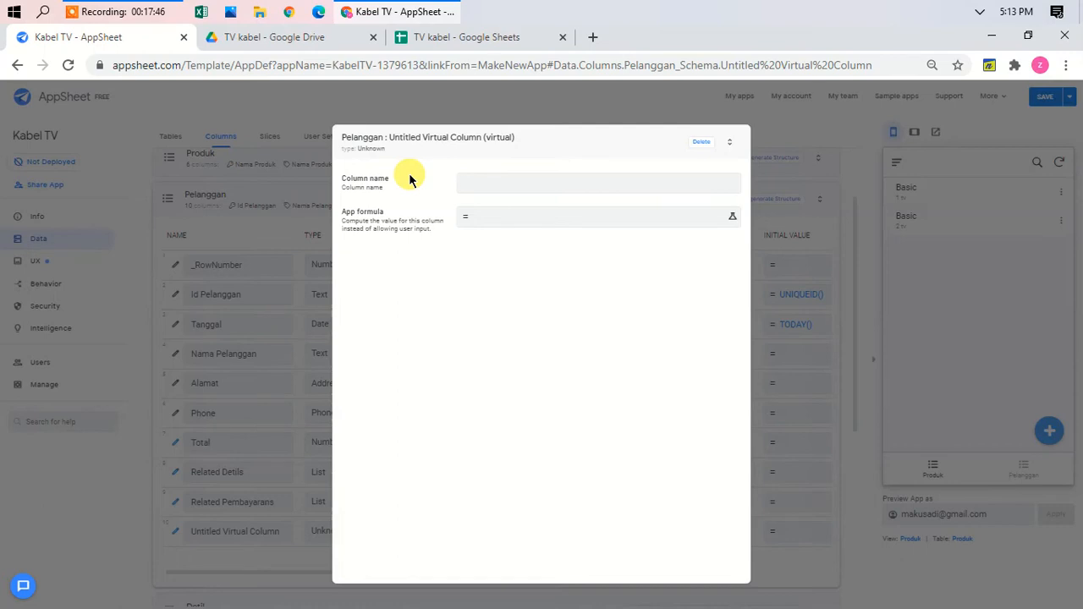
Step: Name the new Pelanggan virtual column 'Bulan' and open its App formula editor
type("Ba")
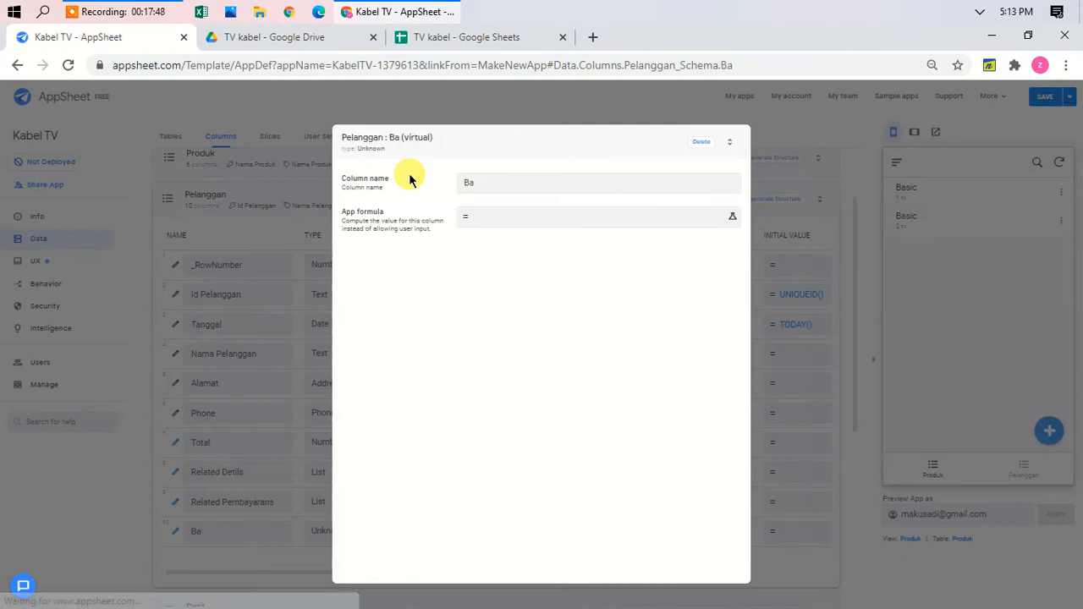
key("BackSpace")
key("BackSpace")
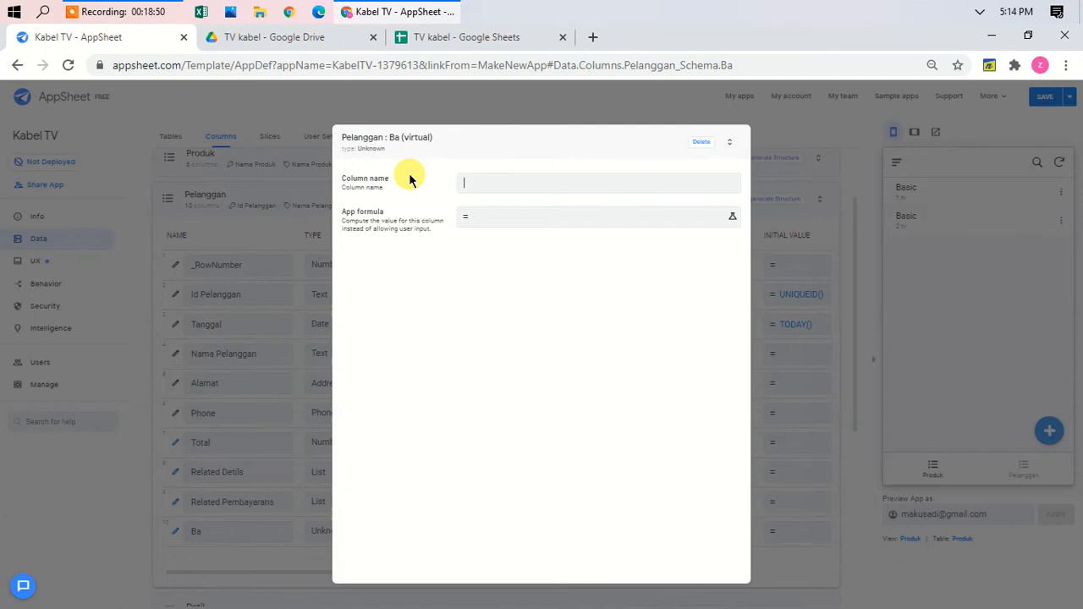
type("Bulan")
left_click(520, 218)
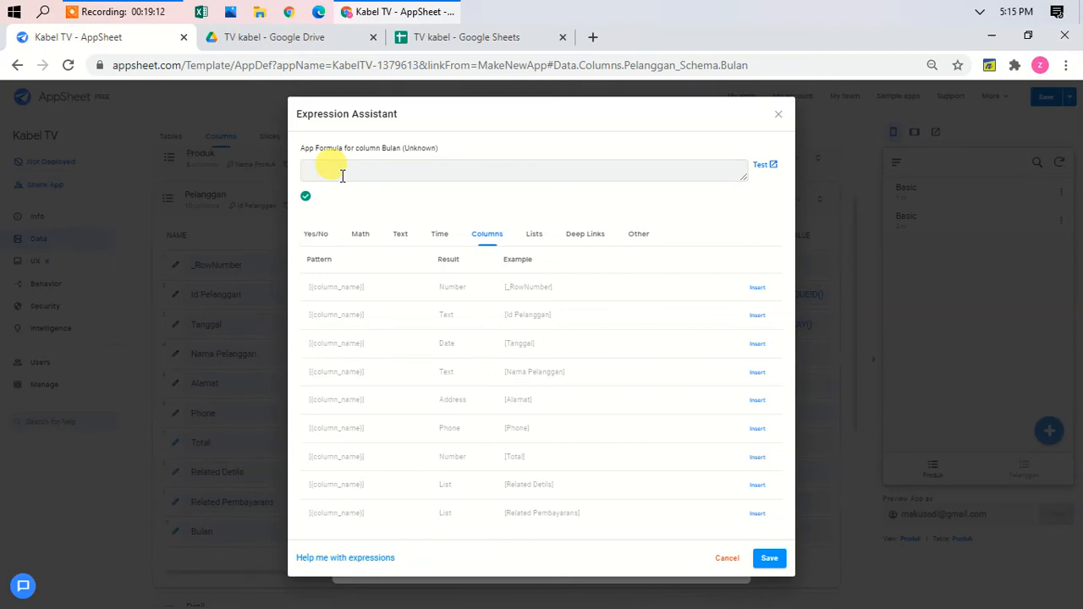
Step: Enter the Bulan formula select(pembayaran[bulan],[id pelanggan]=[_thisrow].[id pelanggan])
type("select(")
scroll(525, 360, "up", 5)
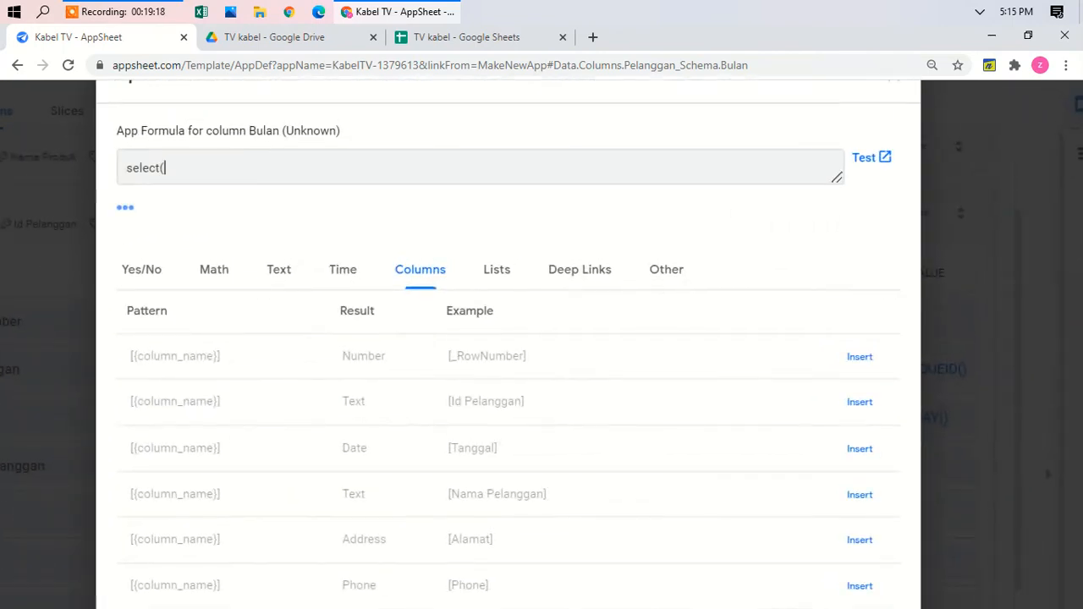
type("pembaya")
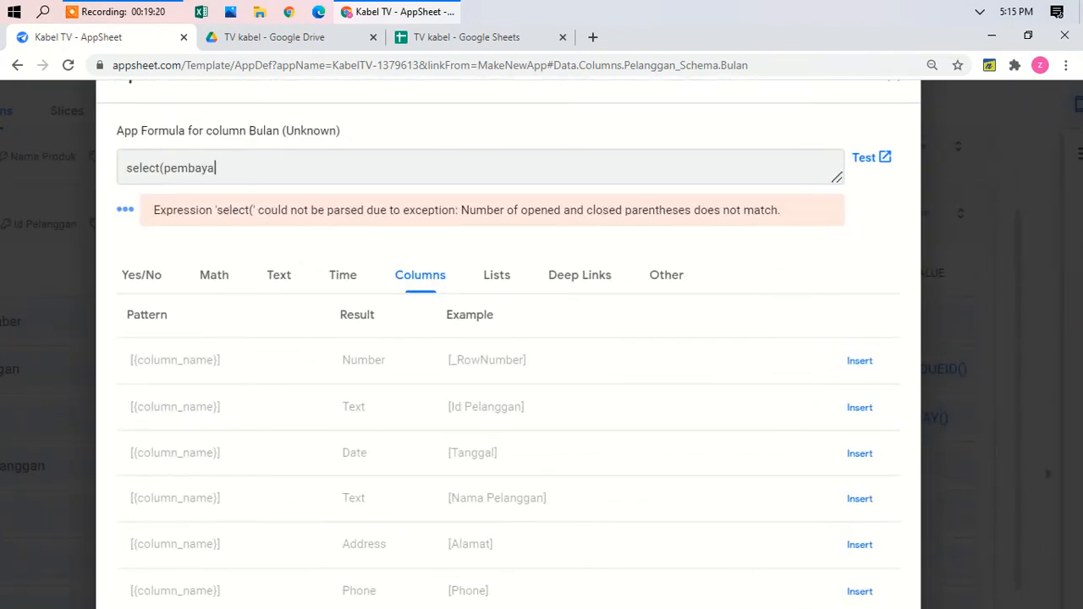
type("ran[bulan]")
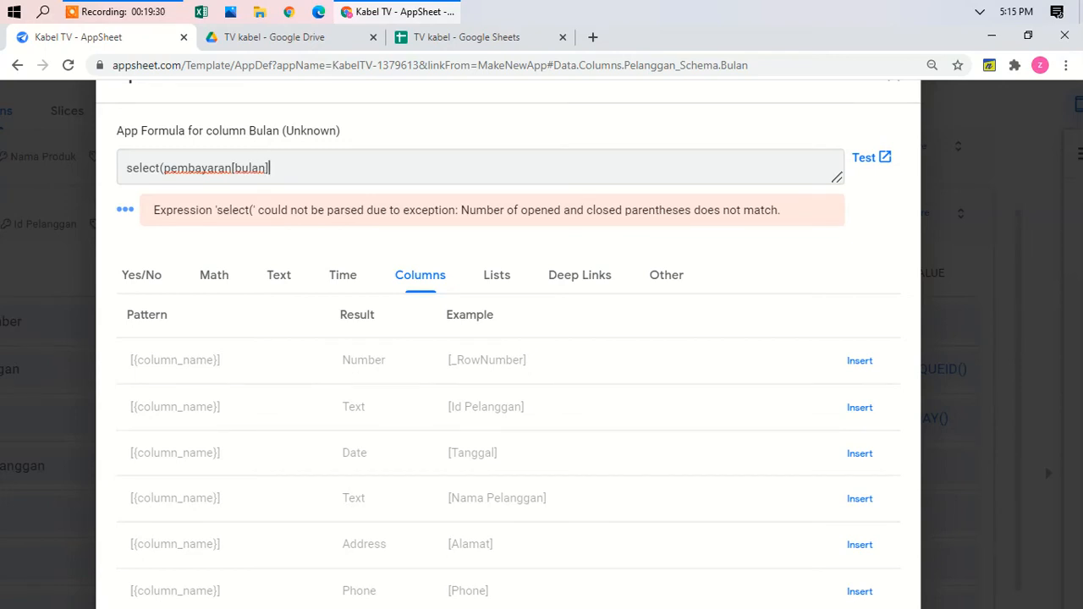
type(",")
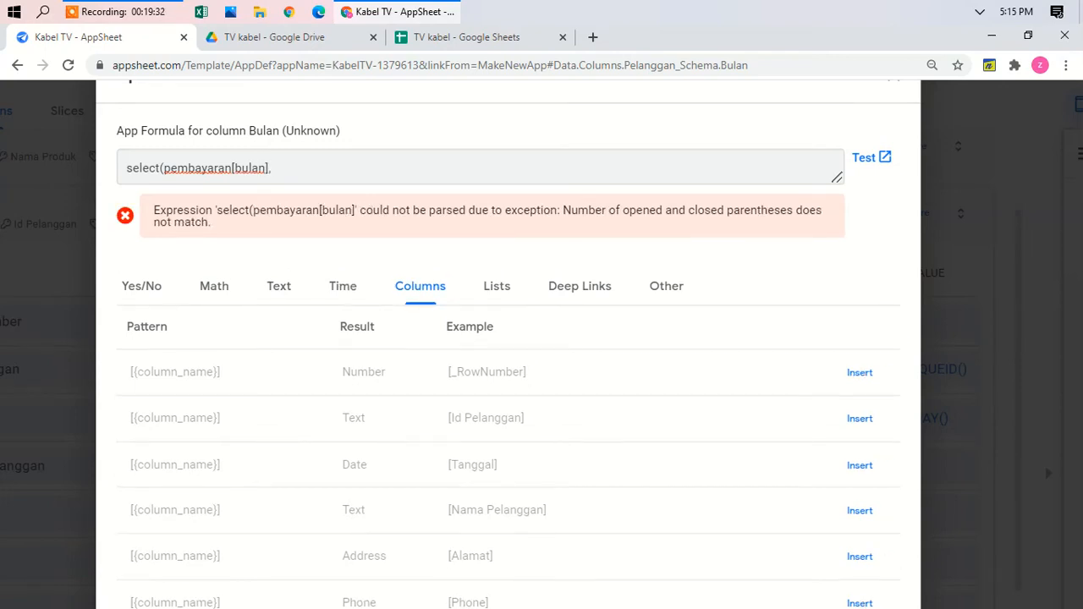
type("[Id pem")
key("BackSpace")
type("langgan")
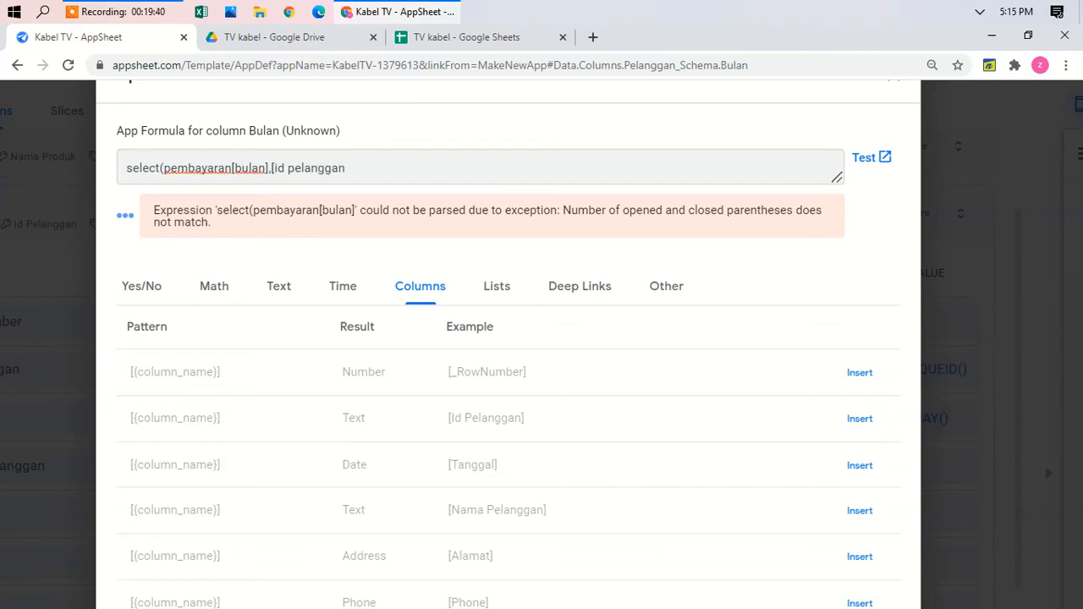
type("]=[_thisrow].[")
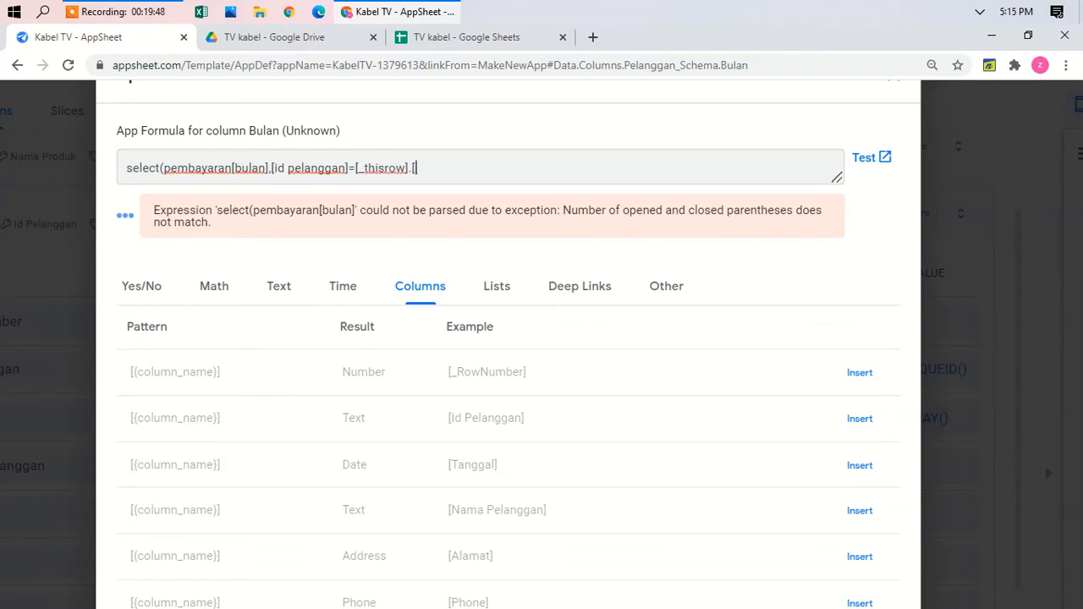
type("id pelanggan]")
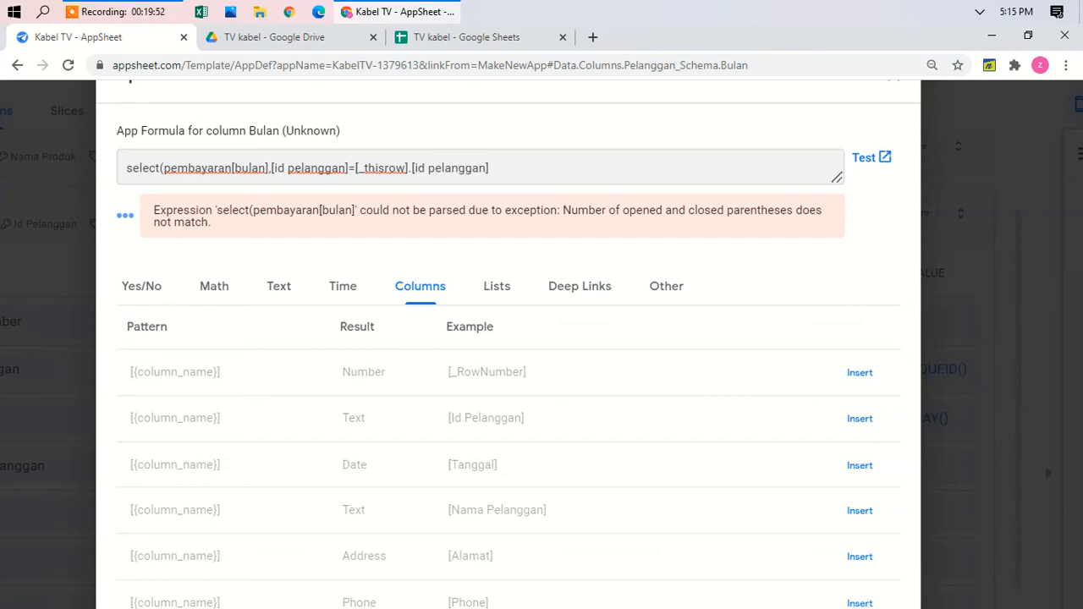
type(")")
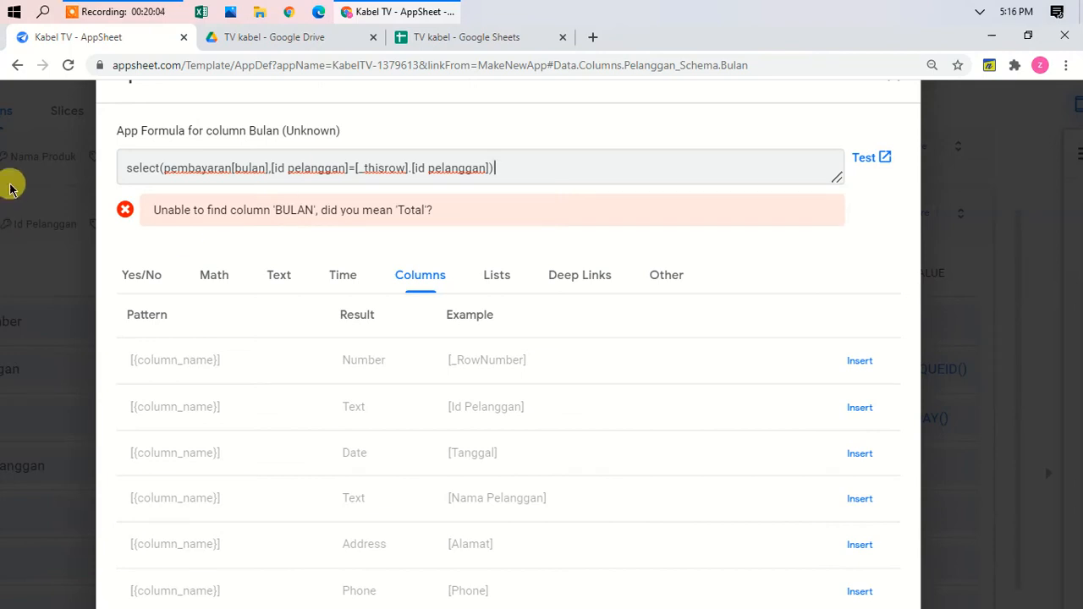
Step: Prefix the Bulan formula with select(pembayaran[bulan],true)- ahead of the customer-filtered select
left_click(123, 170)
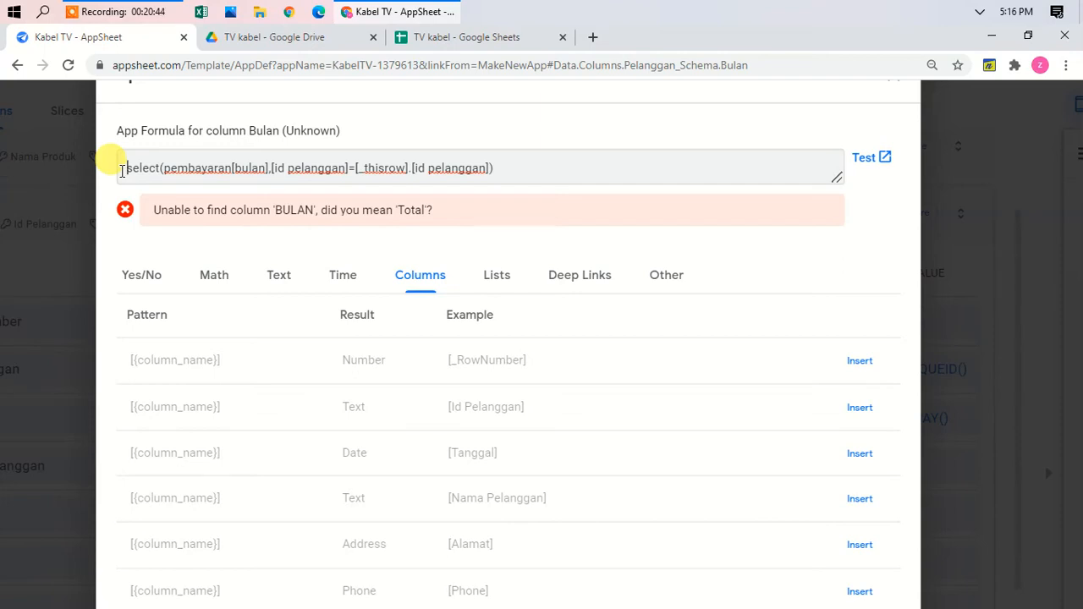
type("selec")
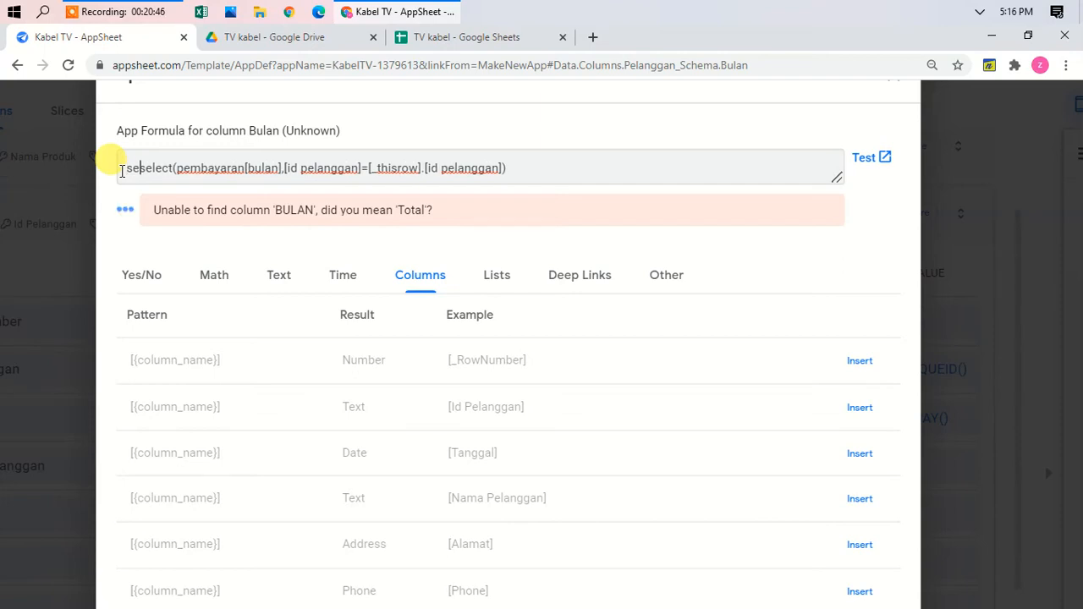
type("t")
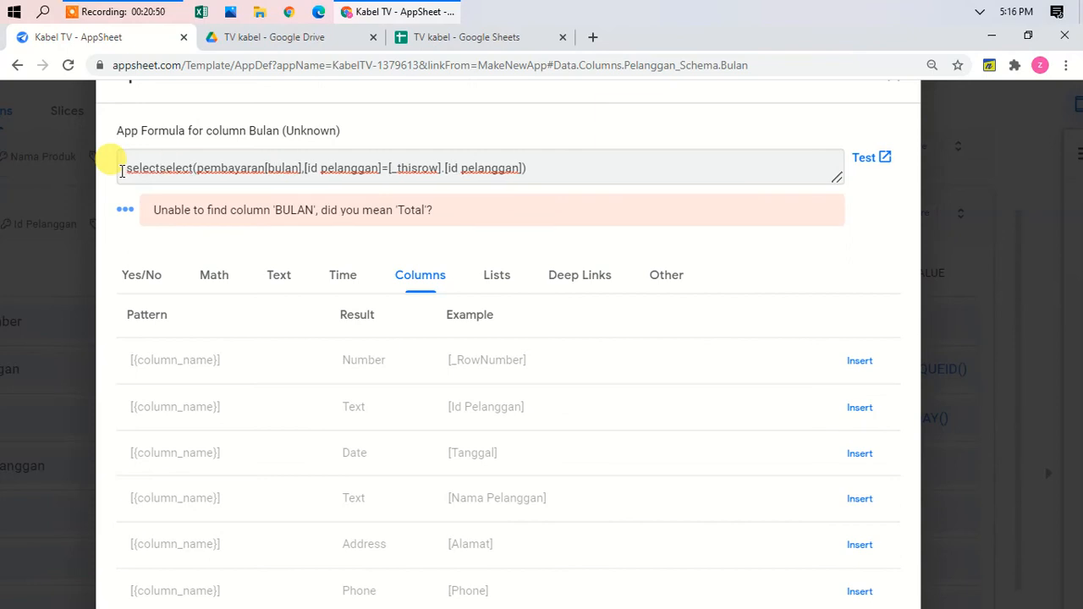
type("(pembayara")
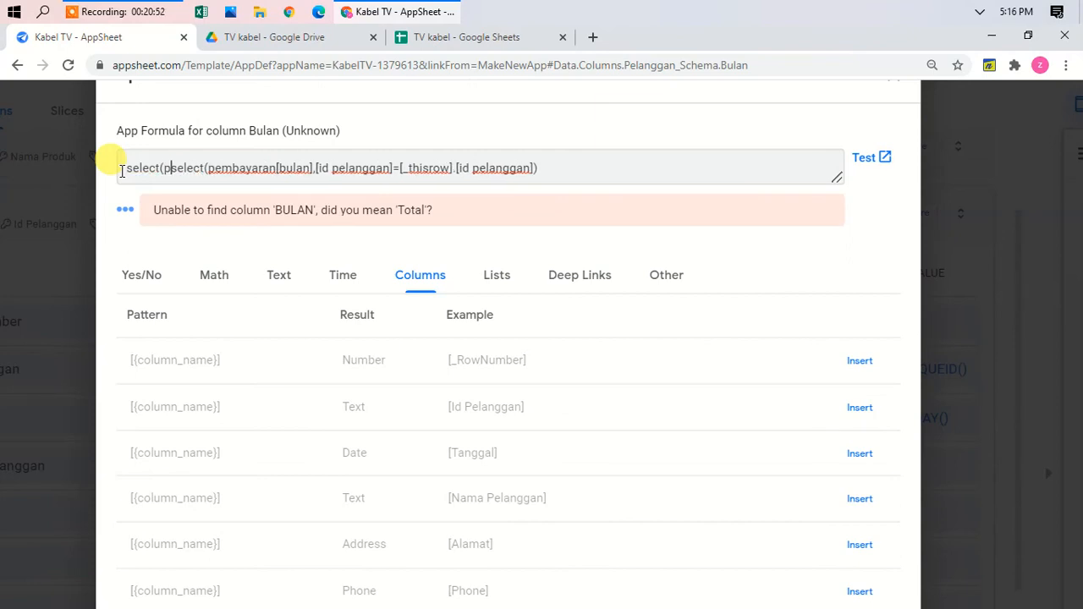
type("n[")
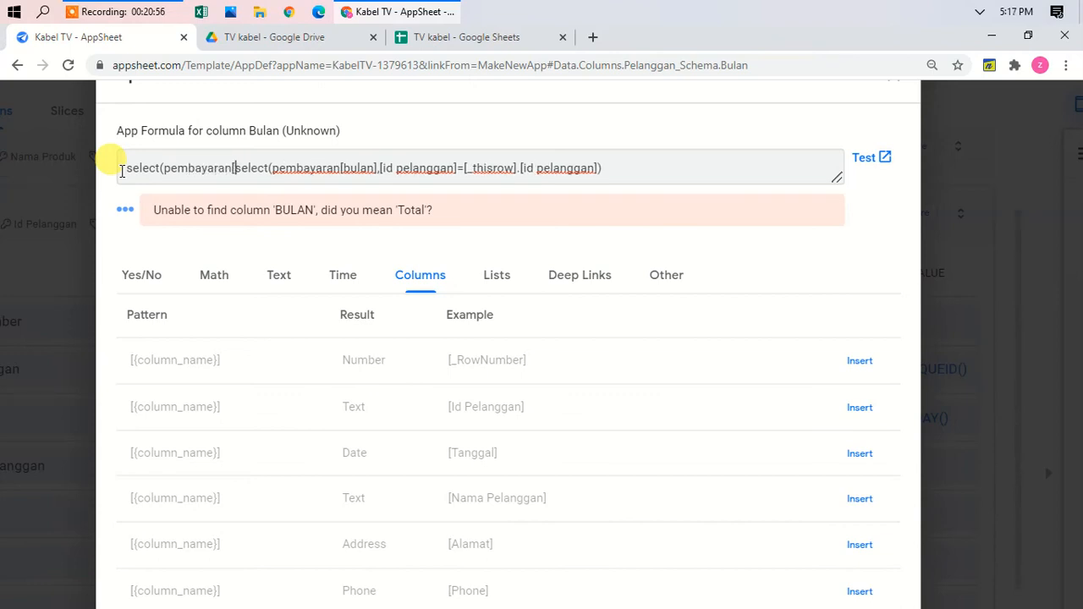
type("bulan]")
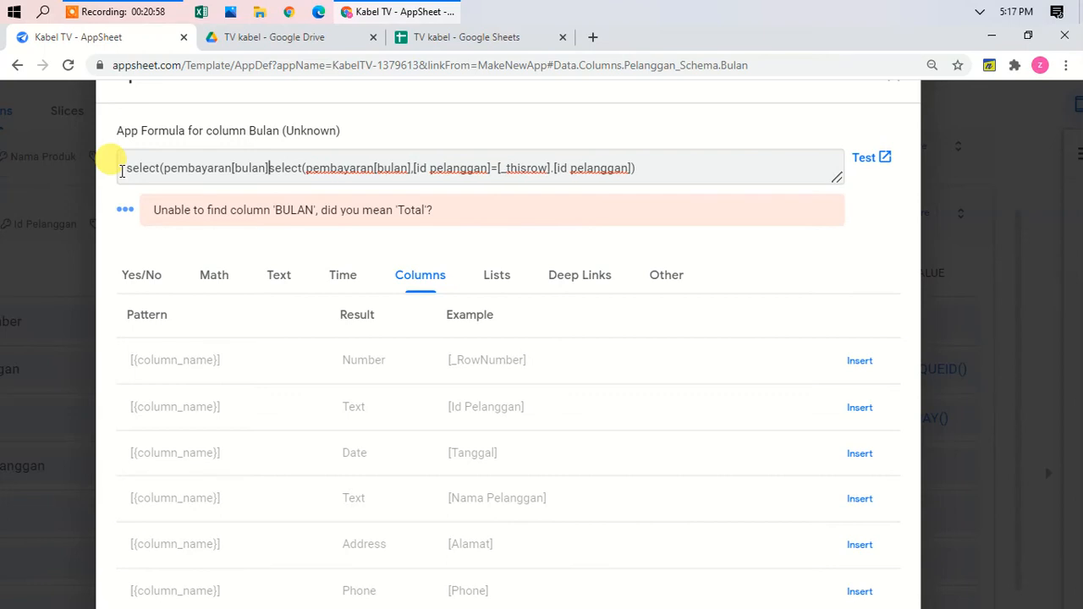
type(",")
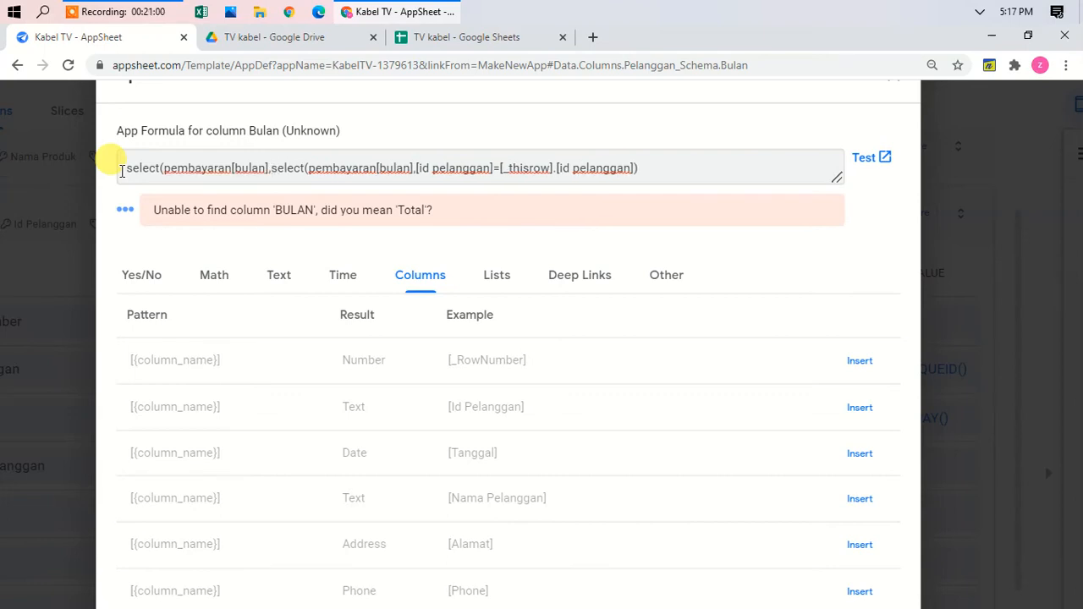
type("true")
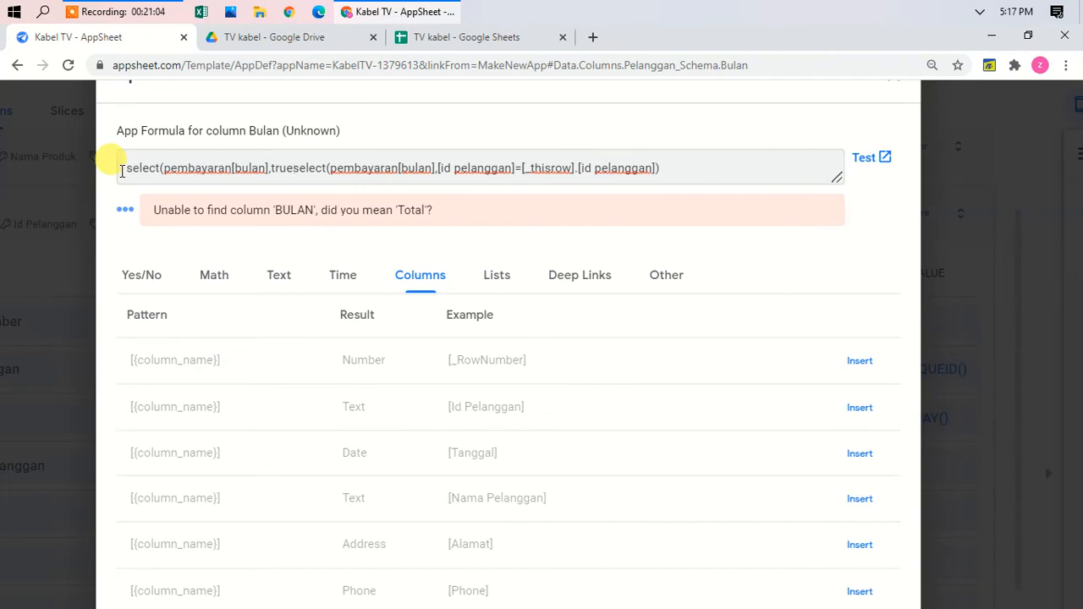
type(")")
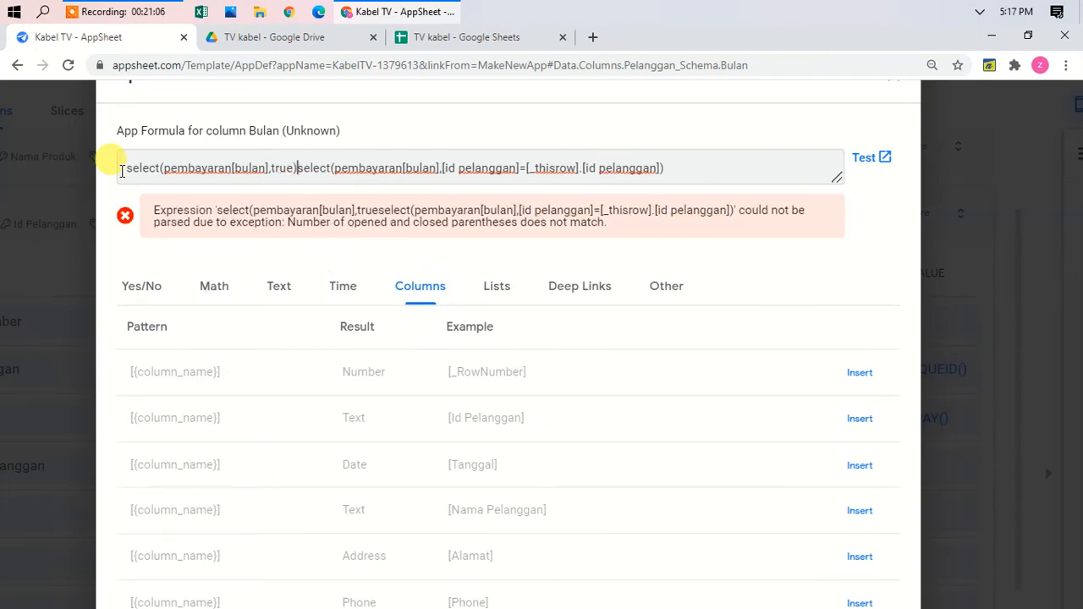
type("-")
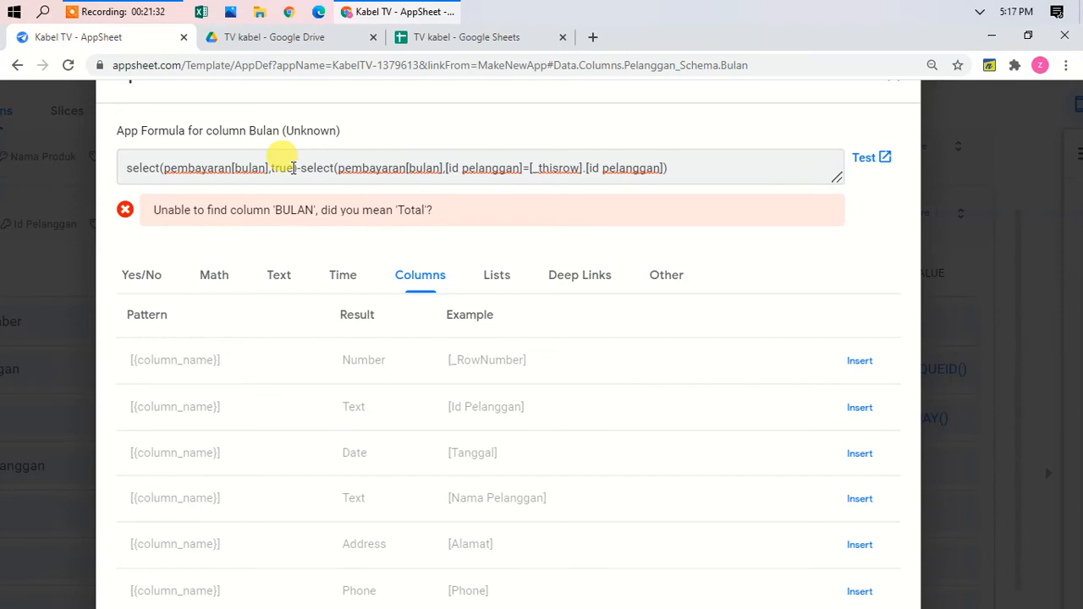
Step: Remove the true condition from the outer select, leaving select(pembayaran[bulan],) empty
double_click(283, 167)
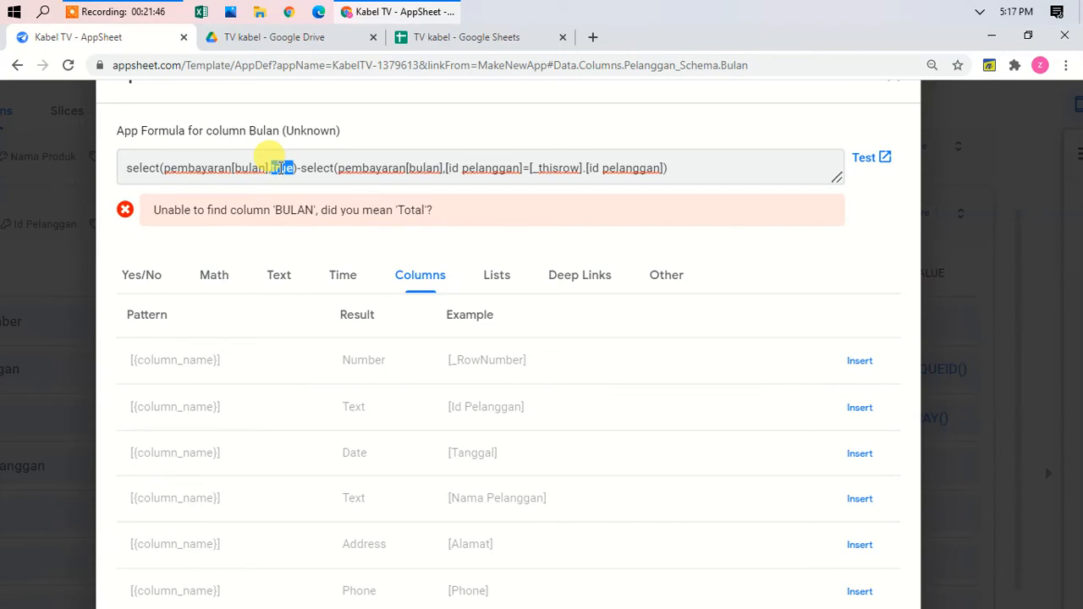
type("min")
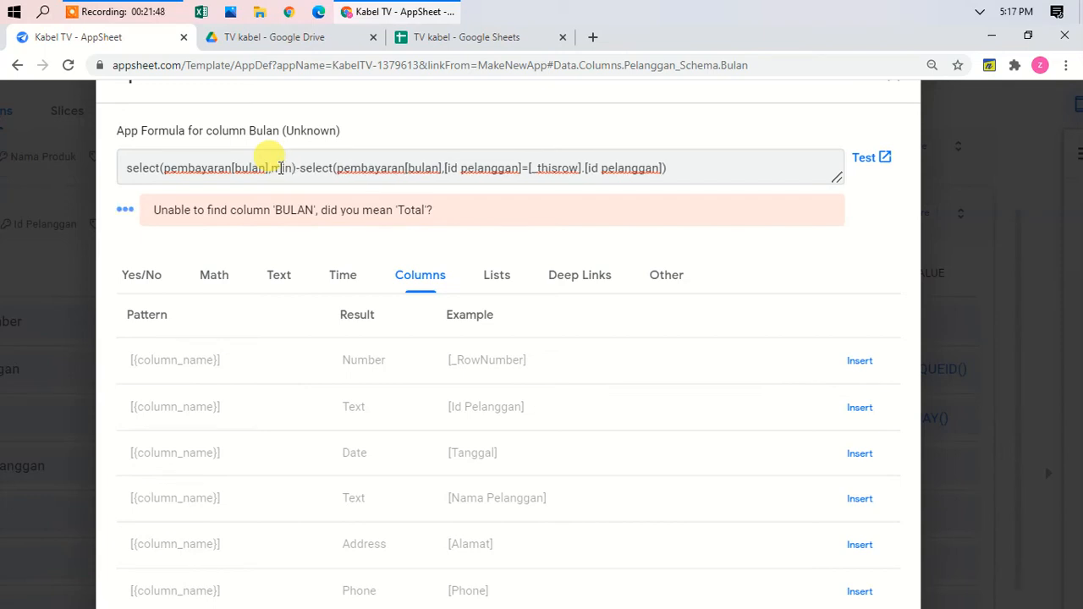
key("BackSpace")
key("BackSpace")
key("BackSpace")
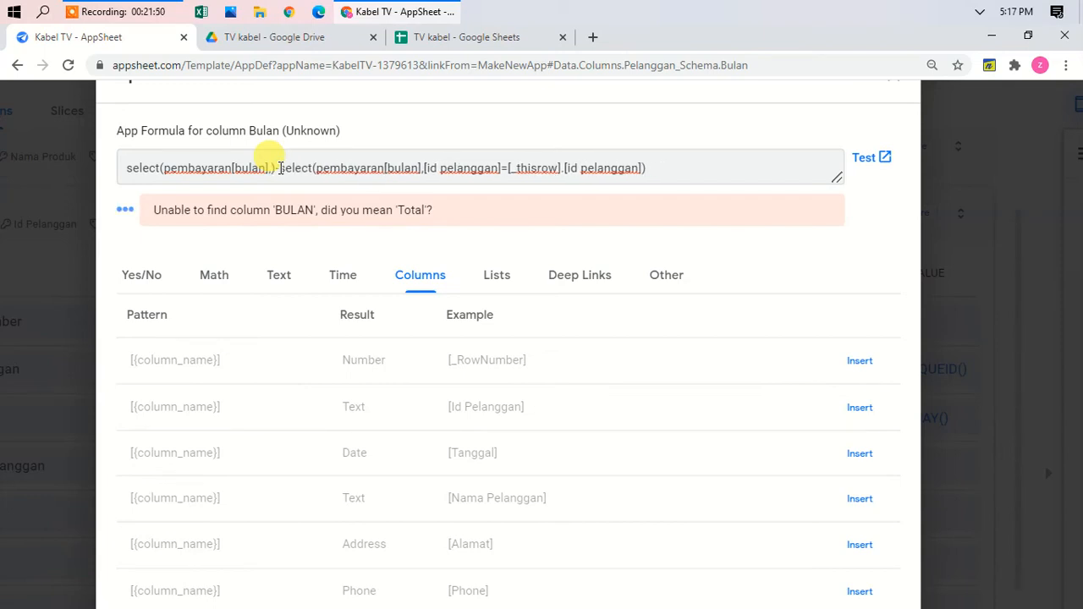
Step: Give the outer select the condition [bulan]>min(...) wrapping a copy of the customer-filtered select
type("min")
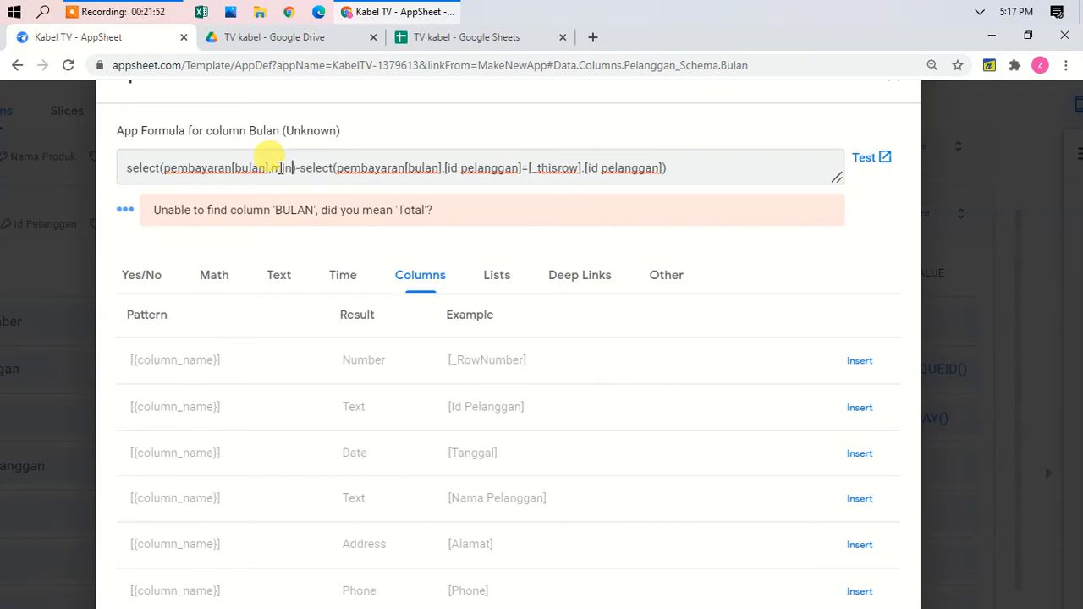
type("(")
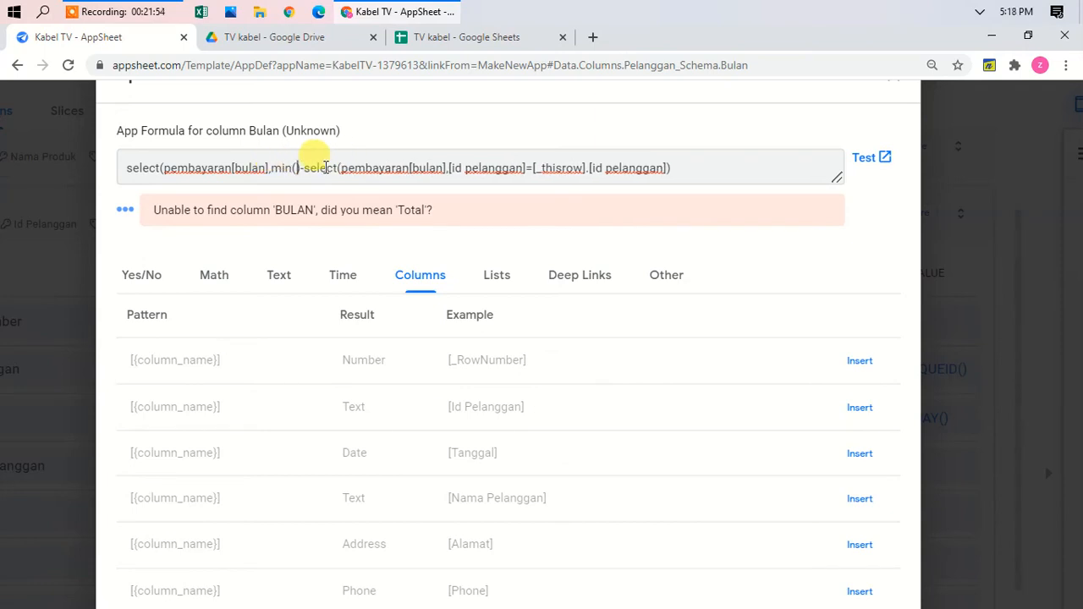
left_click_drag(304, 168, 671, 170)
key("ctrl+c")
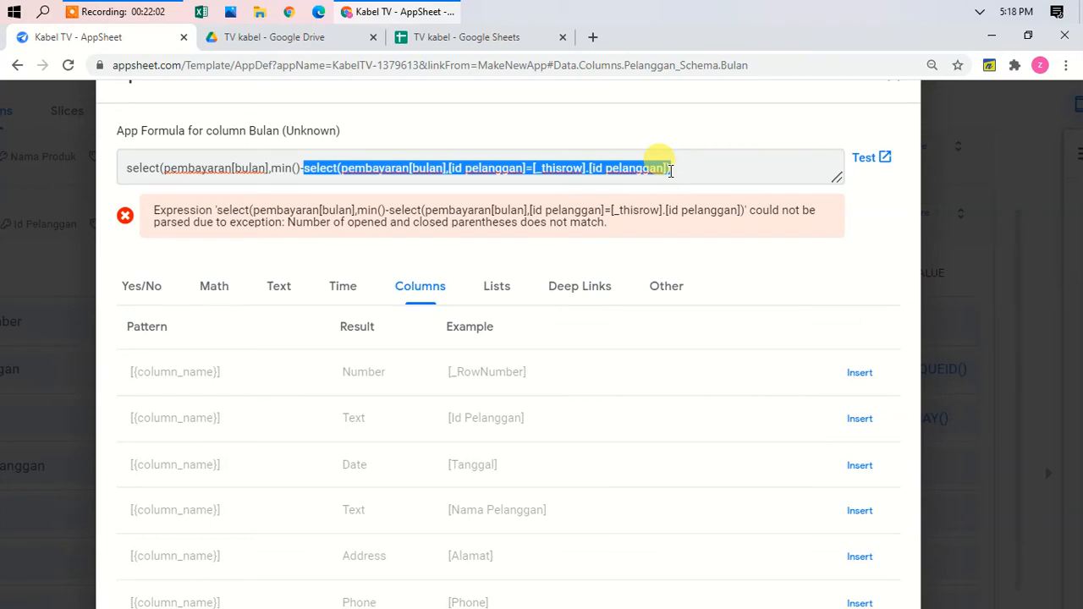
left_click(296, 168)
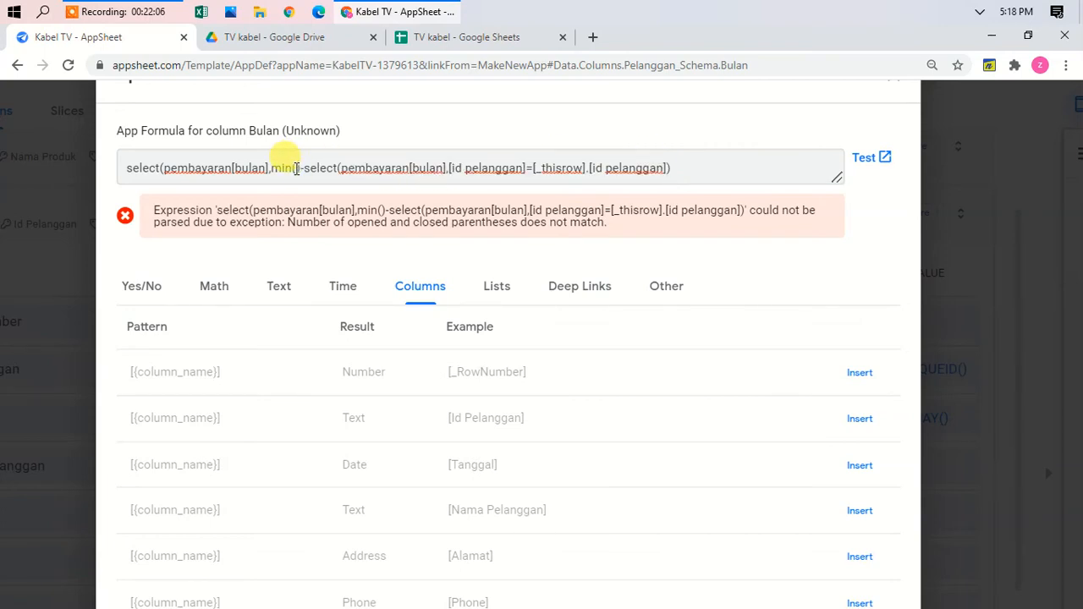
key("ctrl+v")
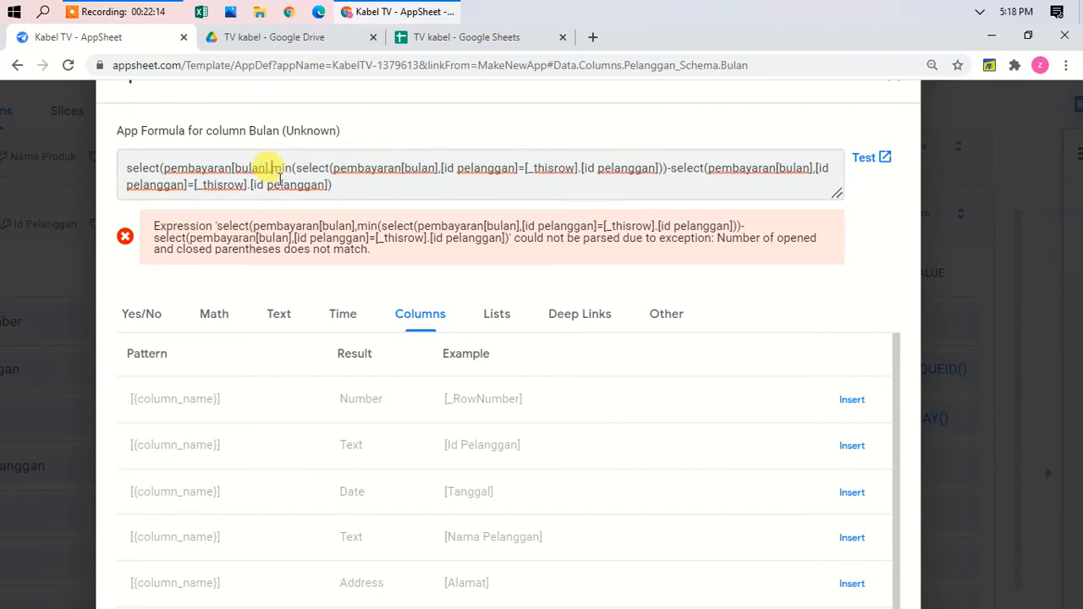
type("[bula")
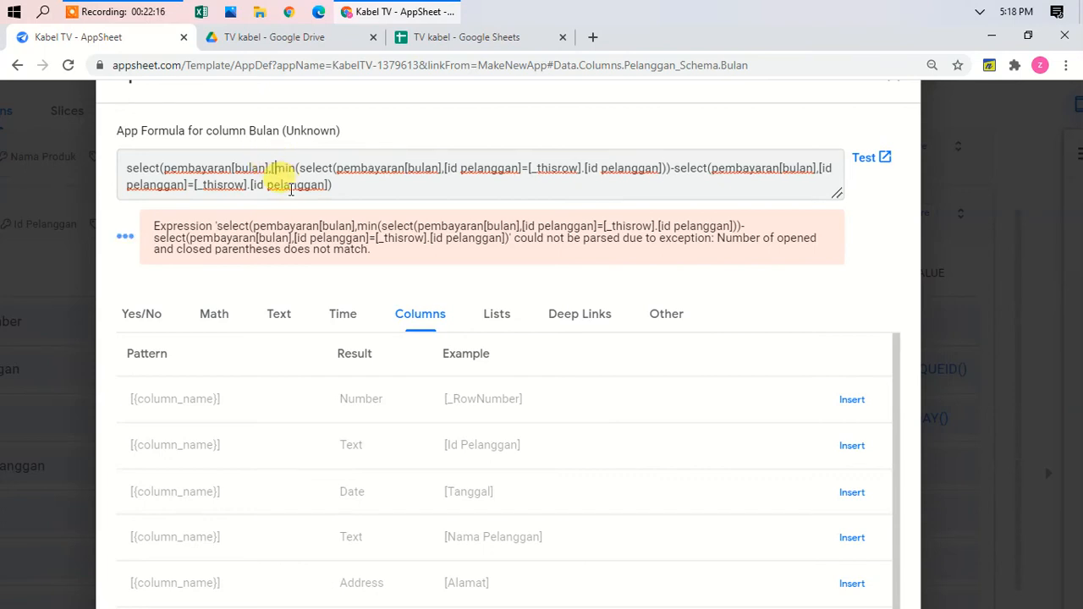
type("n]")
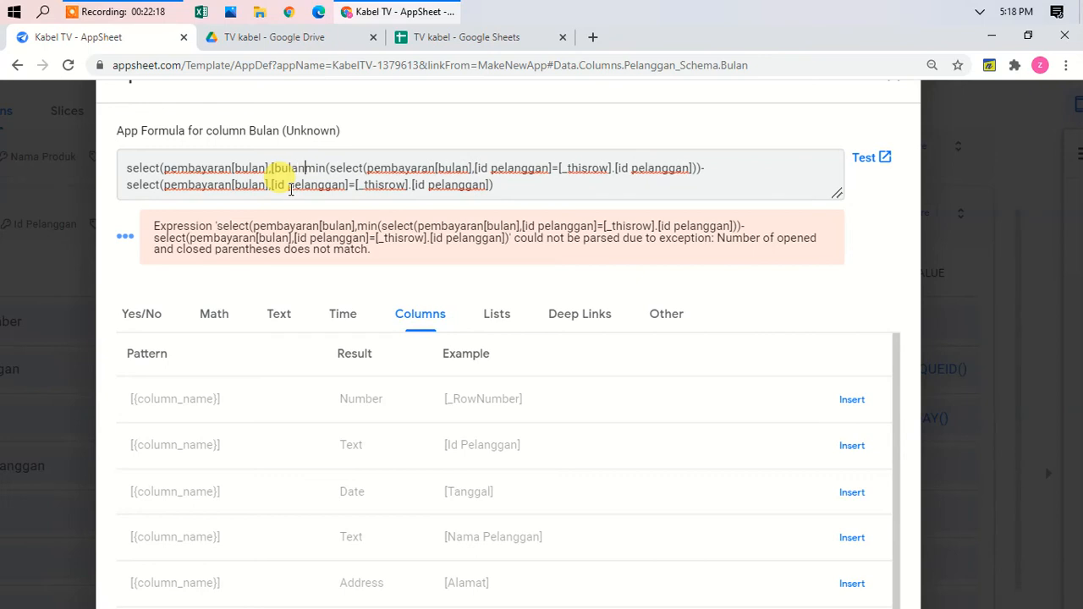
type(">")
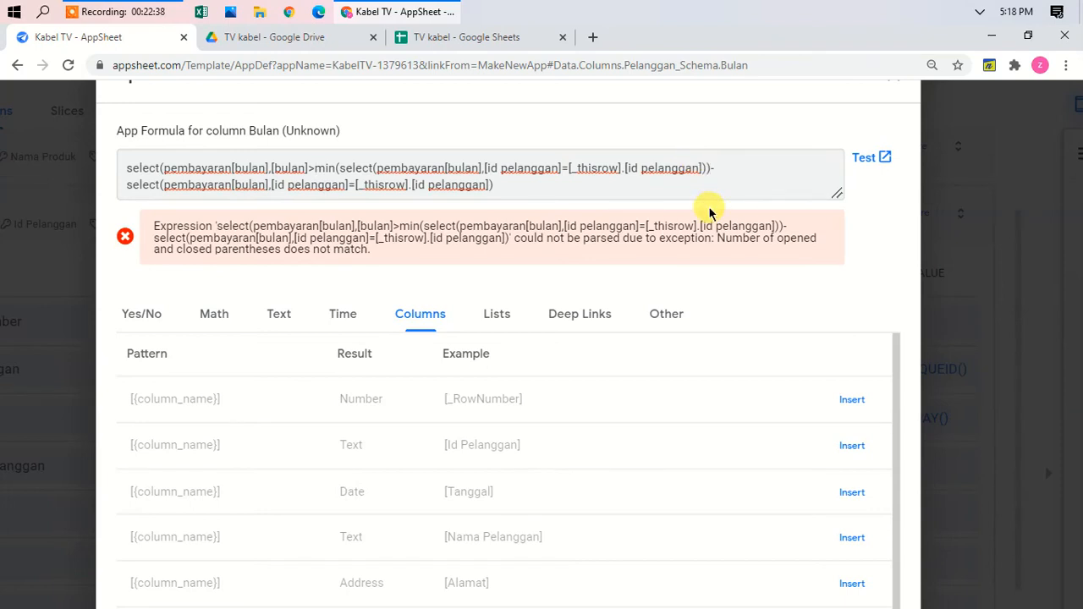
type(")")
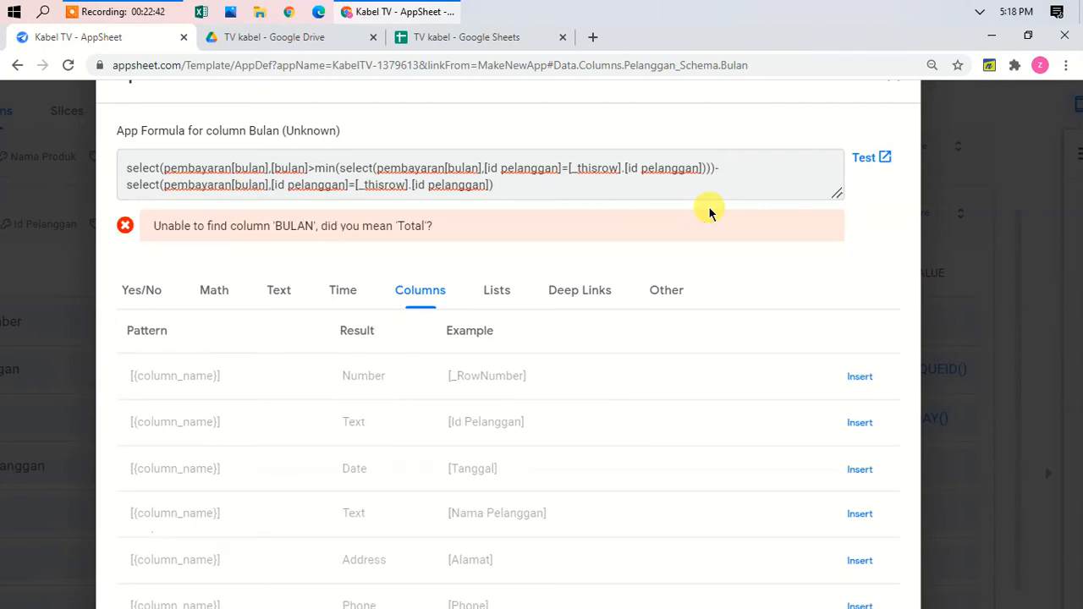
scroll(711, 213, "down", 5)
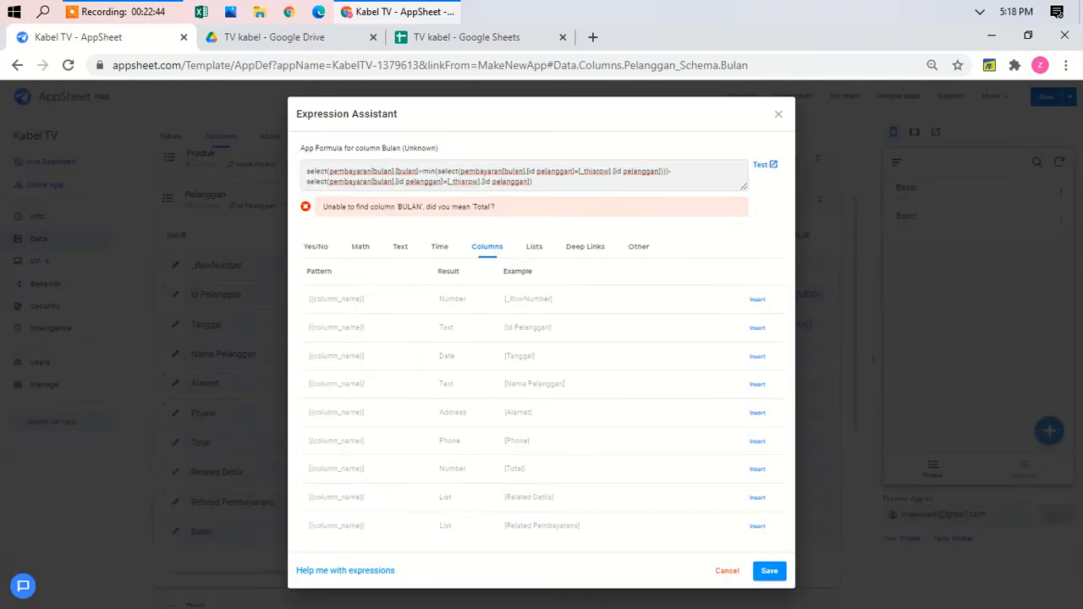
Step: Save the Bulan formula and column, then Save & Verify Data for the app
left_click(768, 572)
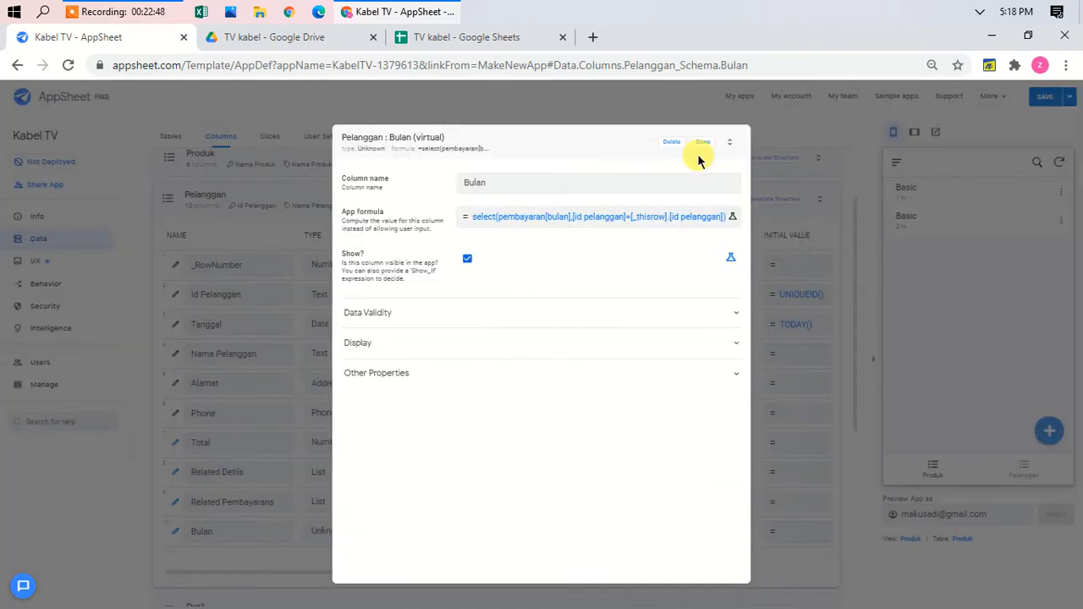
left_click(701, 142)
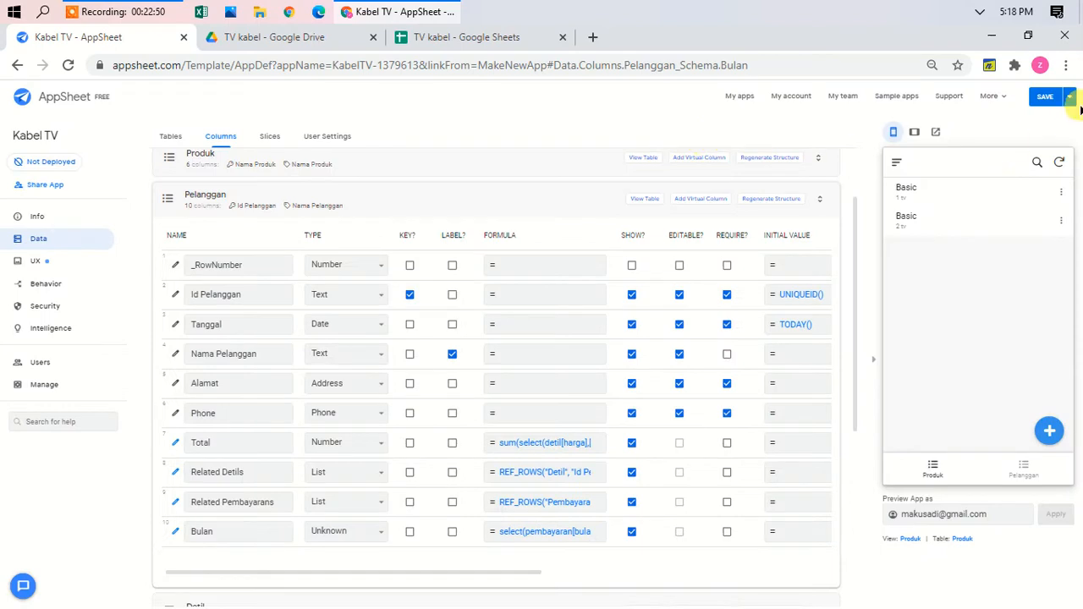
left_click(1069, 96)
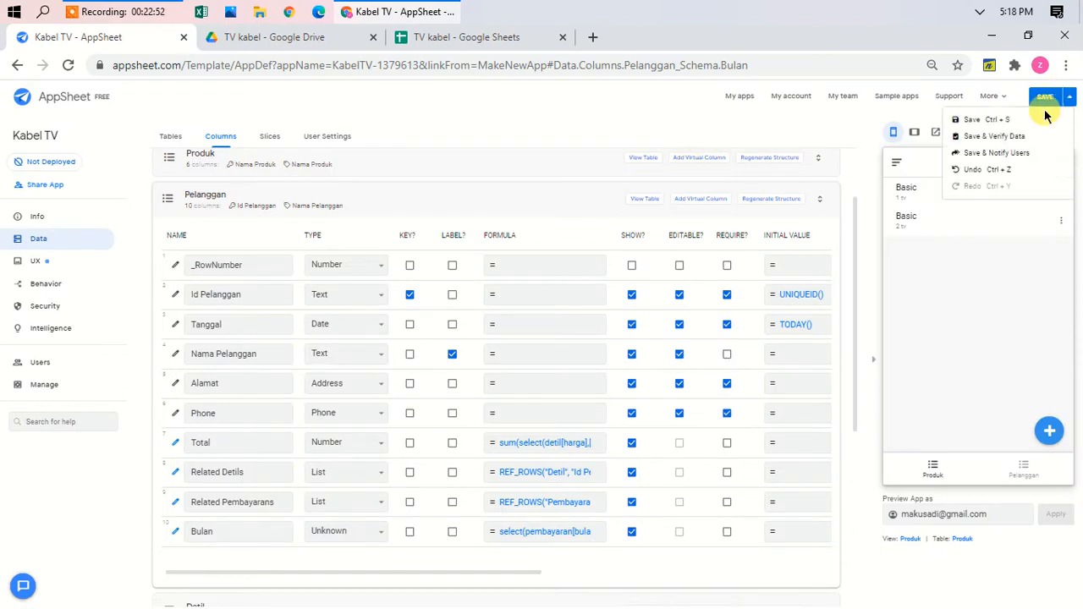
left_click(1011, 137)
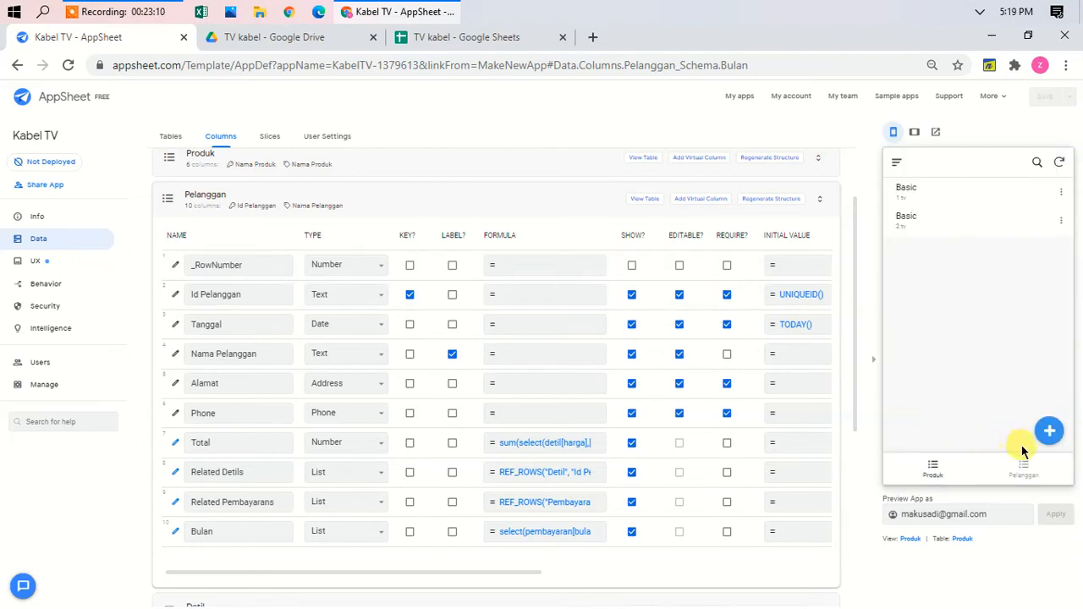
Step: Open the first customer's record in the preview and scroll to its payments and Bulan months
left_click(1025, 472)
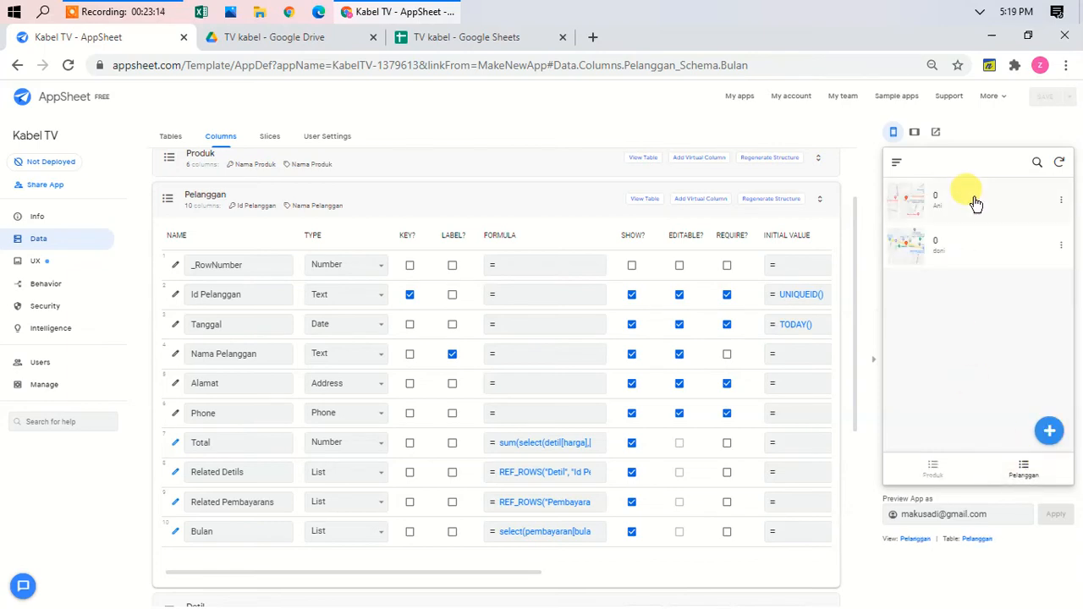
left_click(973, 200)
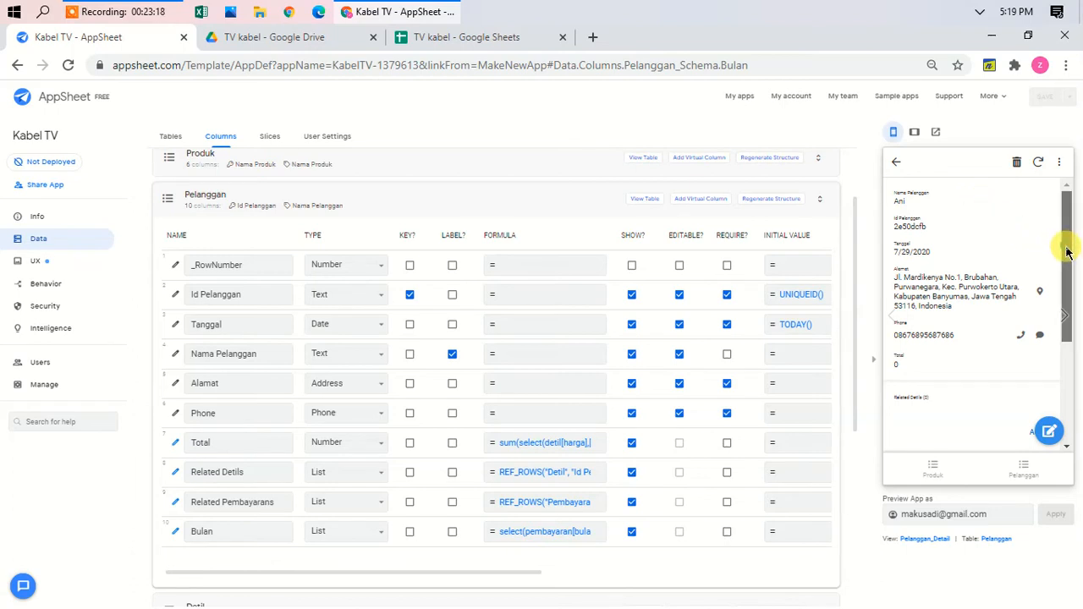
left_click_drag(1066, 253, 1076, 357)
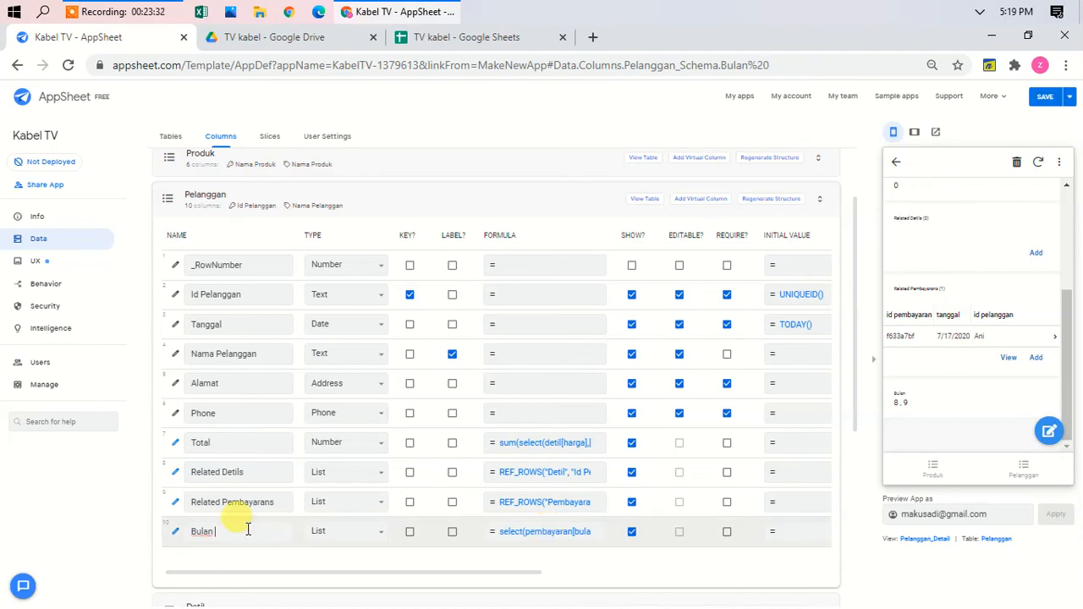
Step: Rename the Bulan column to 'Tunggakan bulan'
key("BackSpace")
key("BackSpace")
key("BackSpace")
key("BackSpace")
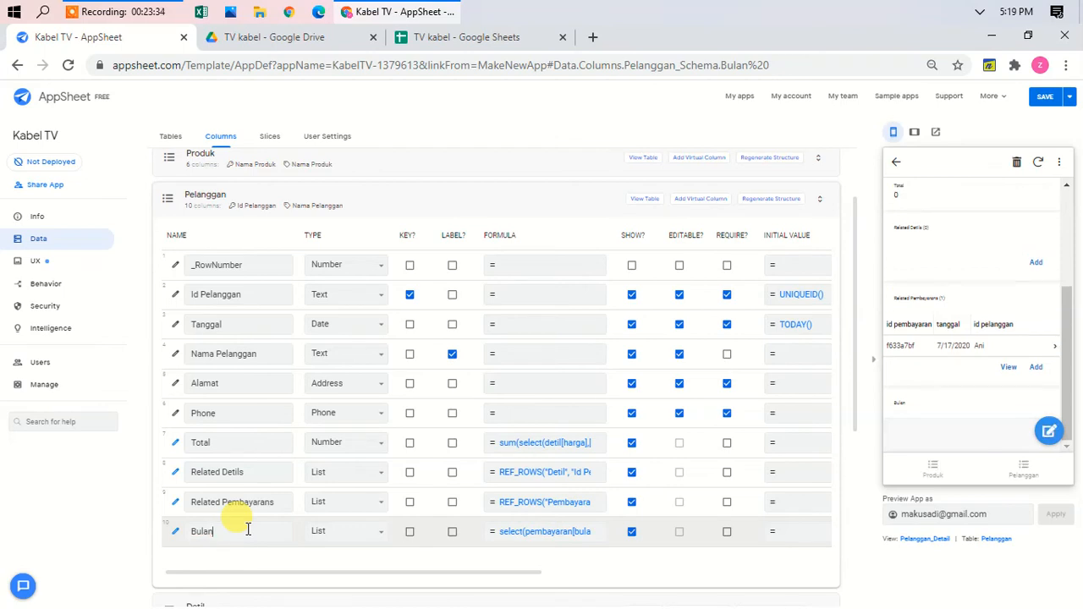
key("BackSpace")
key("BackSpace")
type("Tunggakan bulan")
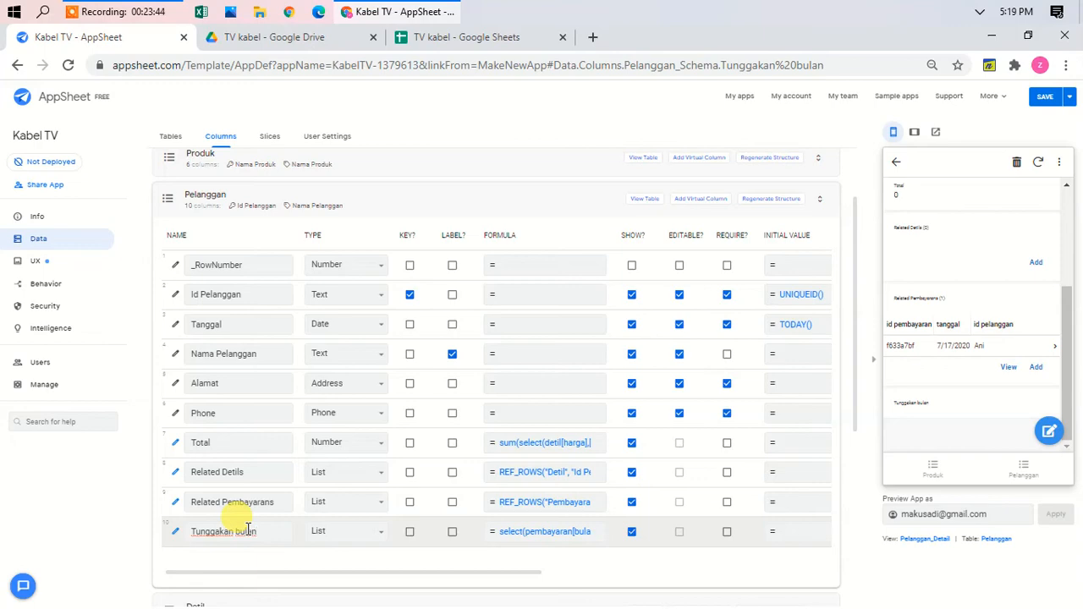
Step: Review the Total column's formula without changes, collapse Pelanggan, and go to the TV kabel spreadsheet
left_click(565, 449)
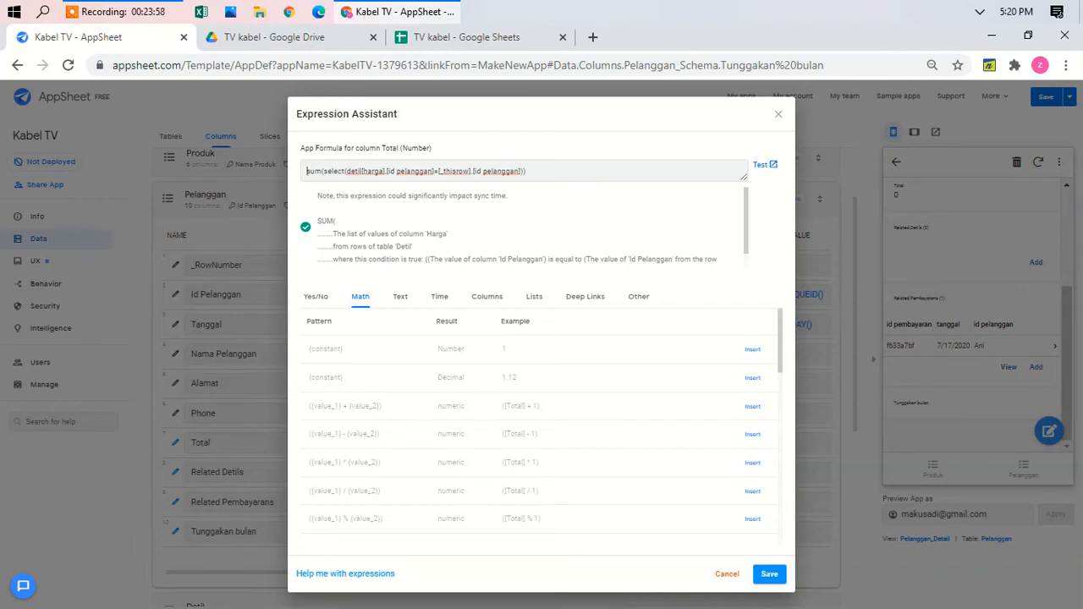
key("ctrl+plus")
key("ctrl+plus")
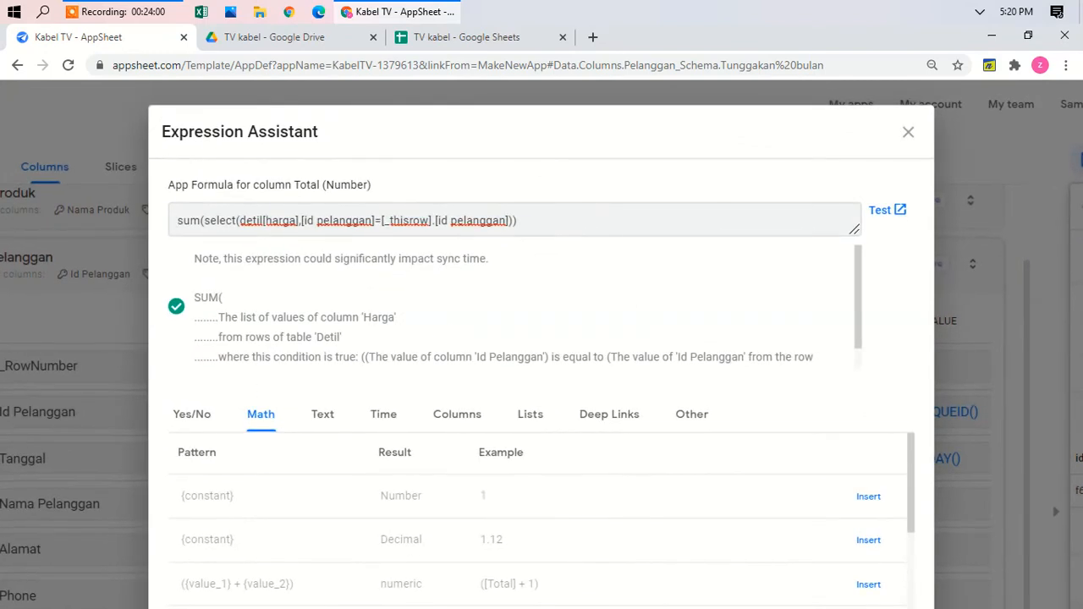
left_click(905, 133)
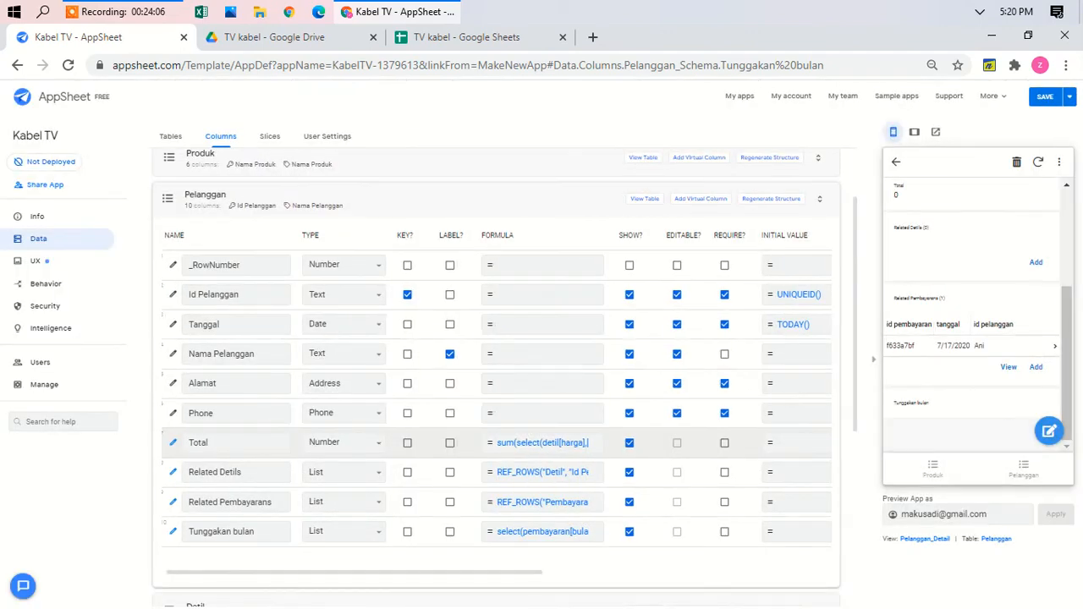
left_click(328, 194)
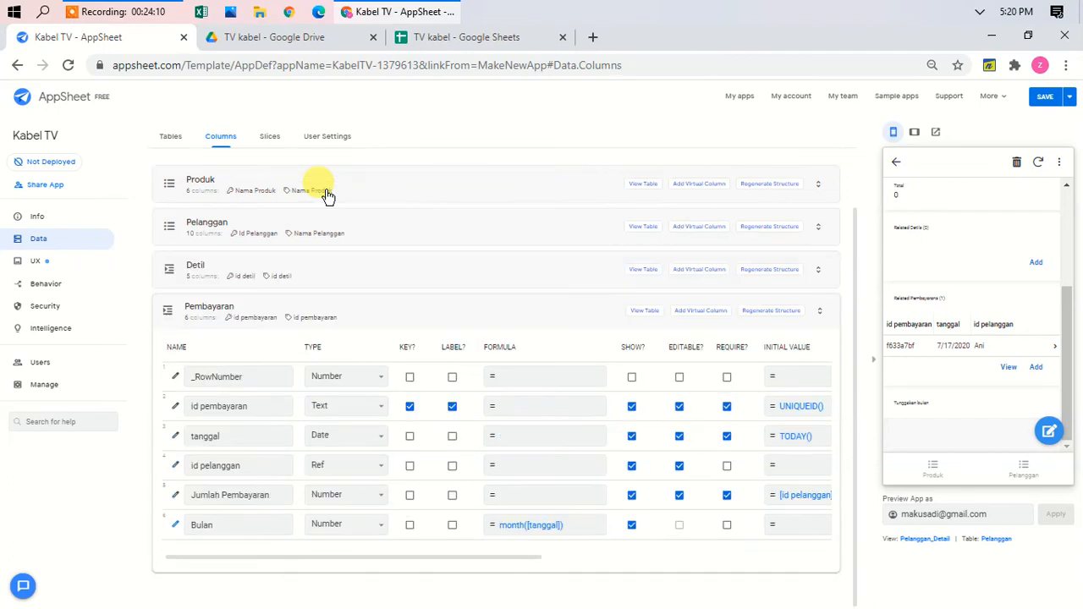
left_click(472, 44)
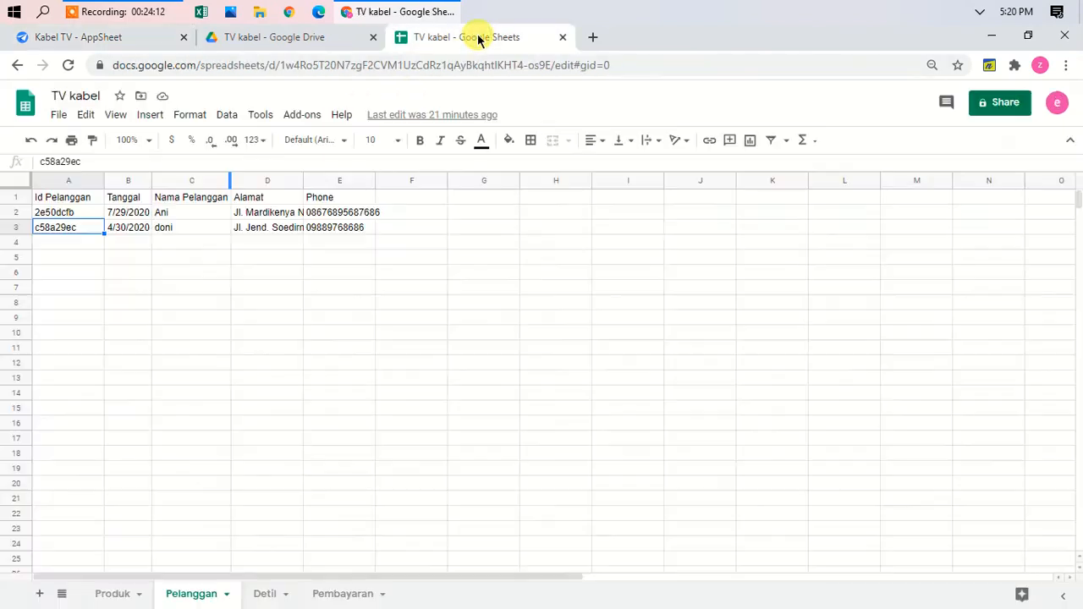
Step: Copy the first customer's ID from Pelanggan!A2 into Detil!B2
left_click(80, 219)
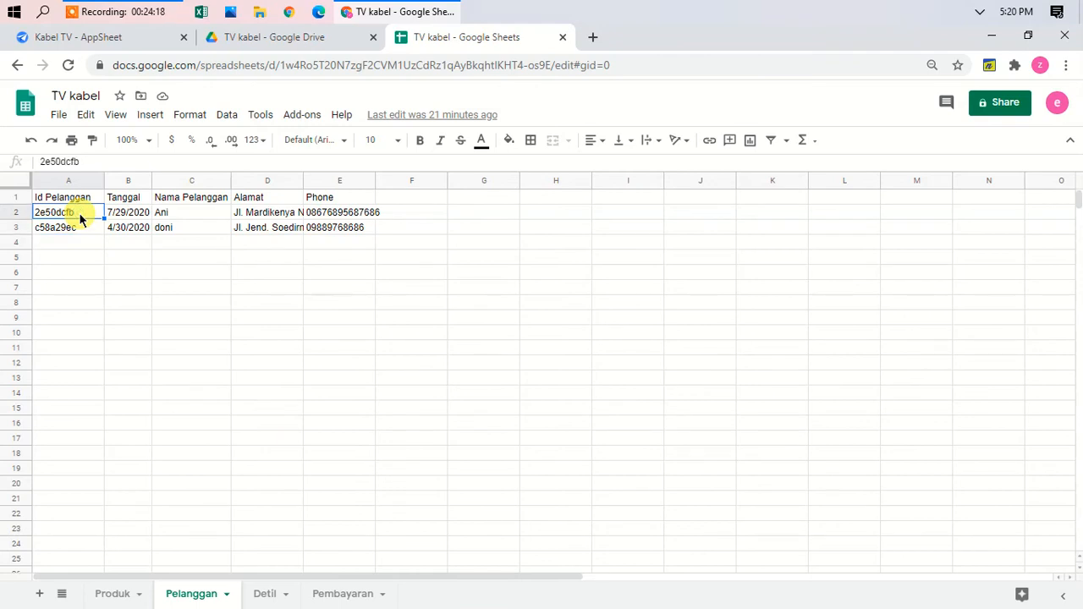
key("ctrl+c")
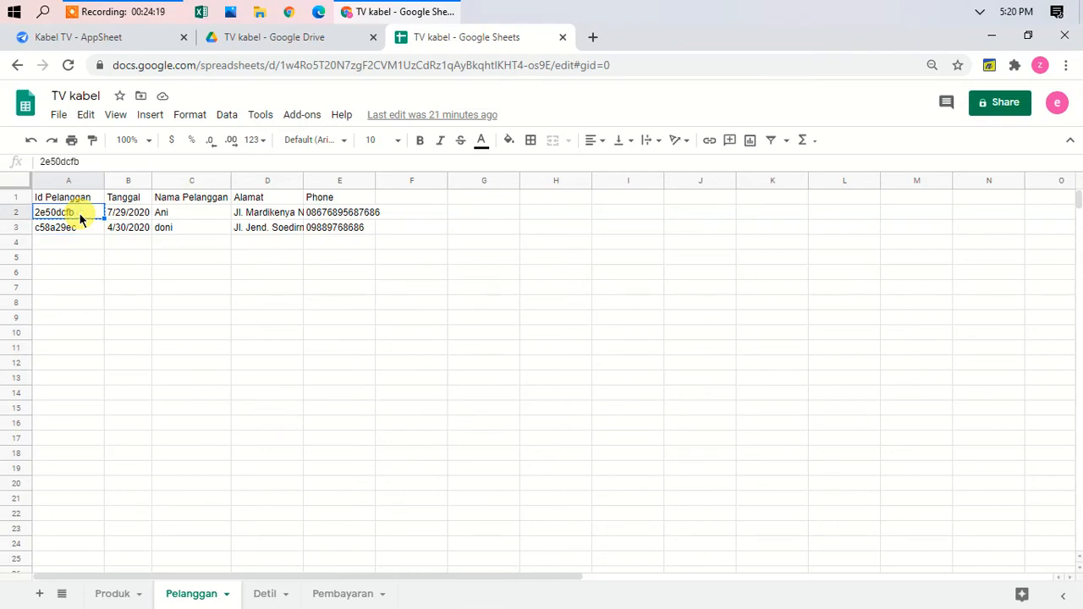
left_click(271, 591)
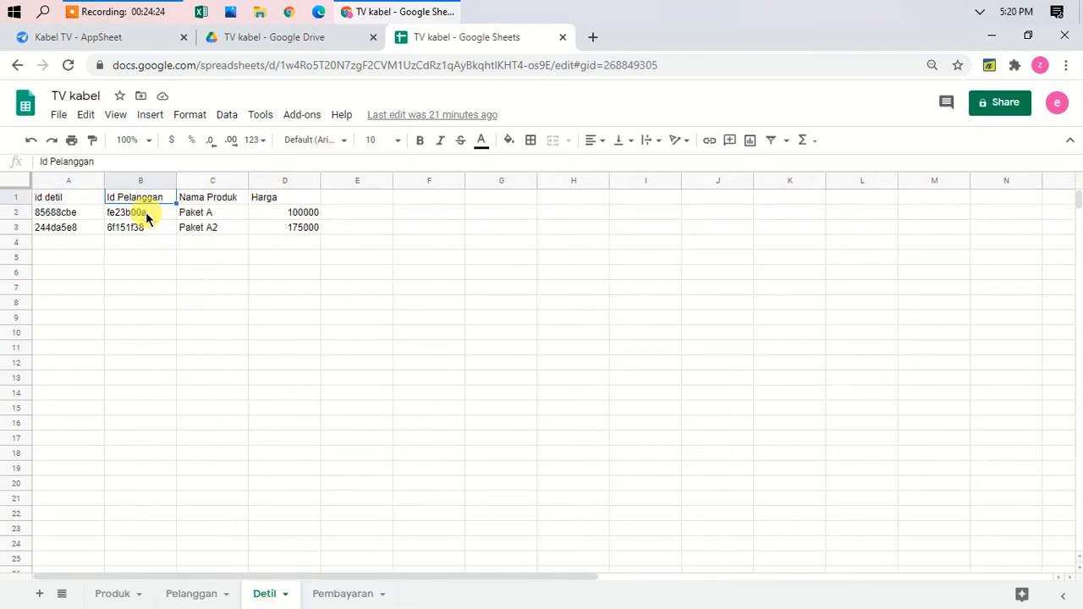
left_click(146, 217)
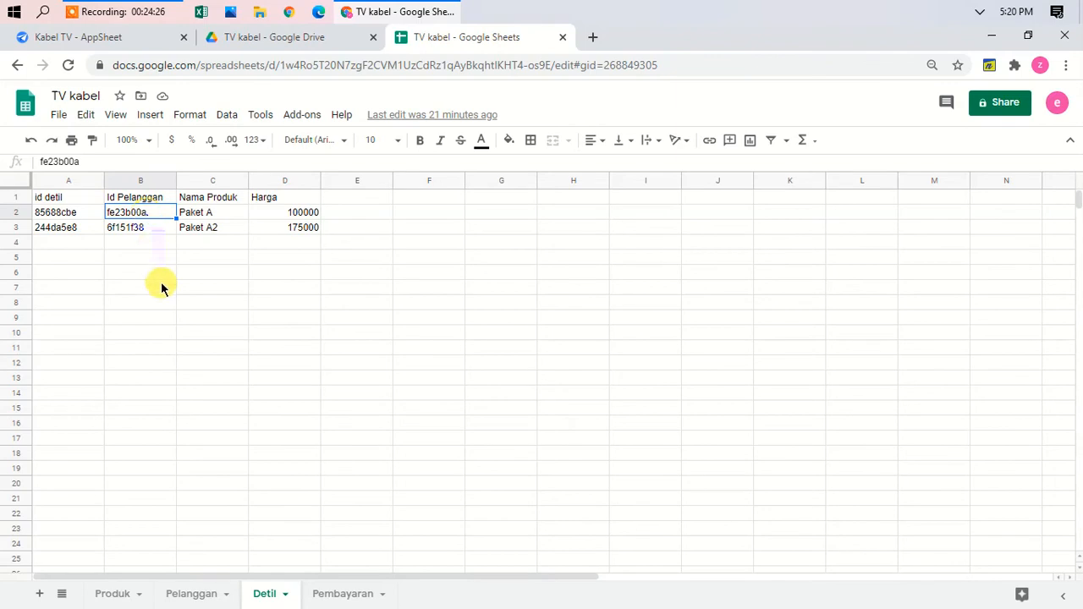
key("ctrl+v")
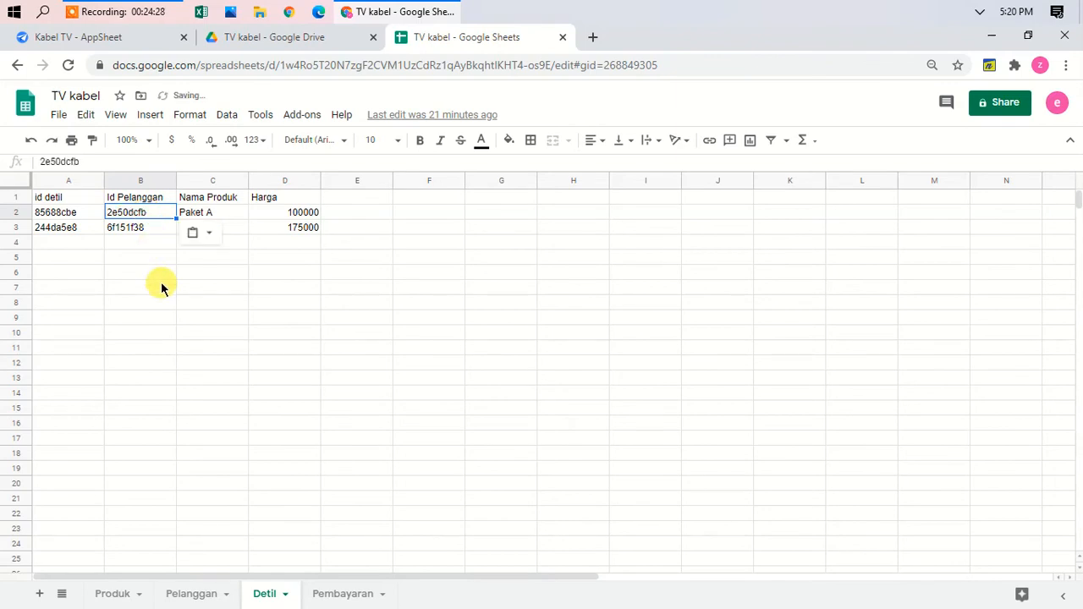
left_click(187, 305)
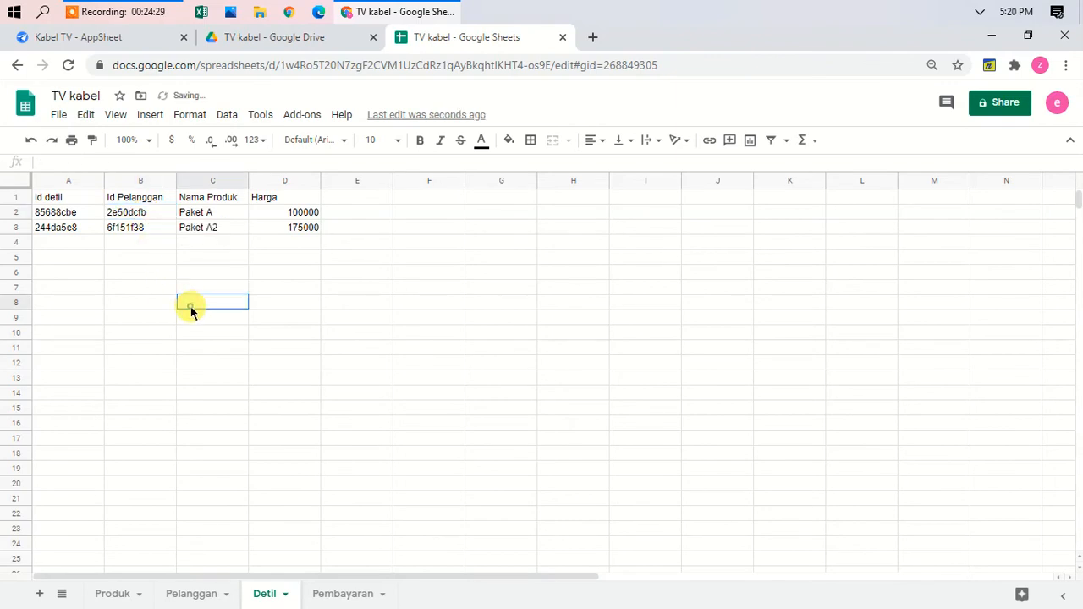
Step: Copy the second customer's ID from Pelanggan!A3 into Detil!B3, then return to AppSheet
left_click(181, 594)
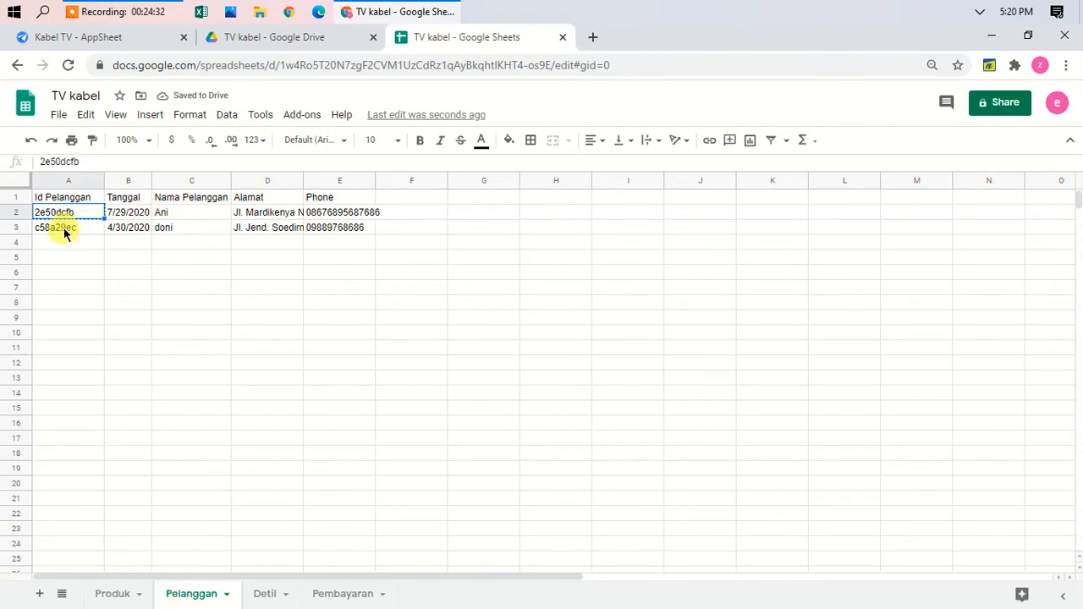
left_click(63, 227)
key("ctrl+c")
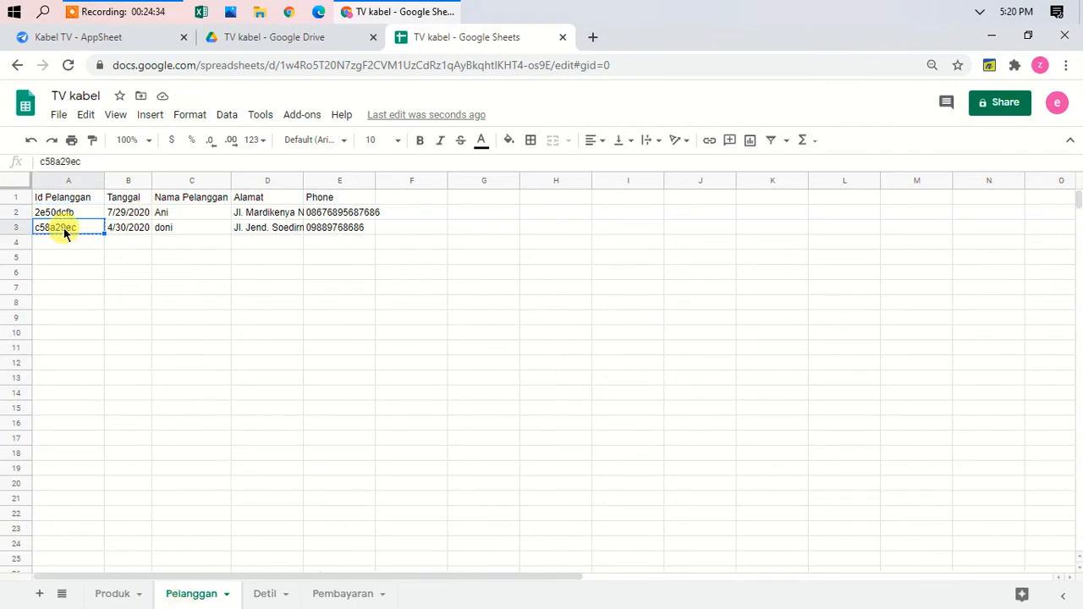
left_click(263, 594)
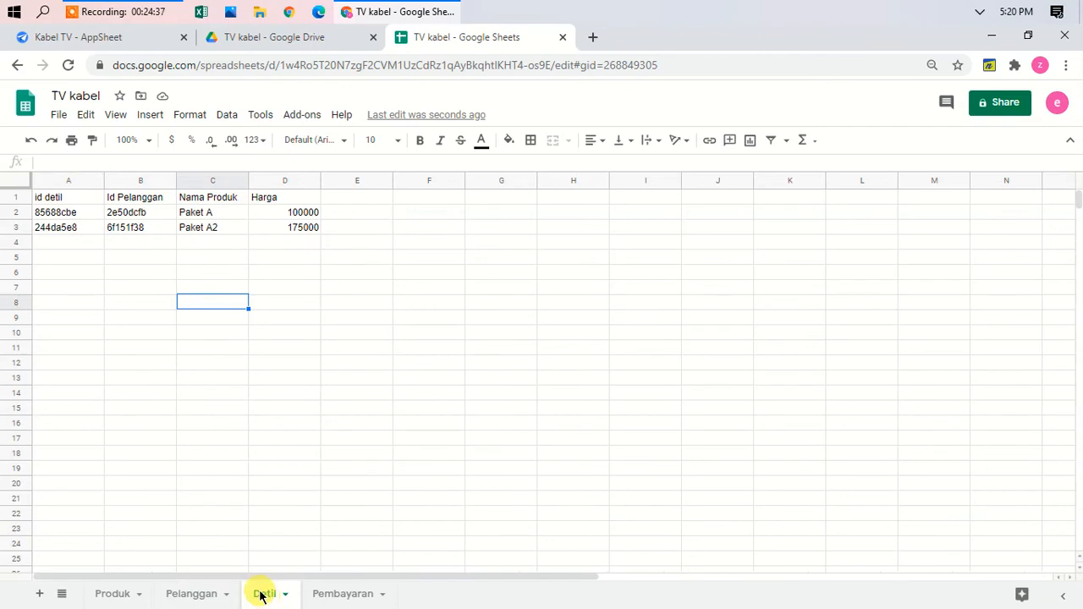
left_click(140, 228)
key("ctrl+v")
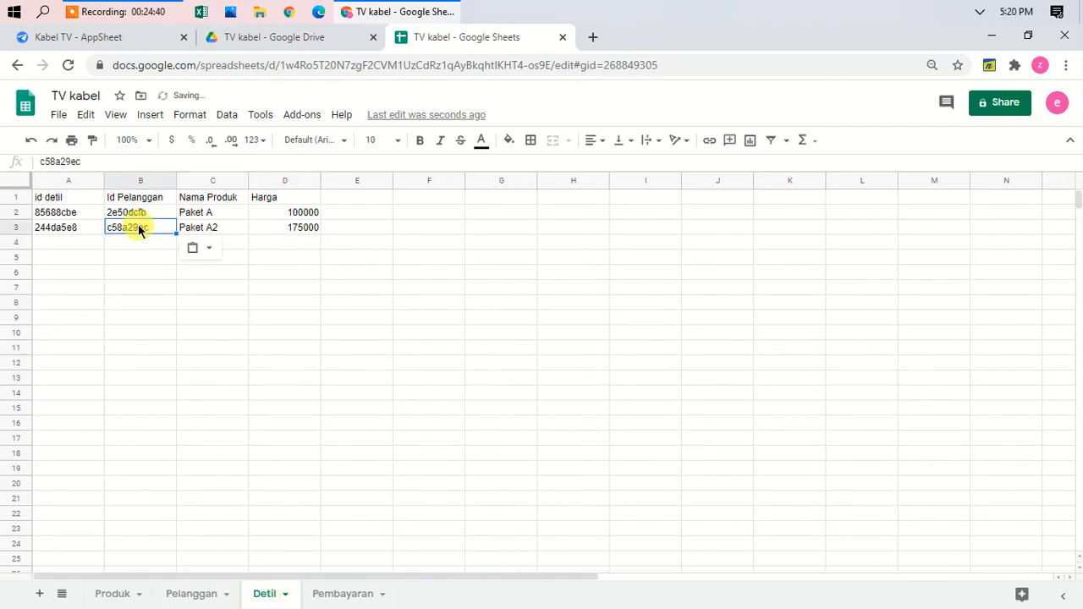
key("Return")
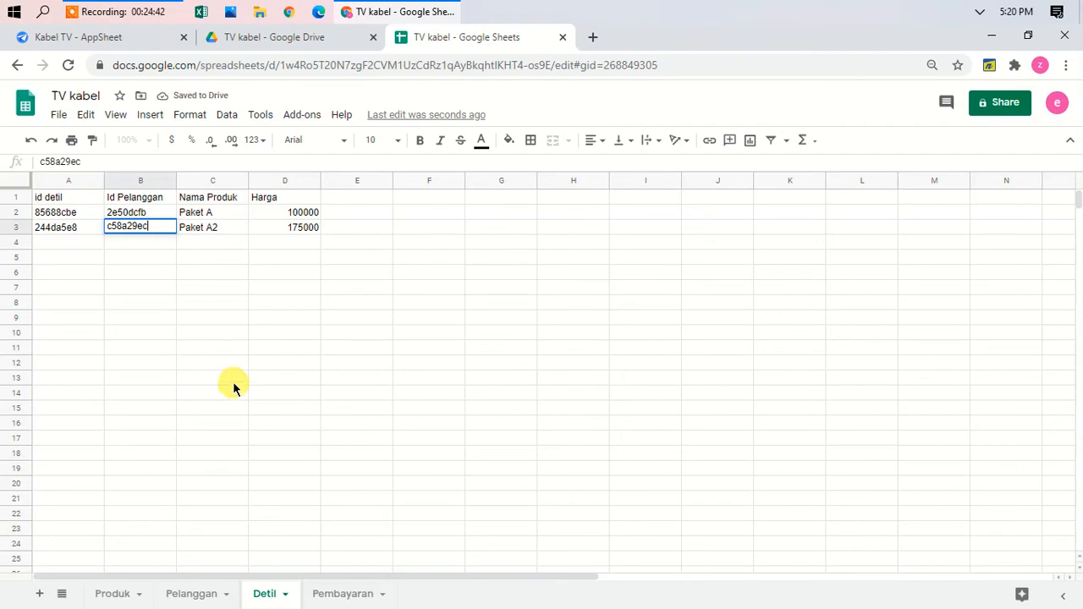
left_click(89, 36)
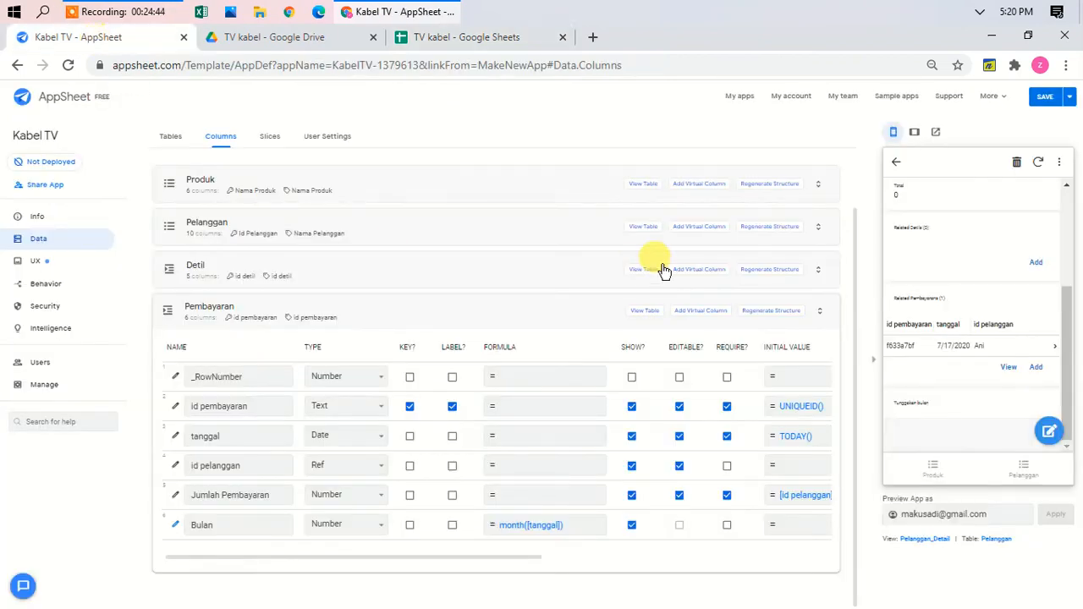
Step: Sync the app preview to pick up the updated Detil sheet data
left_click(1038, 162)
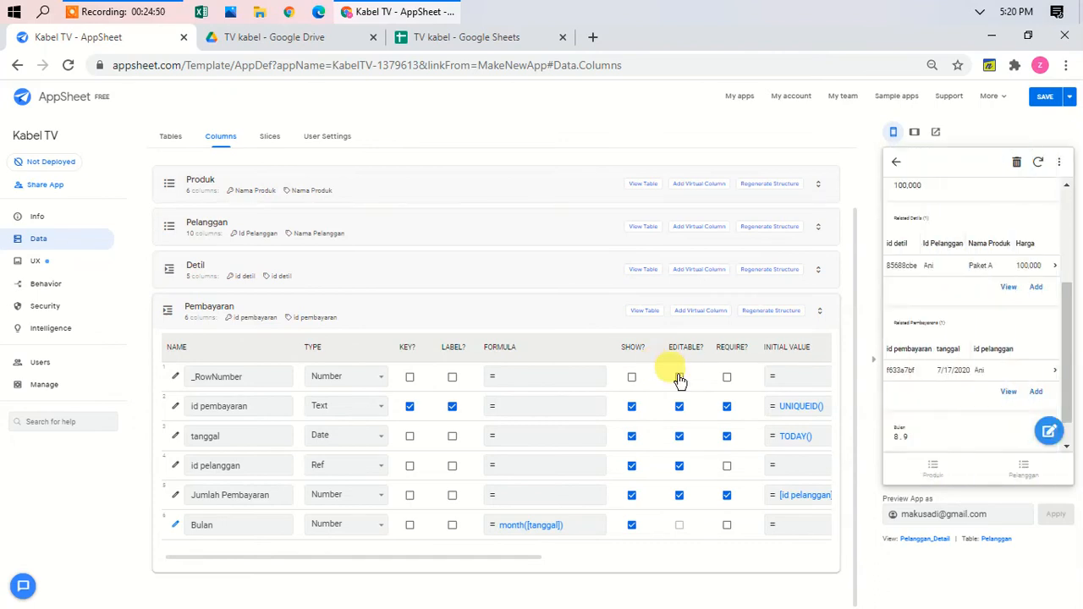
left_click_drag(1067, 342, 1068, 309)
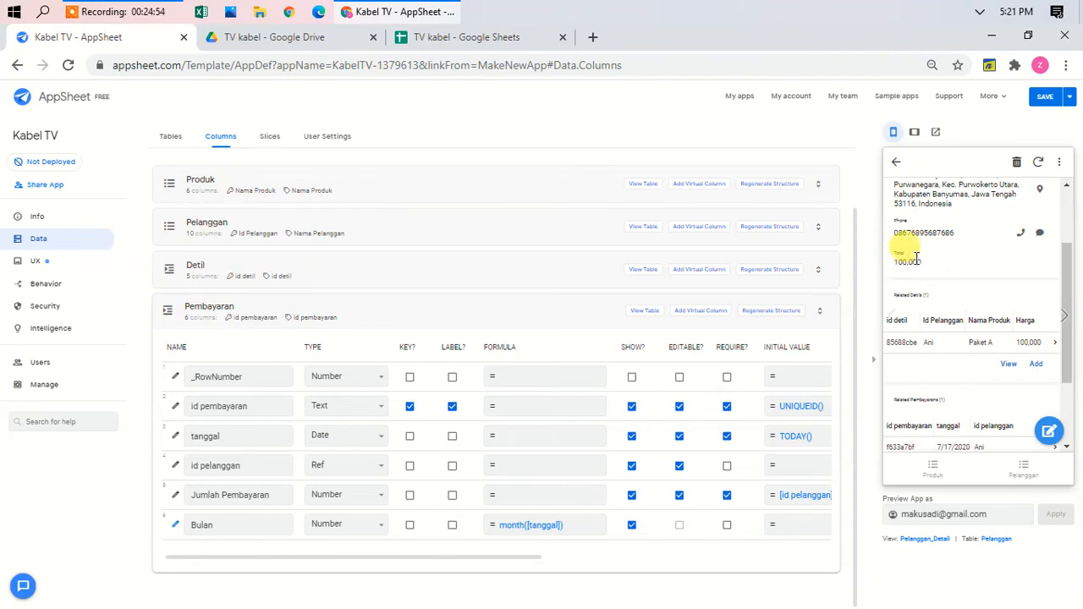
scroll(912, 263, "up", 2)
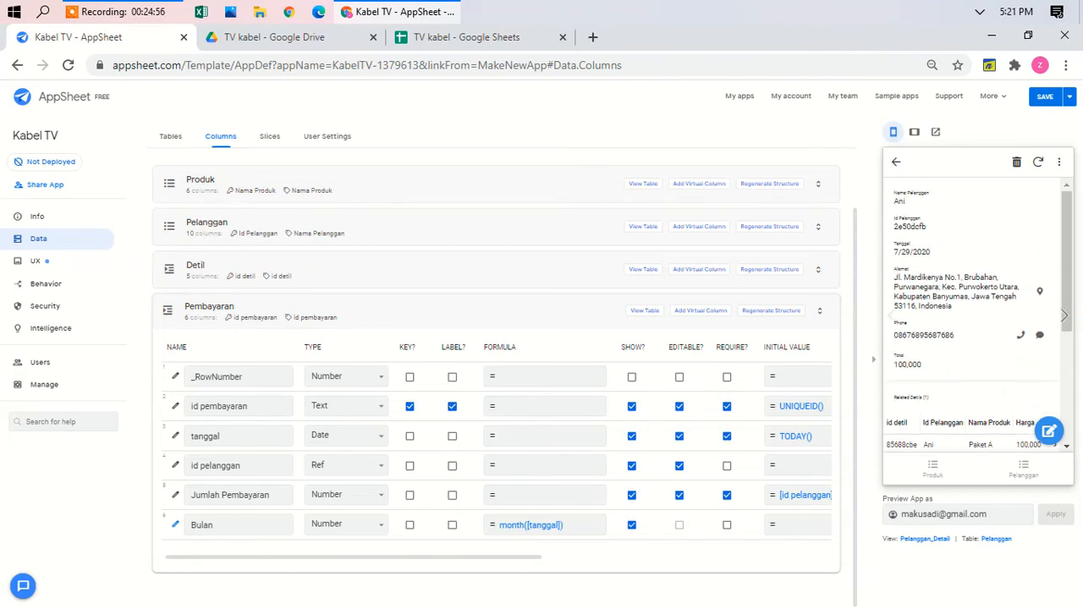
Step: Open the customer totalling 175,000 and view all six related payments
left_click(896, 162)
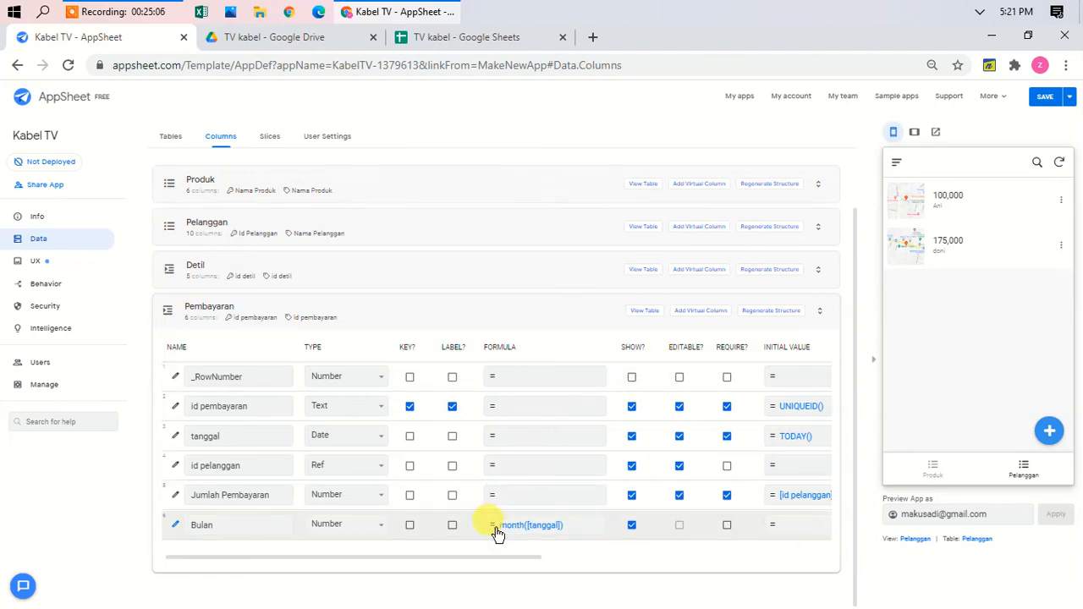
left_click(980, 245)
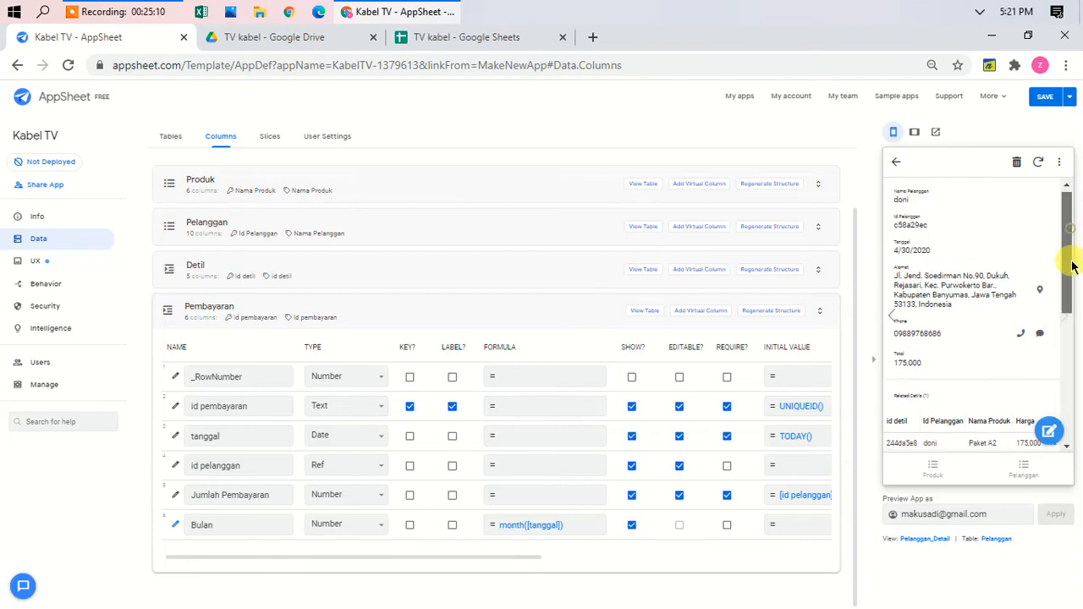
left_click_drag(1071, 266, 1076, 381)
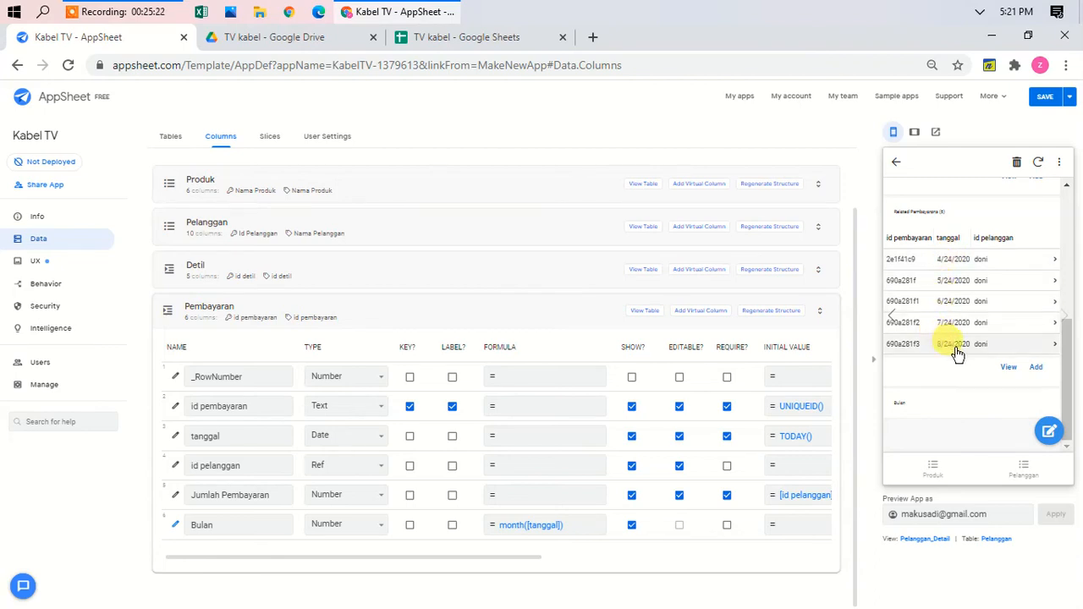
left_click(1008, 368)
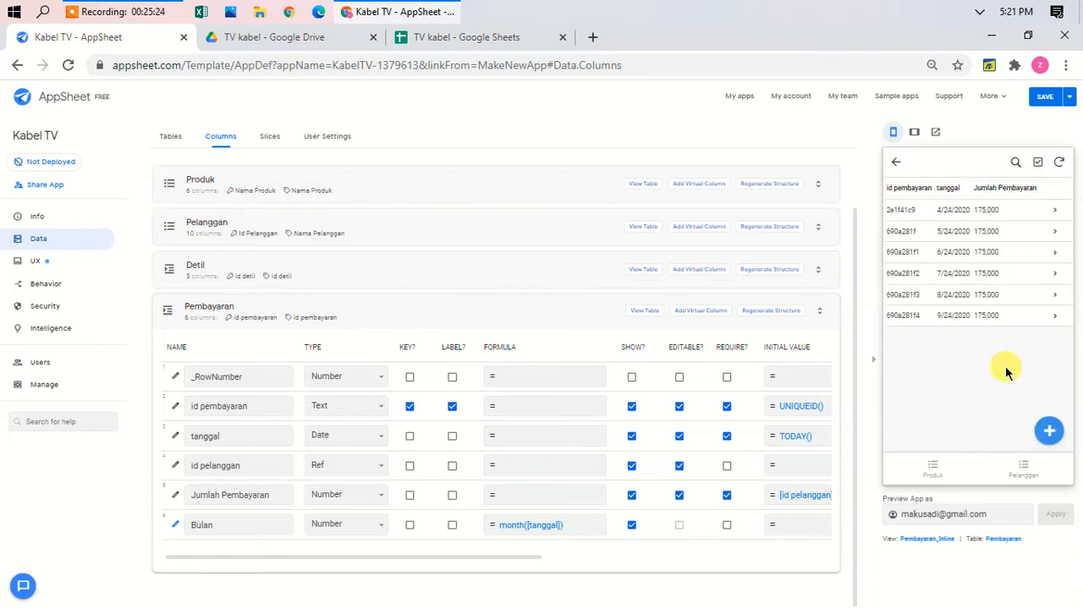
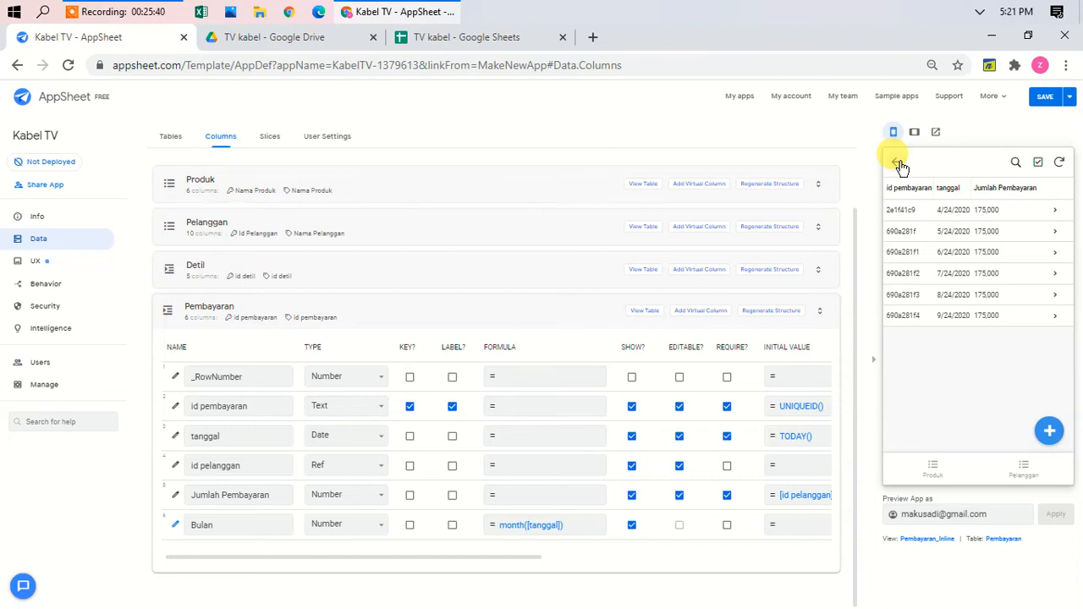
Step: Return the preview to the customer's detail, collapse Pembayaran's columns and expand Pelanggan's
left_click(898, 165)
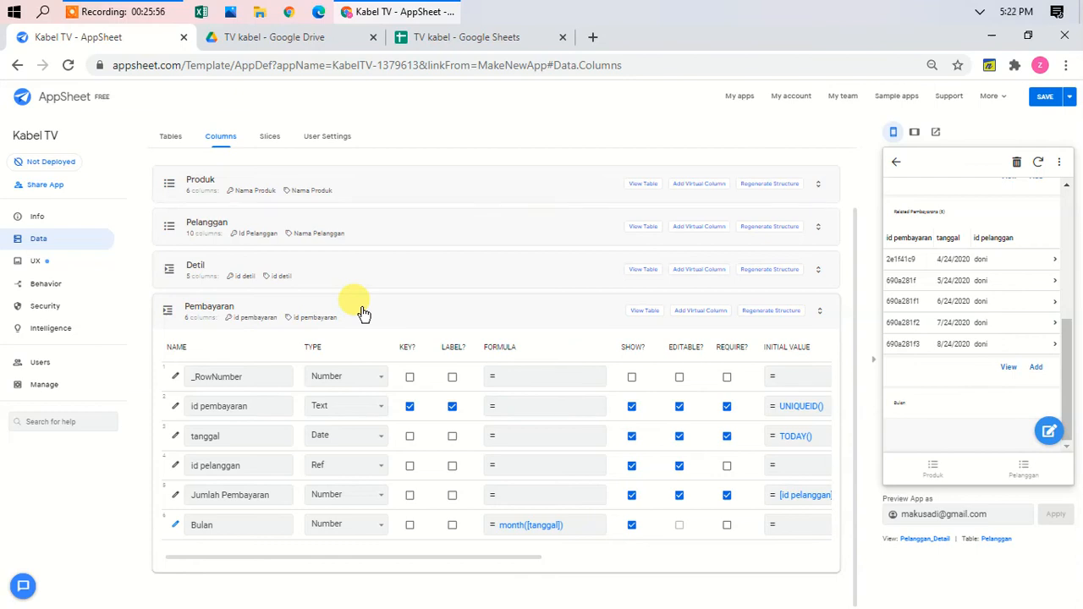
left_click(362, 313)
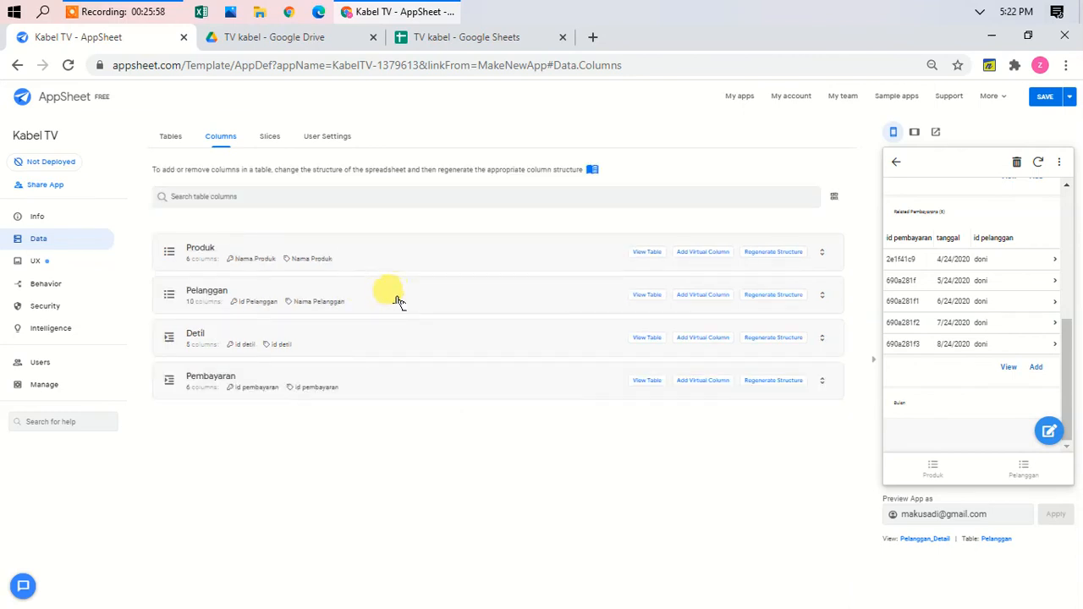
left_click(399, 300)
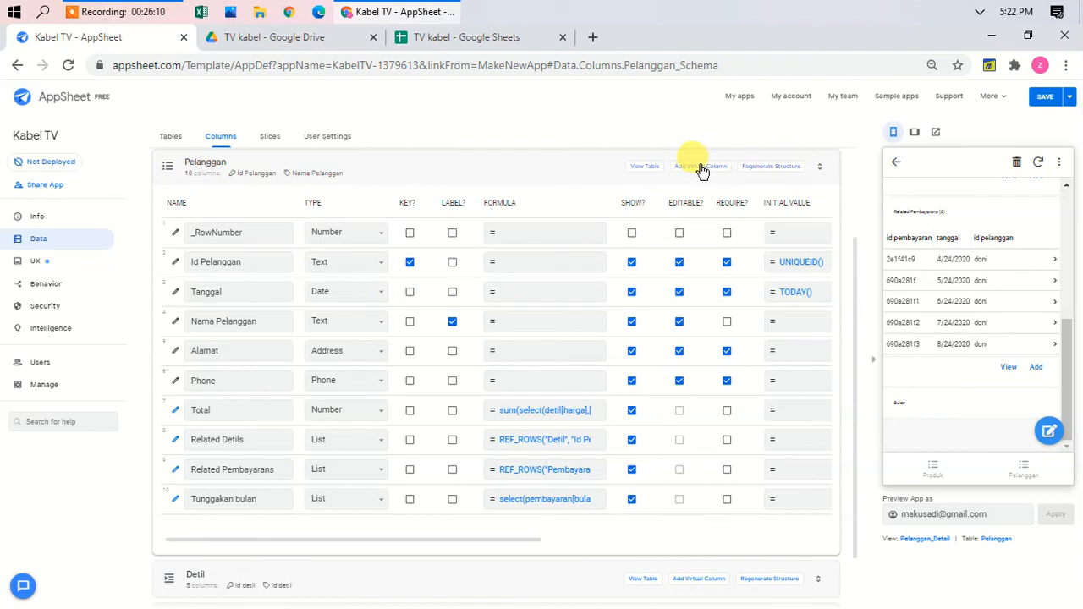
Step: Copy the whole Tunggakan bulan formula from its expression editor, then close the editor
left_click(523, 500)
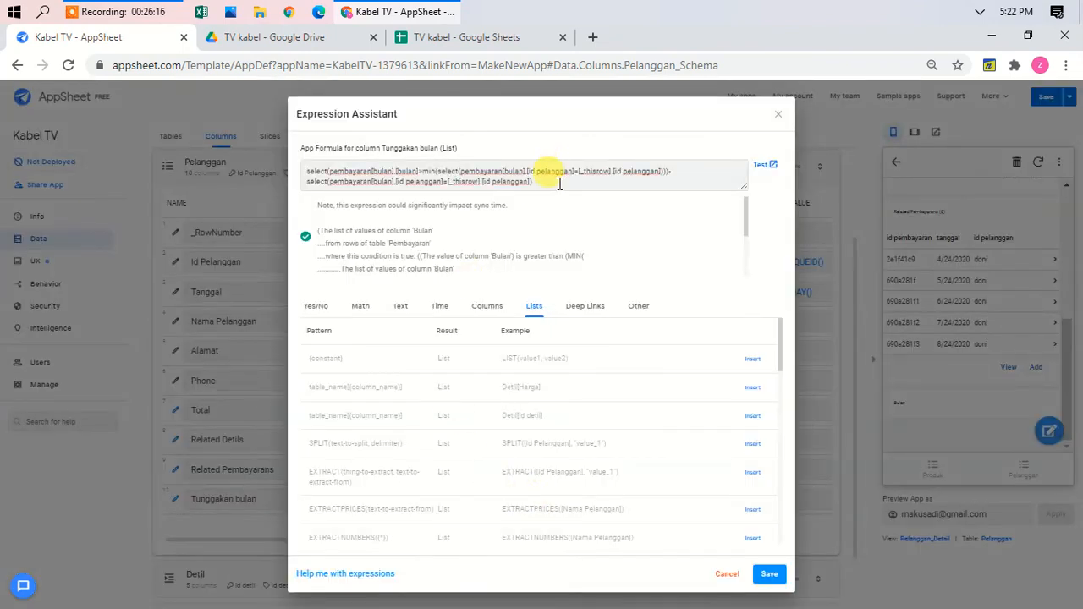
left_click_drag(559, 183, 283, 137)
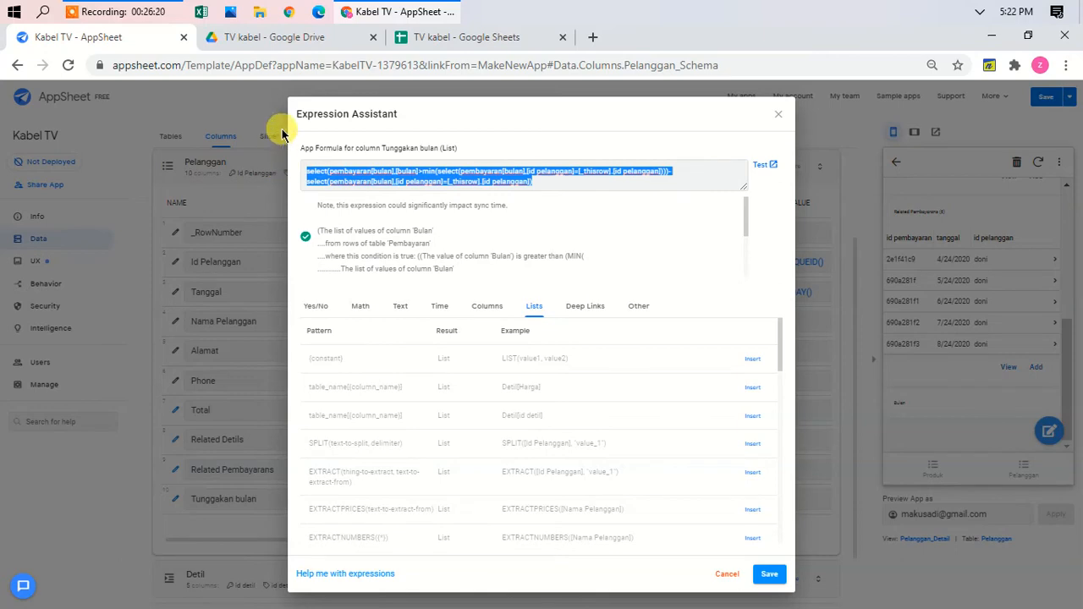
key("ctrl+plus")
key("ctrl+plus")
key("ctrl+plus")
key("ctrl+plus")
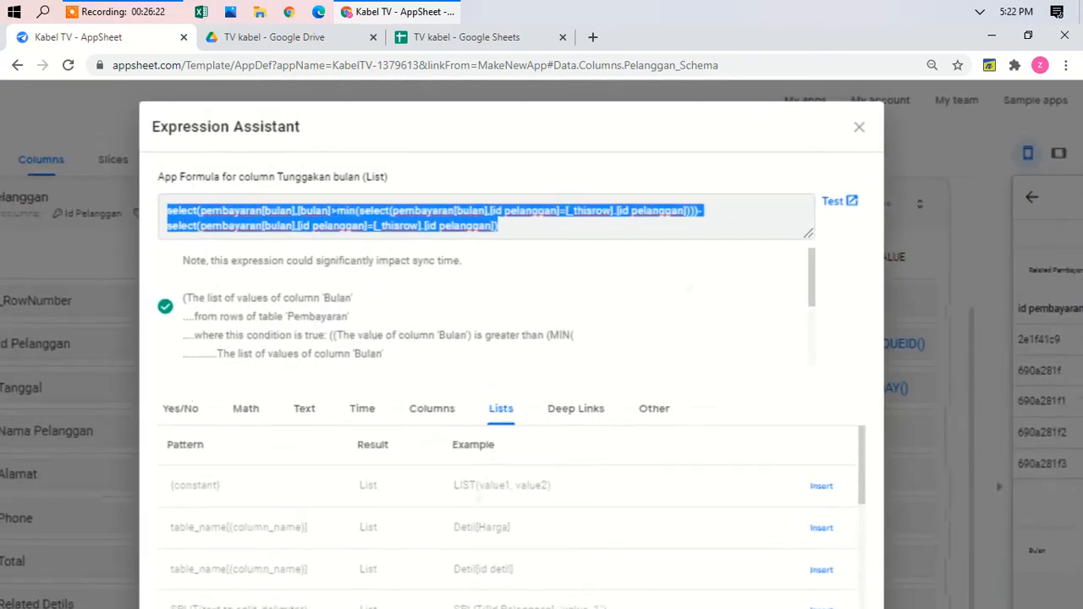
right_click(356, 221)
left_click(405, 285)
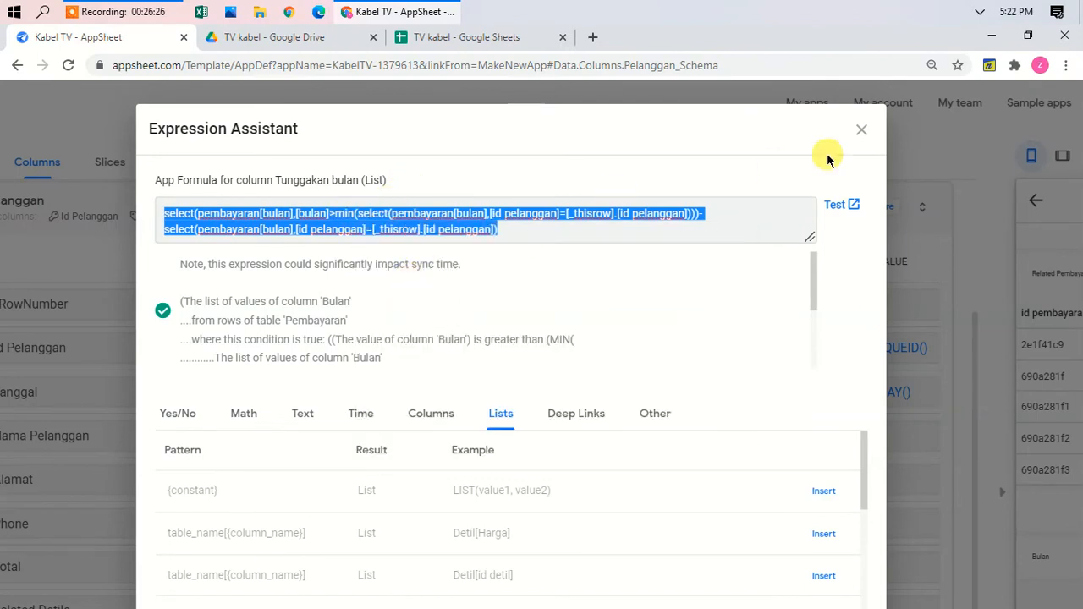
left_click(860, 133)
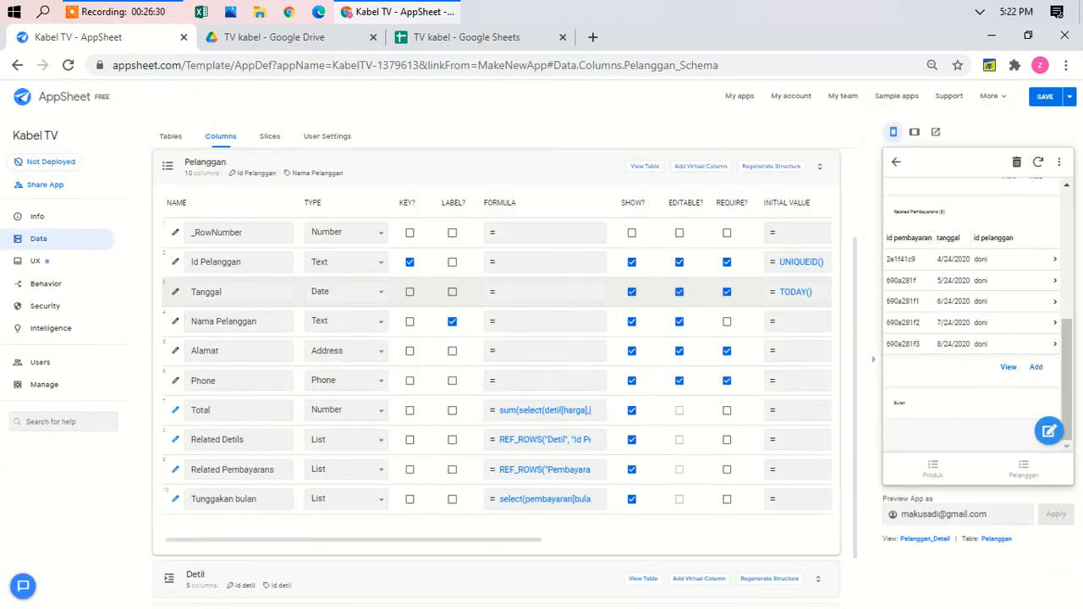
Step: Add a Pelanggan virtual column named Total Tunggakan
left_click(693, 170)
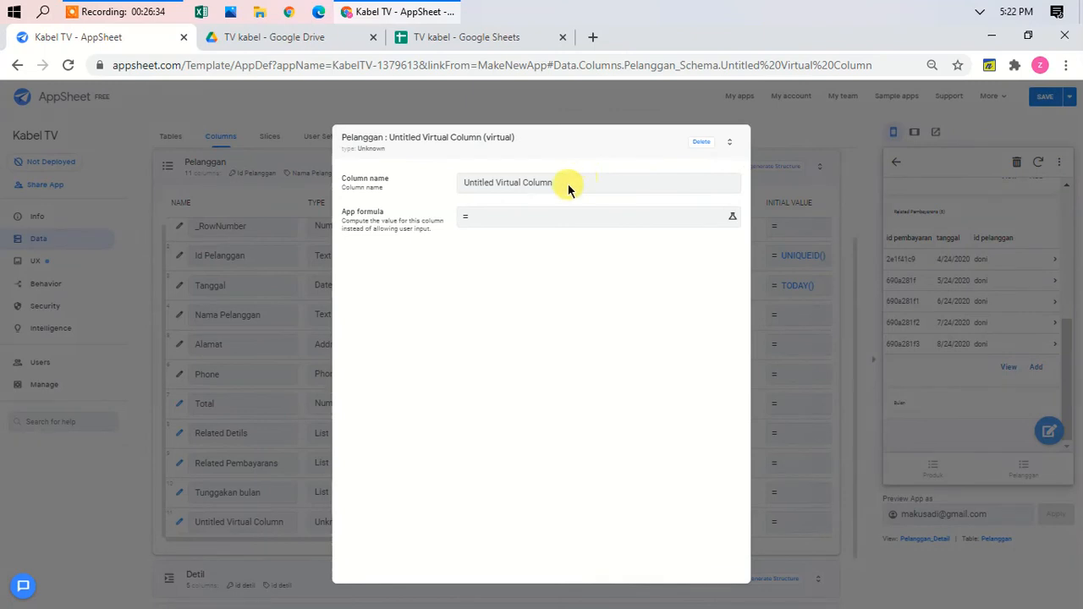
triple_click(566, 183)
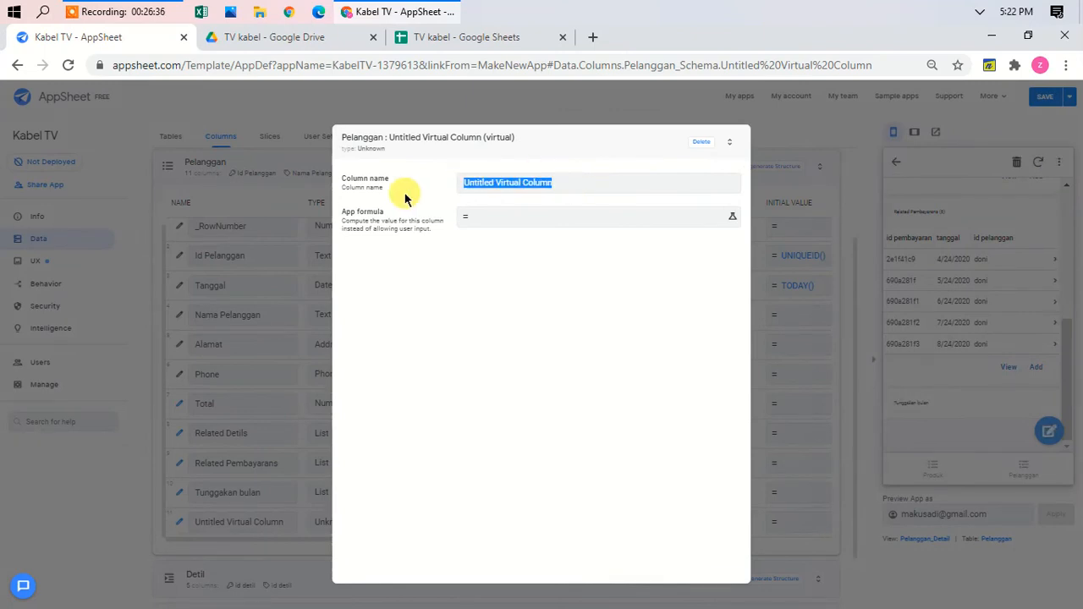
type("Total")
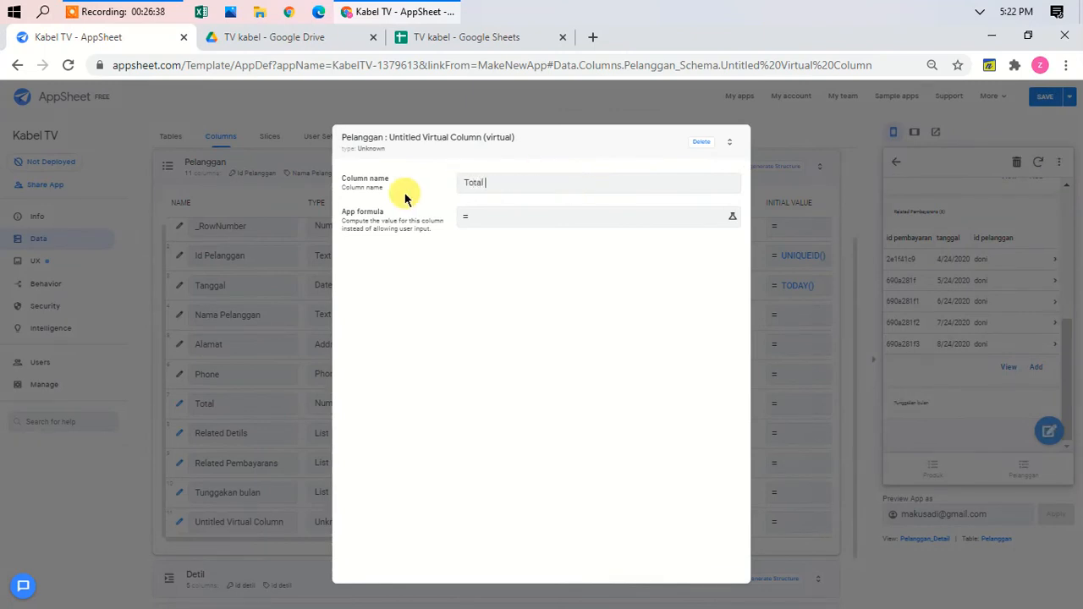
type(" Tunggakan")
left_click(510, 215)
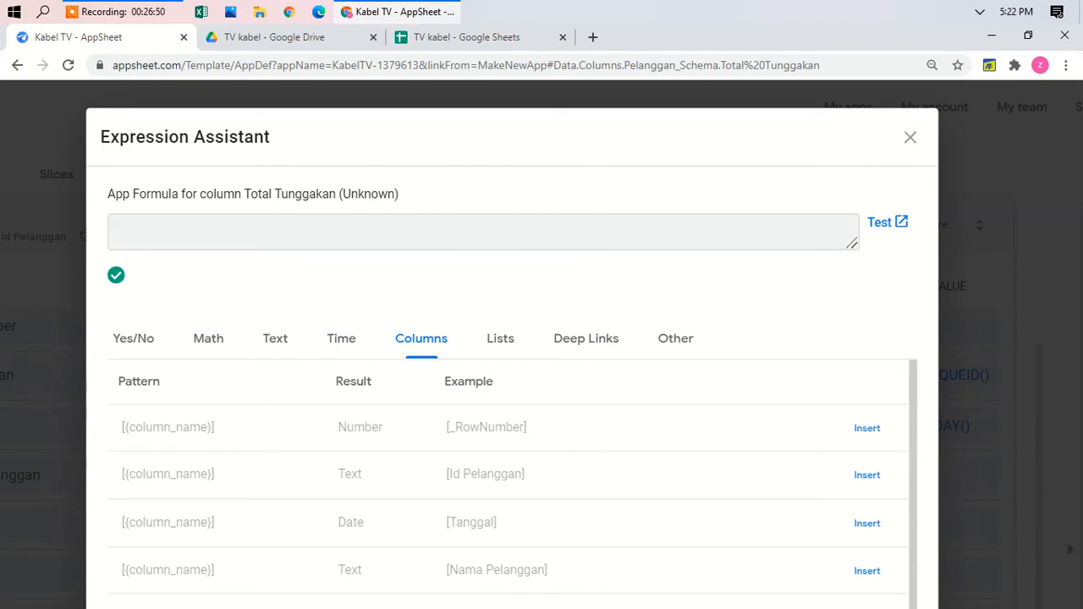
Step: Set its formula to [total]*count(<pasted unpaid-months expression>) and save the column
type("[to")
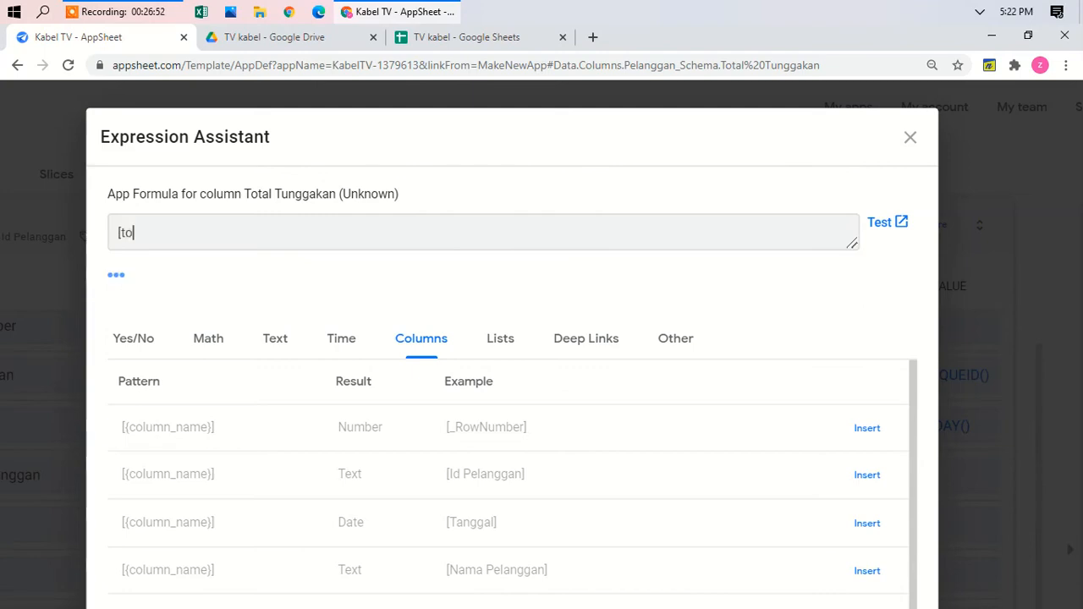
type("tal")
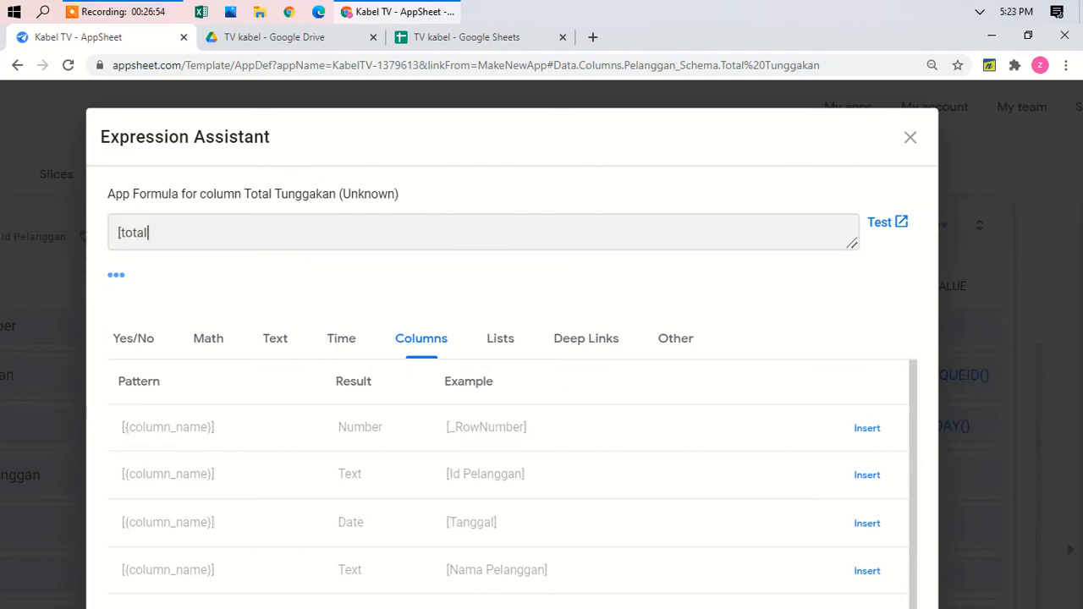
type("]*")
key("Return")
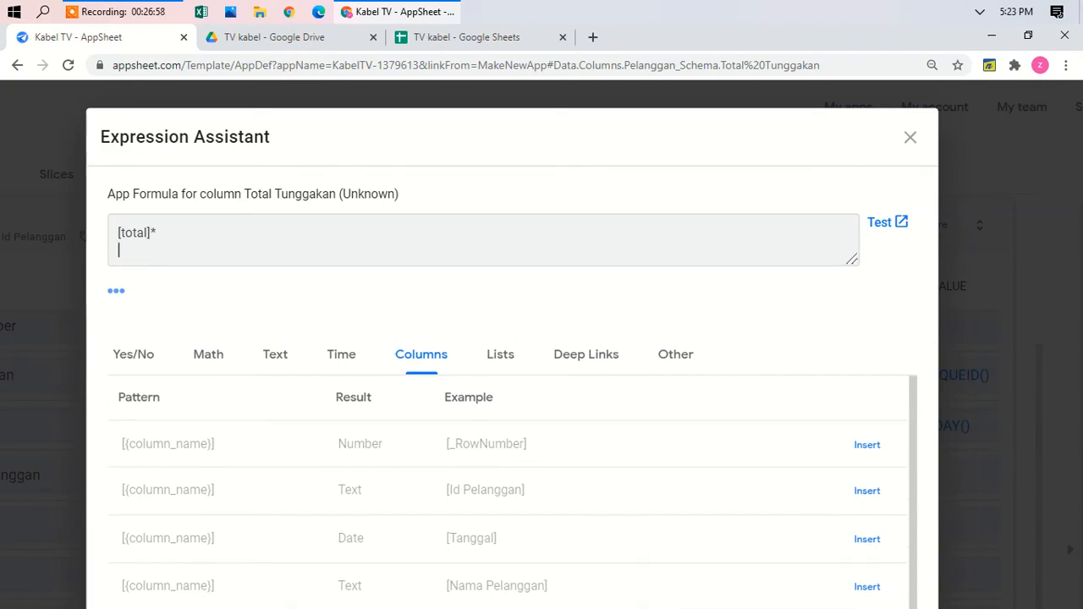
type("co")
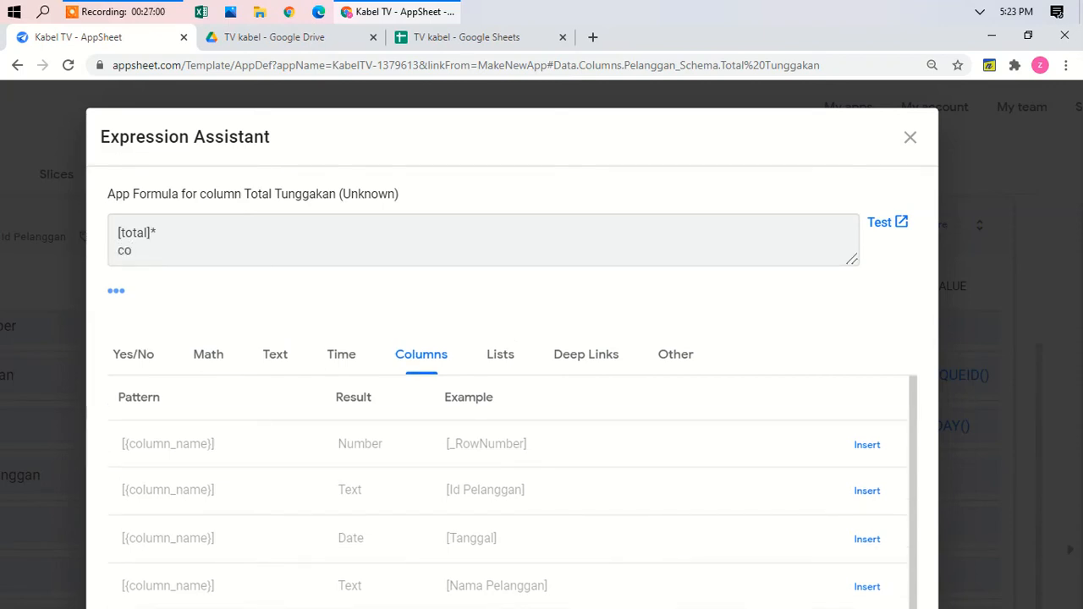
type("unt(")
key("ctrl+v")
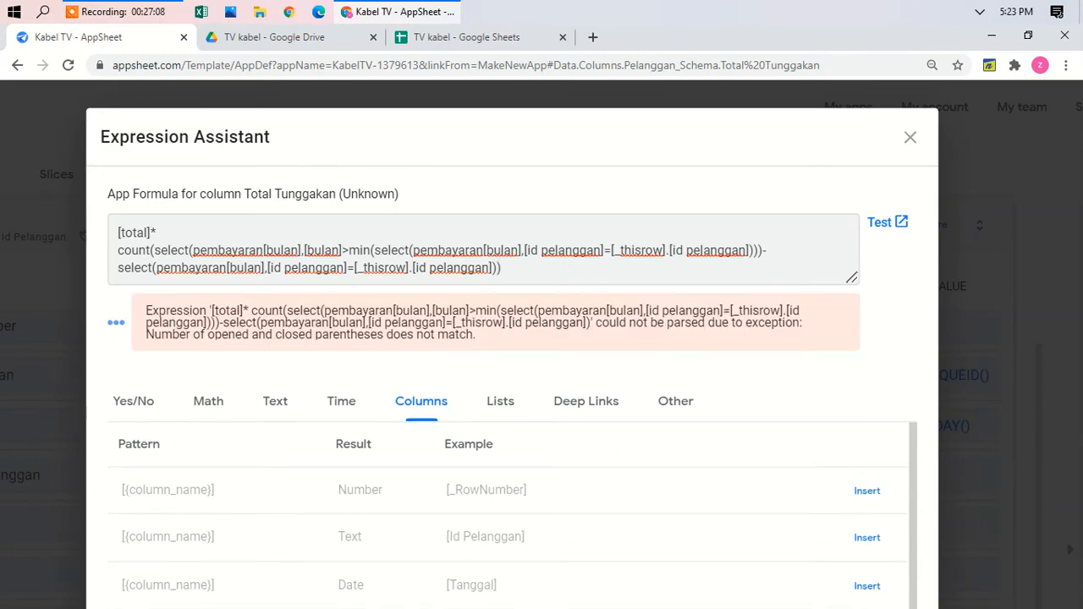
type(")")
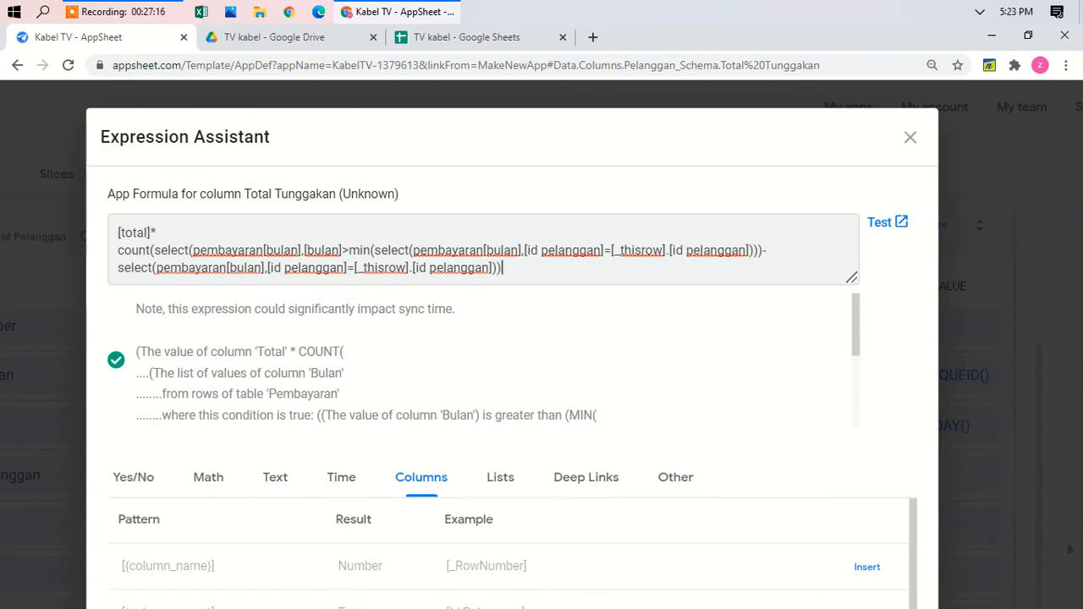
scroll(541, 345, "down", 5)
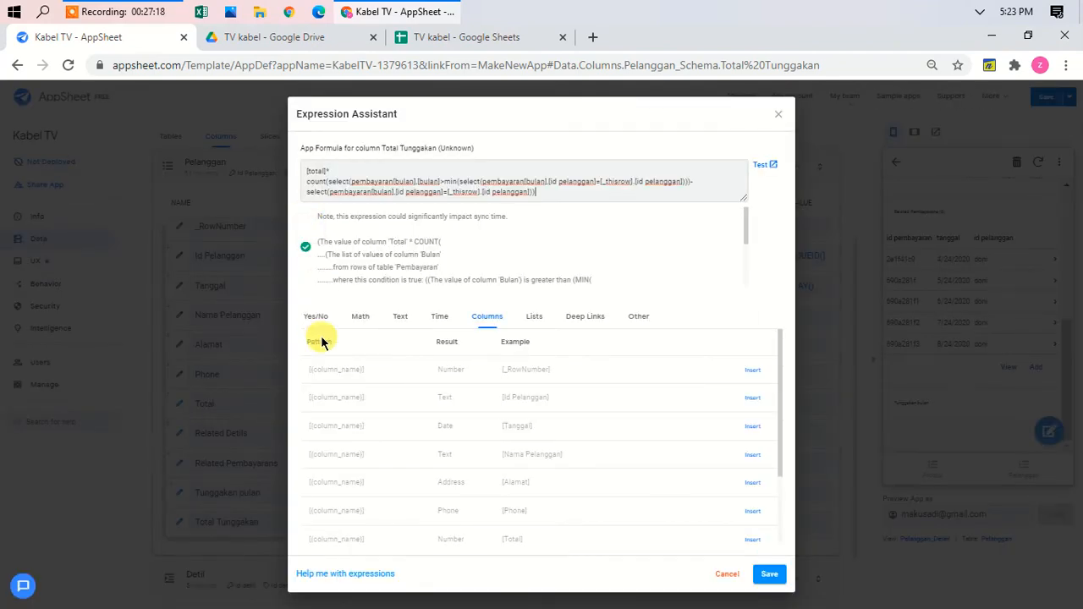
left_click(779, 579)
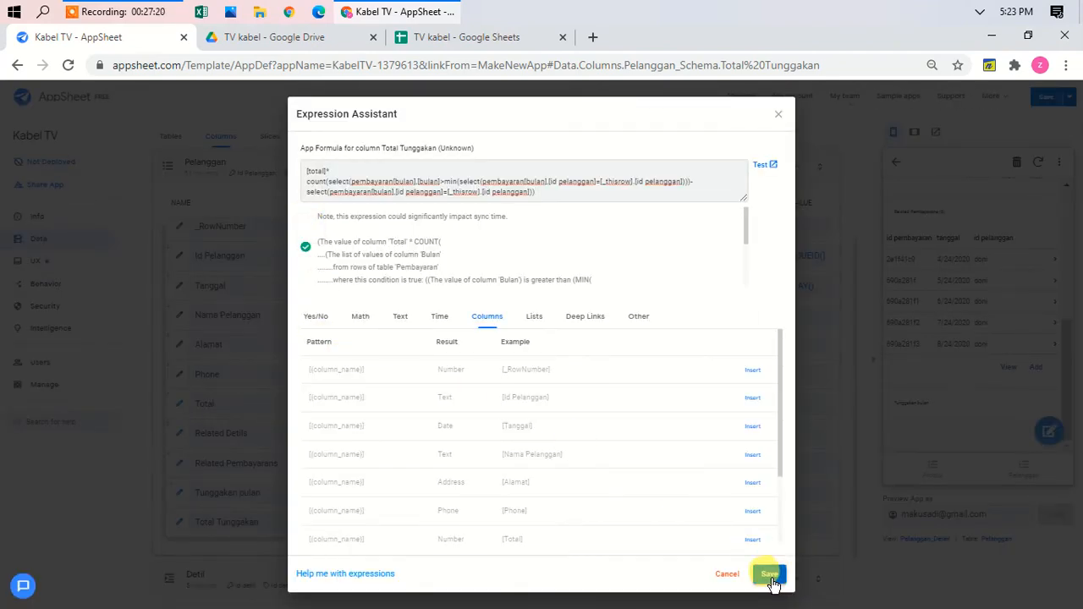
left_click(772, 583)
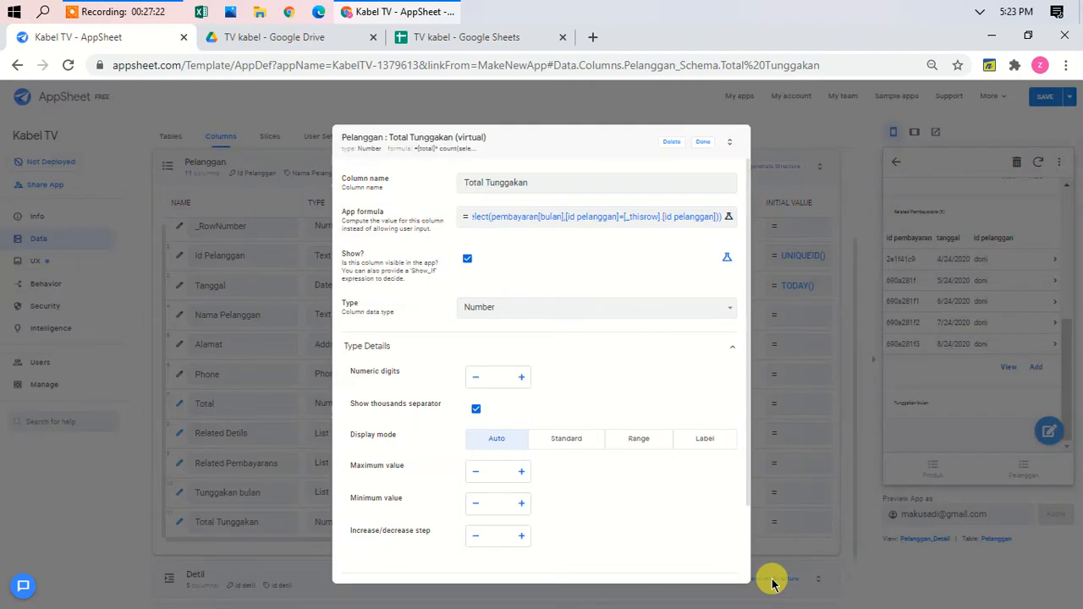
left_click(702, 142)
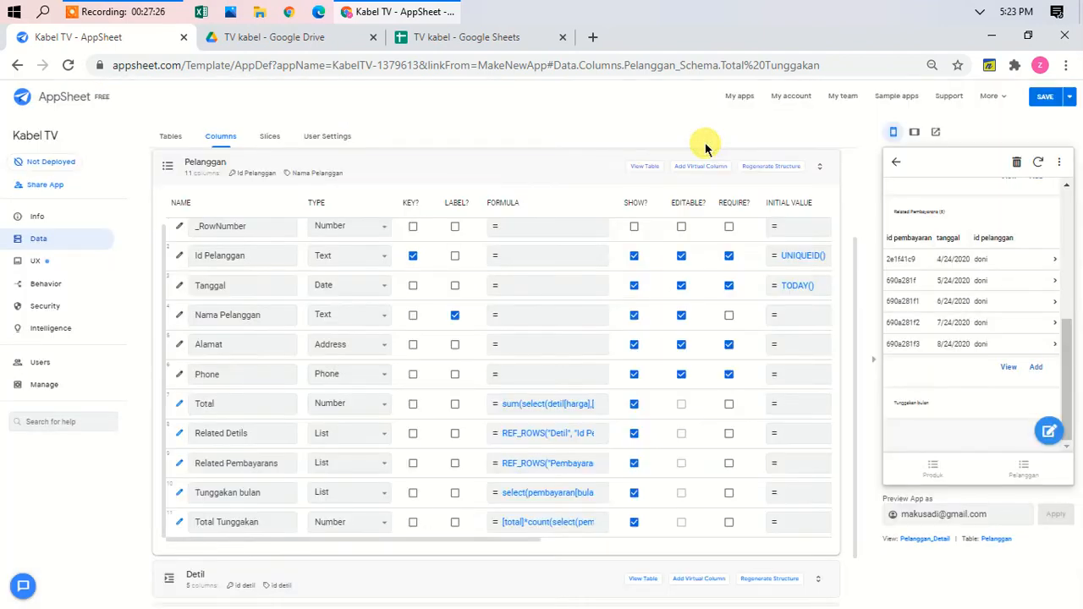
left_click(1070, 99)
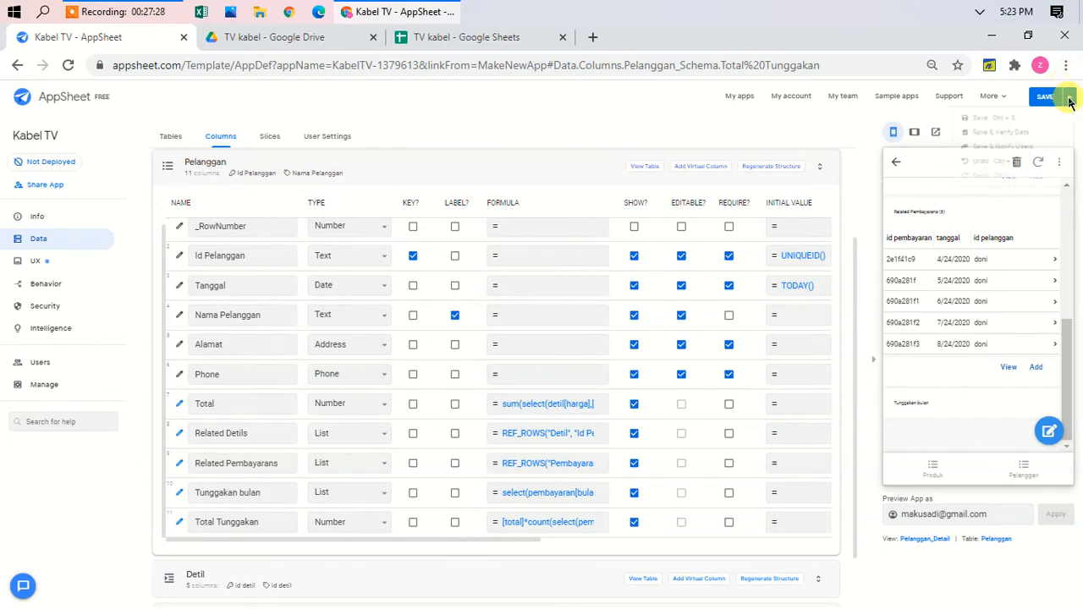
Step: Save & Verify Data, then confirm Ani's record shows Total Tunggakan 200,000 in the preview
left_click(1018, 136)
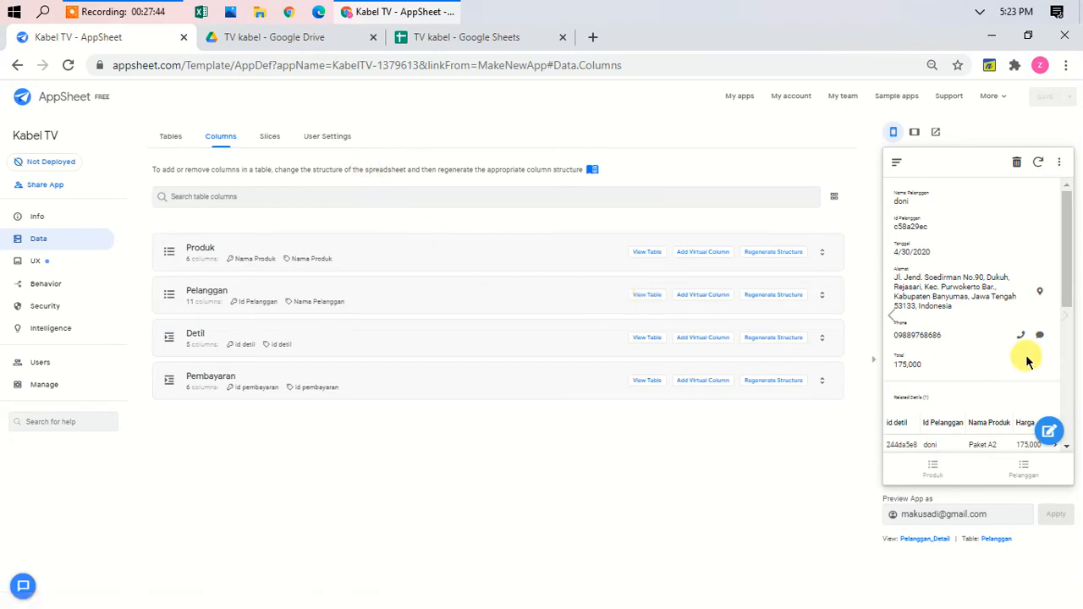
left_click_drag(1066, 252, 1071, 209)
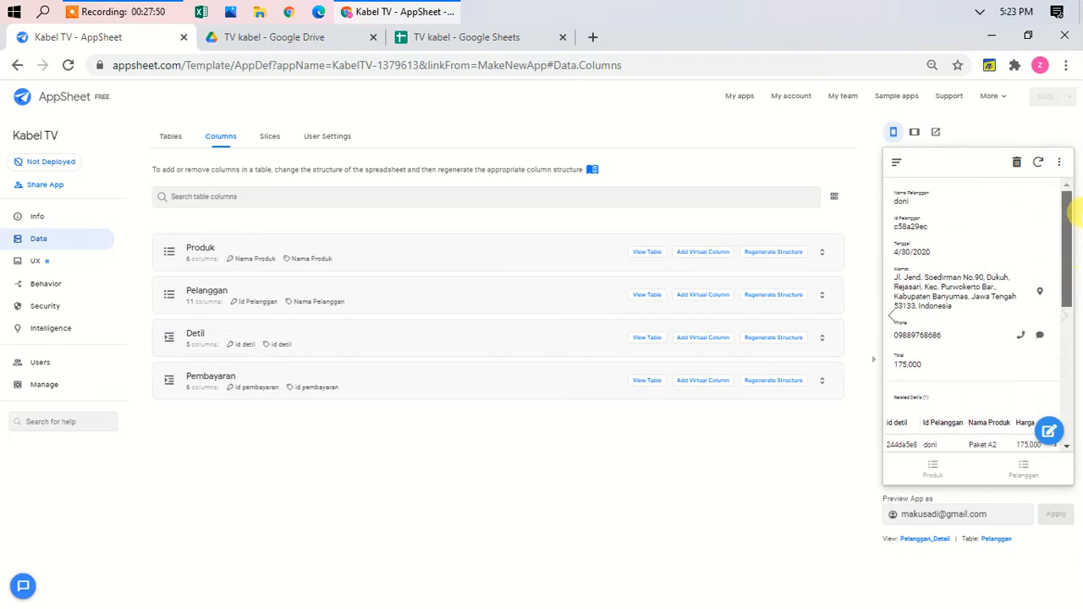
left_click(895, 319)
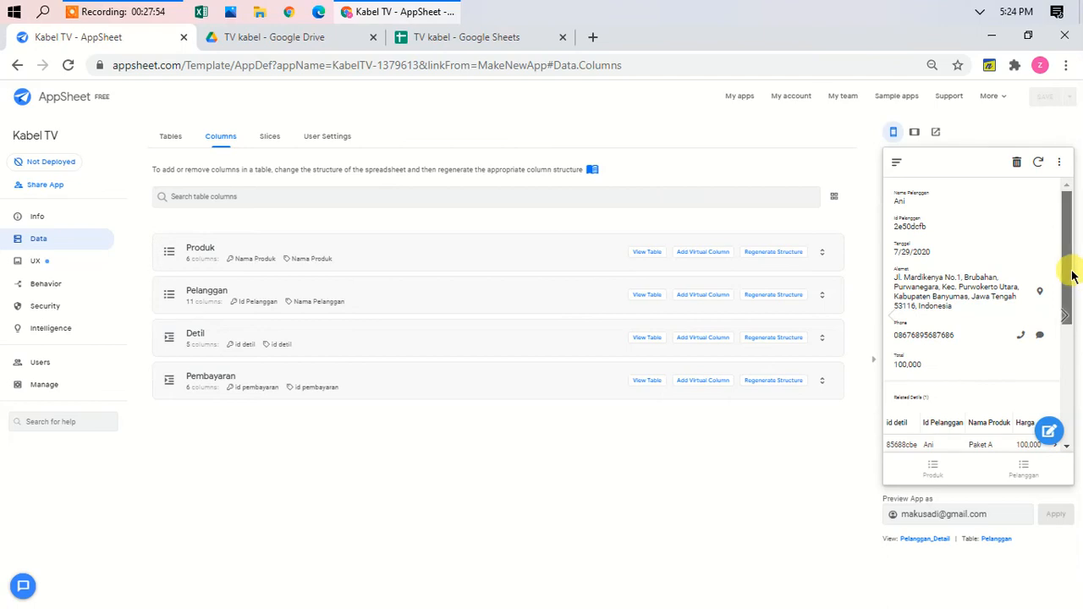
left_click_drag(1073, 276, 1068, 382)
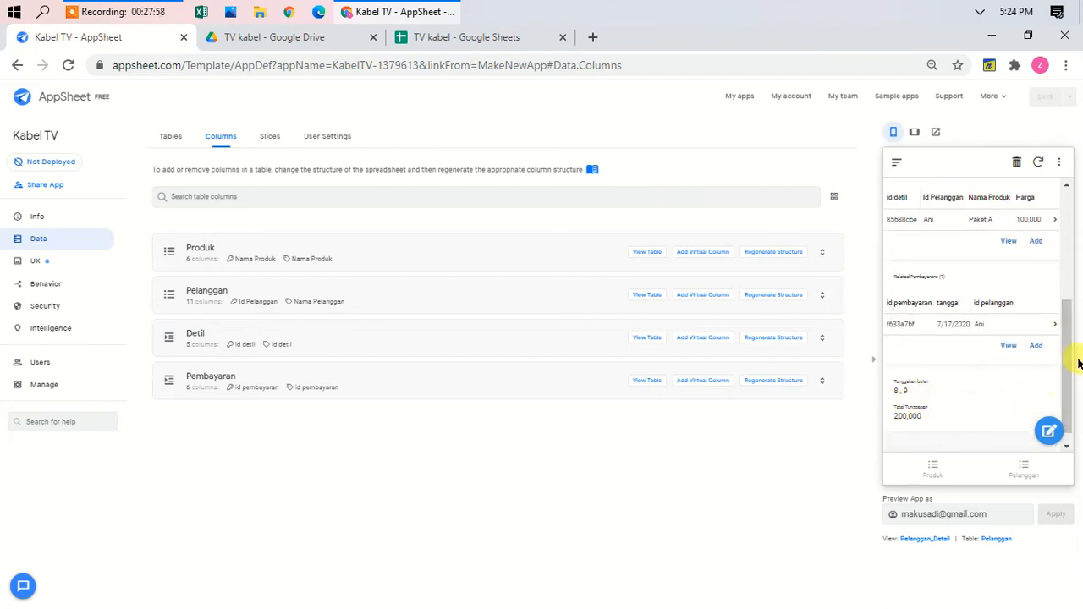
left_click(930, 470)
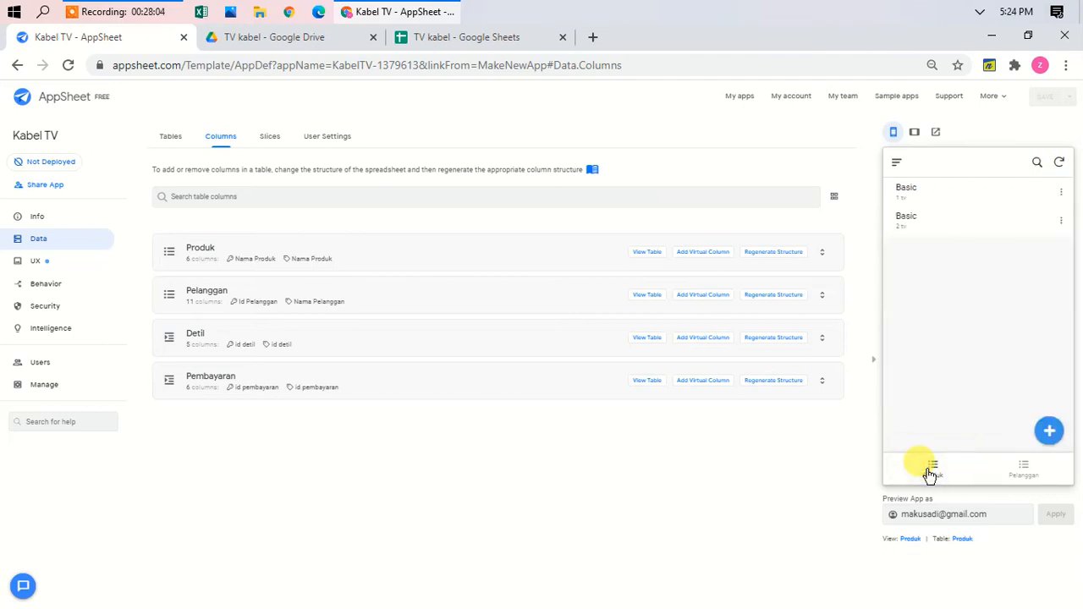
Step: Preview at tablet size and switch the Produk view from cards to a table
left_click(57, 264)
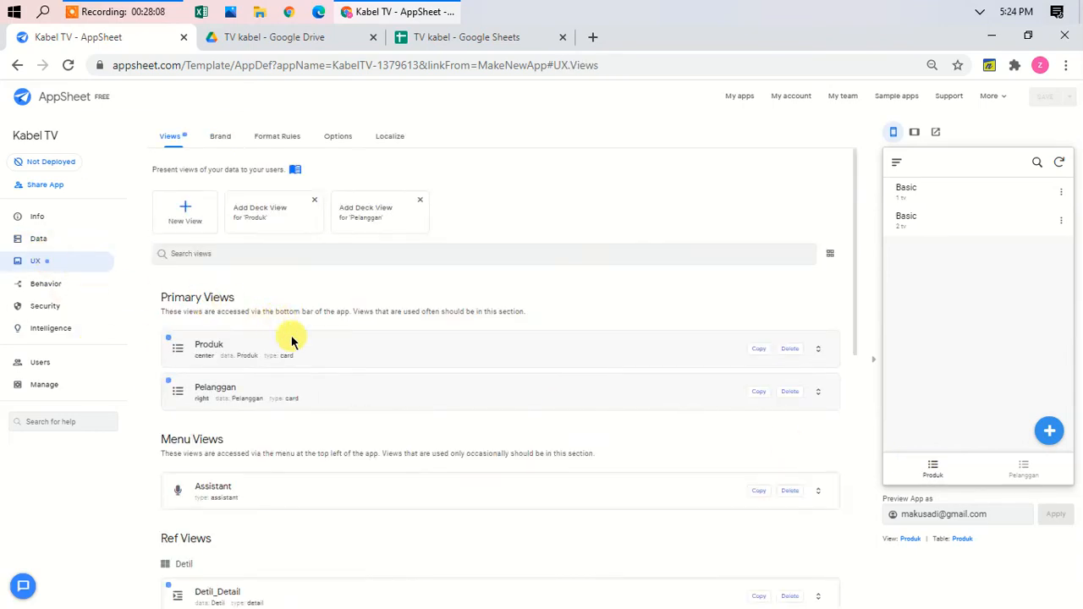
left_click(324, 351)
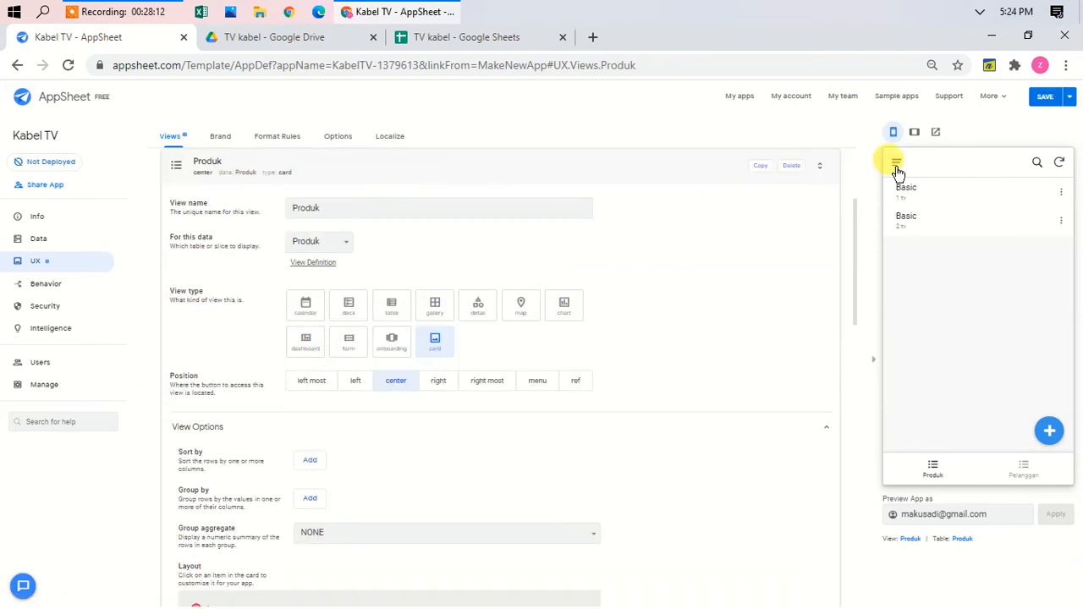
left_click(915, 134)
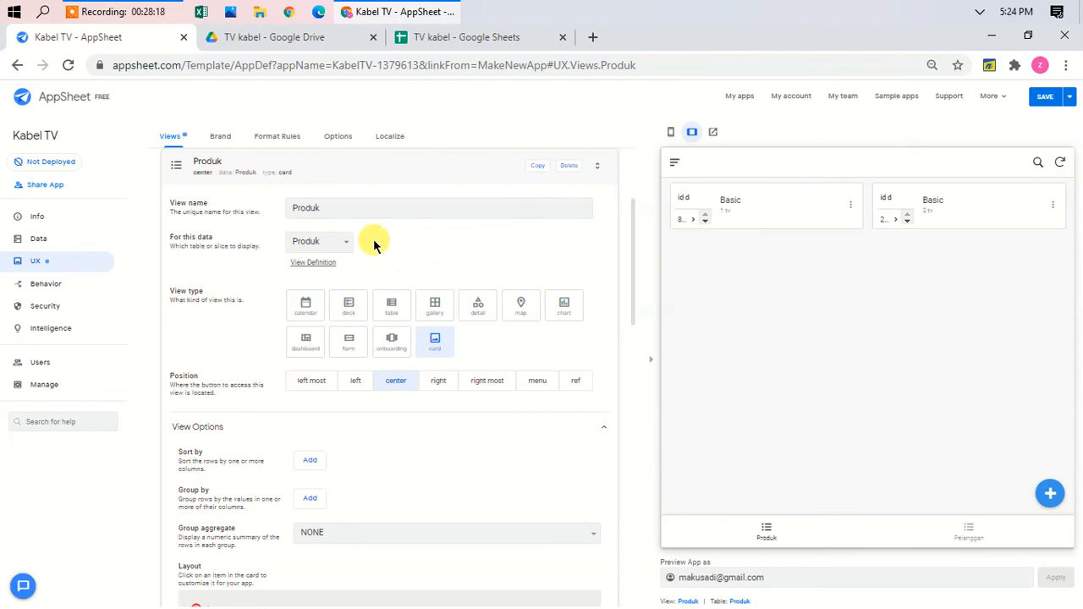
left_click(392, 306)
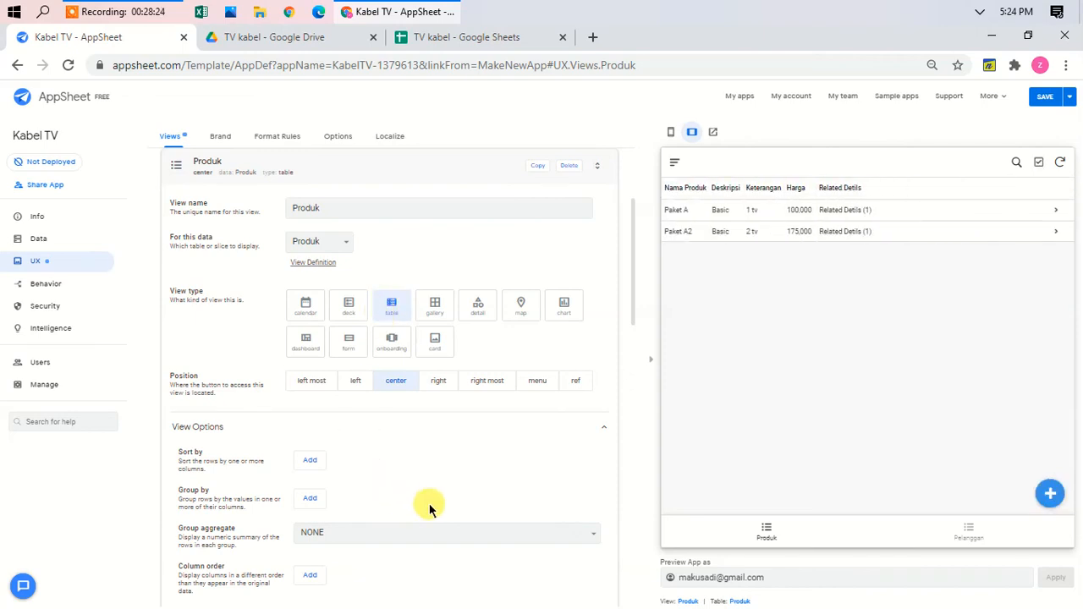
scroll(431, 505, "down", 3)
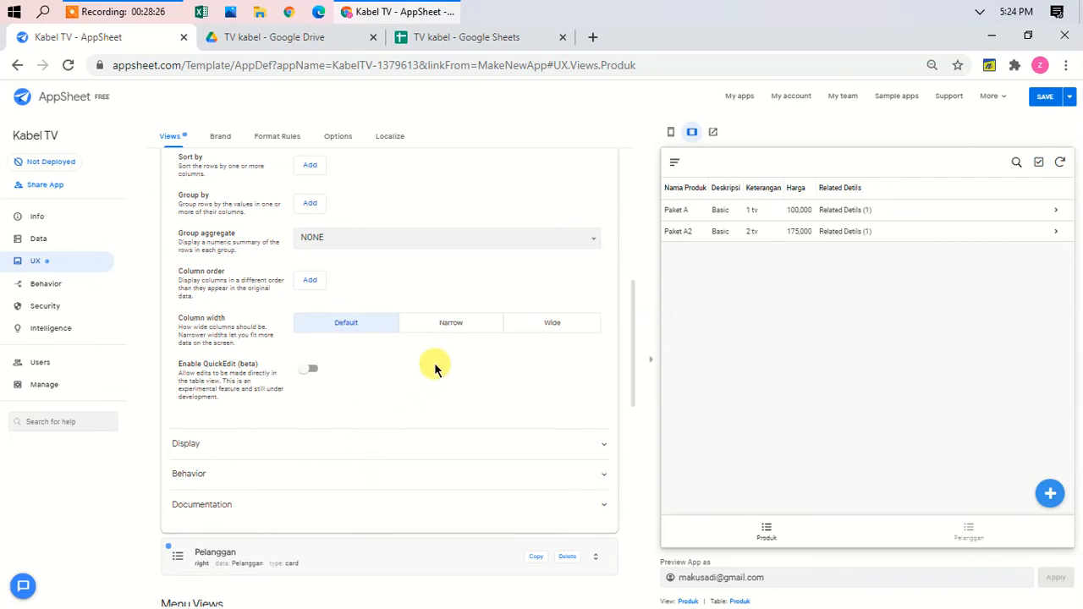
Step: Order the Produk columns Nama Produk, Harga, Deskripsi, Keterangan
left_click(317, 282)
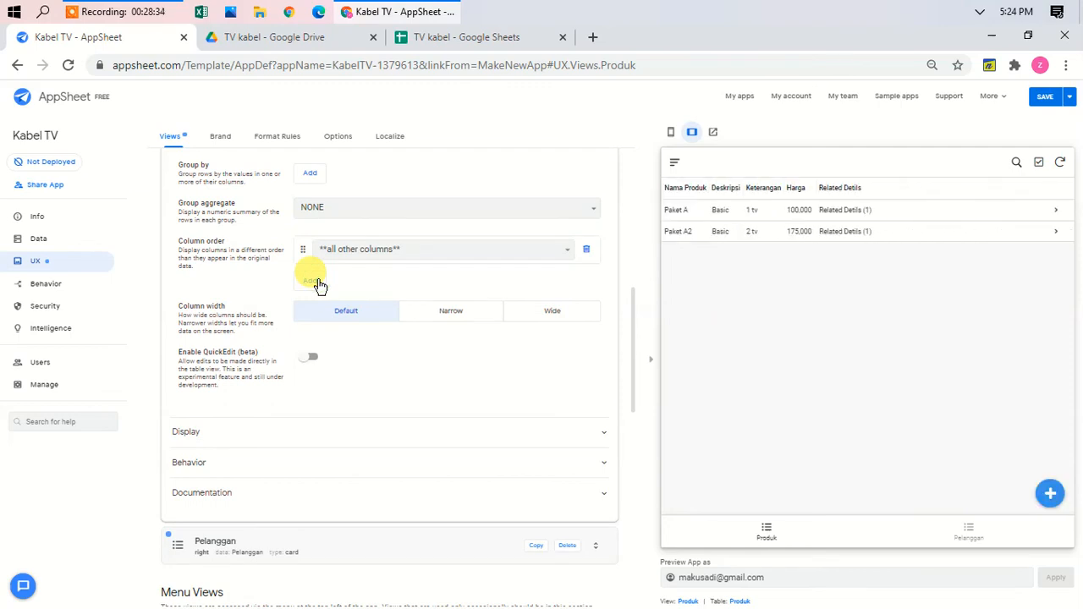
left_click(318, 283)
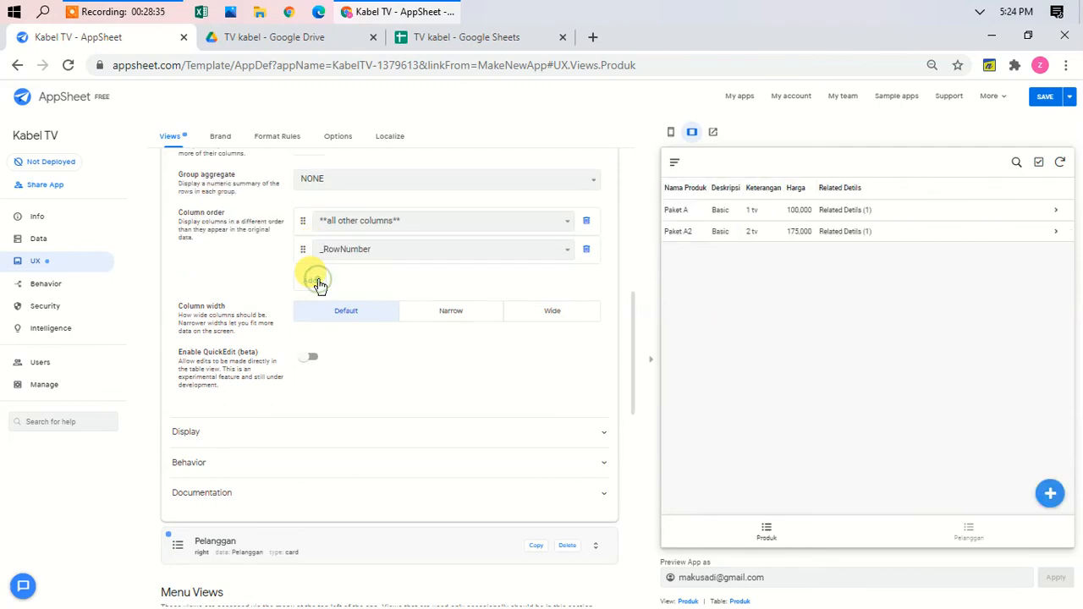
left_click(420, 221)
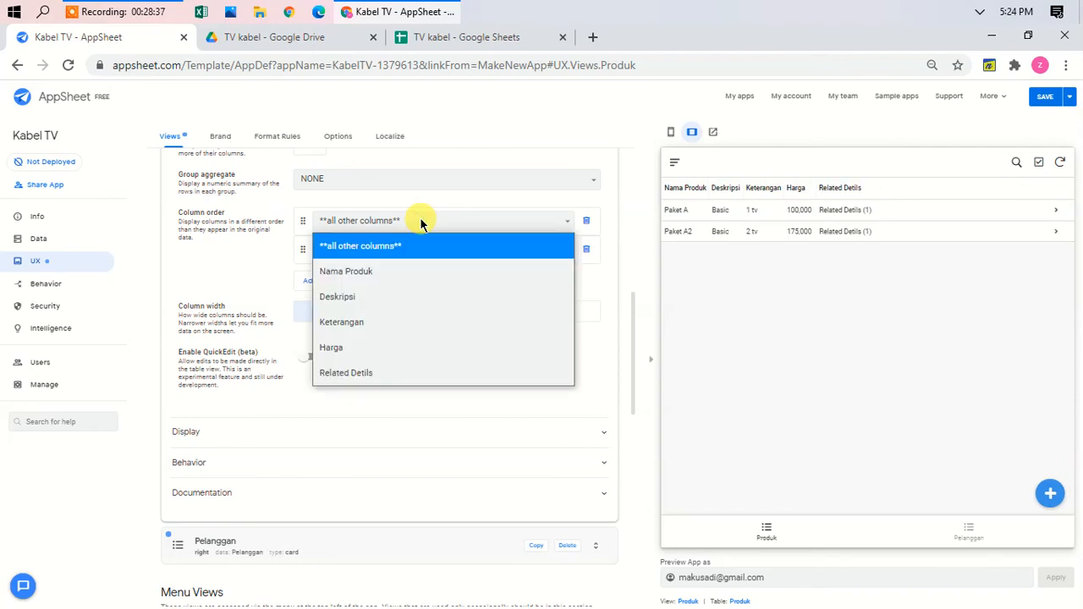
left_click(407, 277)
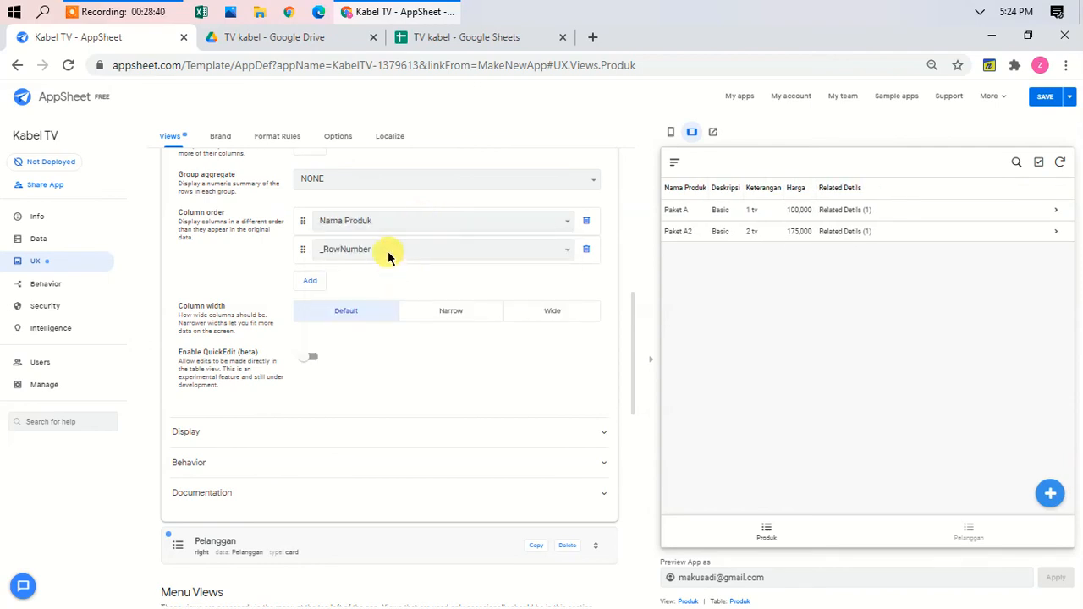
left_click(388, 254)
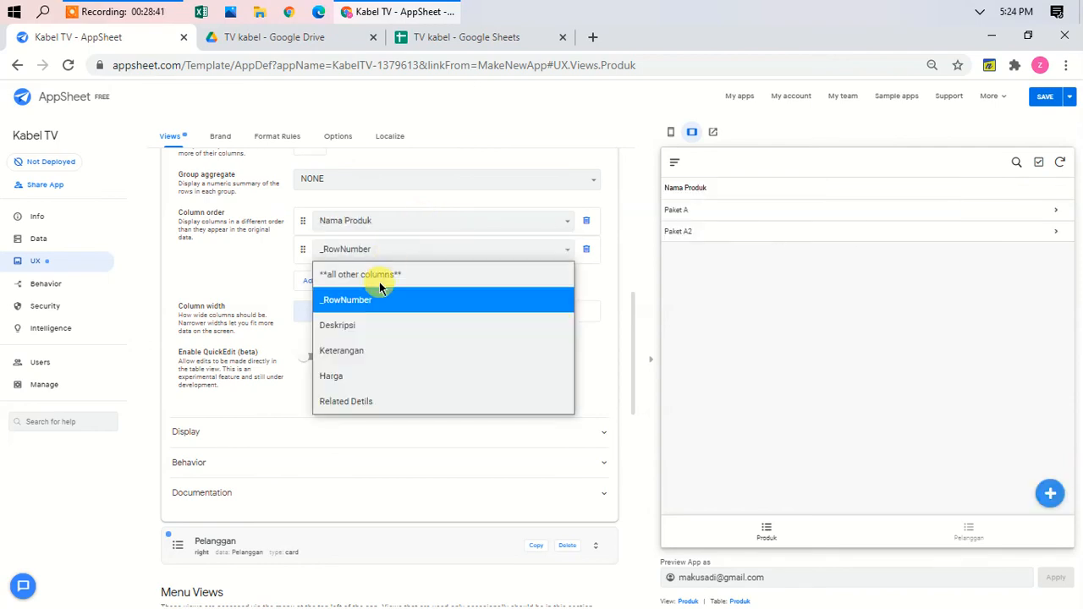
left_click(367, 330)
left_click(317, 281)
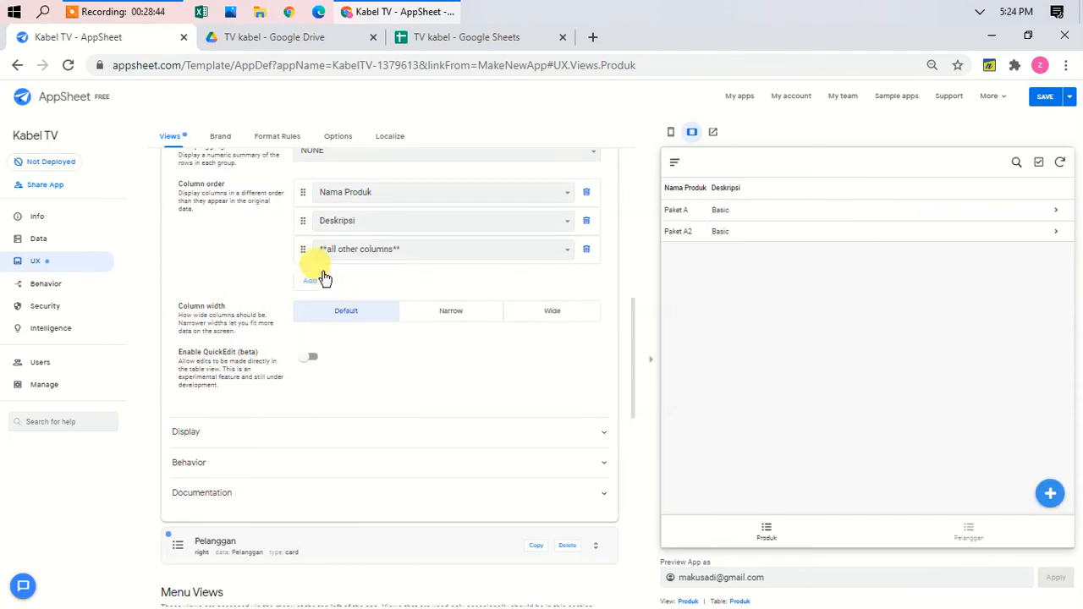
left_click(387, 248)
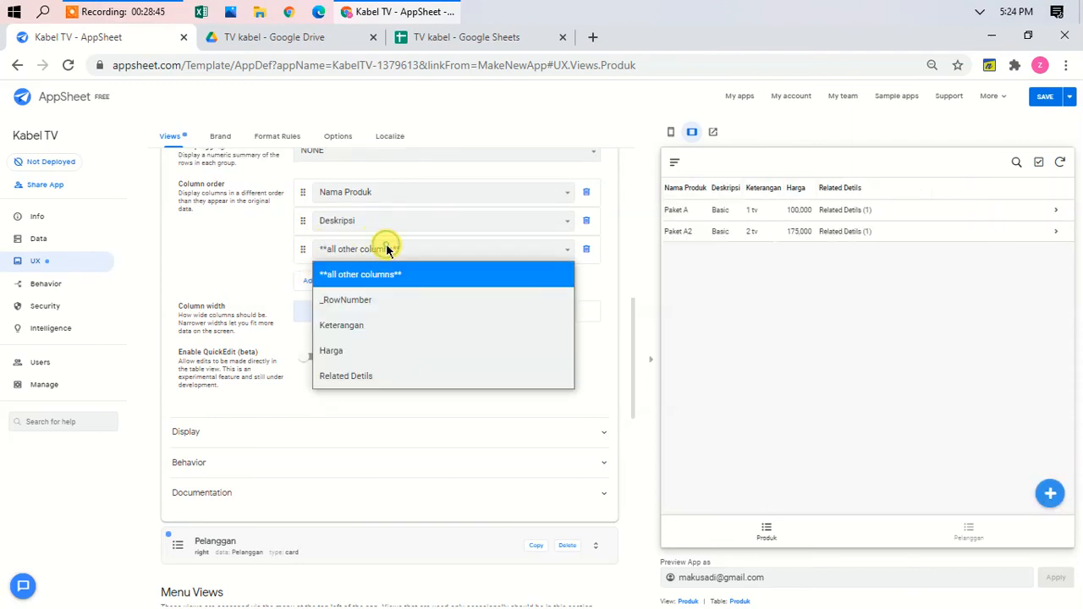
left_click(363, 328)
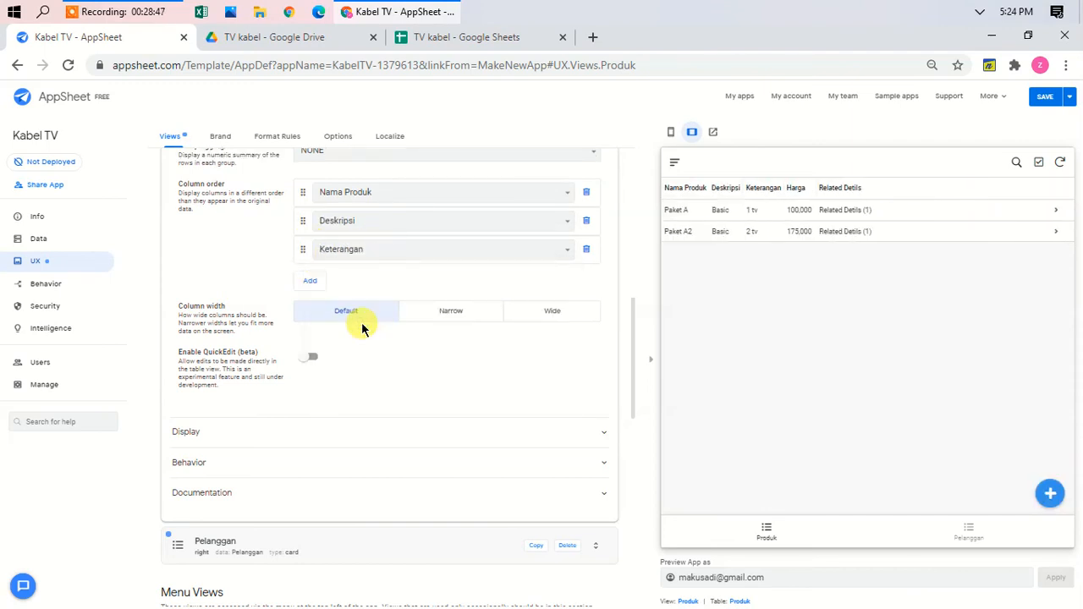
left_click(312, 282)
left_click(363, 247)
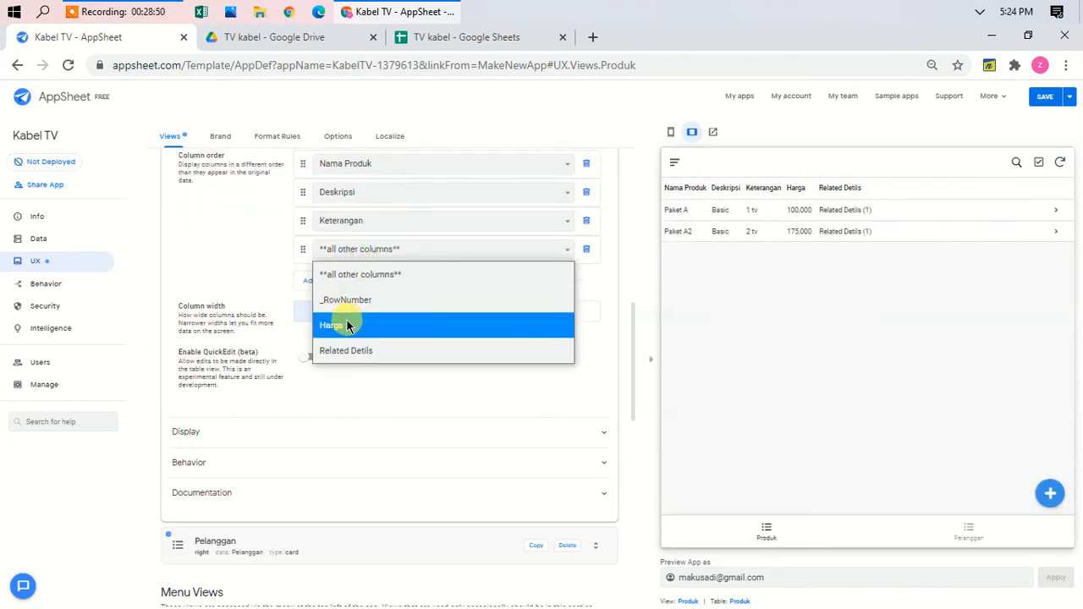
left_click(347, 326)
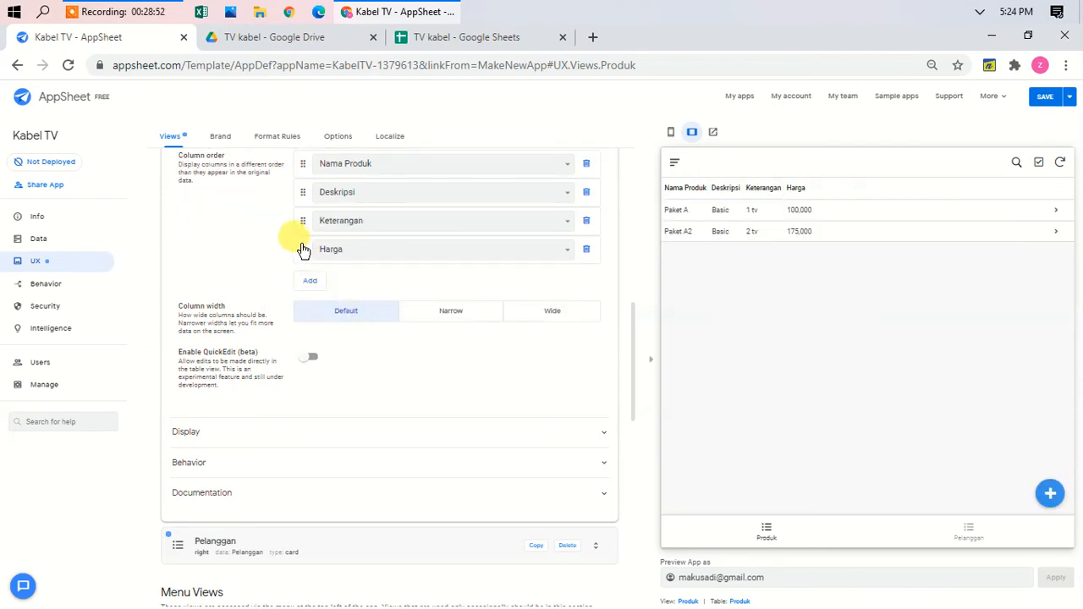
left_click_drag(303, 249, 306, 210)
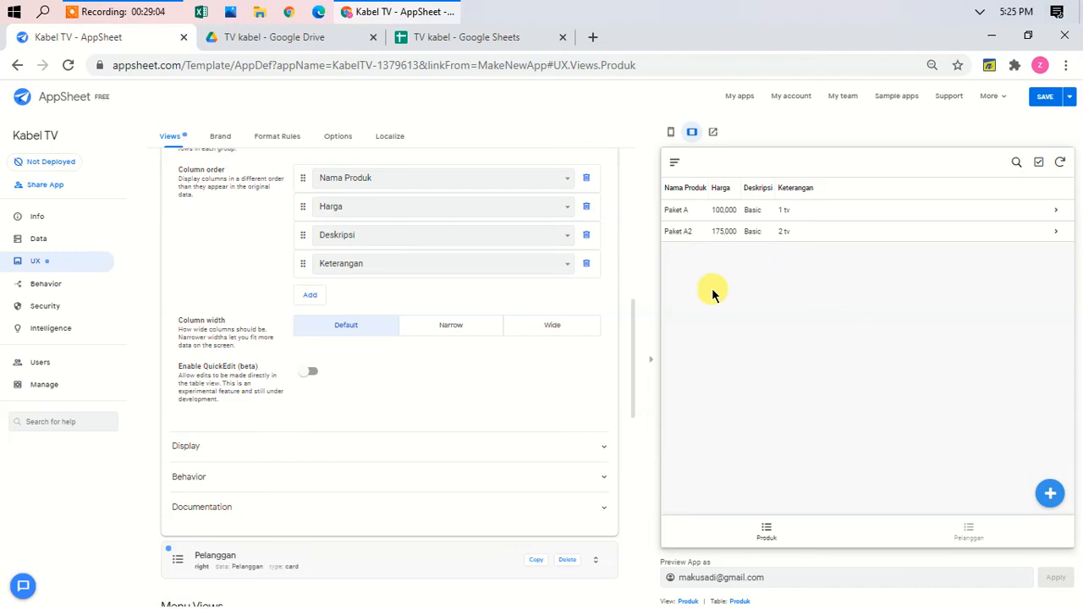
Step: Collapse and reopen the Produk view's settings
scroll(480, 433, "up", 8)
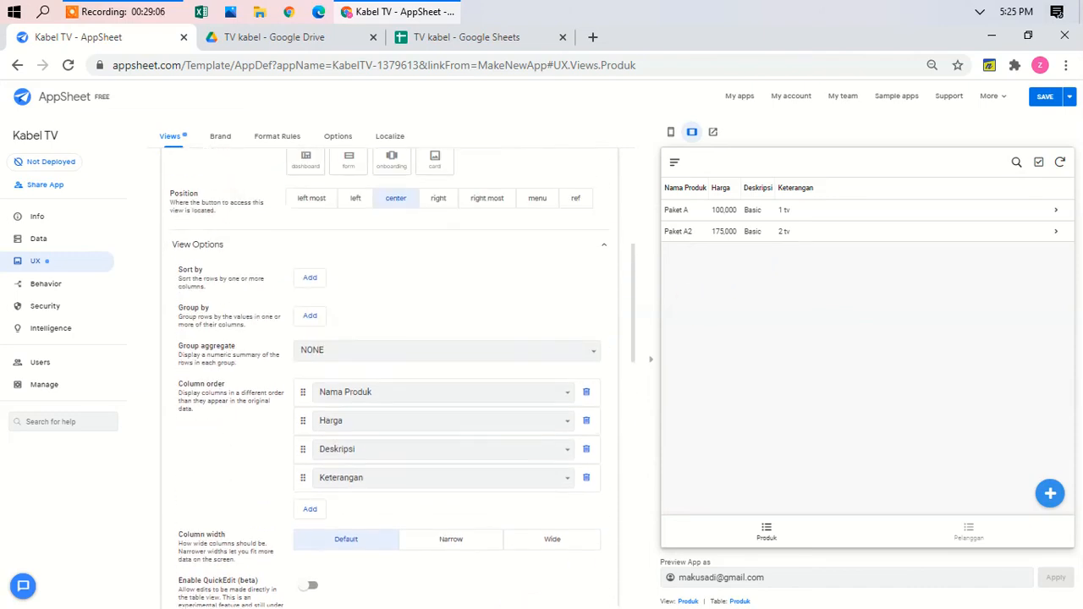
scroll(389, 339, "up", 2)
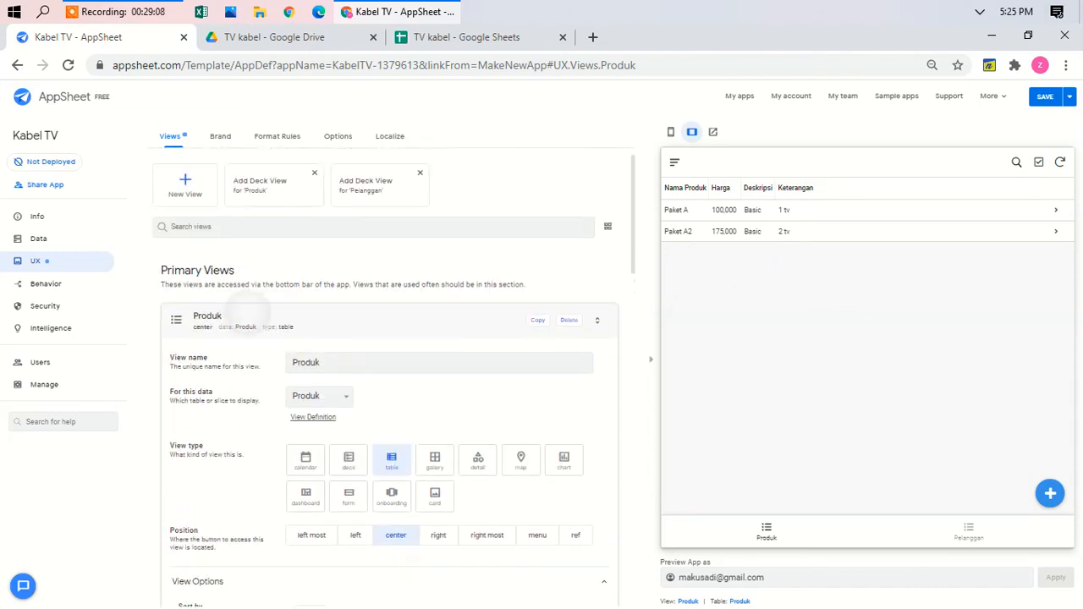
left_click(245, 315)
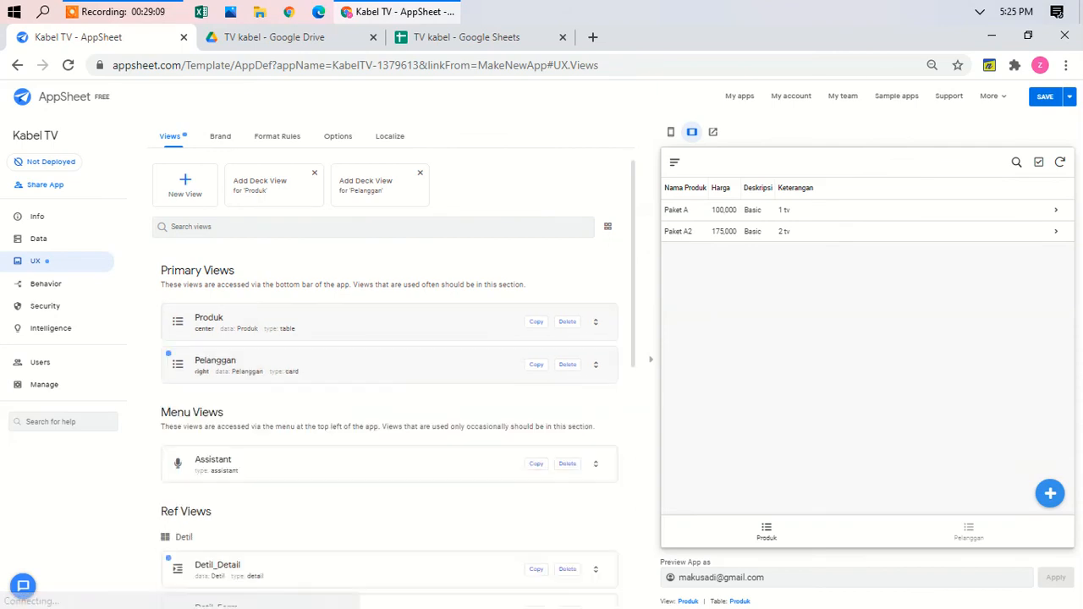
left_click(310, 325)
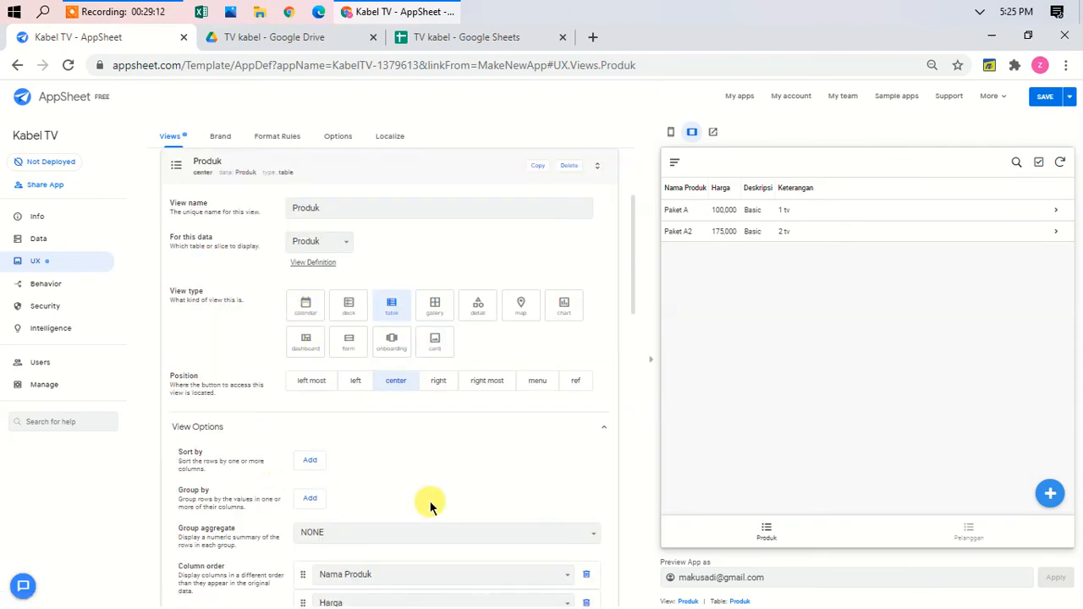
scroll(428, 503, "down", 3)
scroll(423, 507, "down", 4)
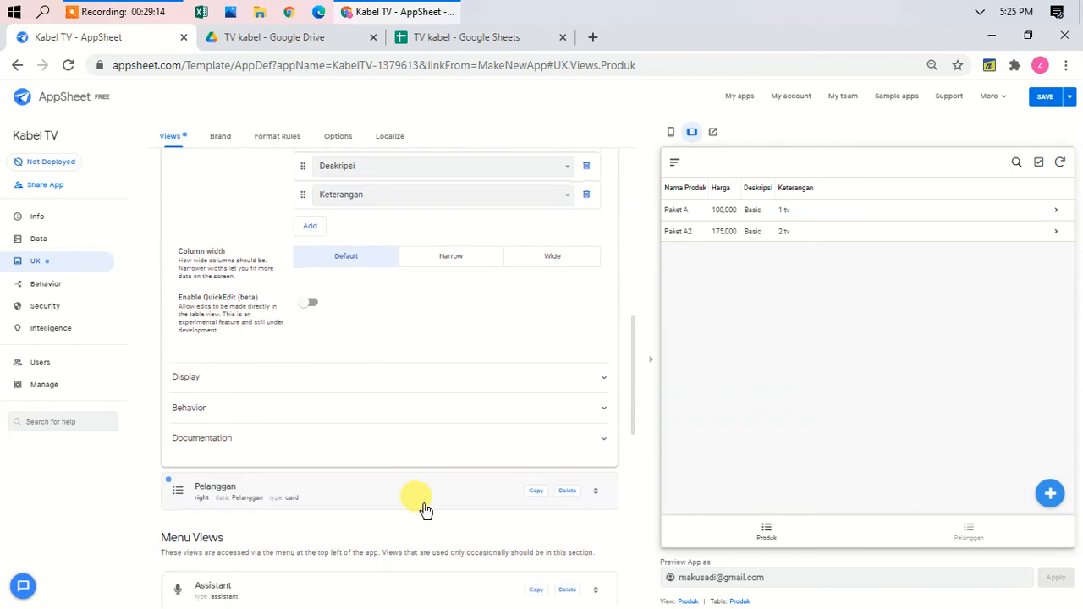
Step: Give the Produk view the satellite dish icon found by searching 'sat'
left_click(311, 378)
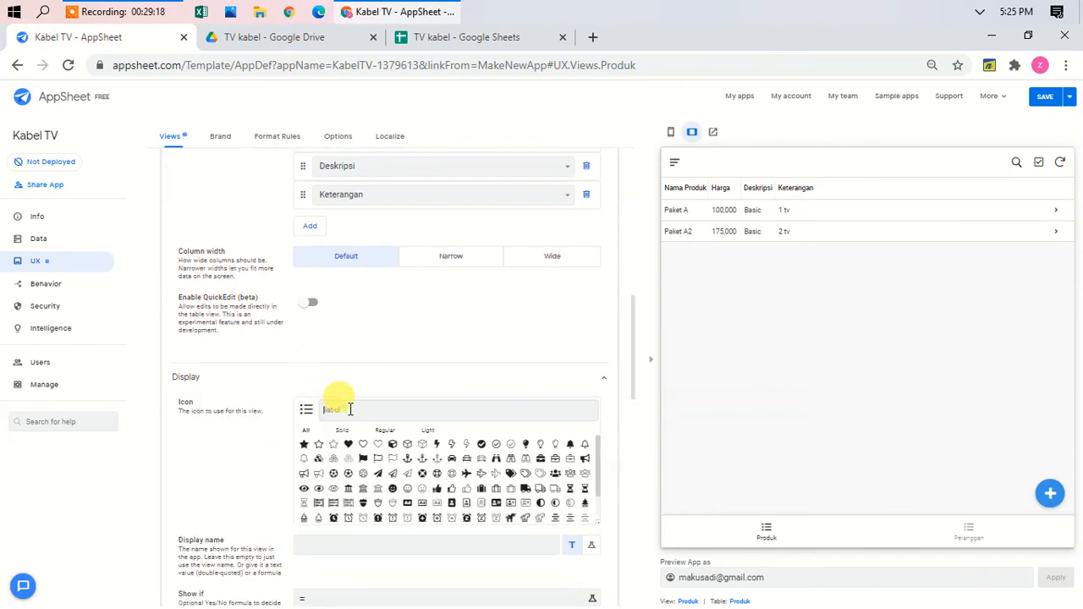
type("s")
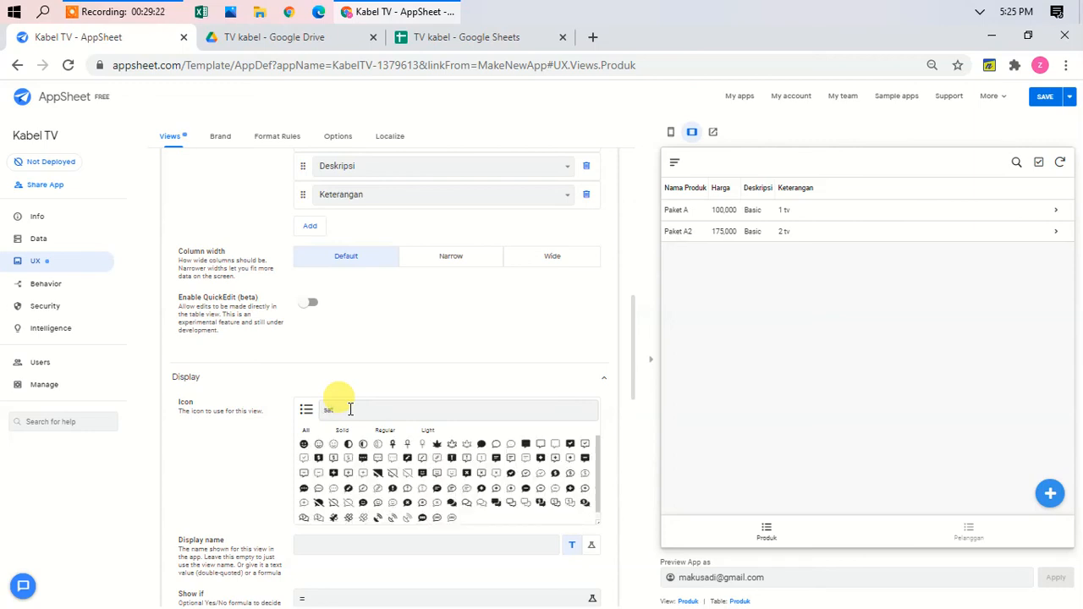
type("at")
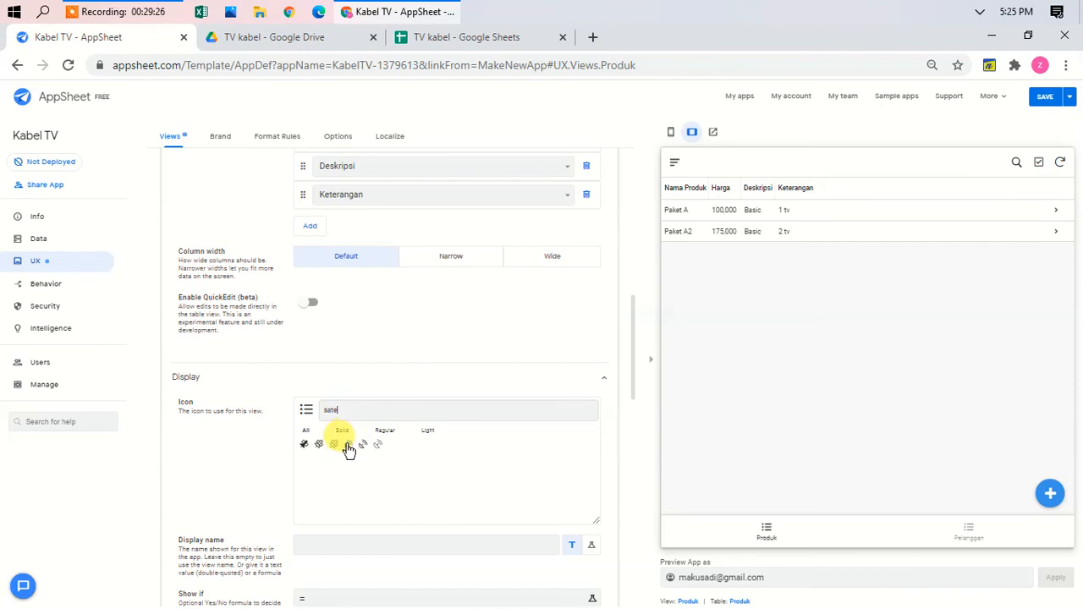
left_click(347, 445)
scroll(347, 448, "up", 10)
left_click(250, 351)
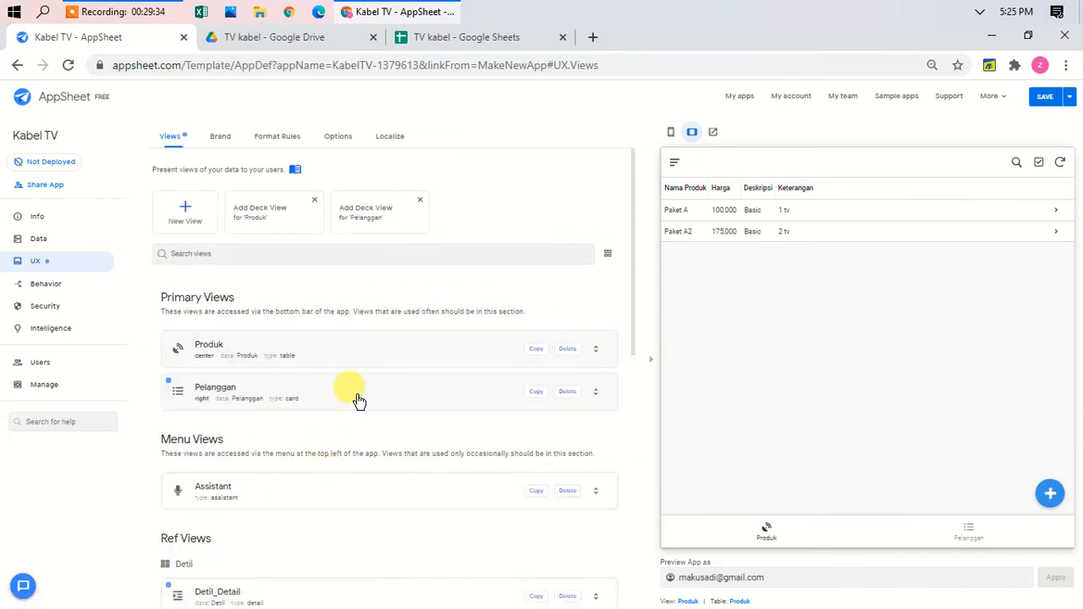
Step: Switch the Pelanggan view from cards to a table
left_click(362, 395)
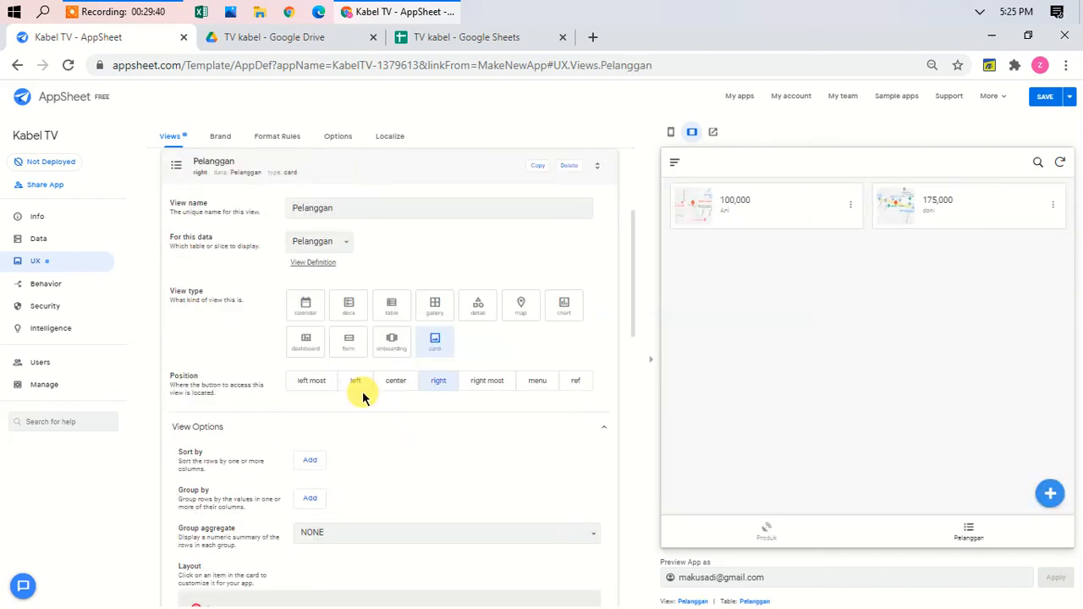
left_click(389, 307)
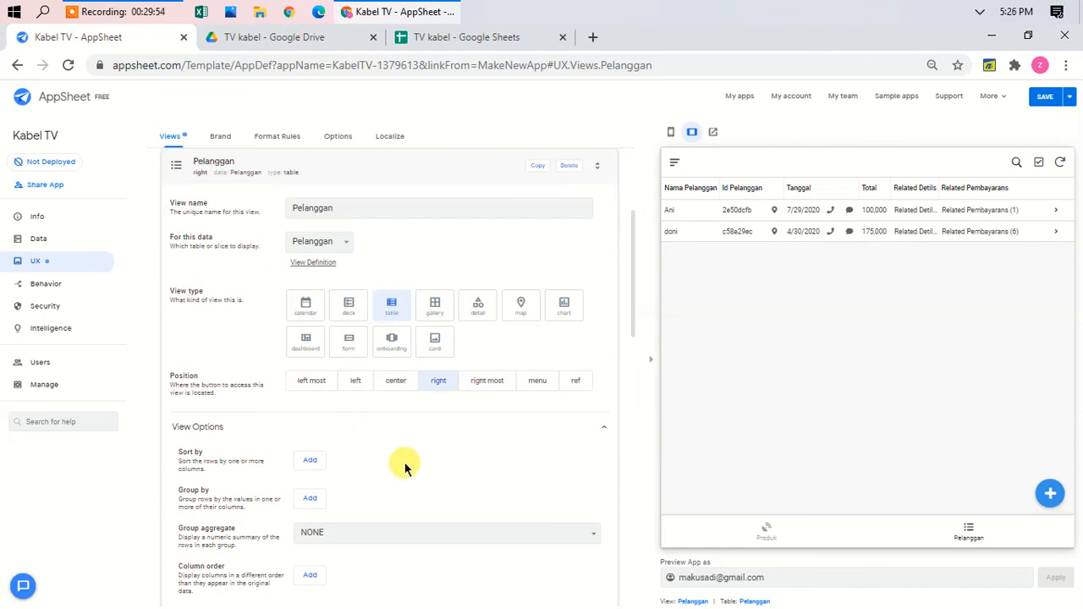
scroll(404, 468, "down", 2)
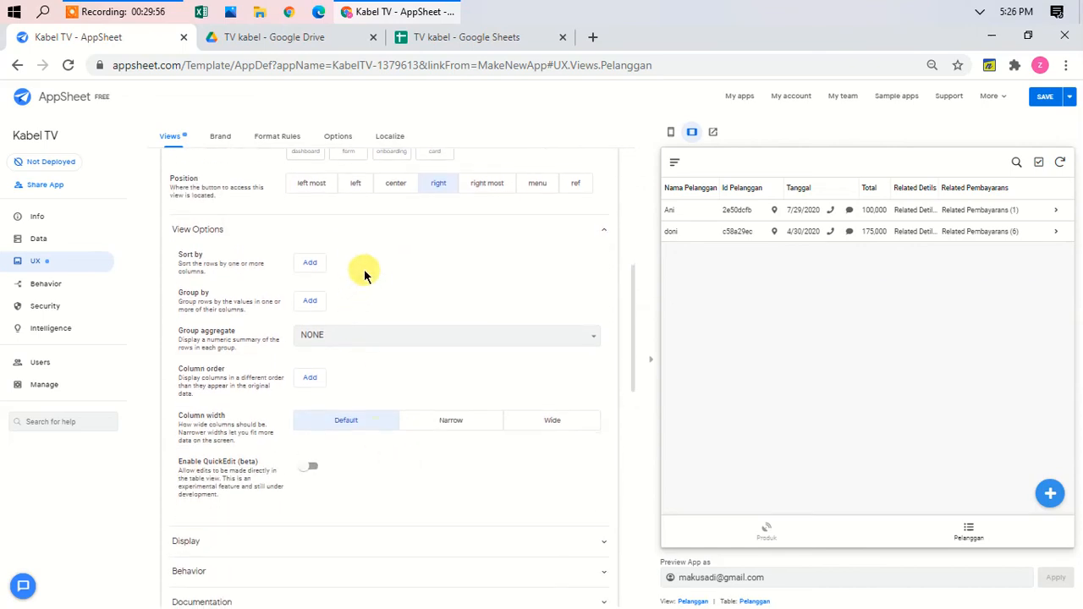
Step: Sort the Pelanggan rows by Total Tunggakan descending, with no Group by rule
left_click(315, 269)
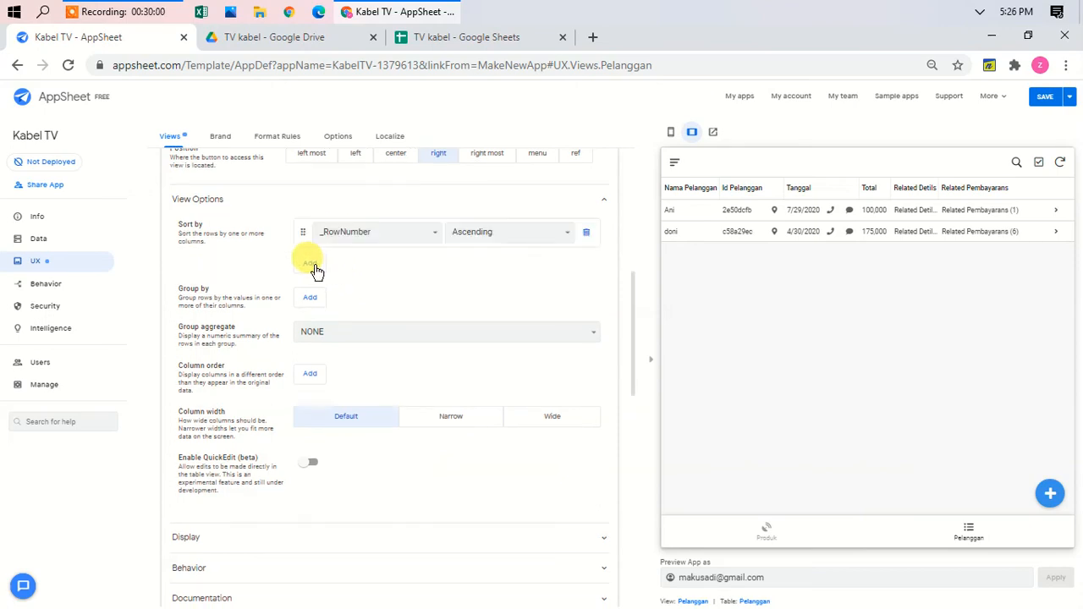
left_click(394, 234)
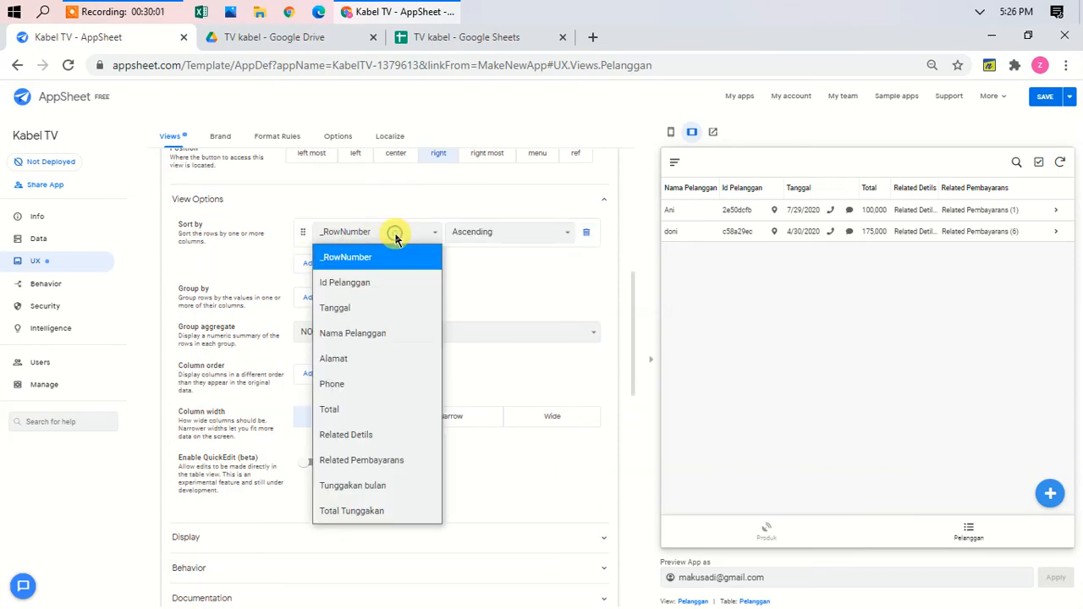
left_click(361, 308)
left_click(503, 234)
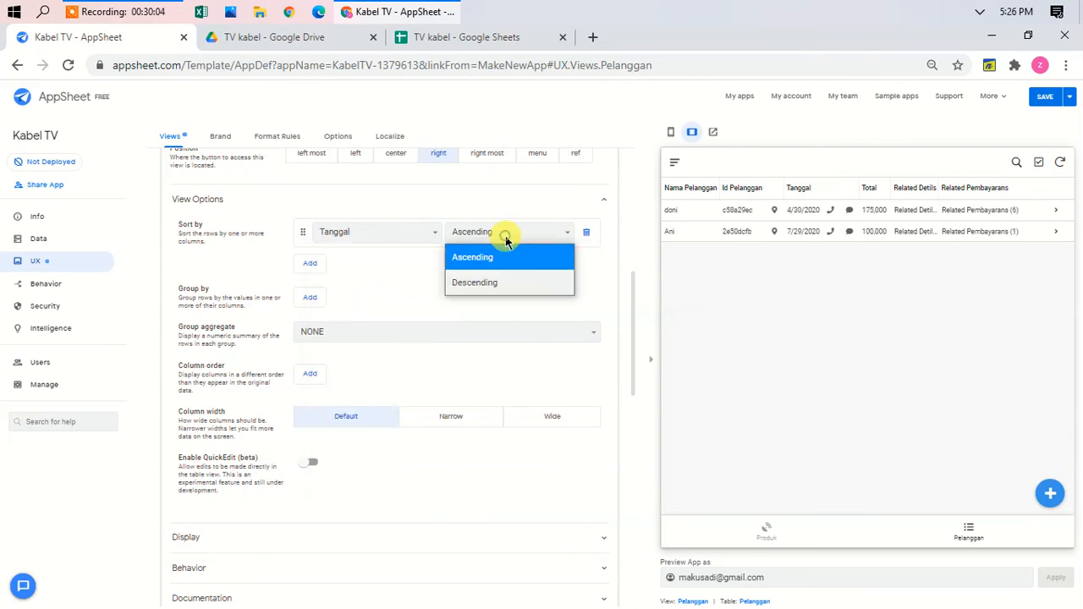
left_click(489, 286)
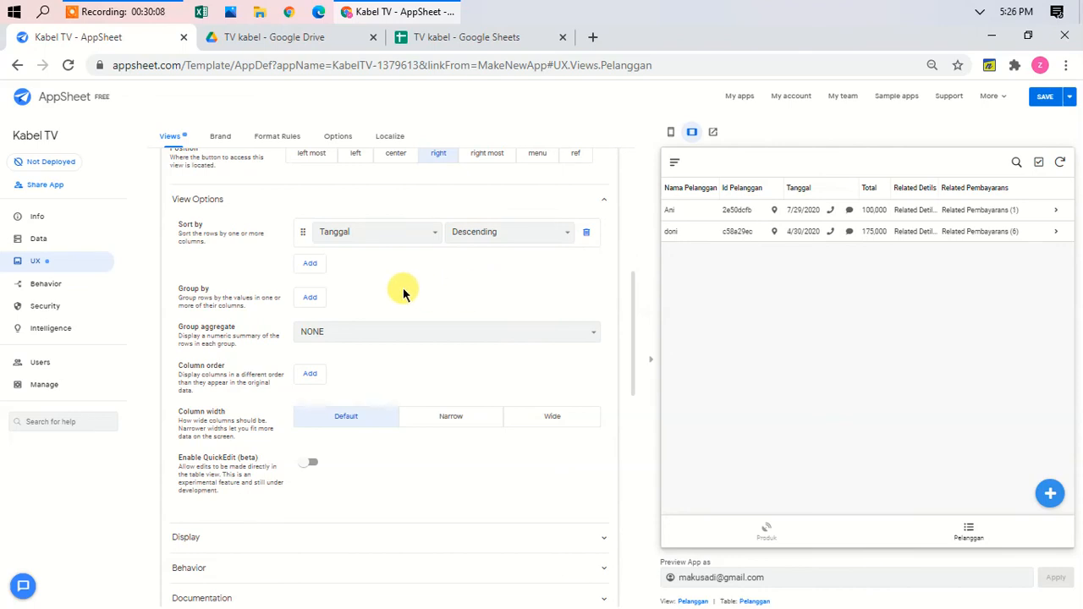
left_click(310, 299)
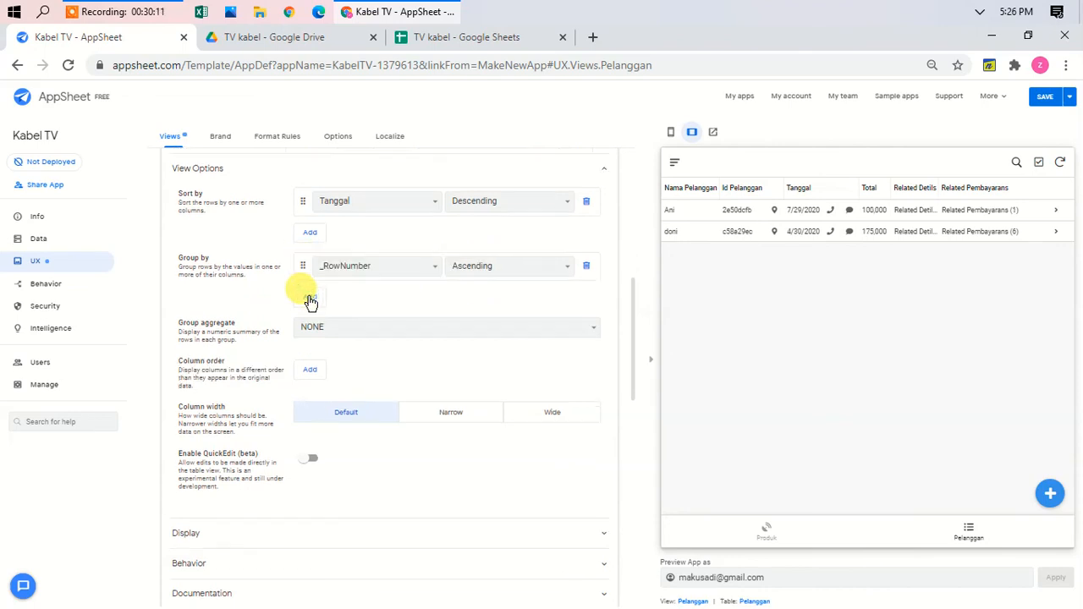
left_click(418, 267)
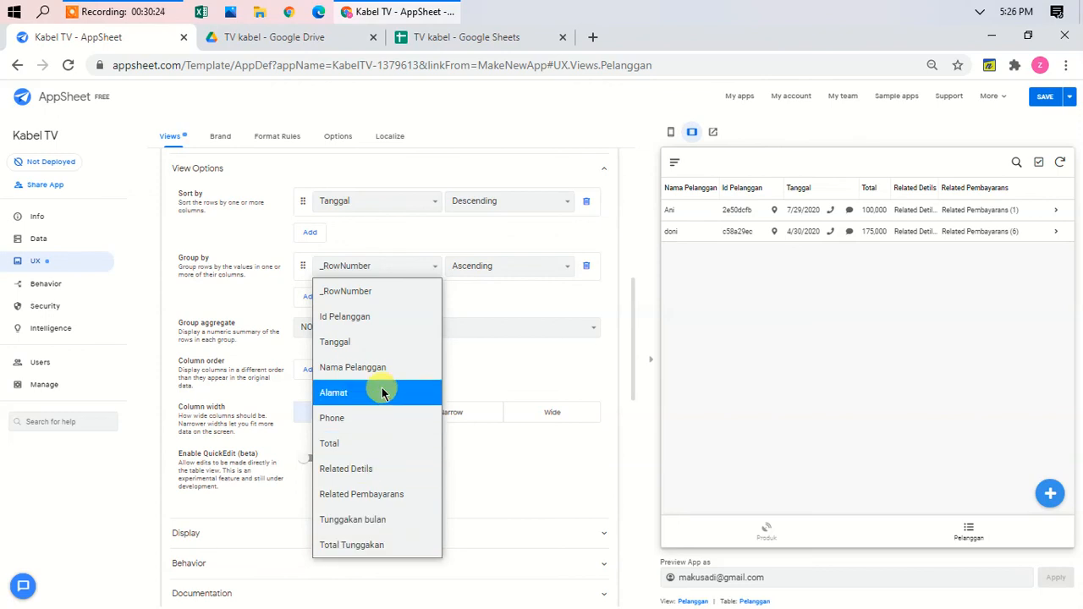
left_click(509, 303)
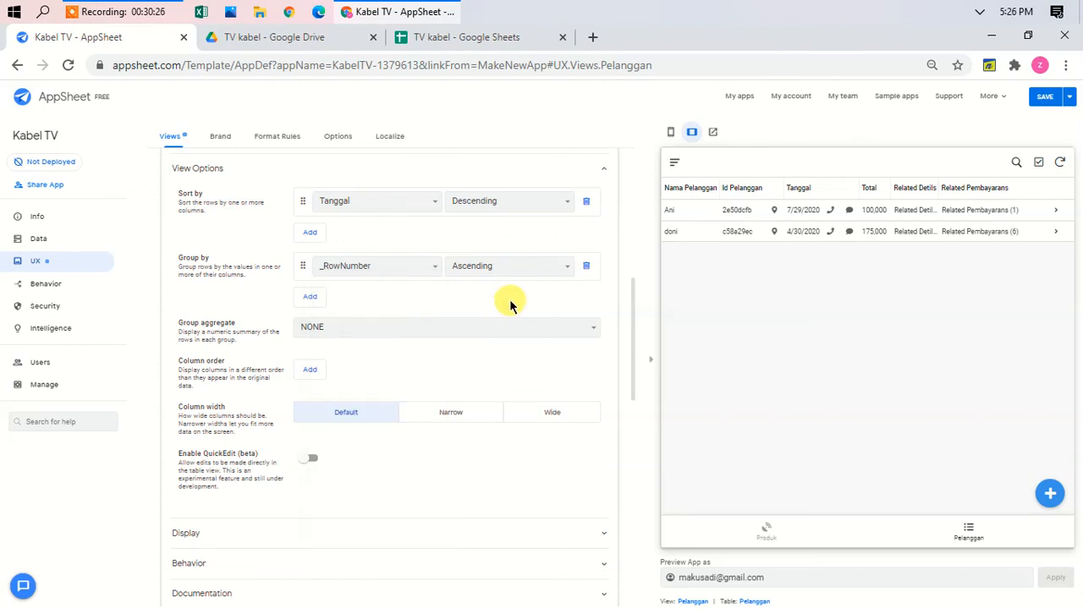
left_click(590, 266)
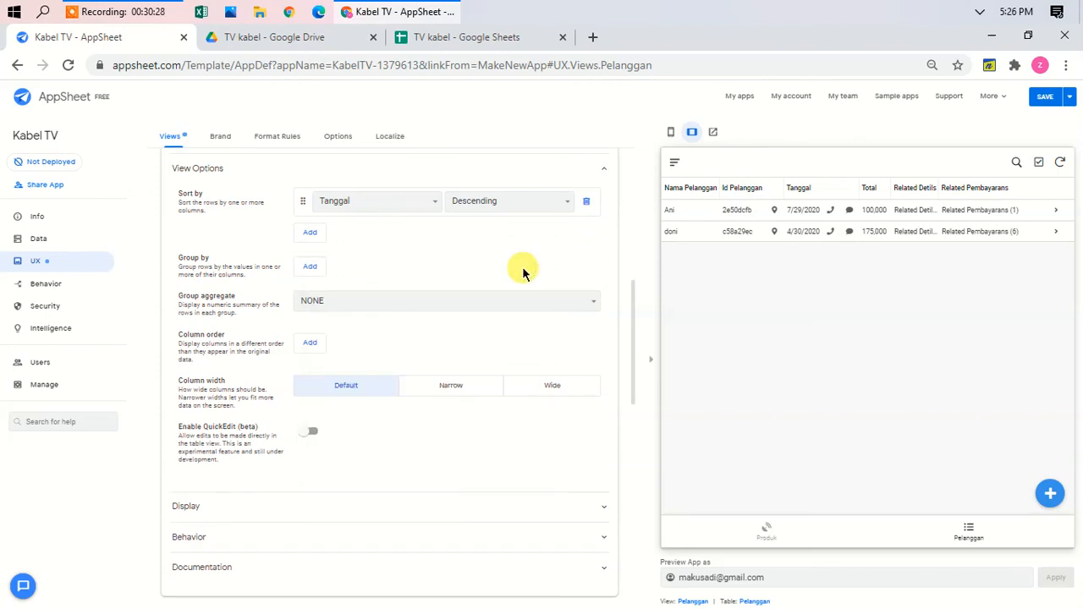
left_click(419, 201)
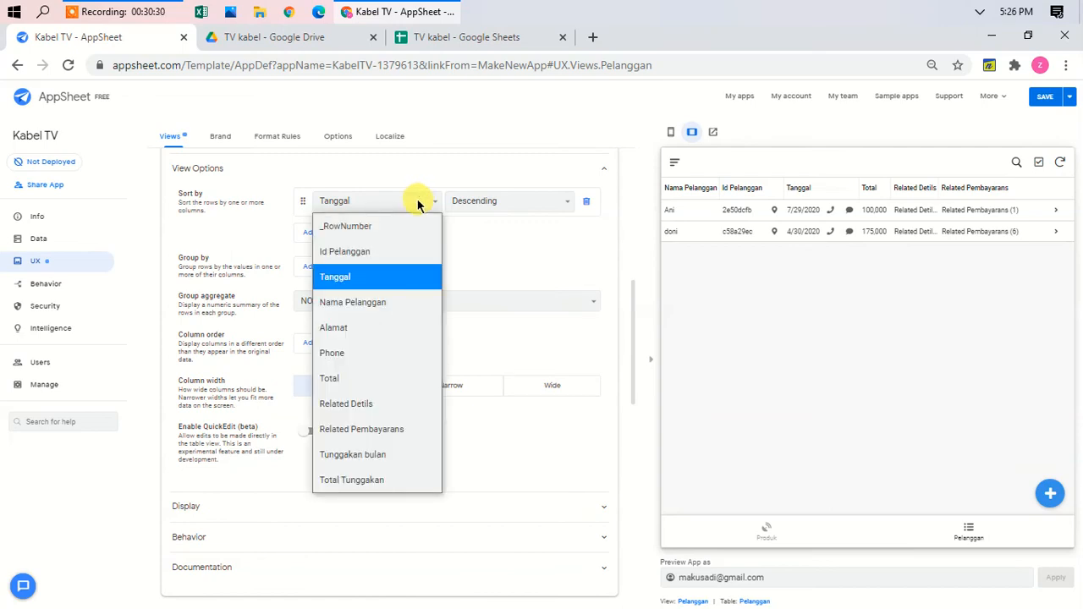
left_click(349, 480)
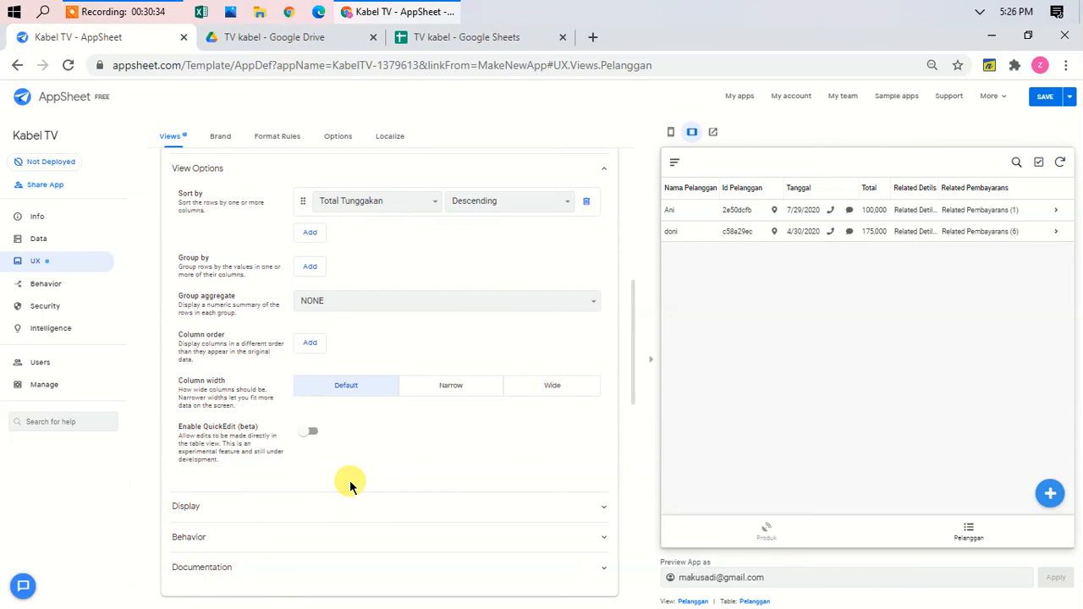
left_click(313, 346)
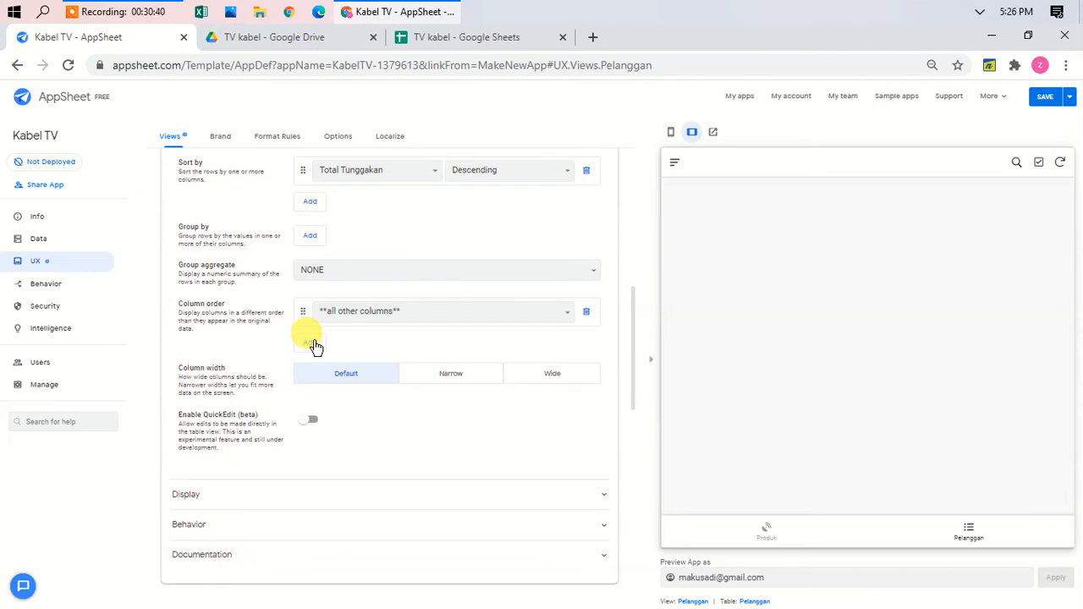
Step: Start the Pelanggan column order with Nama Pelanggan, Alamat and Total
left_click(411, 311)
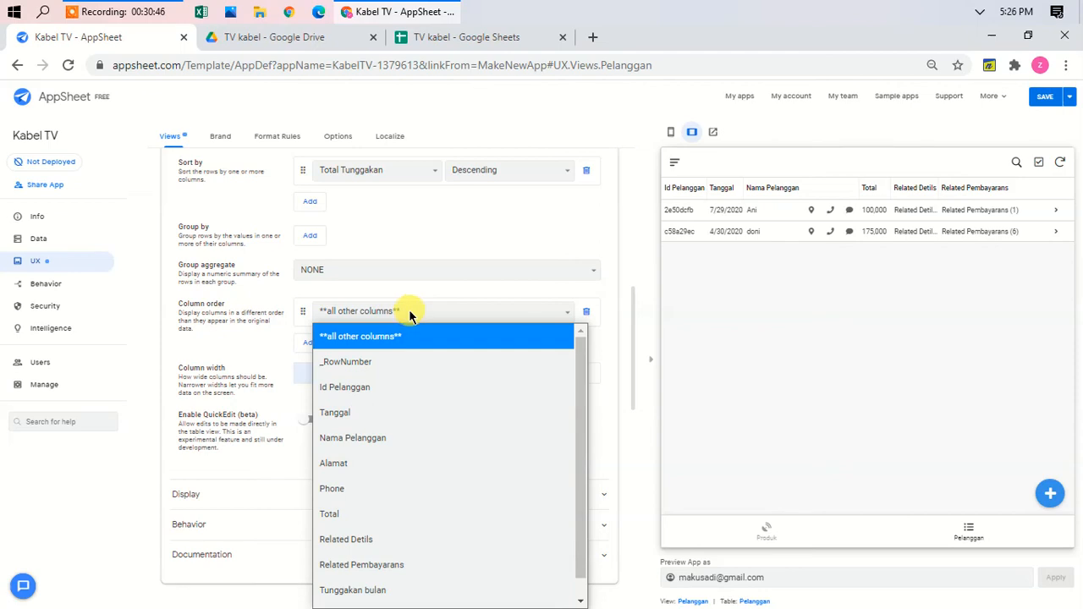
left_click(374, 437)
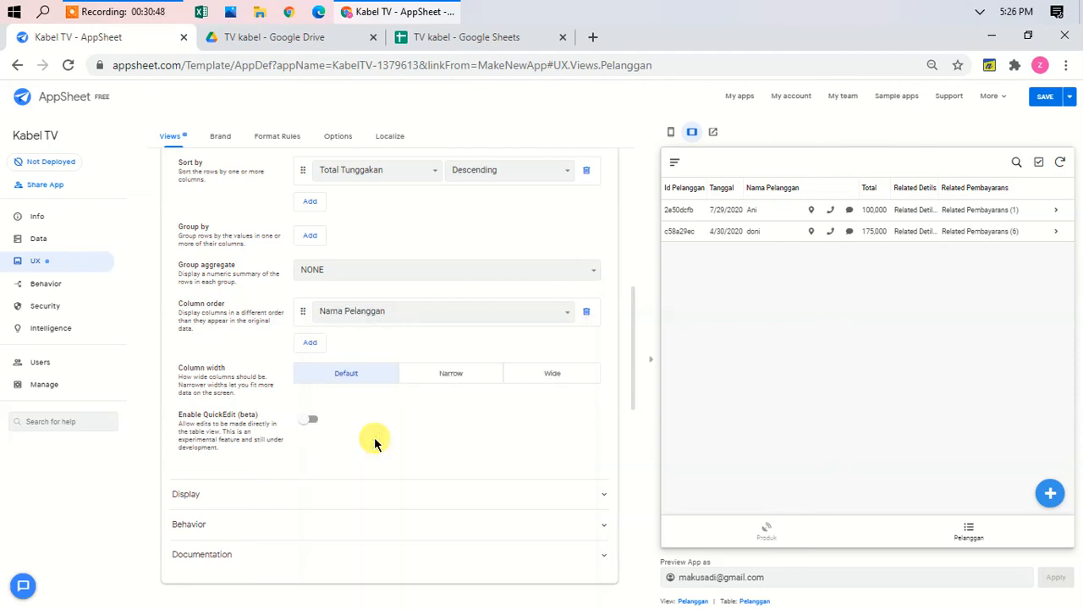
left_click(309, 343)
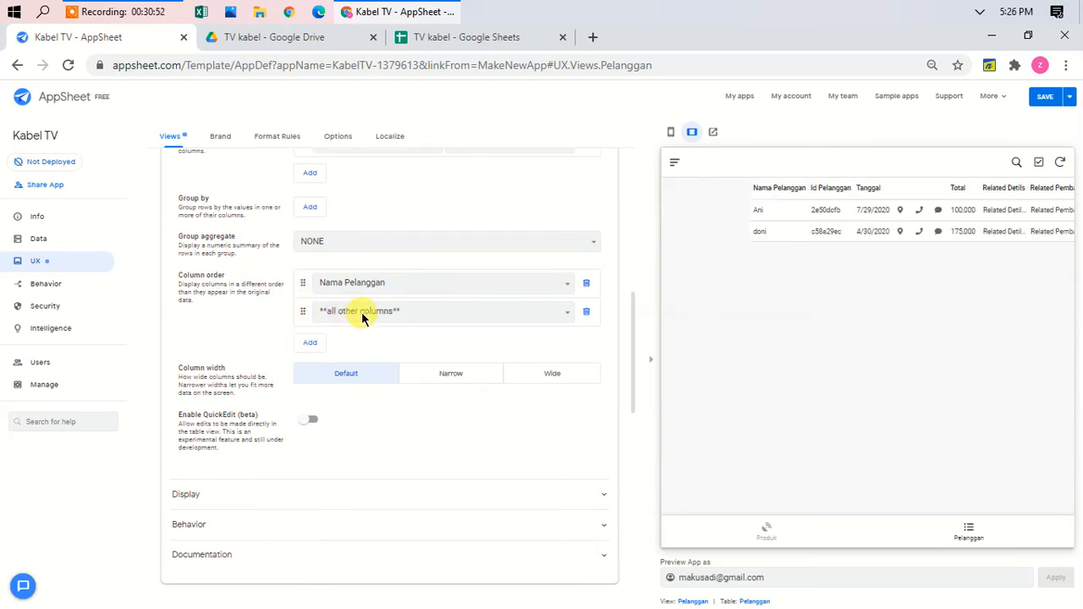
left_click(361, 311)
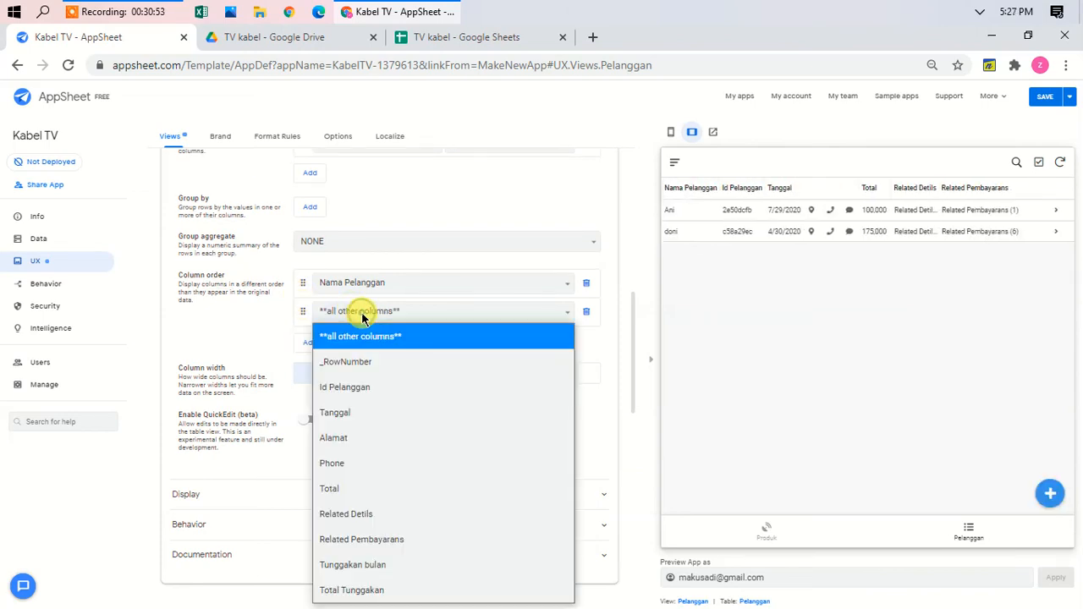
left_click(337, 465)
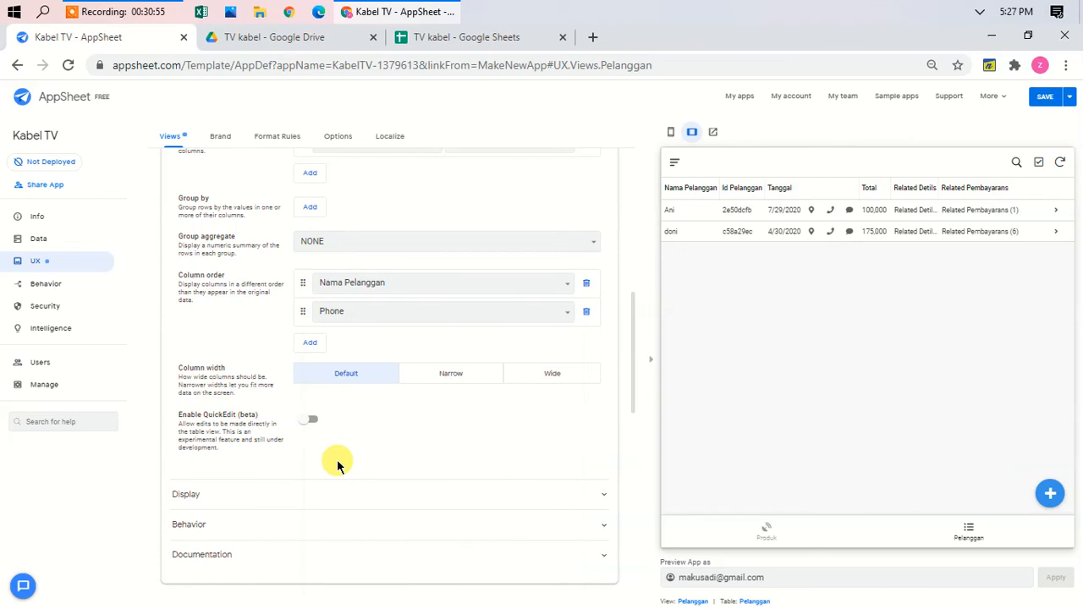
left_click(311, 342)
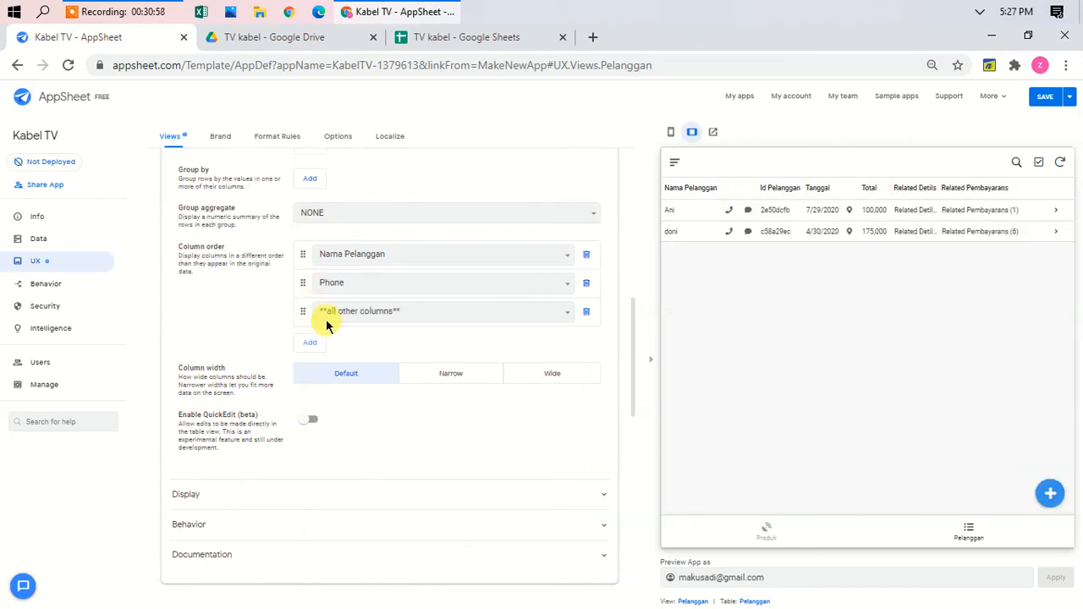
left_click(369, 286)
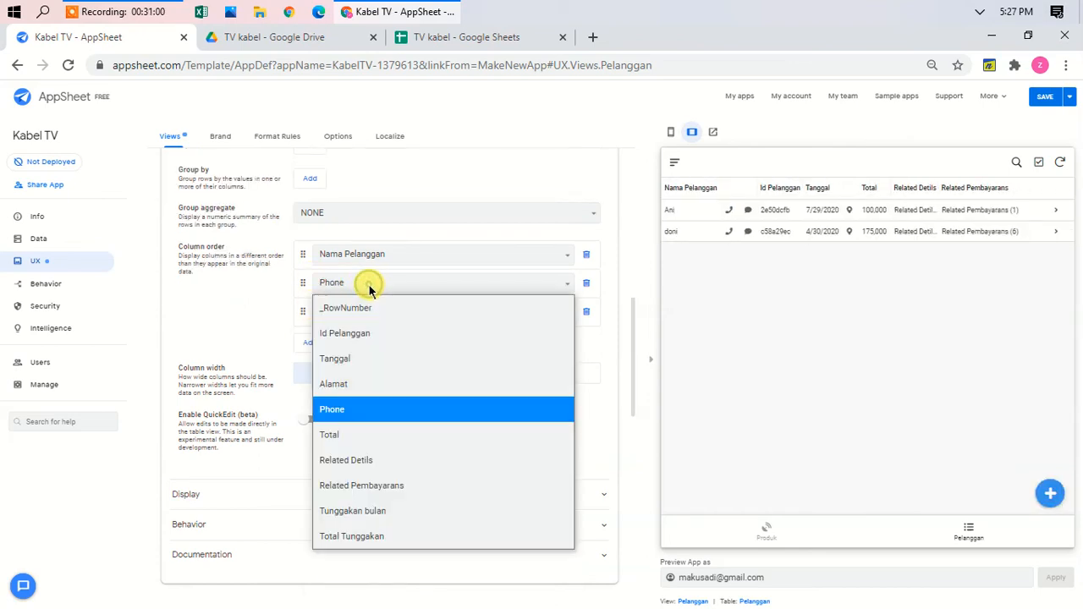
left_click(350, 384)
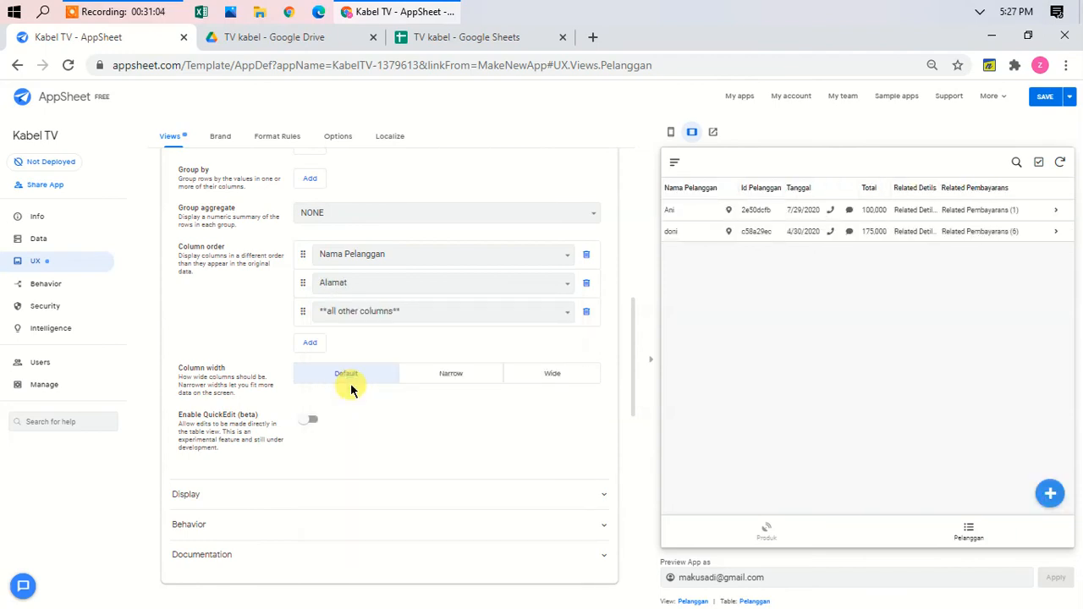
left_click(355, 313)
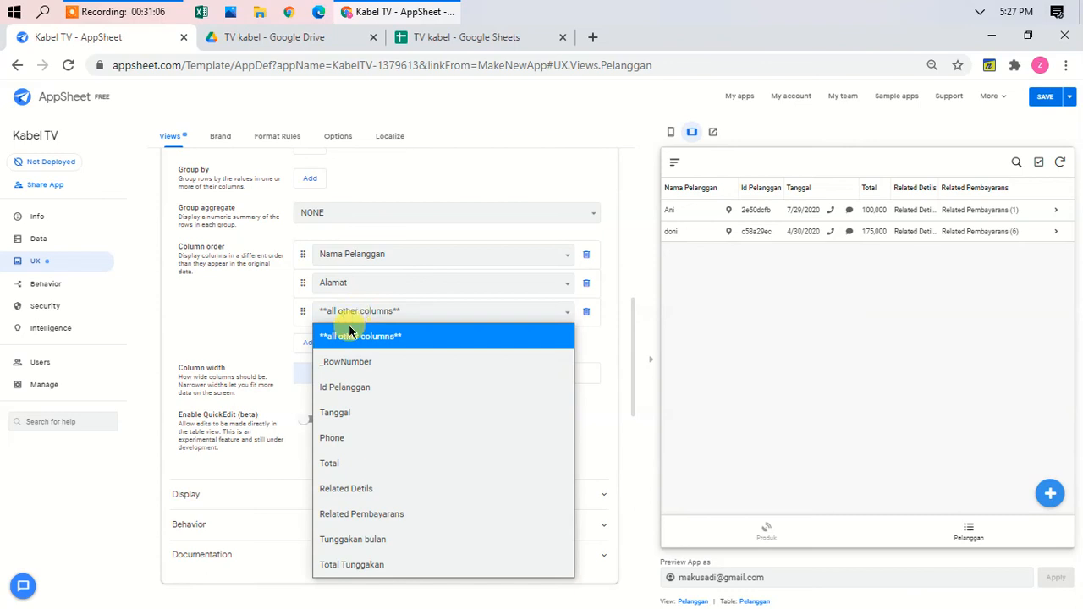
left_click(329, 463)
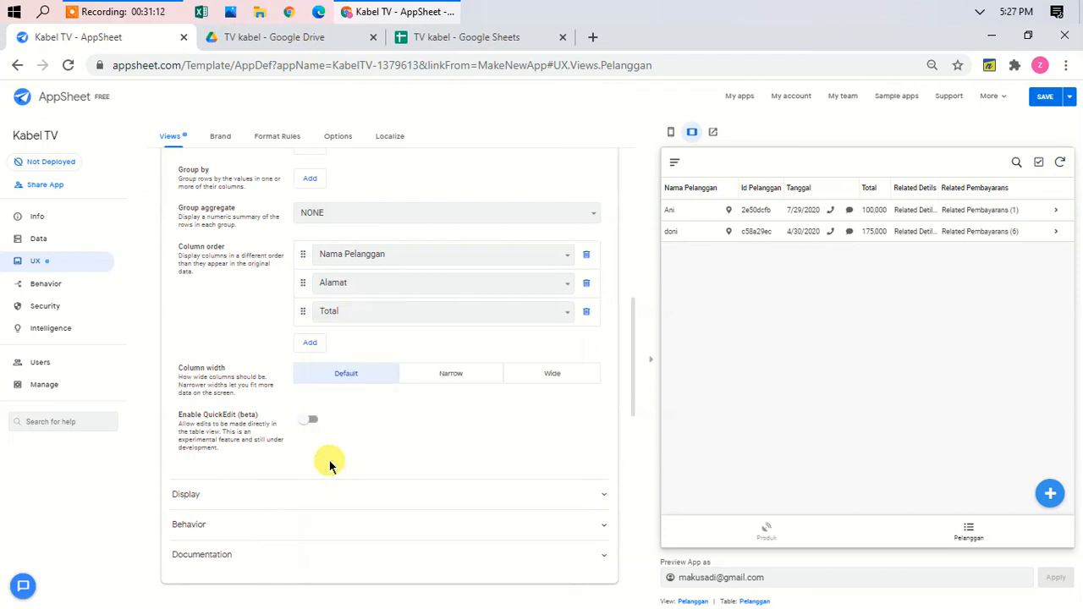
Step: Add Total Tunggakan, Tunggakan bulan and Phone, moving Phone up below Alamat
left_click(312, 348)
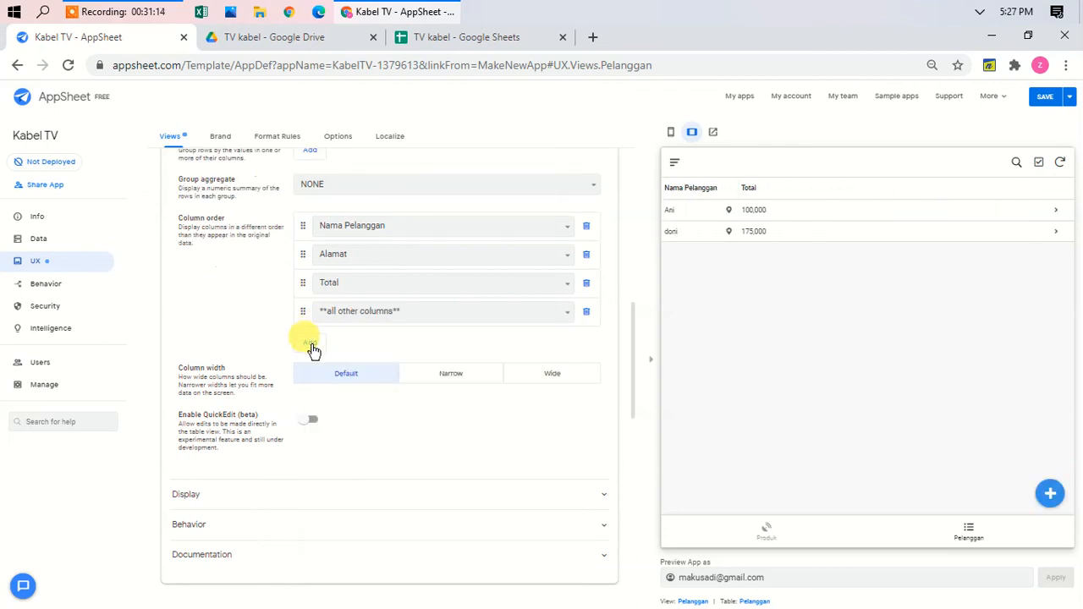
left_click(370, 310)
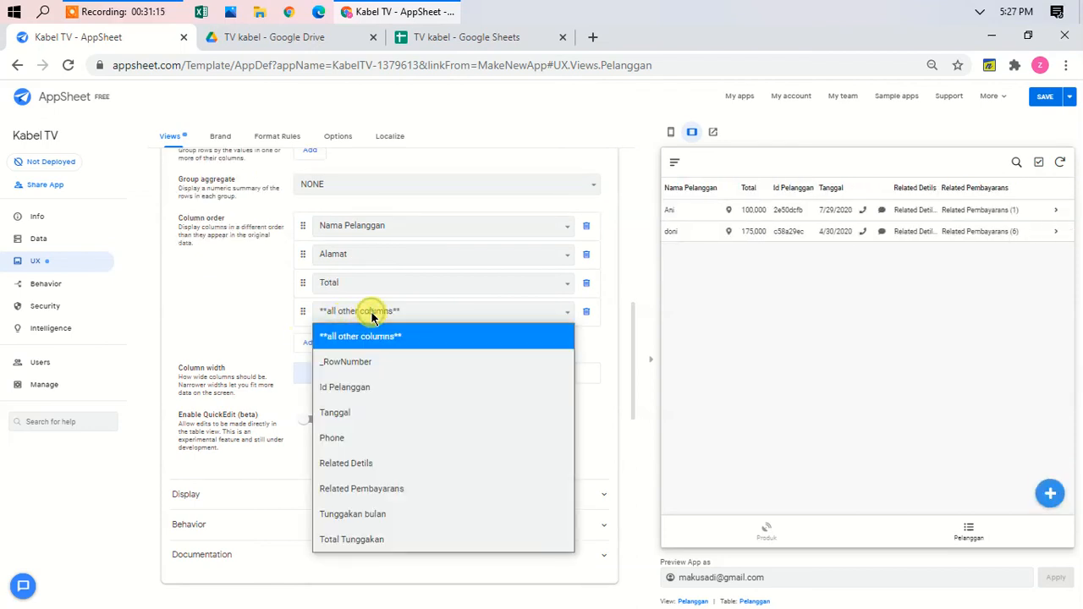
left_click(345, 539)
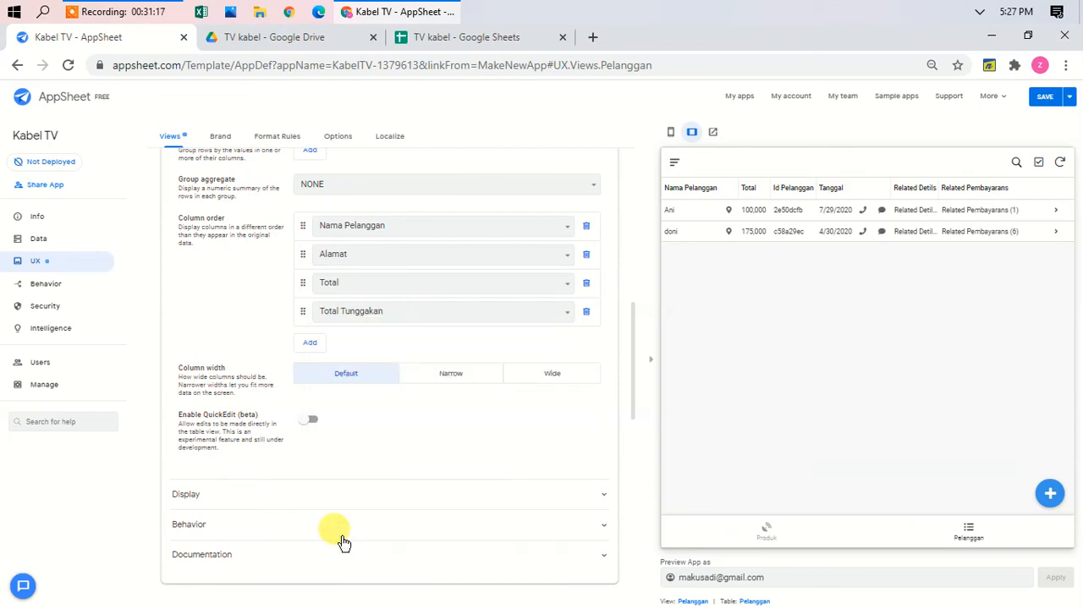
left_click(313, 348)
left_click(373, 311)
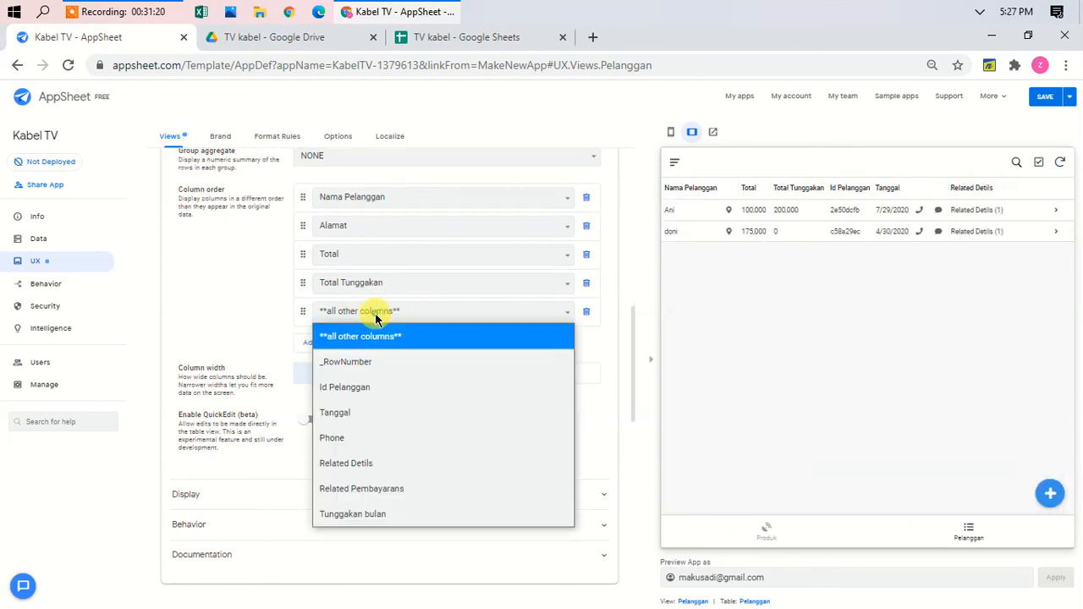
left_click(353, 514)
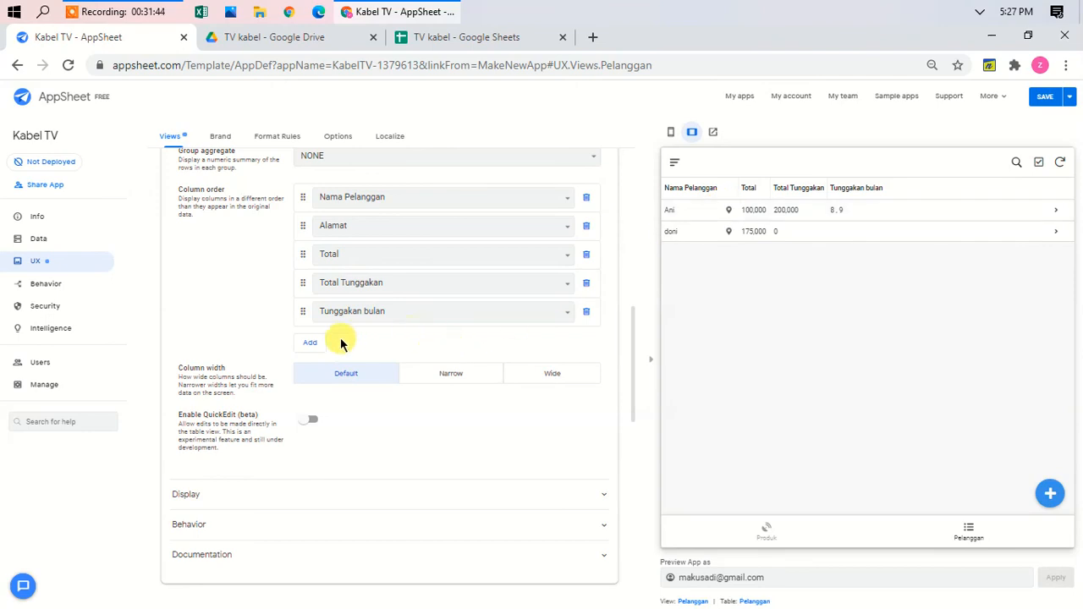
left_click(307, 342)
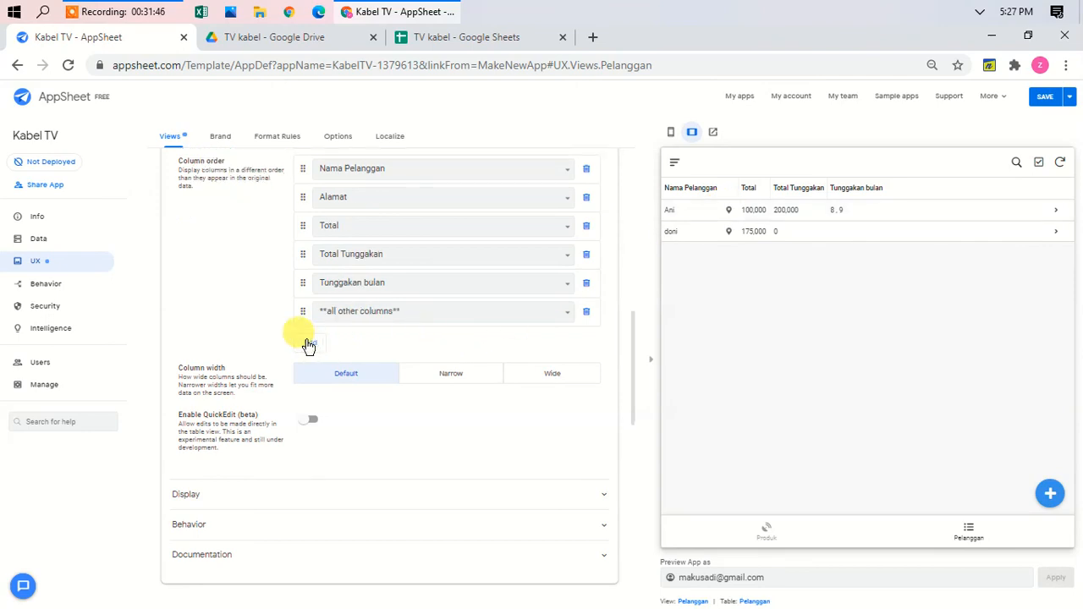
left_click(387, 311)
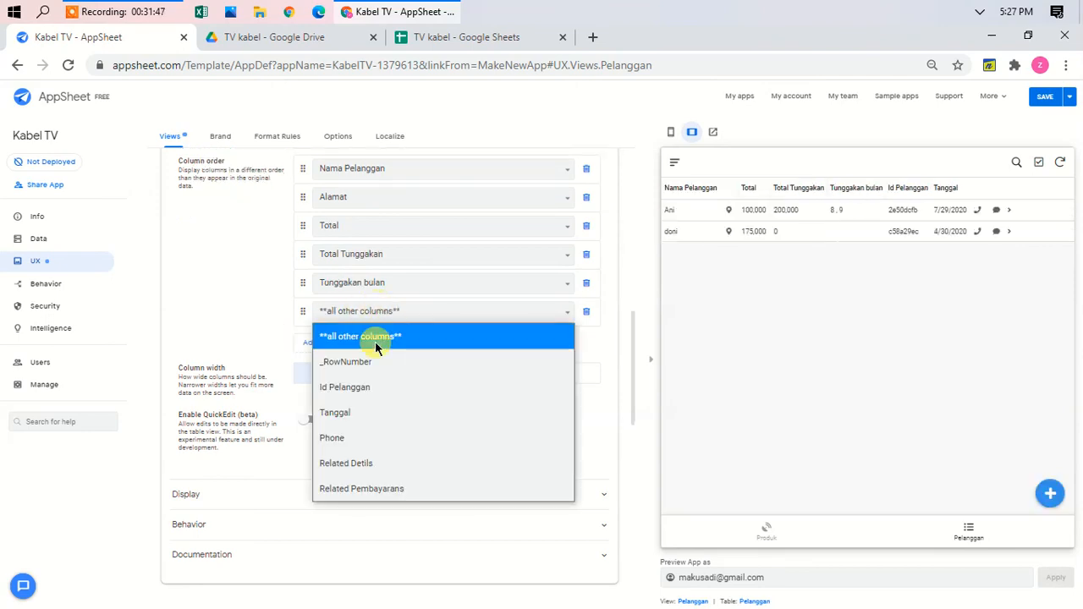
left_click(343, 438)
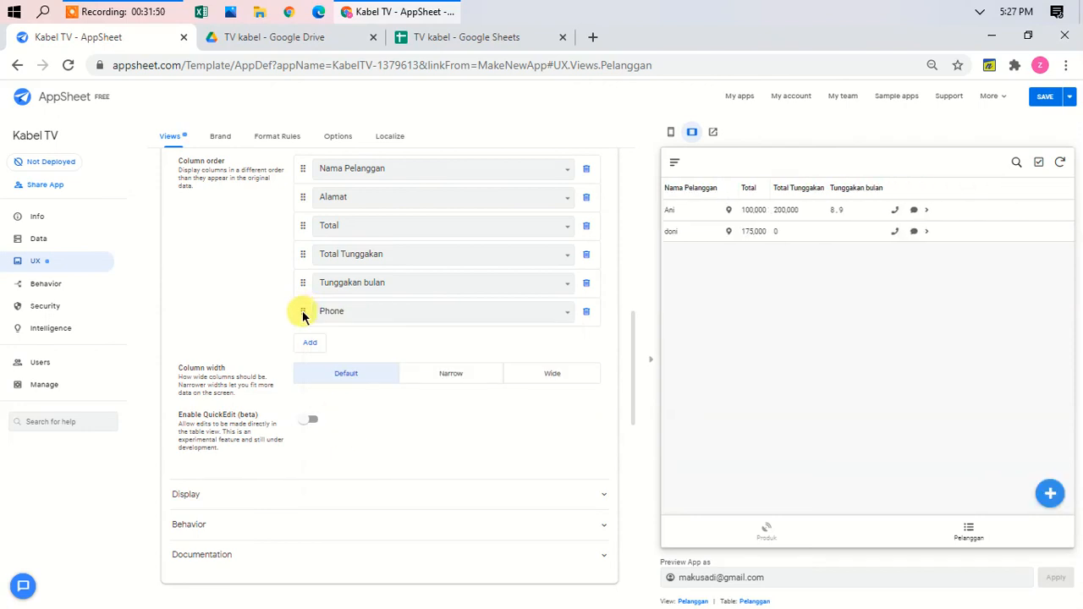
left_click_drag(305, 311, 306, 236)
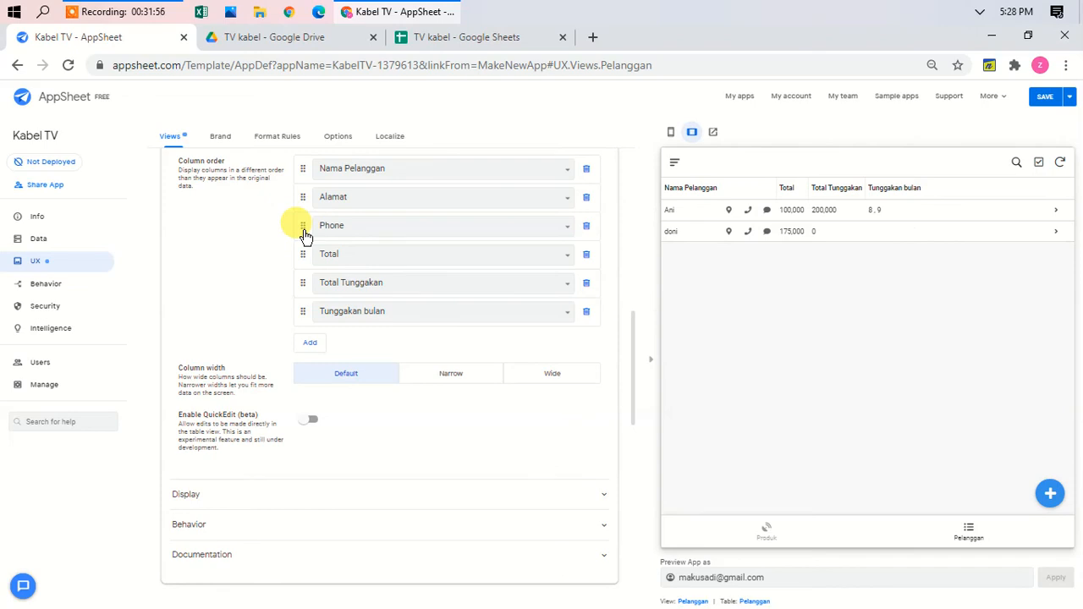
left_click(328, 504)
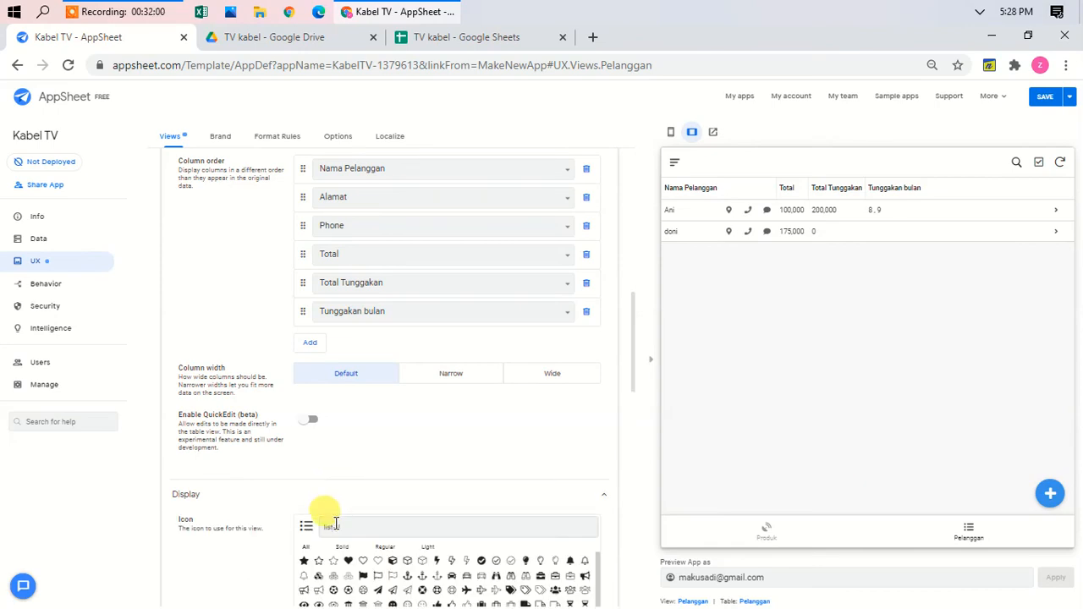
Step: Give the Pelanggan view the user-circle icon found by searching 'user'
left_click(335, 529)
scroll(336, 529, "down", 3)
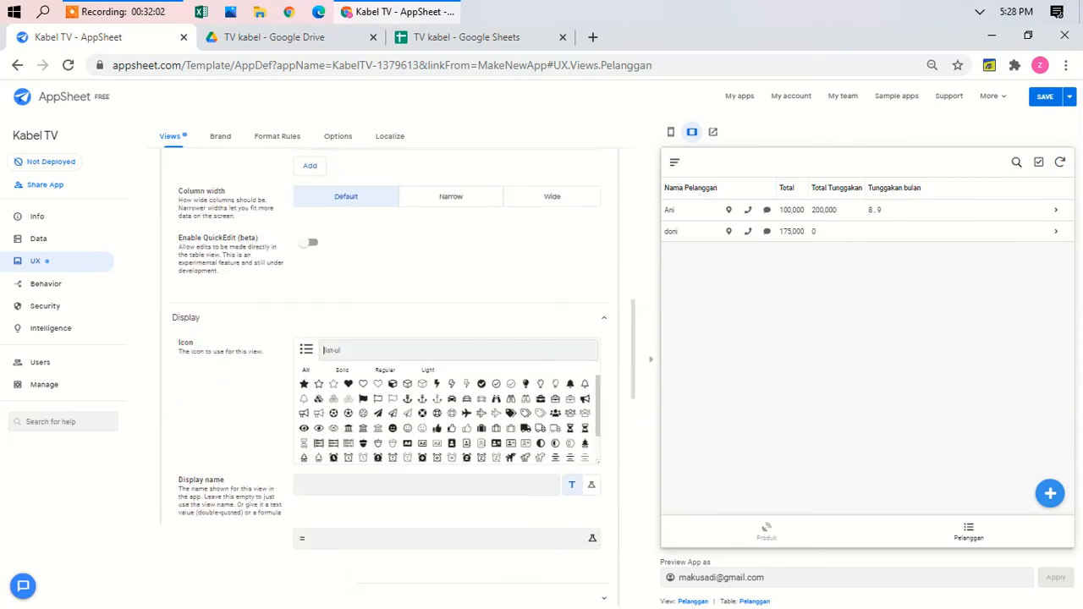
type("user")
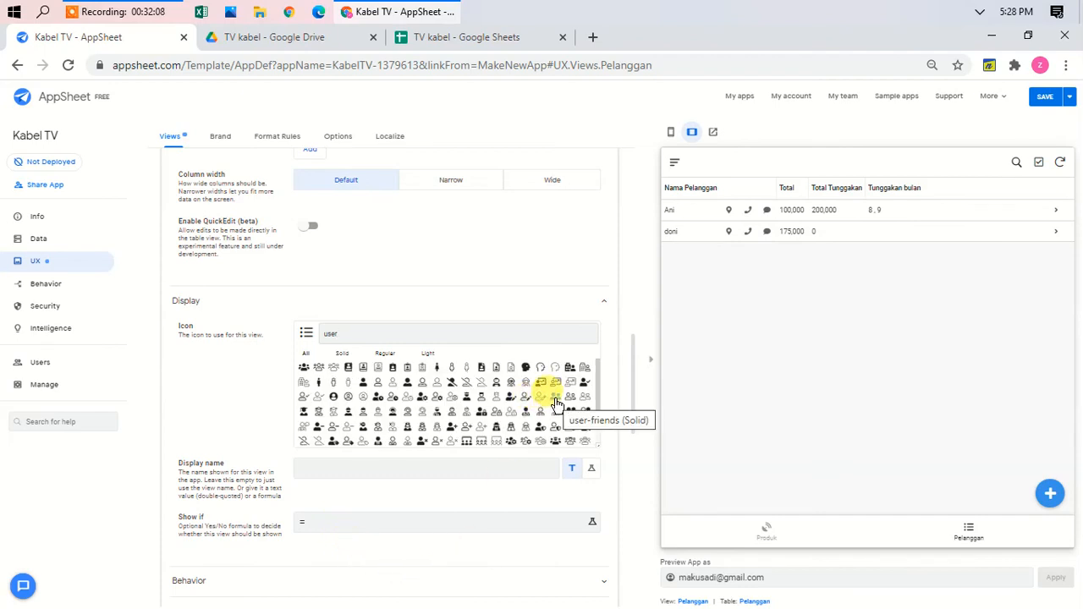
left_click(332, 397)
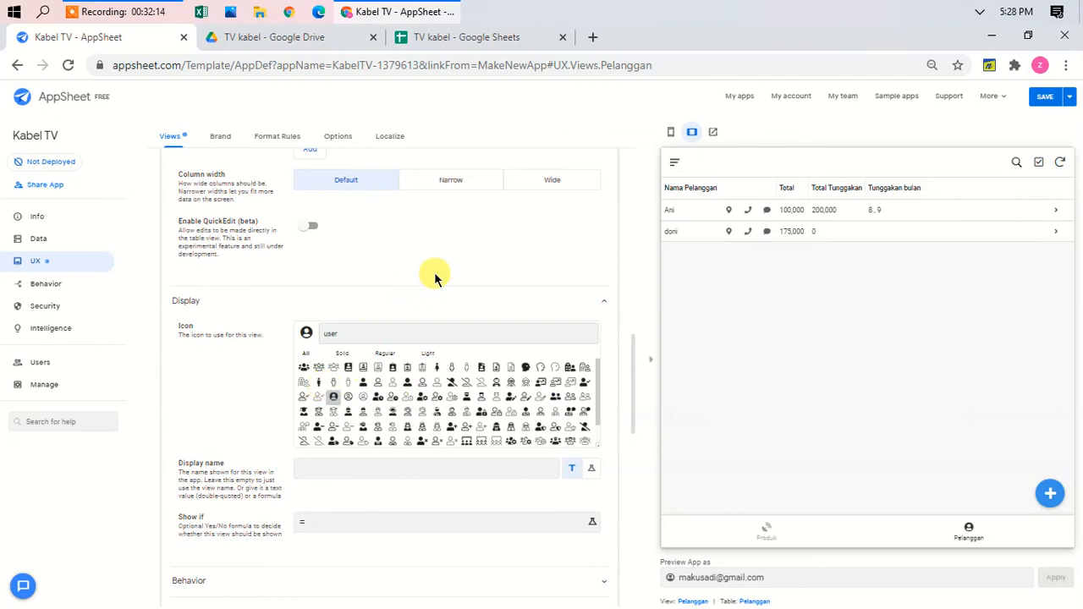
scroll(434, 278, "up", 10)
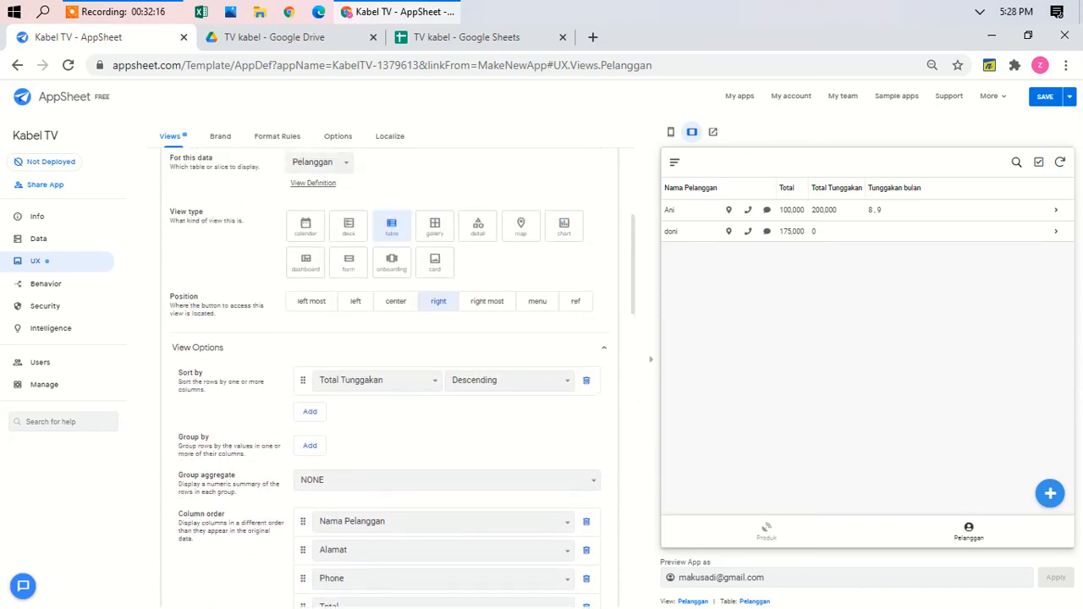
scroll(389, 290, "up", 3)
left_click(390, 290)
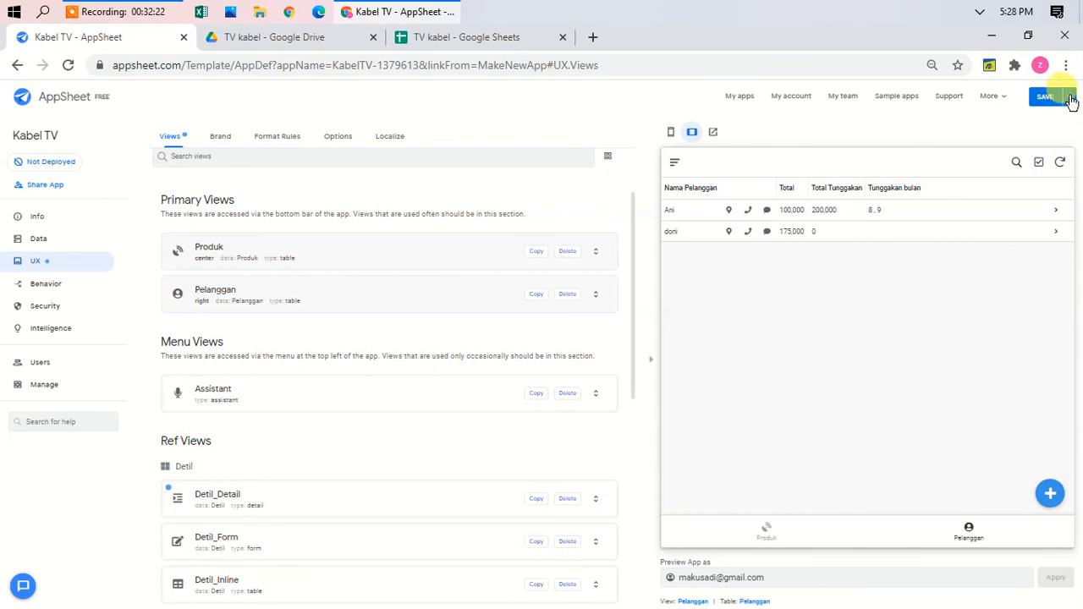
Step: Run Save & Verify Data on the app, then zoom the browser page in twice
left_click(1070, 98)
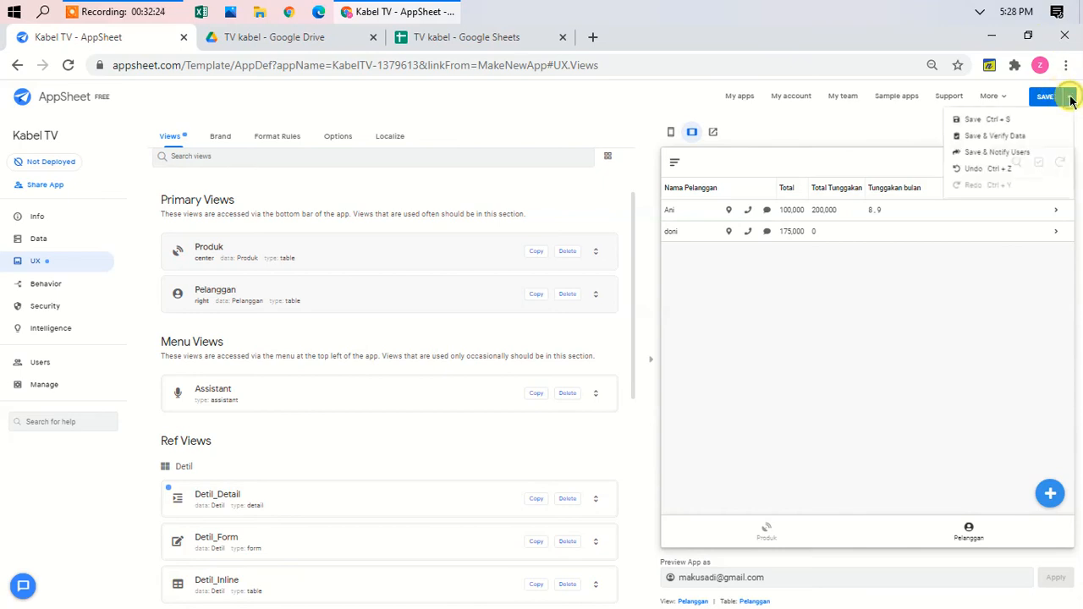
left_click(1002, 140)
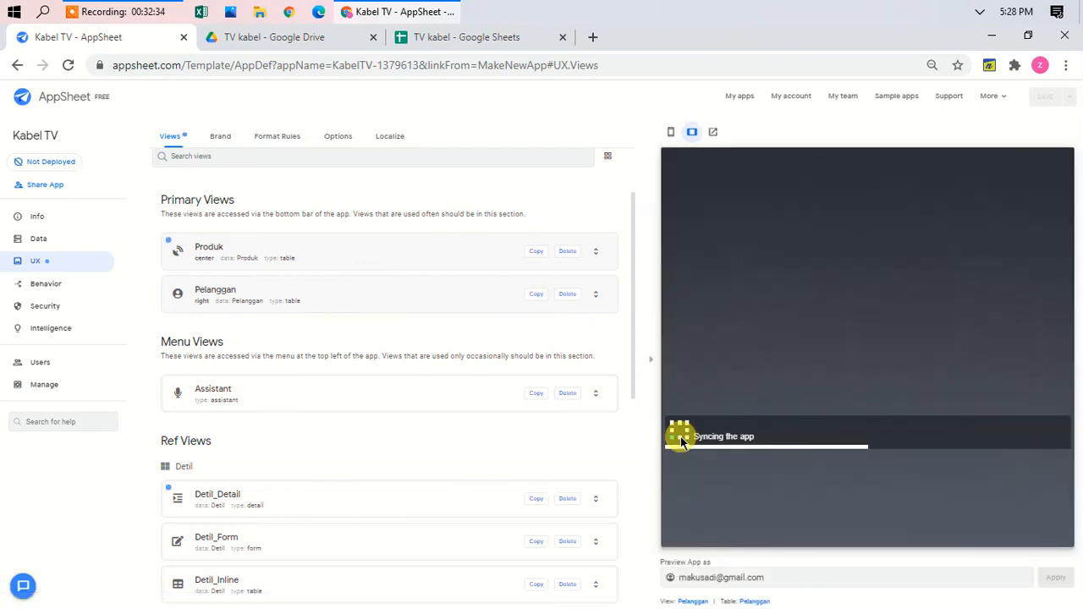
key("ctrl+plus")
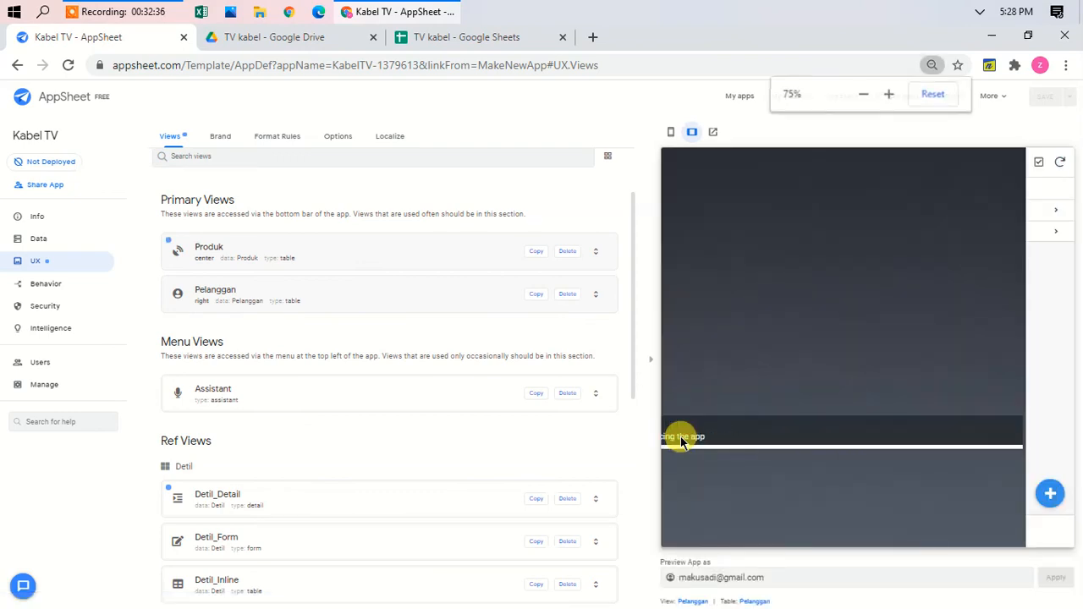
key("ctrl+plus")
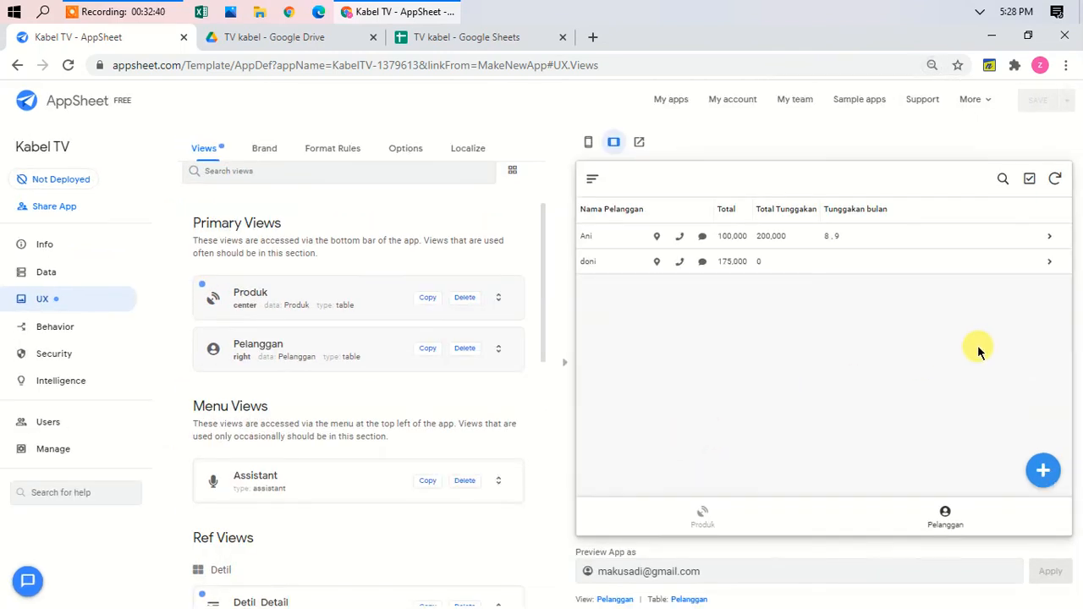
Step: Add a customer with name, suggested address and phone number, then start a linked Detil entry
left_click(1045, 472)
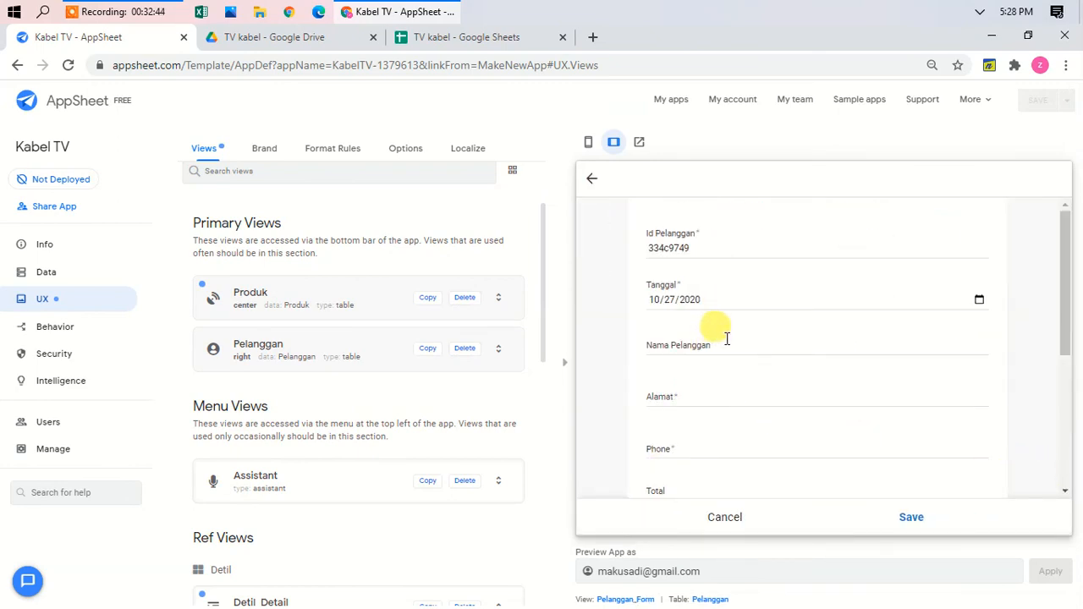
left_click(673, 346)
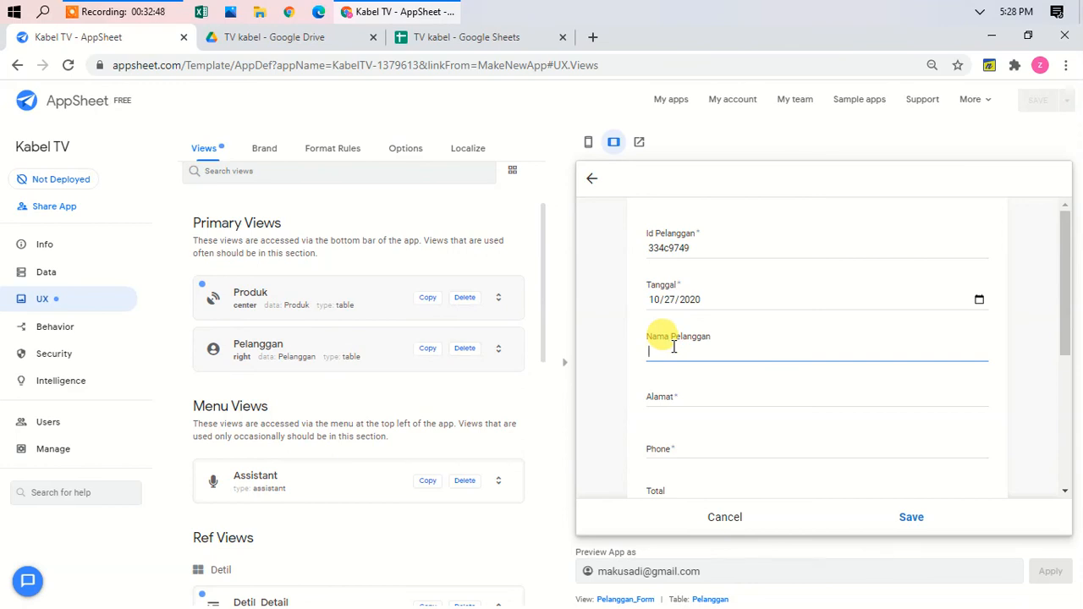
type("Dian")
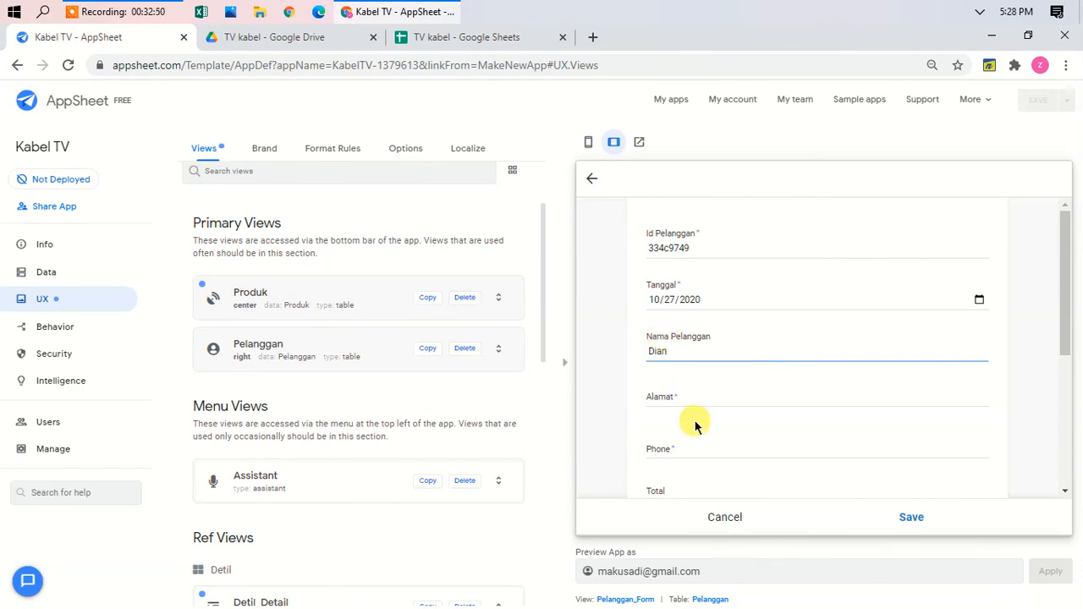
left_click(696, 403)
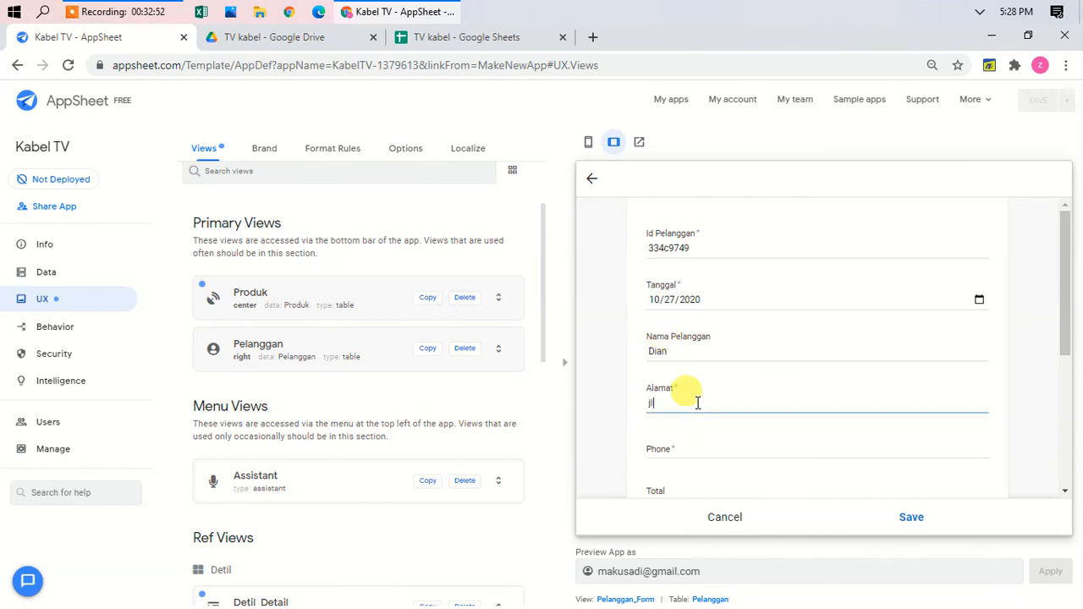
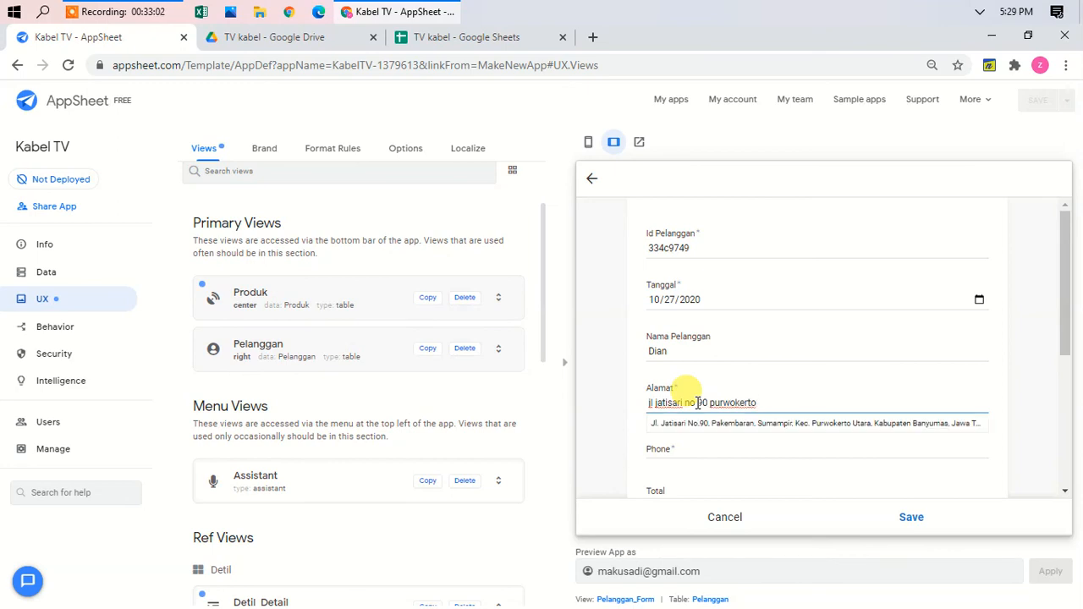
left_click(735, 427)
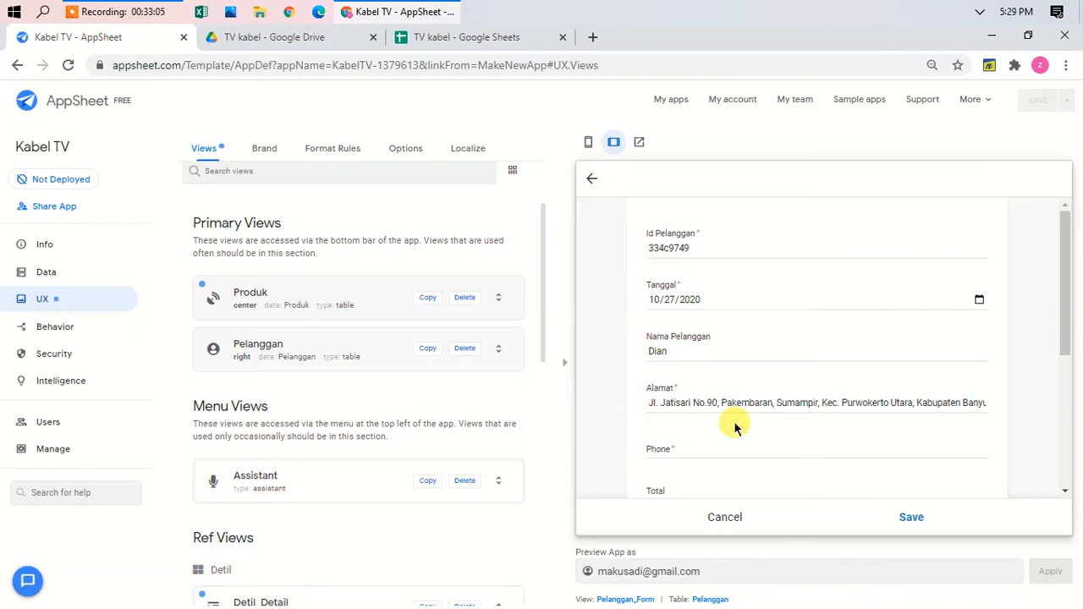
left_click(671, 454)
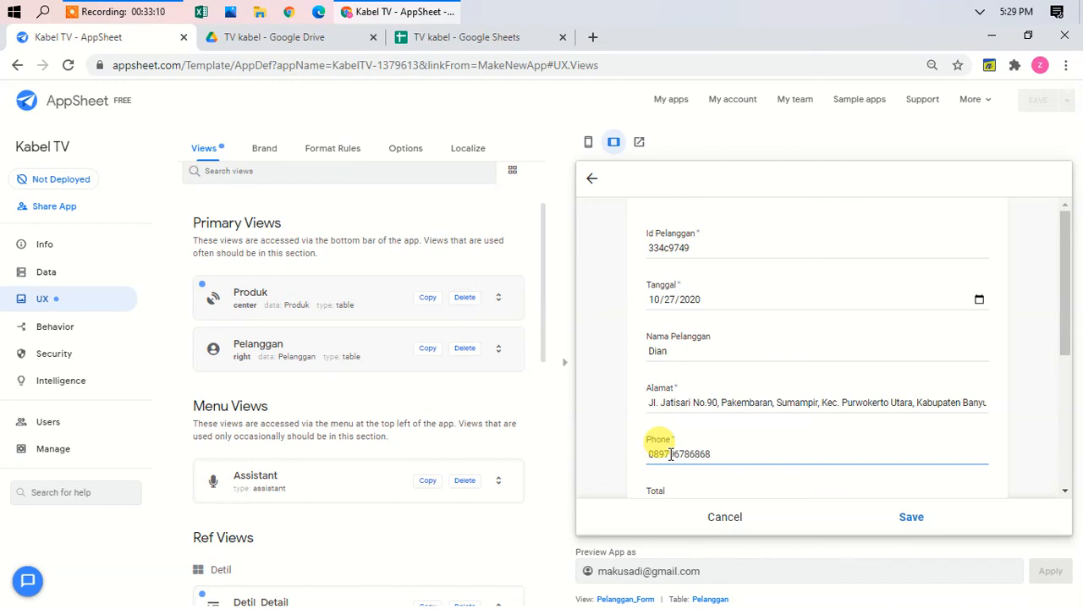
scroll(671, 454, "down", 3)
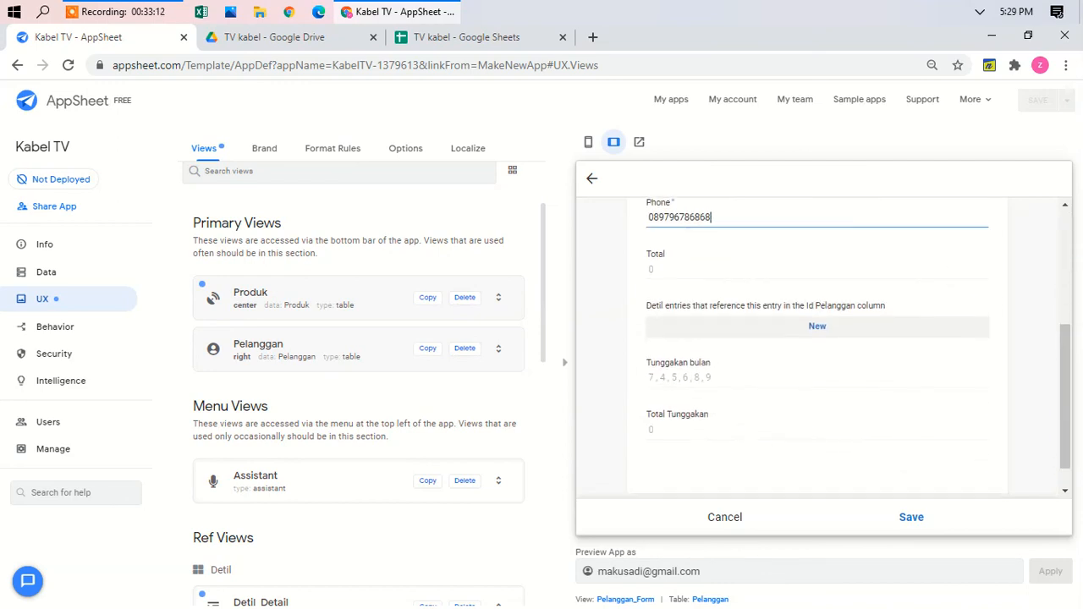
left_click(818, 325)
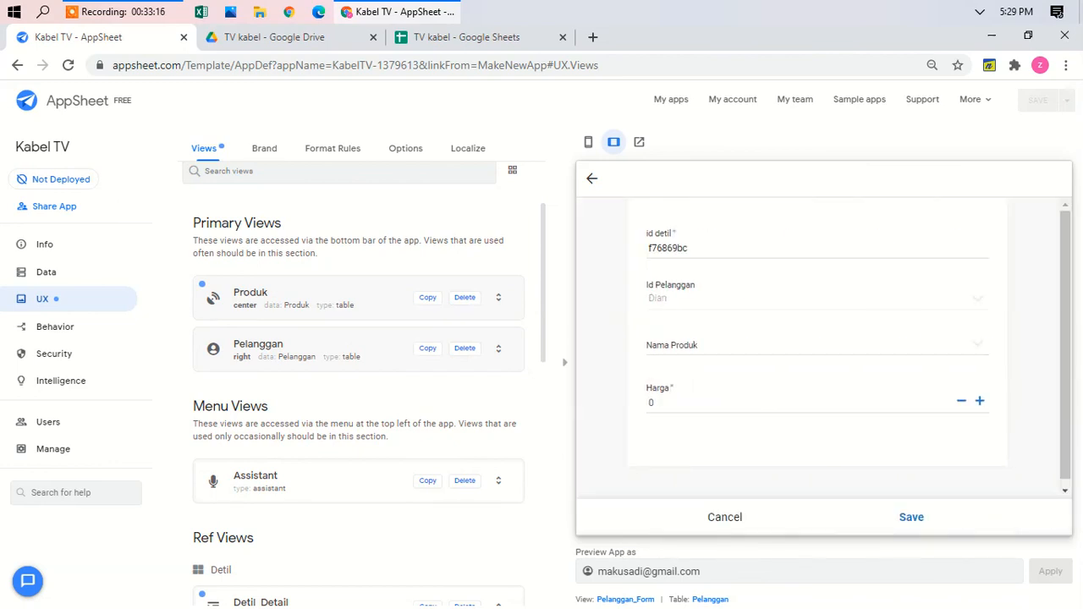
Step: Save the Detil entry with product Paket A and Harga 100000
left_click(817, 345)
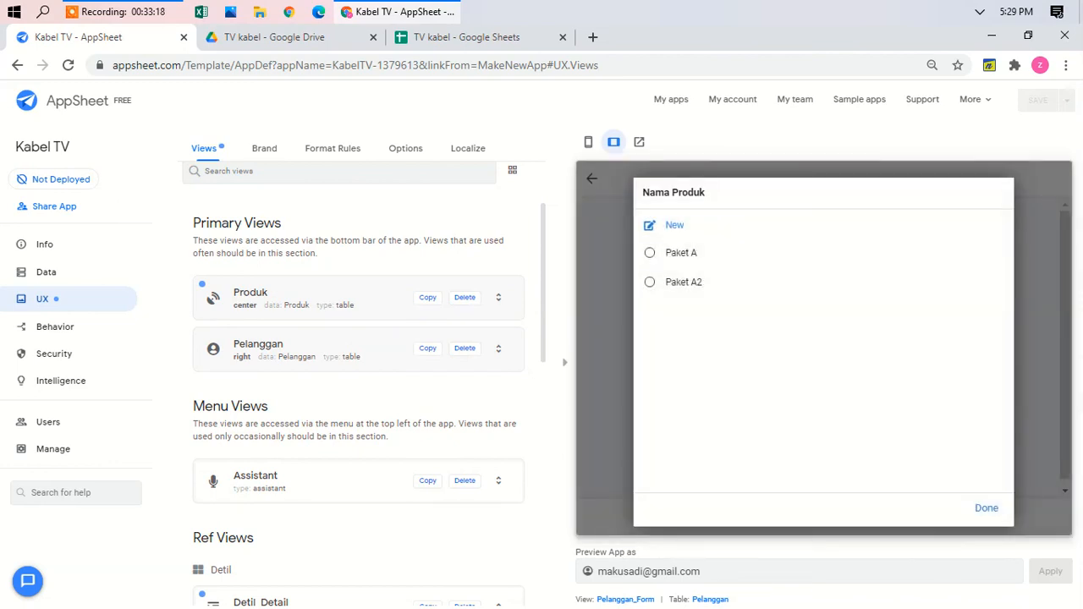
left_click(682, 253)
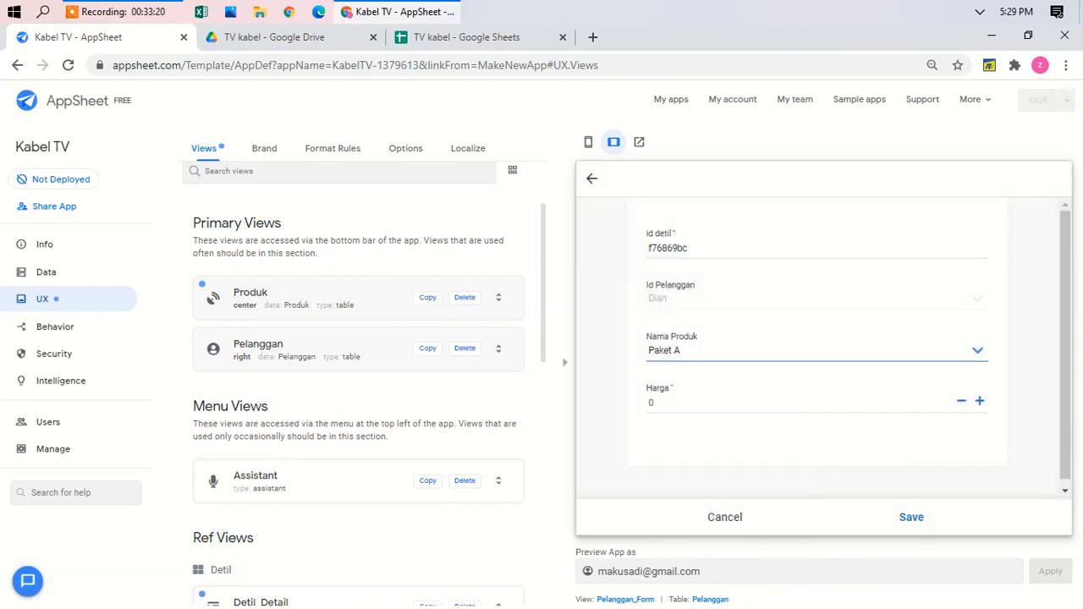
left_click(766, 403)
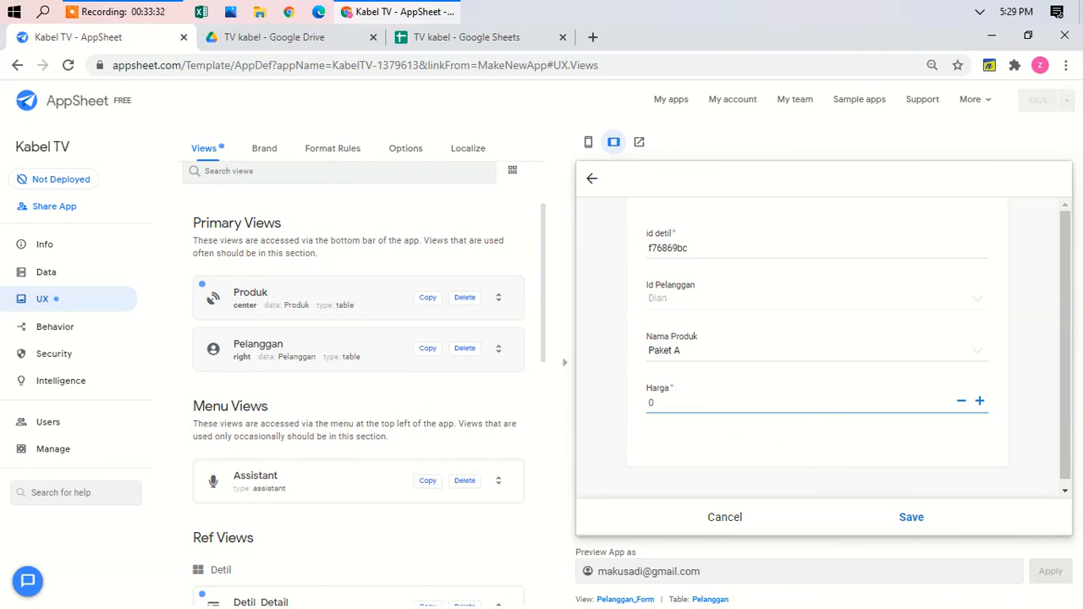
type("100000")
left_click(911, 518)
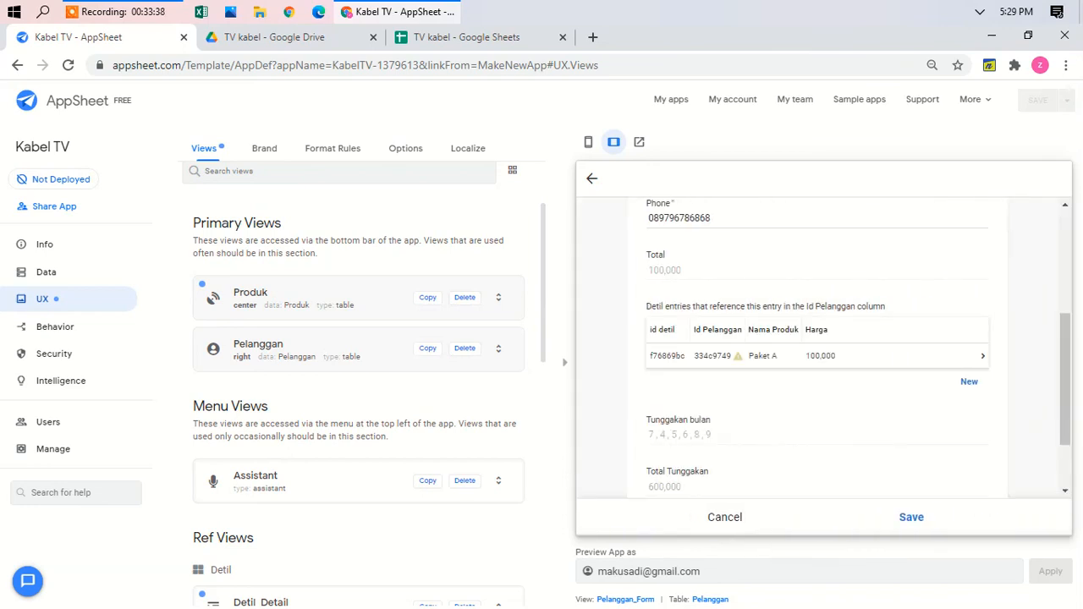
Step: Review the new customer form and save the customer record
scroll(967, 355, "down", 1)
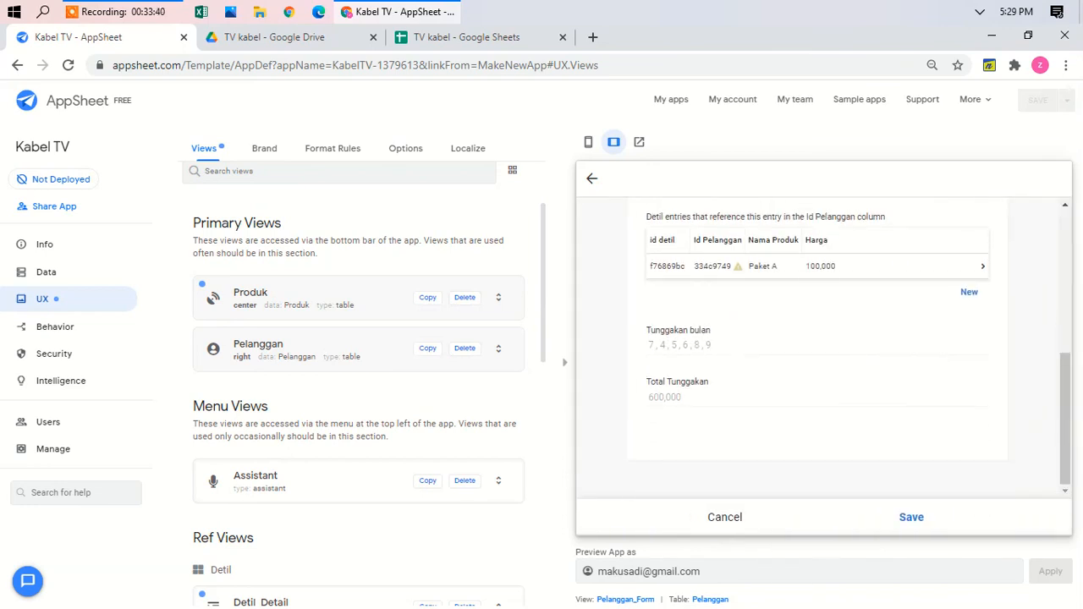
scroll(816, 355, "up", 1)
scroll(817, 355, "up", 1)
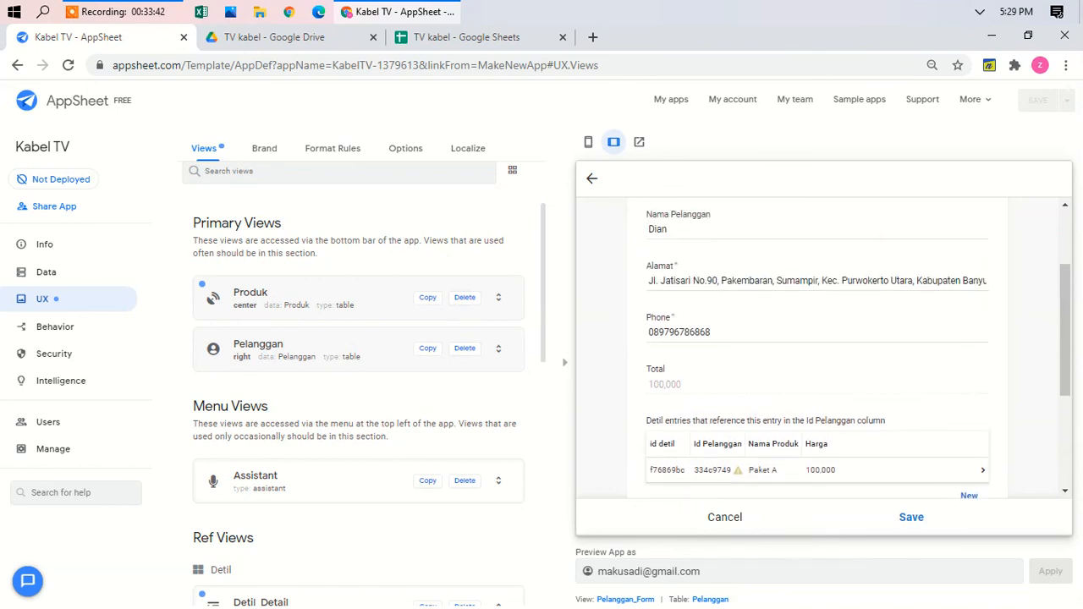
scroll(817, 355, "up", 1)
scroll(816, 355, "down", 3)
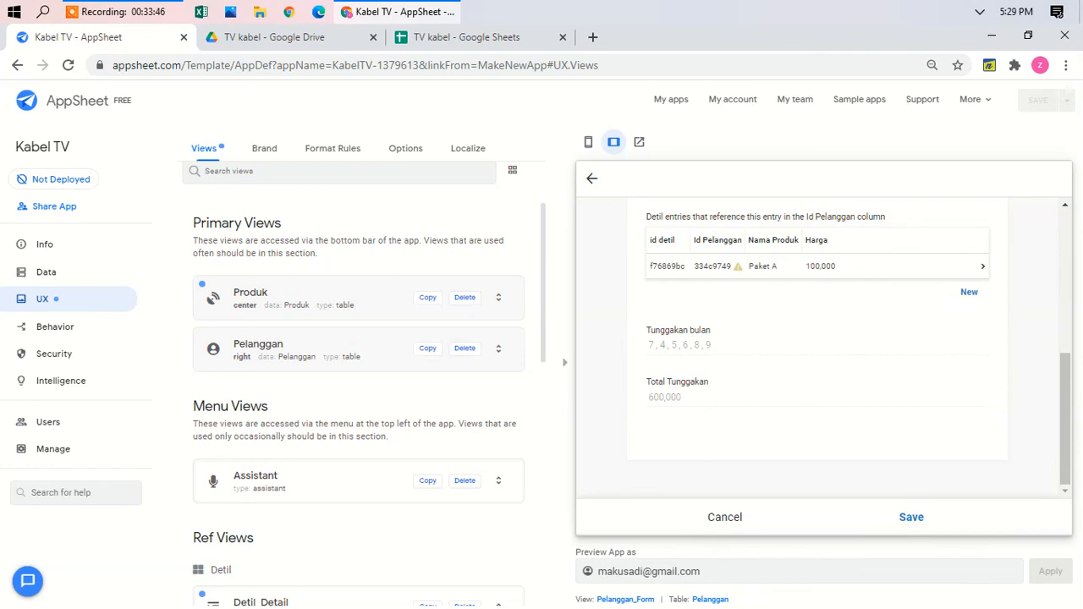
left_click(911, 517)
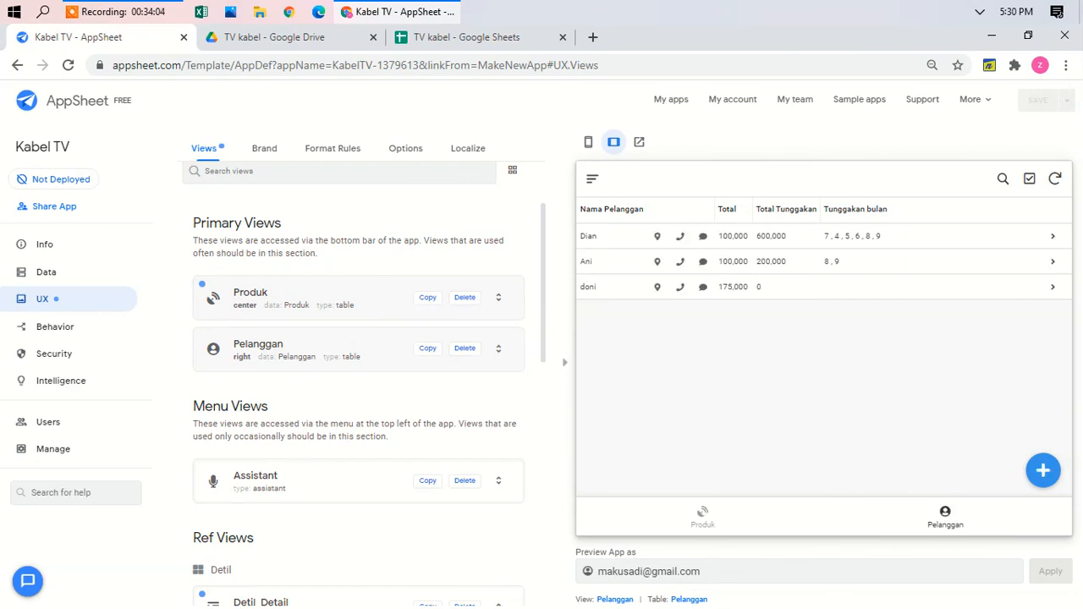
Step: Add and save a 100,000 payment for month 10 for the new customer
left_click(977, 238)
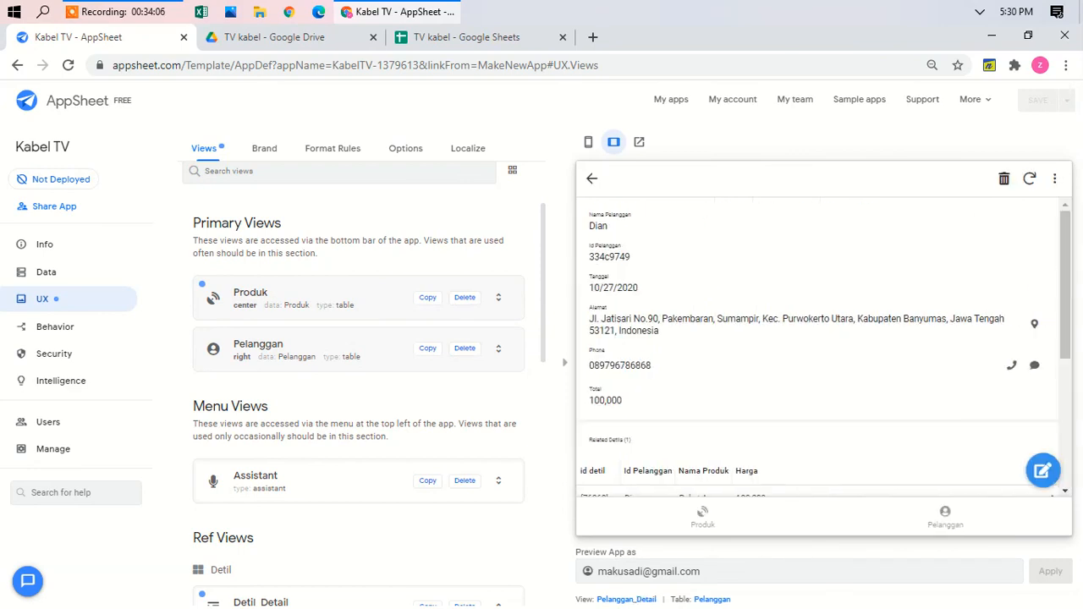
scroll(978, 339, "down", 5)
scroll(824, 341, "down", 1)
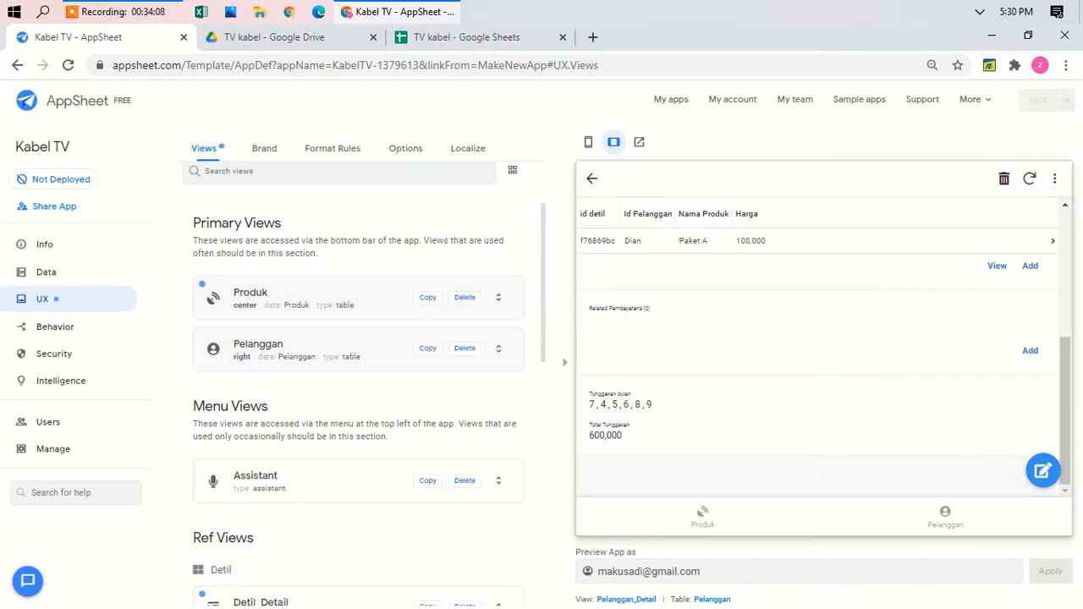
left_click(1029, 351)
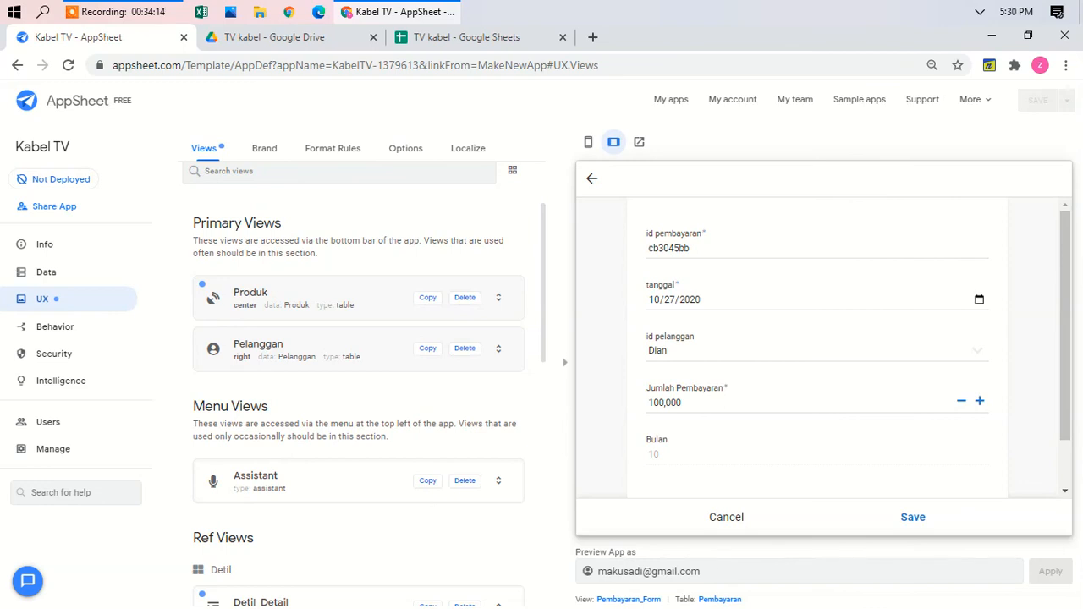
left_click(913, 517)
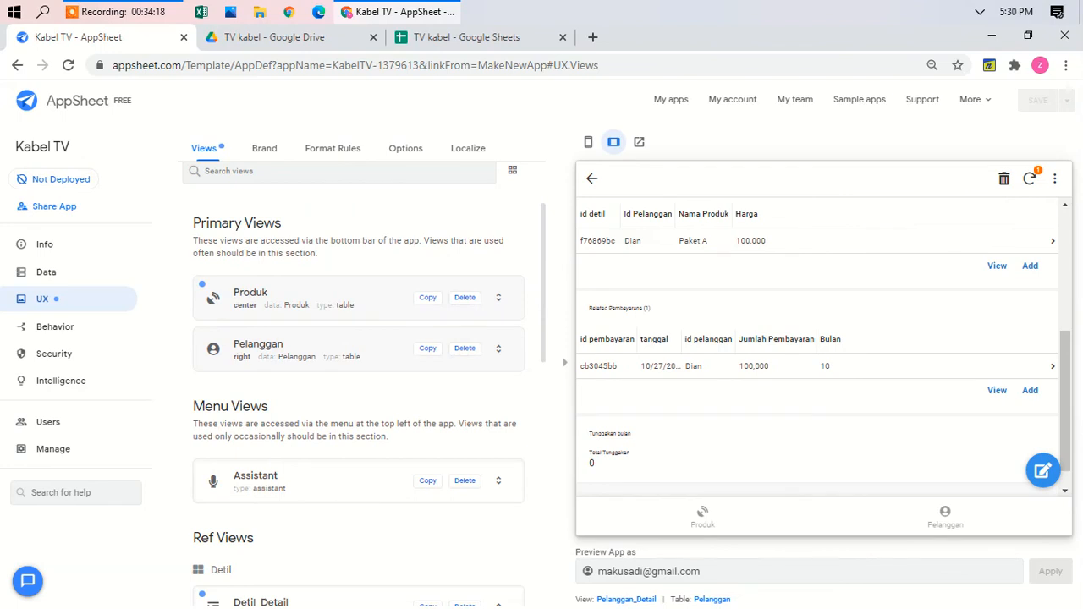
Step: Return the preview to the Pelanggan list and start a new view
left_click(945, 517)
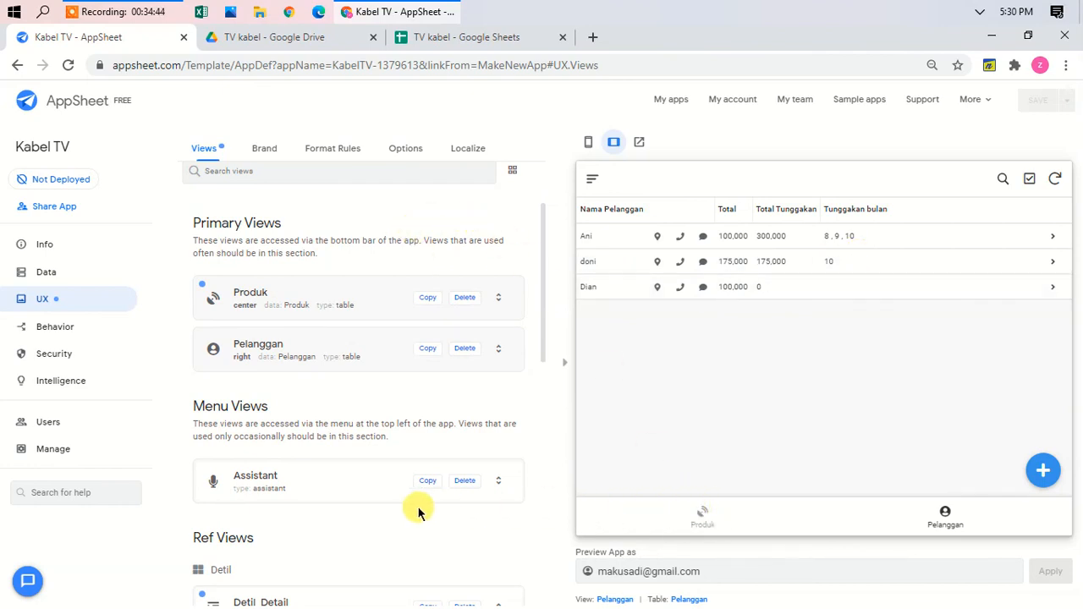
scroll(321, 223, "up", 2)
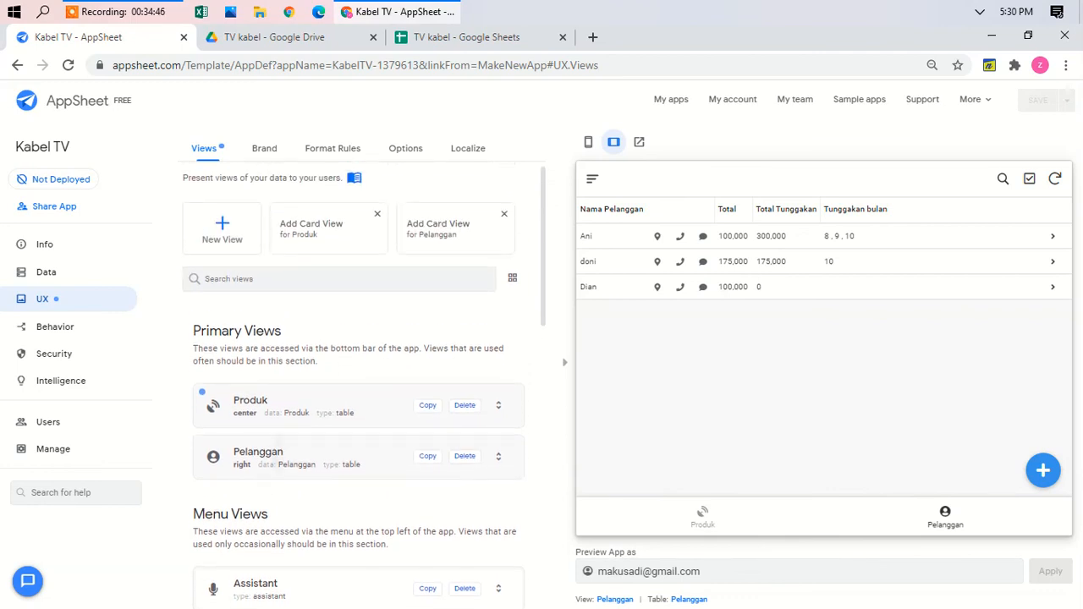
left_click(225, 234)
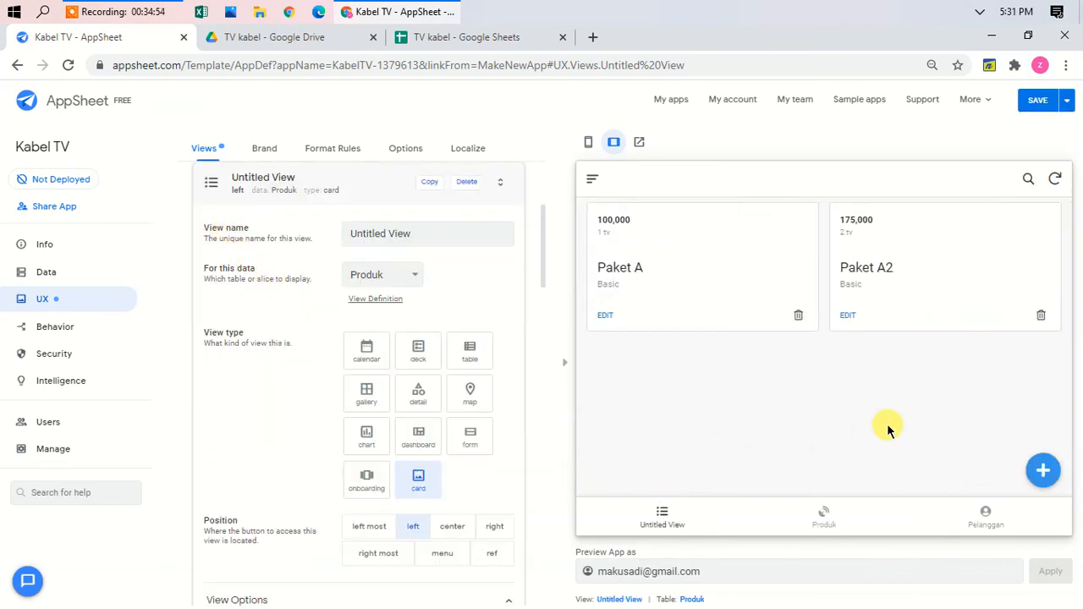
Step: Delete the Untitled View and try a new product entry form in the preview
left_click(467, 184)
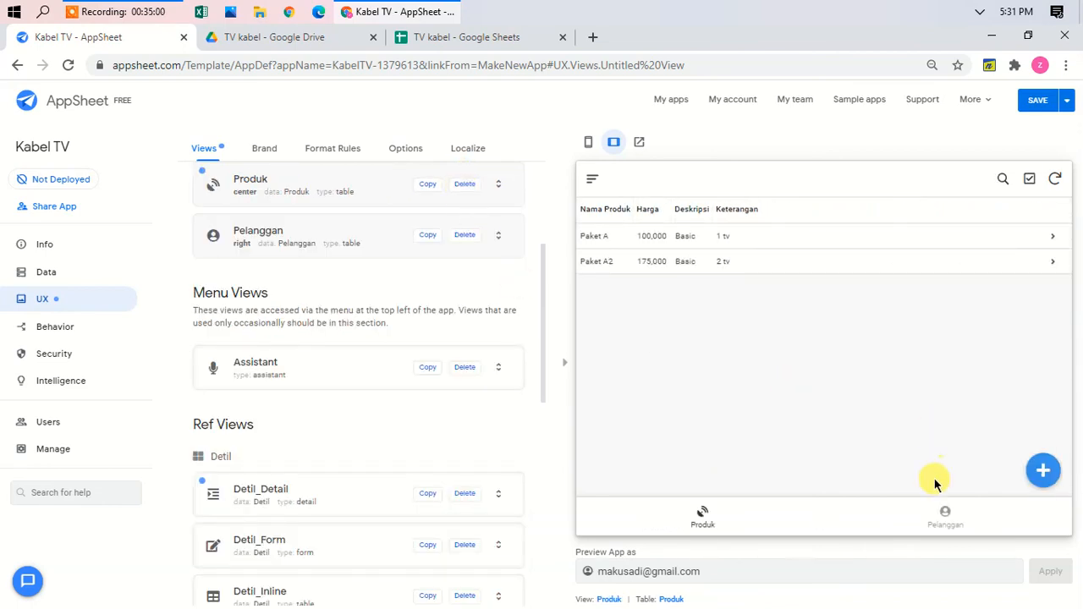
left_click(1041, 471)
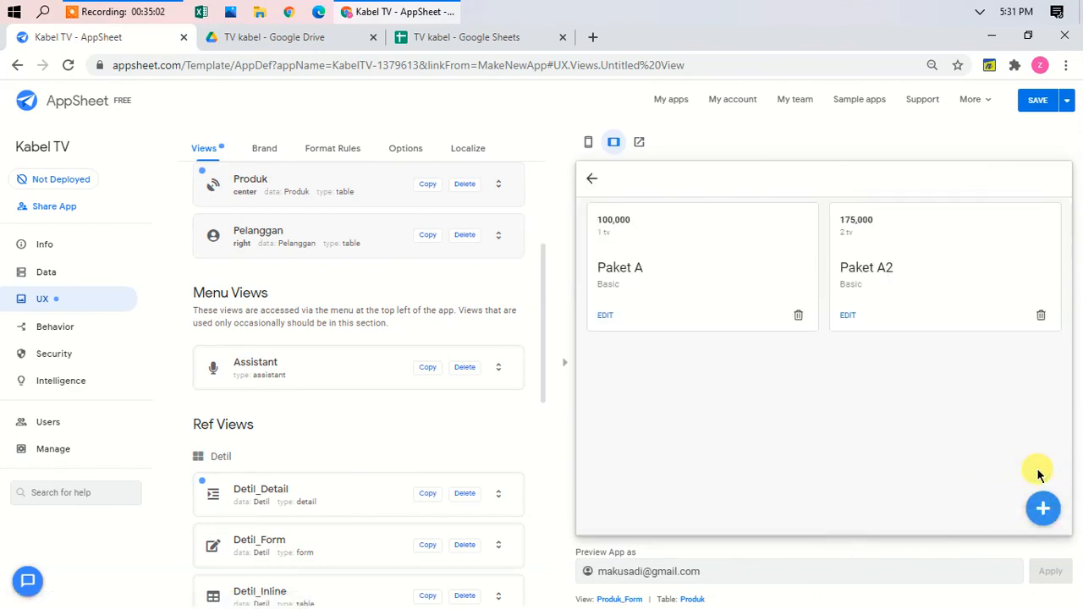
left_click(591, 180)
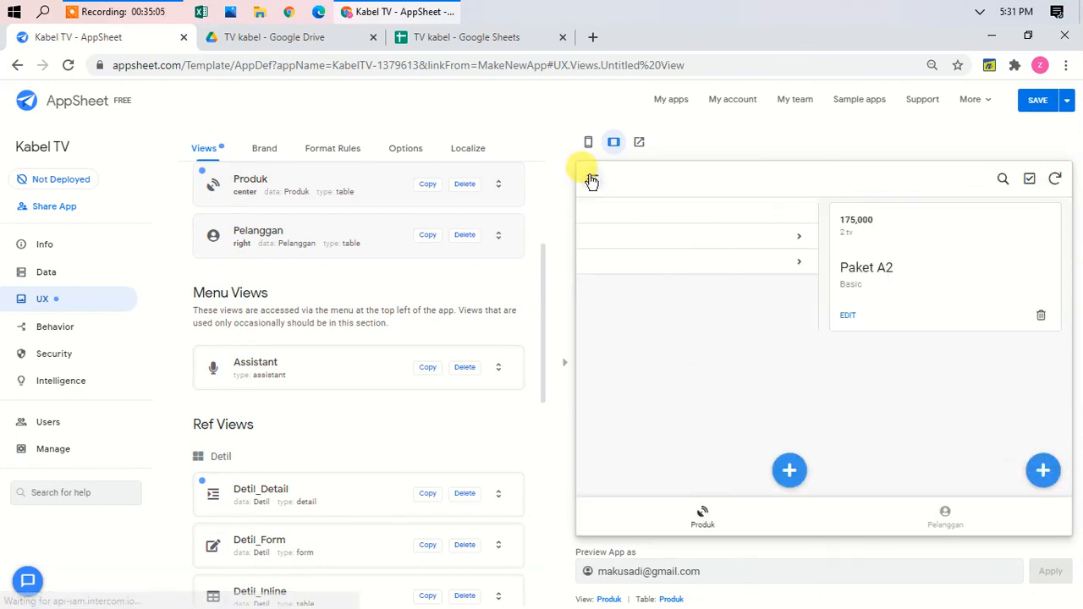
Step: Open and close new customer entry forms from the Pelanggan list without saving
left_click(944, 518)
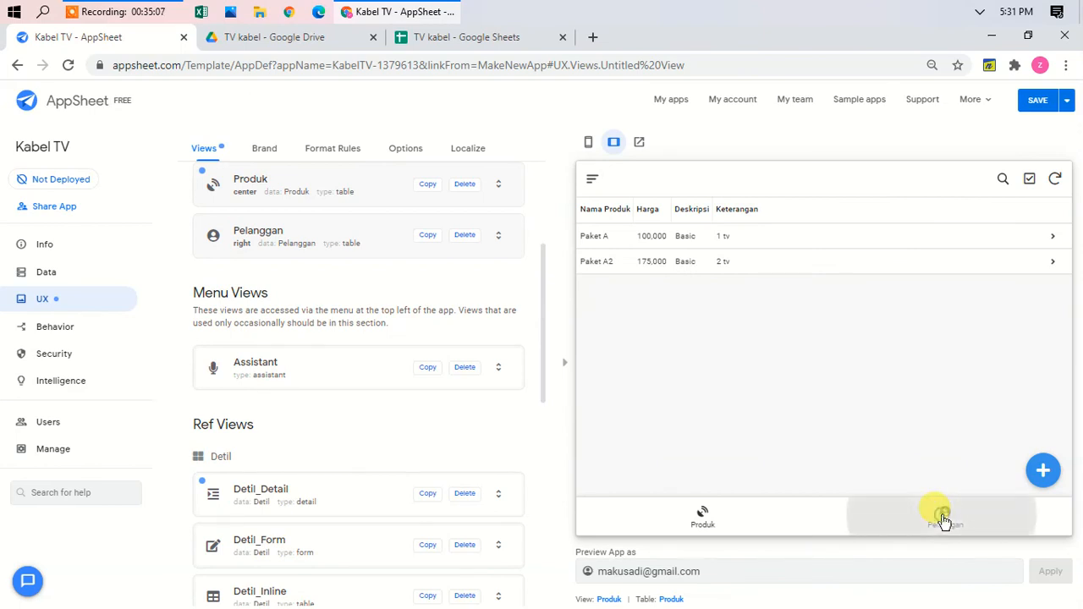
left_click(1046, 470)
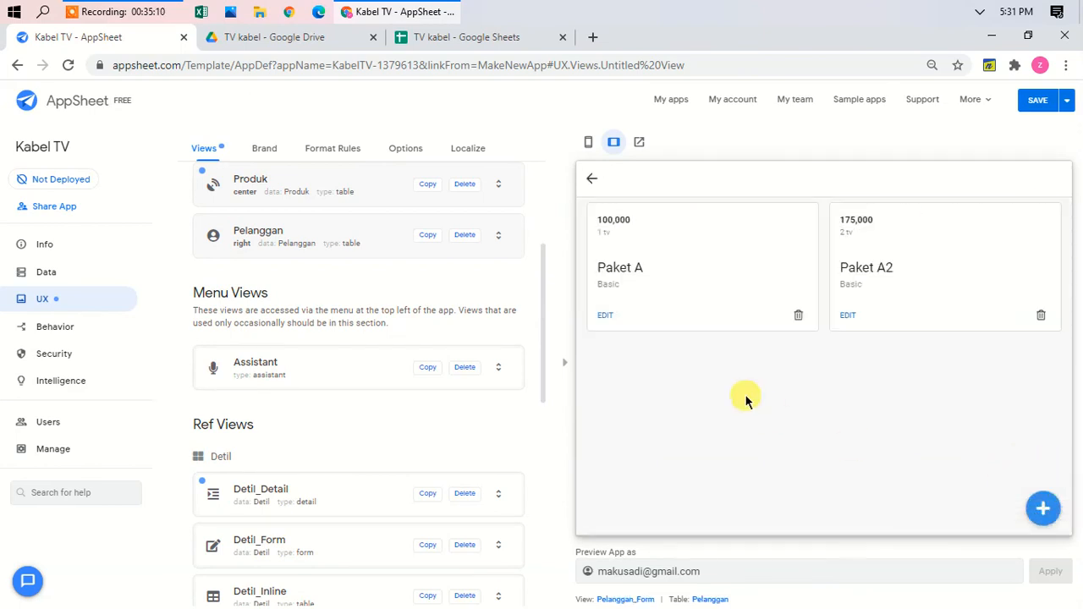
left_click(593, 178)
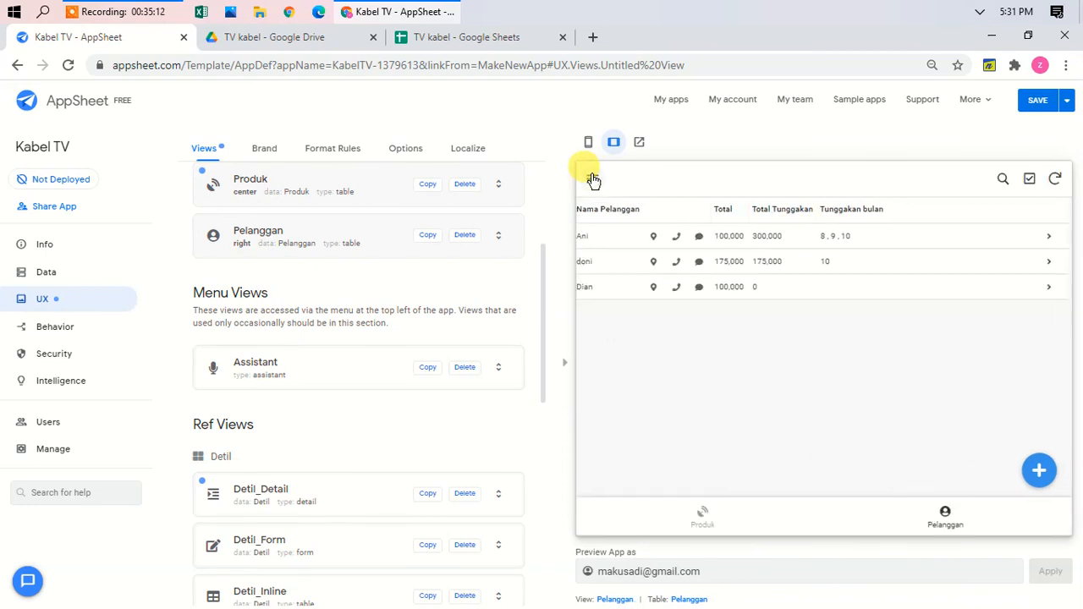
left_click(940, 512)
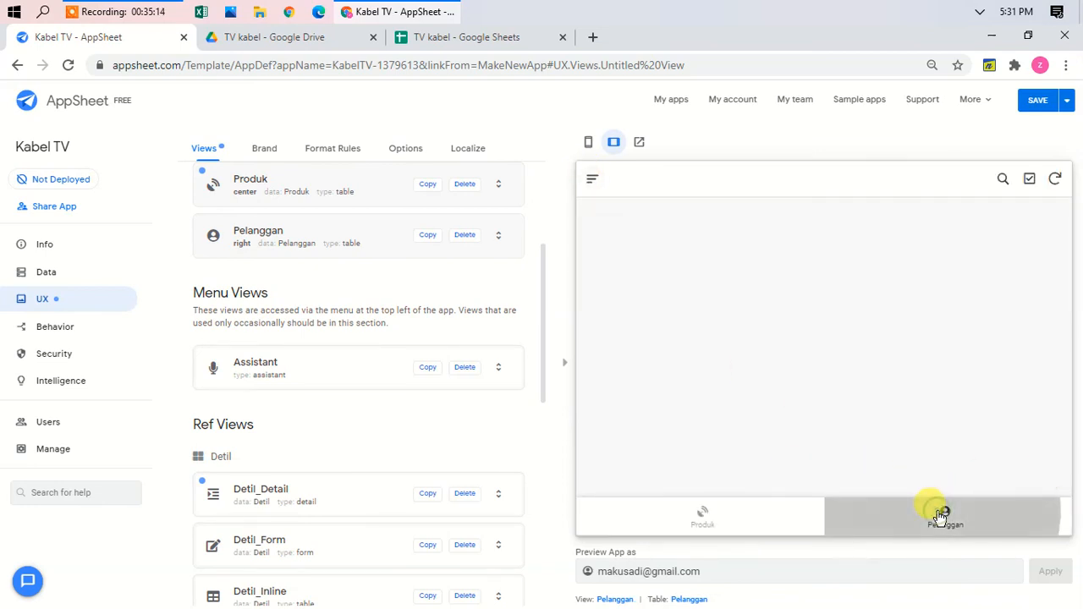
left_click(943, 513)
left_click(1041, 467)
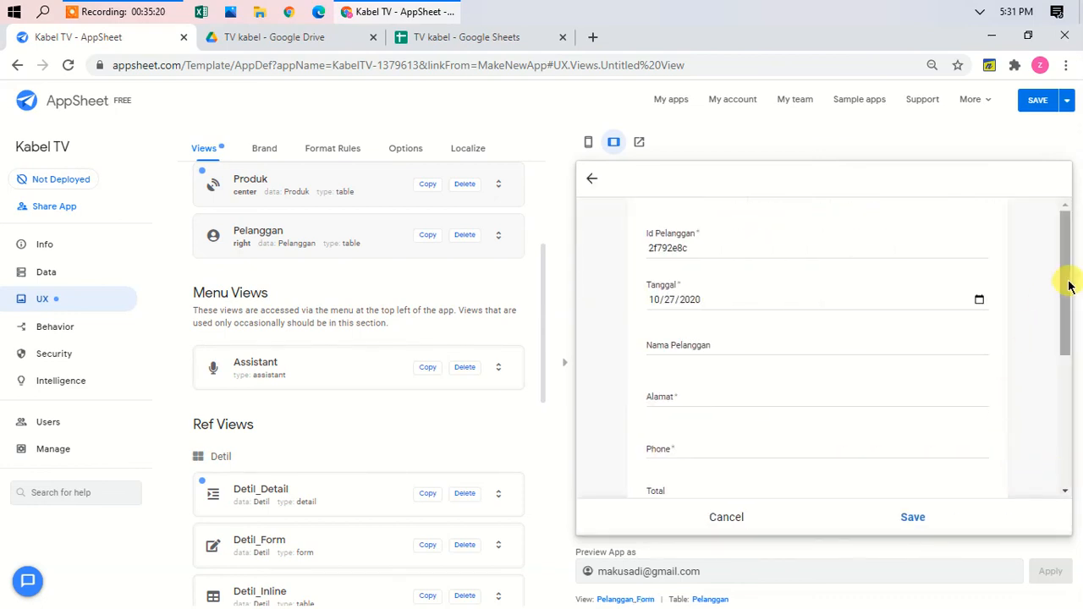
left_click_drag(1067, 282, 1079, 228)
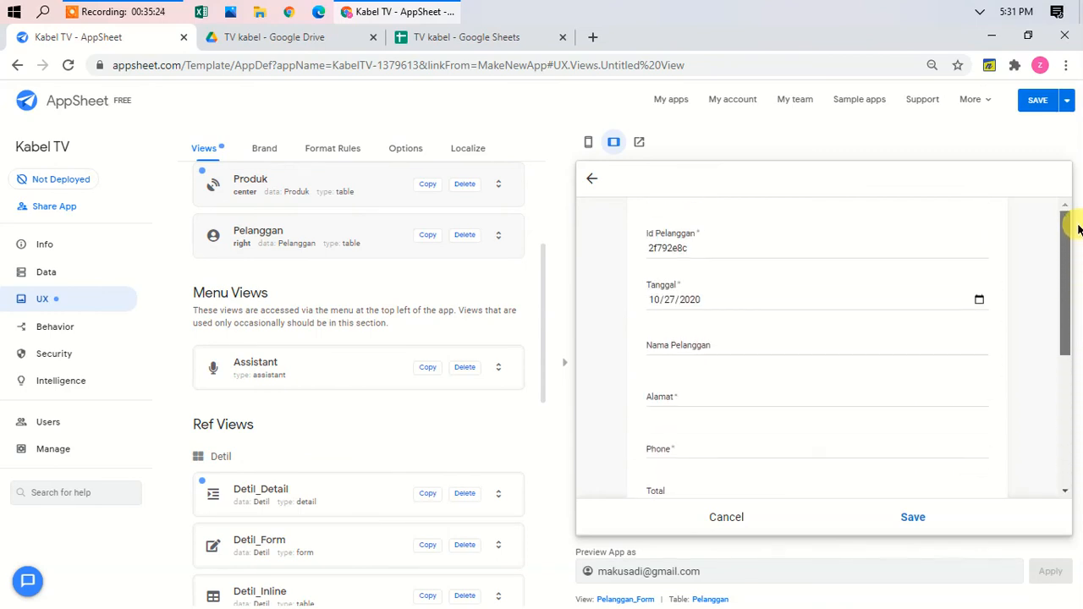
left_click(593, 184)
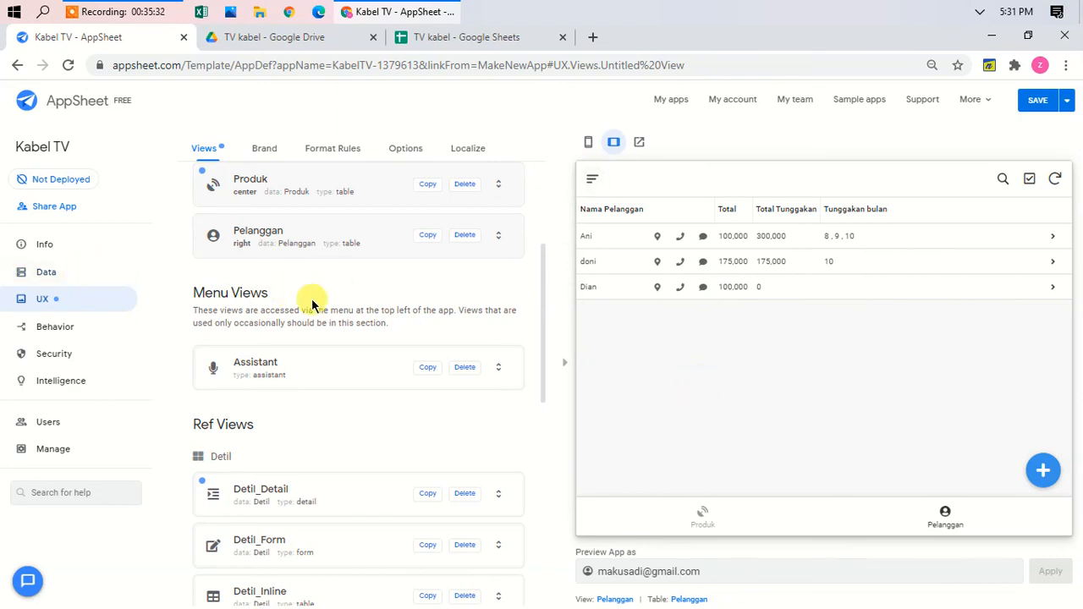
scroll(292, 292, "up", 3)
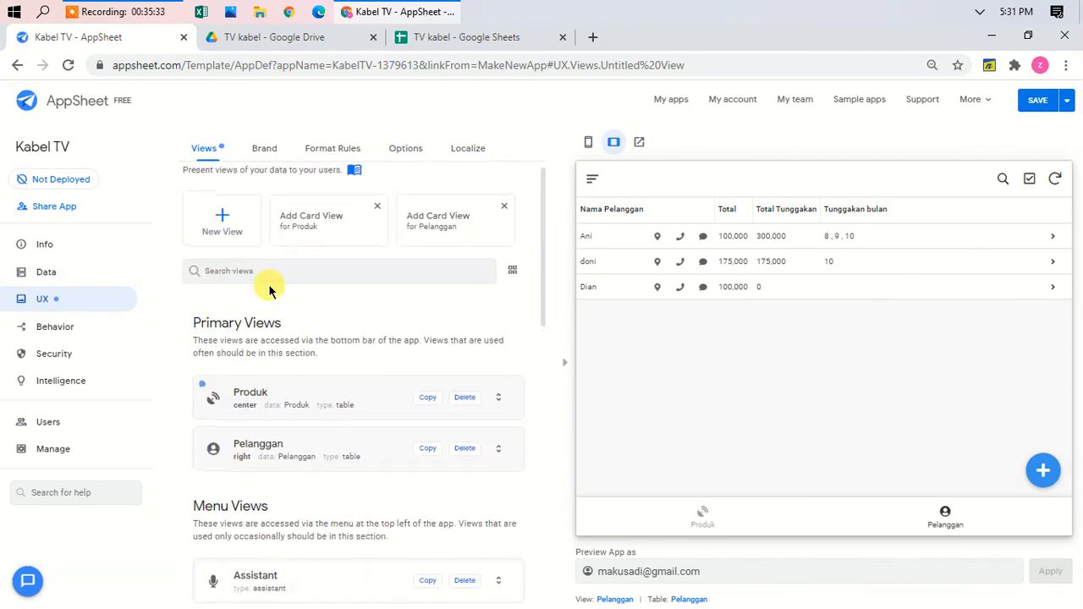
Step: Create a view for the Pembayaran table, name it Pembayaran, and make it a table view
left_click(223, 219)
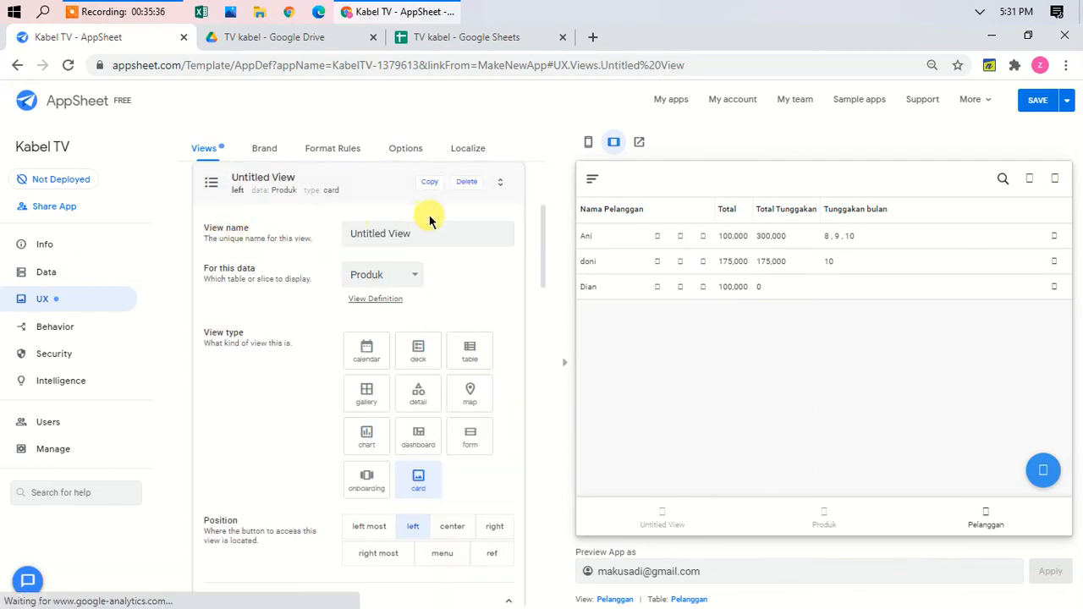
left_click(406, 277)
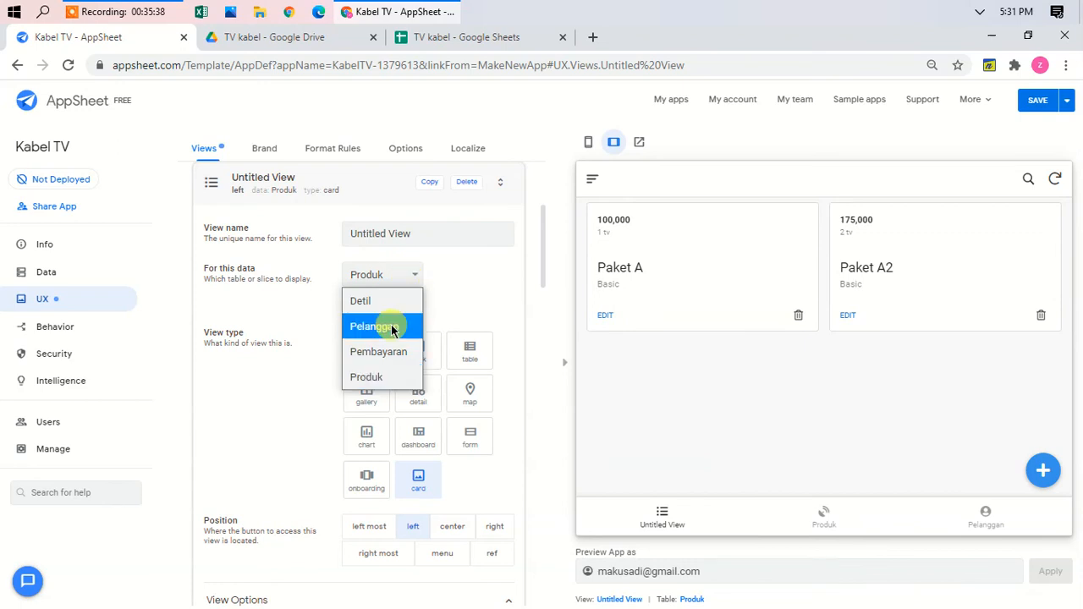
left_click(385, 359)
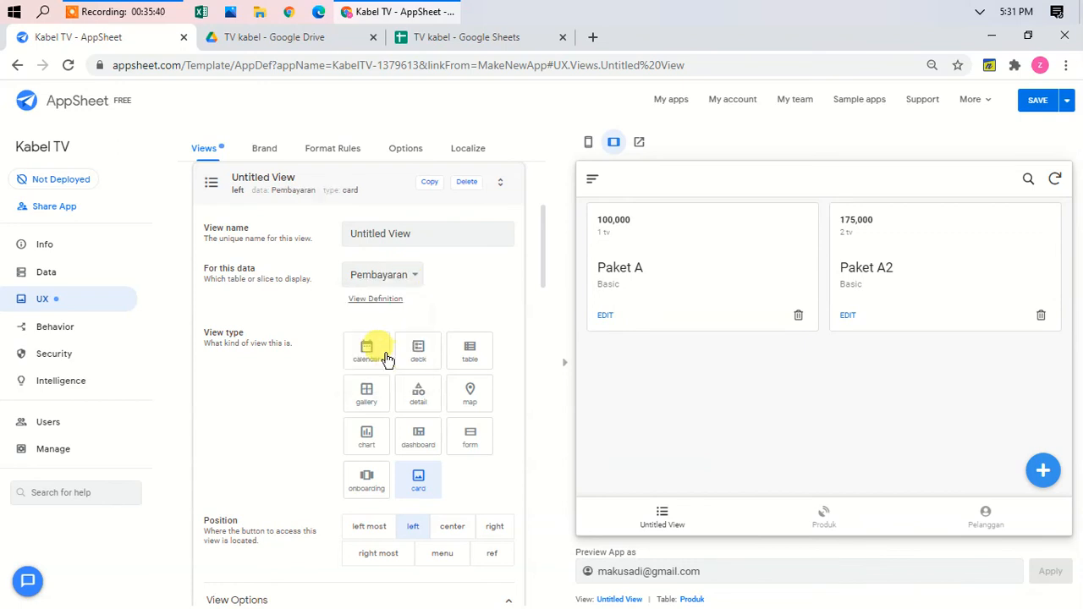
left_click_drag(423, 234, 313, 236)
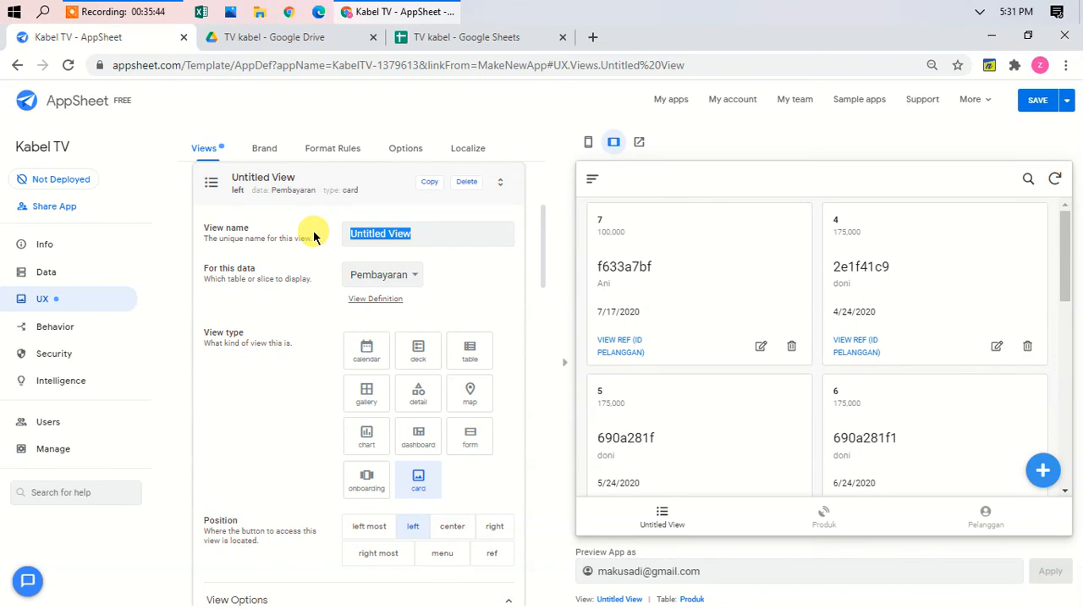
type("Pembaya")
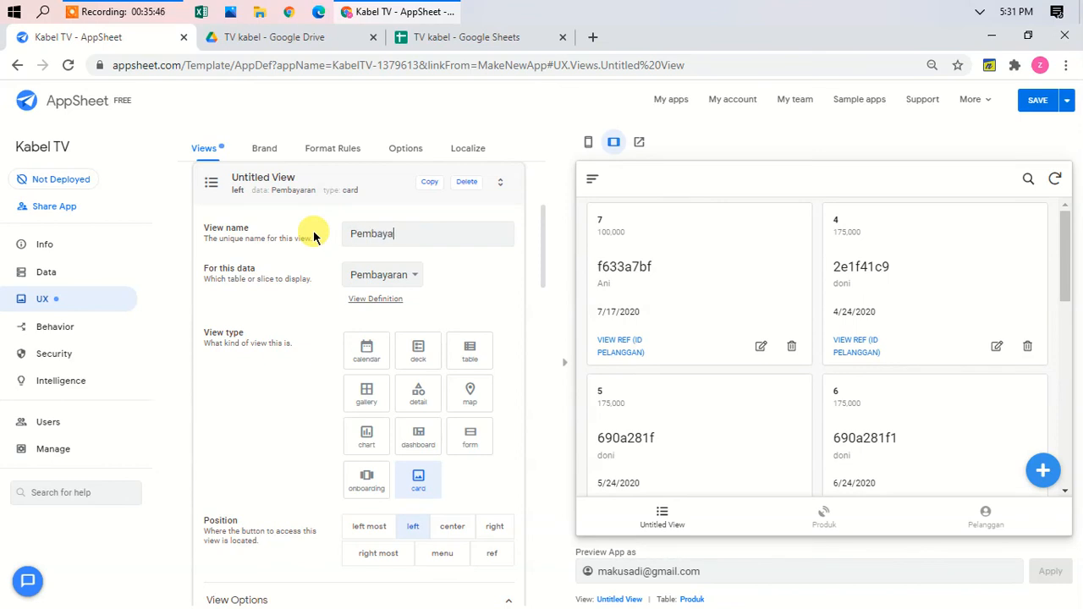
type("ran")
key("Return")
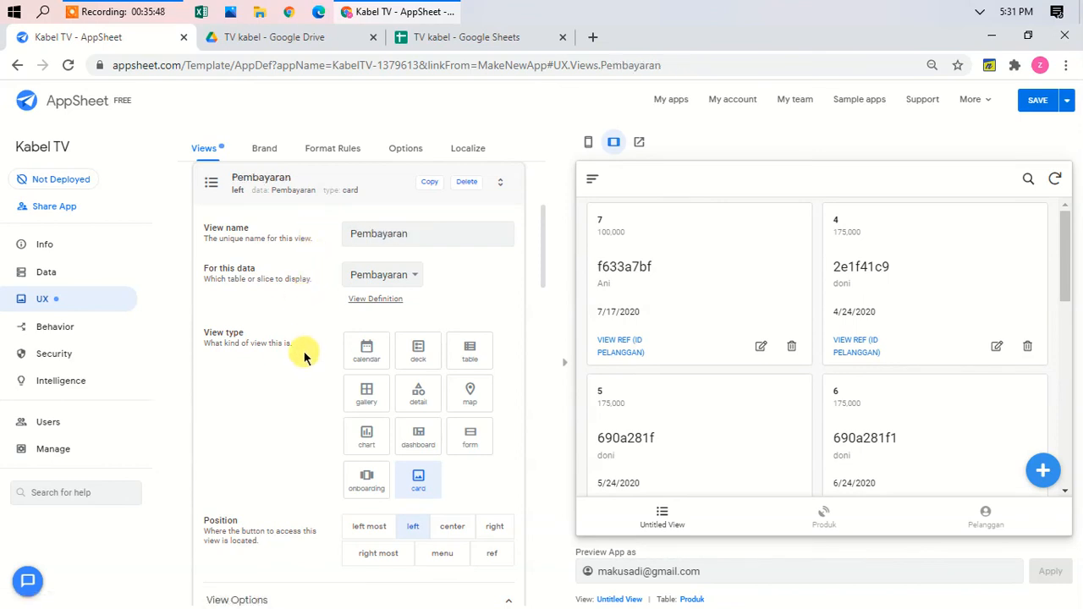
left_click(471, 354)
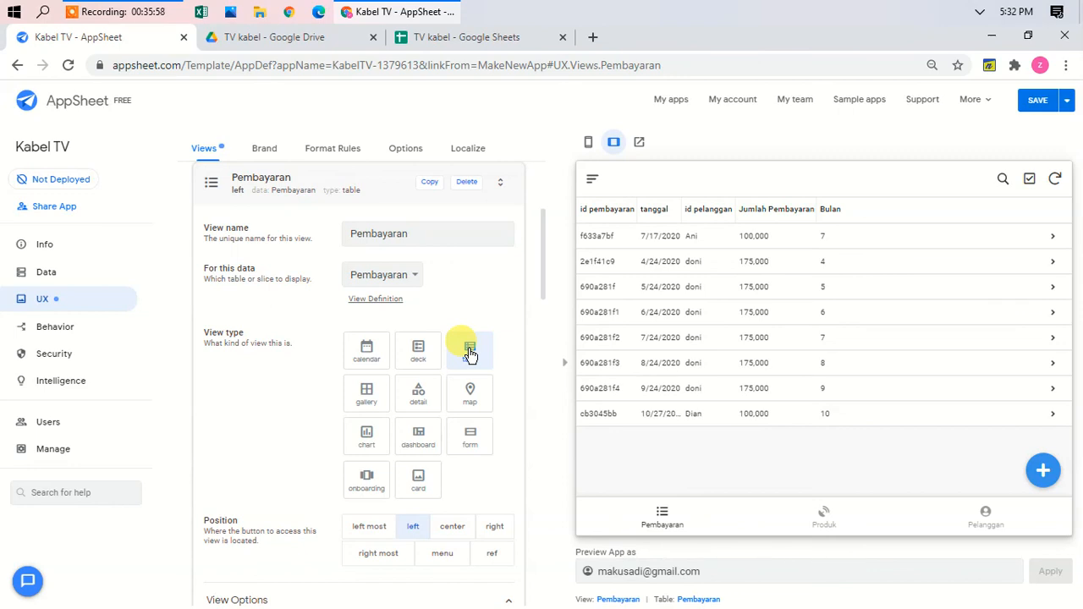
Step: Group the Pembayaran view by id pelanggan, summing Jumlah Pembayaran per group
scroll(471, 355, "down", 5)
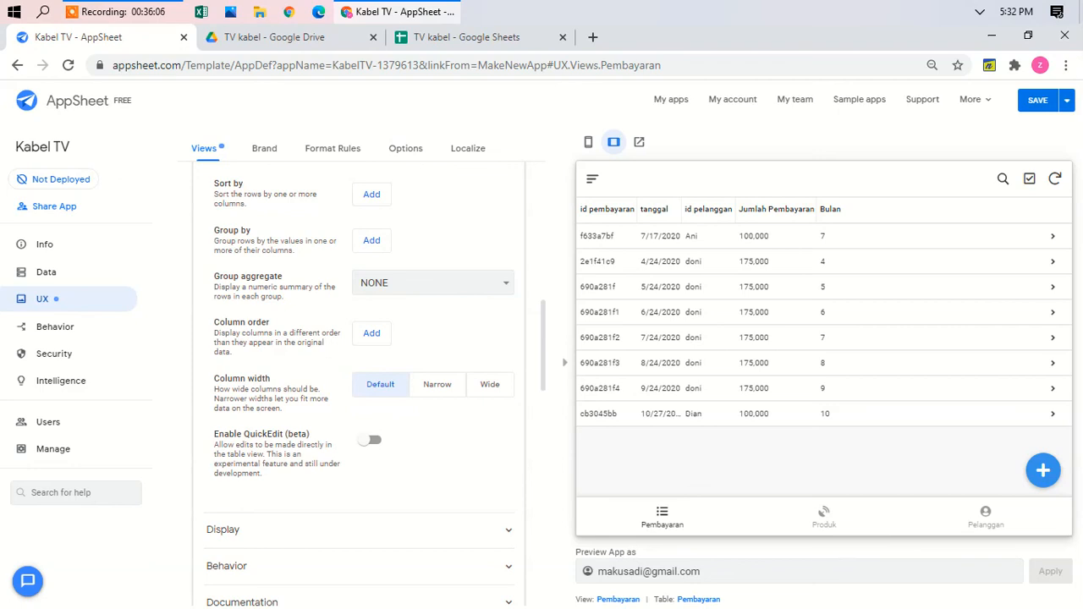
left_click(376, 240)
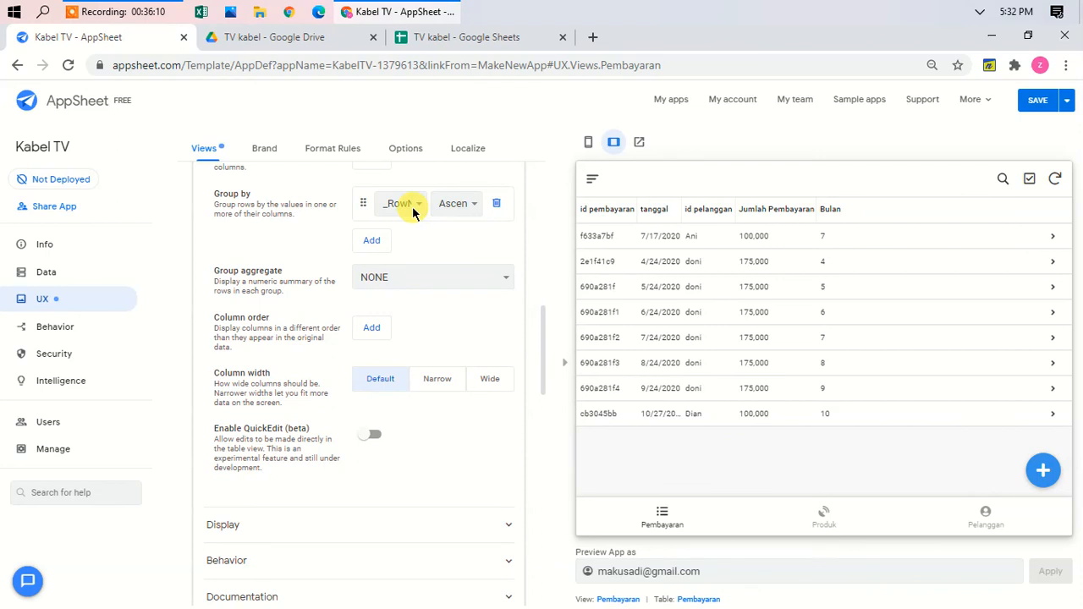
left_click(413, 210)
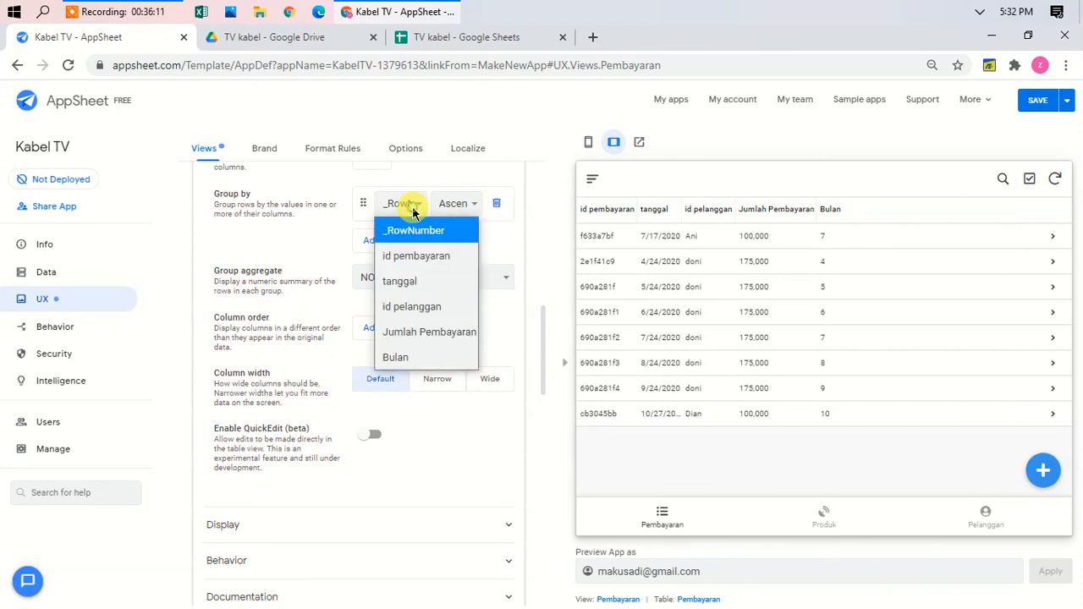
left_click(411, 306)
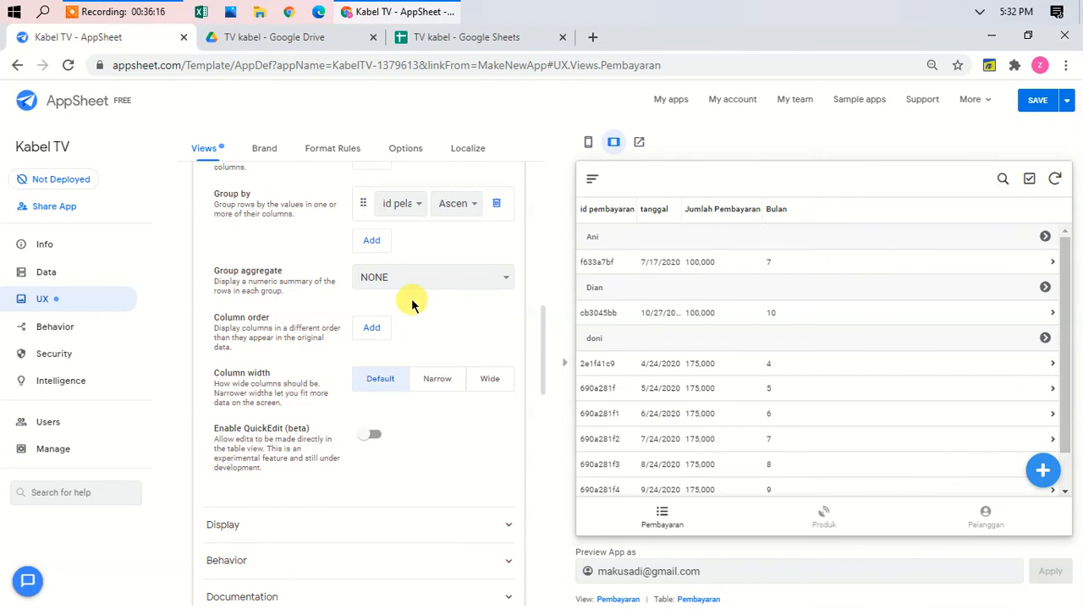
left_click(446, 278)
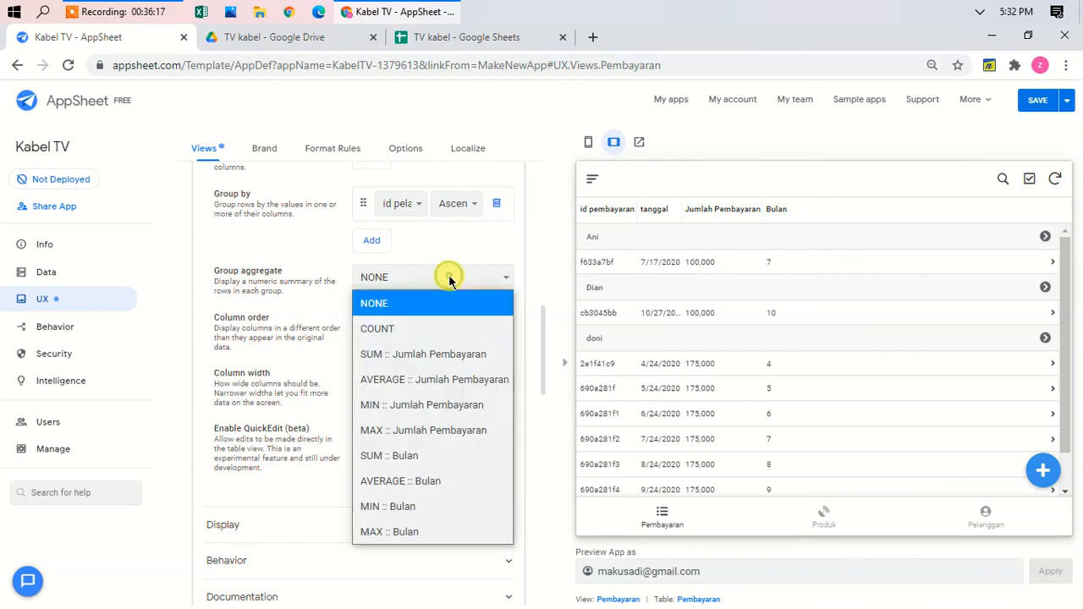
left_click(412, 358)
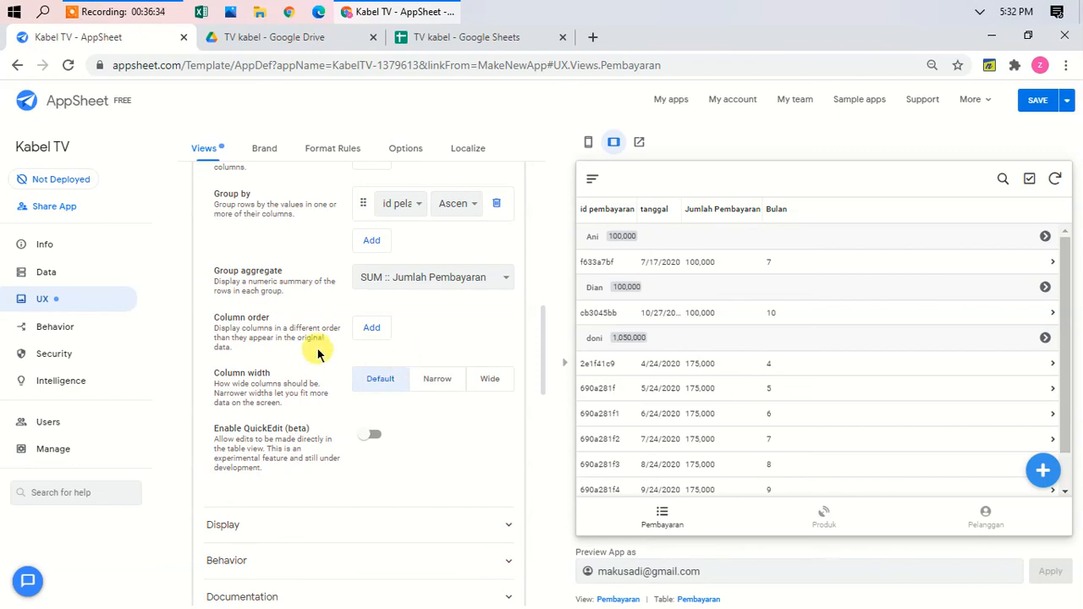
Step: Switch the group aggregate to COUNT, giving group counts of 1, 1 and 6
left_click(432, 279)
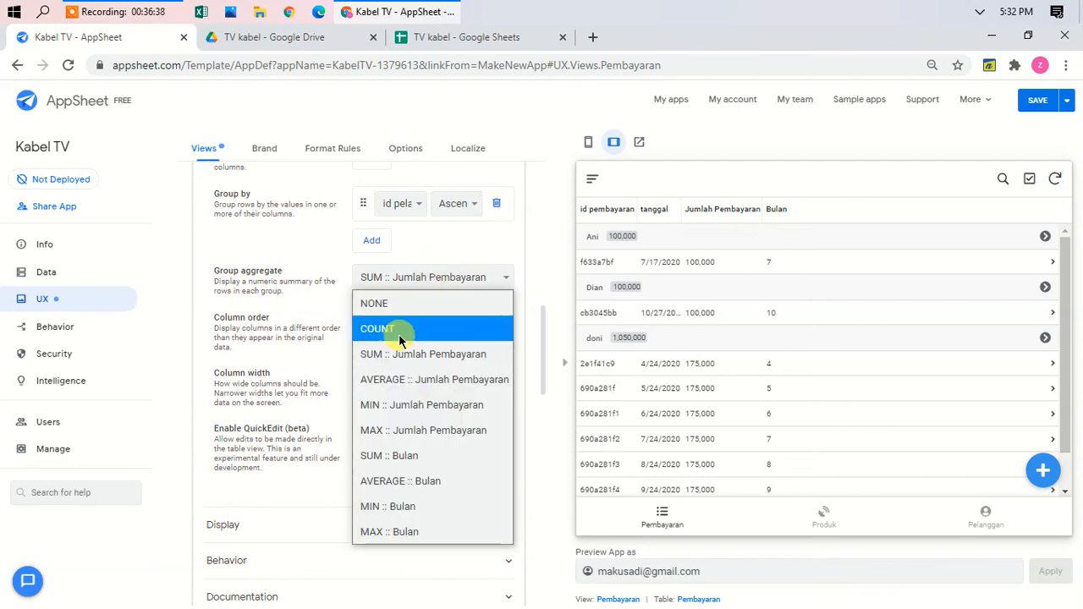
left_click(399, 334)
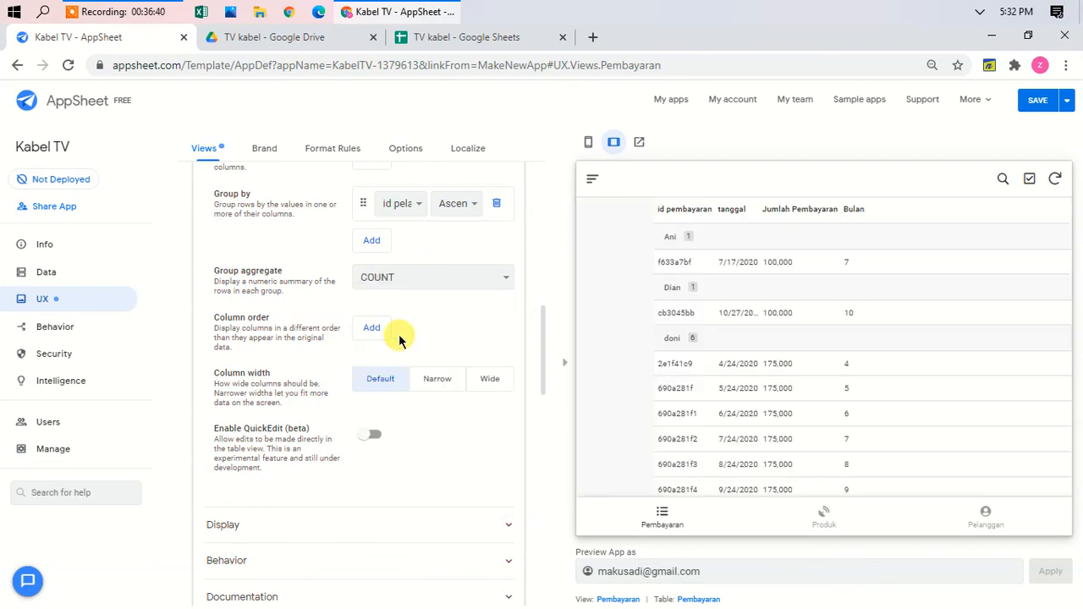
scroll(817, 359, "down", 1)
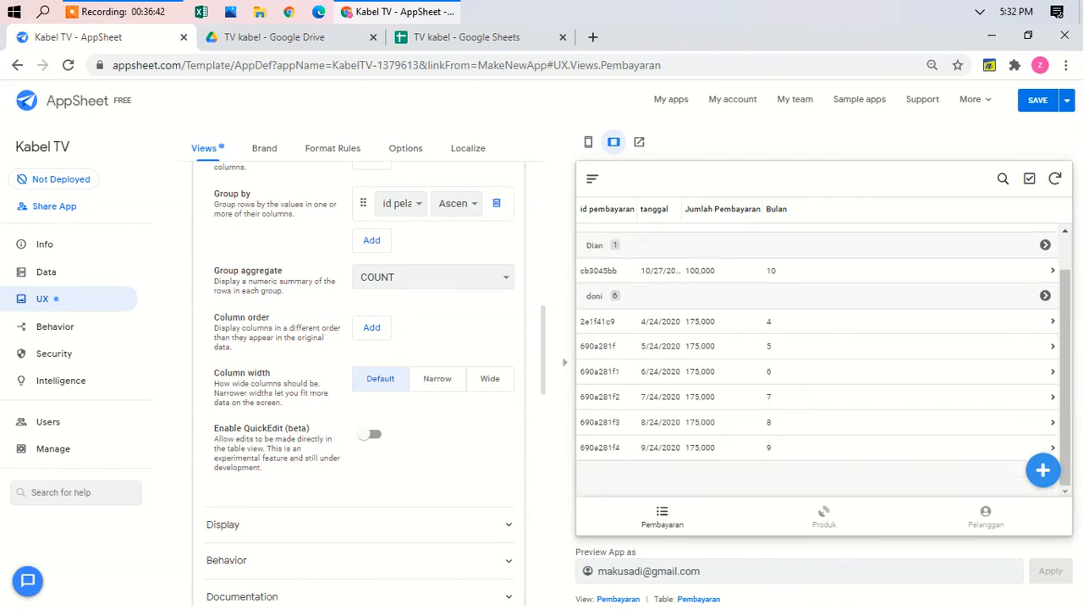
scroll(817, 360, "up", 1)
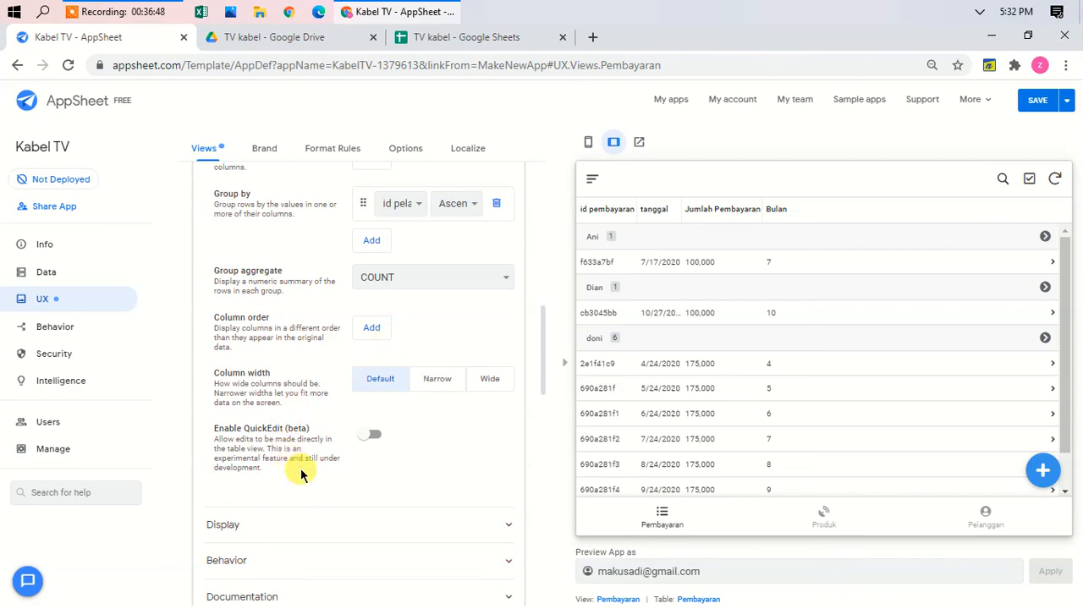
Step: Search the view icons for 'money', pick the dollar-circle icon, and collapse the Pembayaran view
left_click(343, 524)
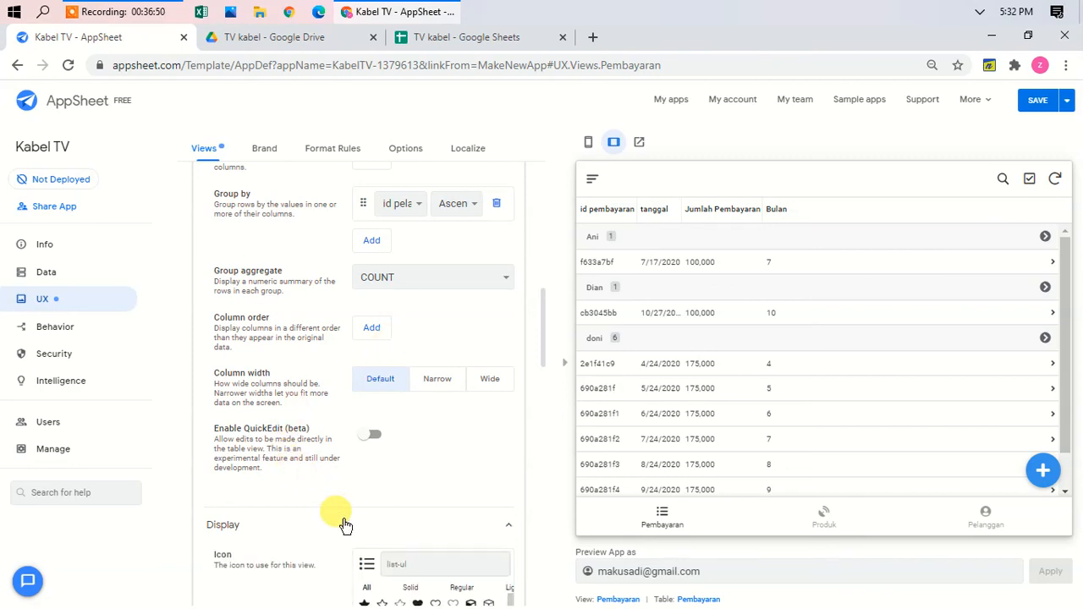
scroll(343, 520, "down", 3)
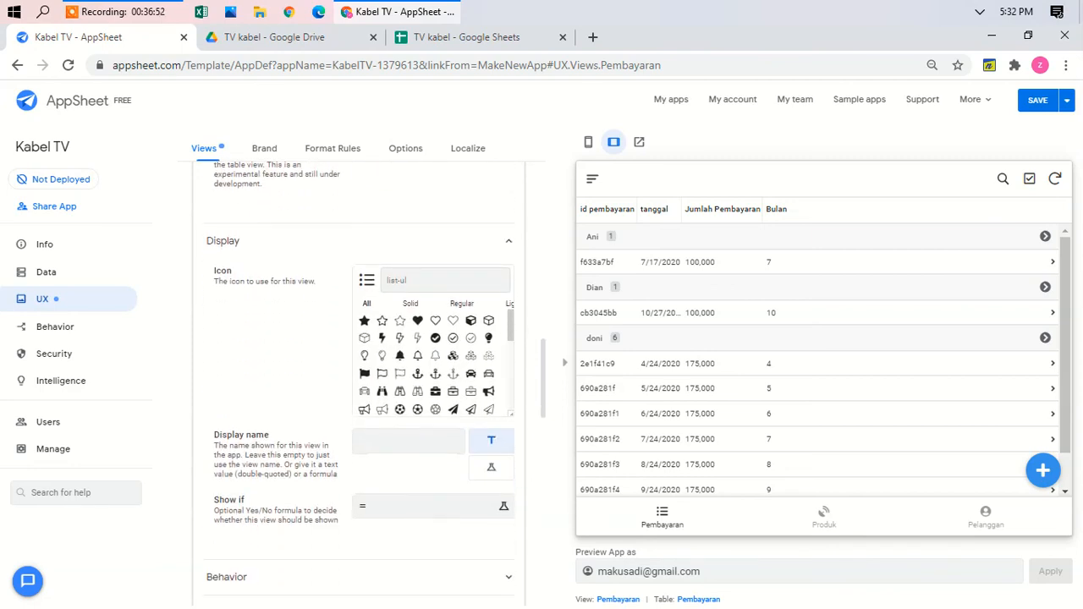
scroll(359, 380, "up", 3)
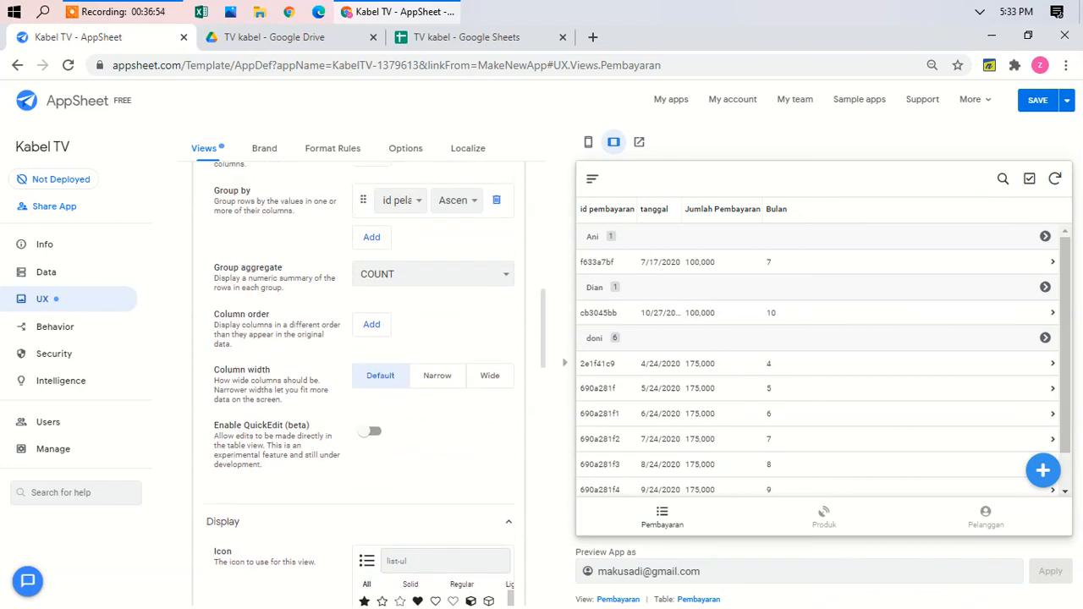
left_click(413, 561)
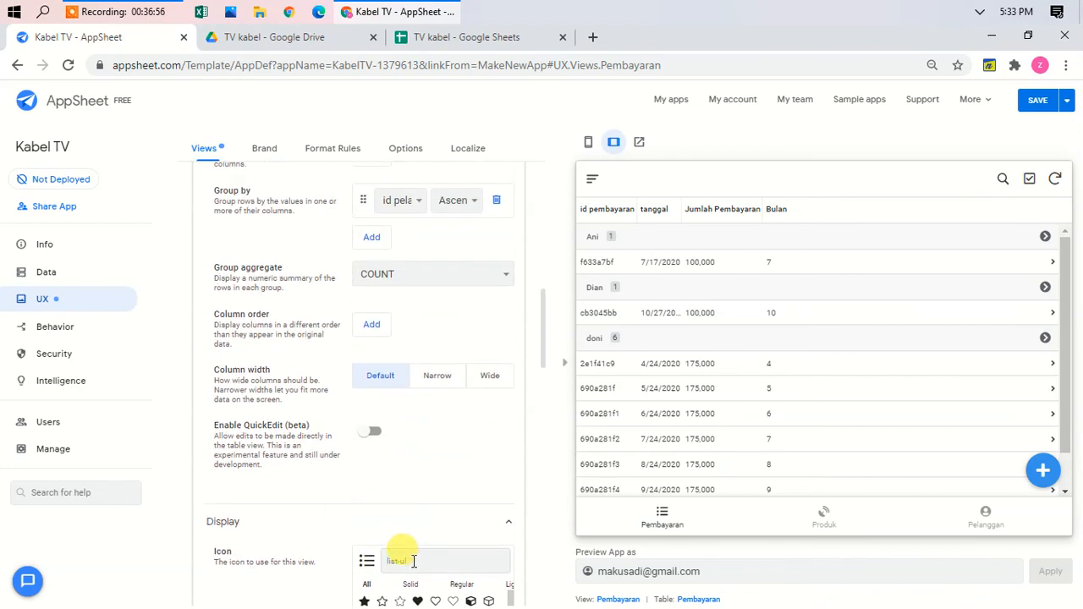
type("money")
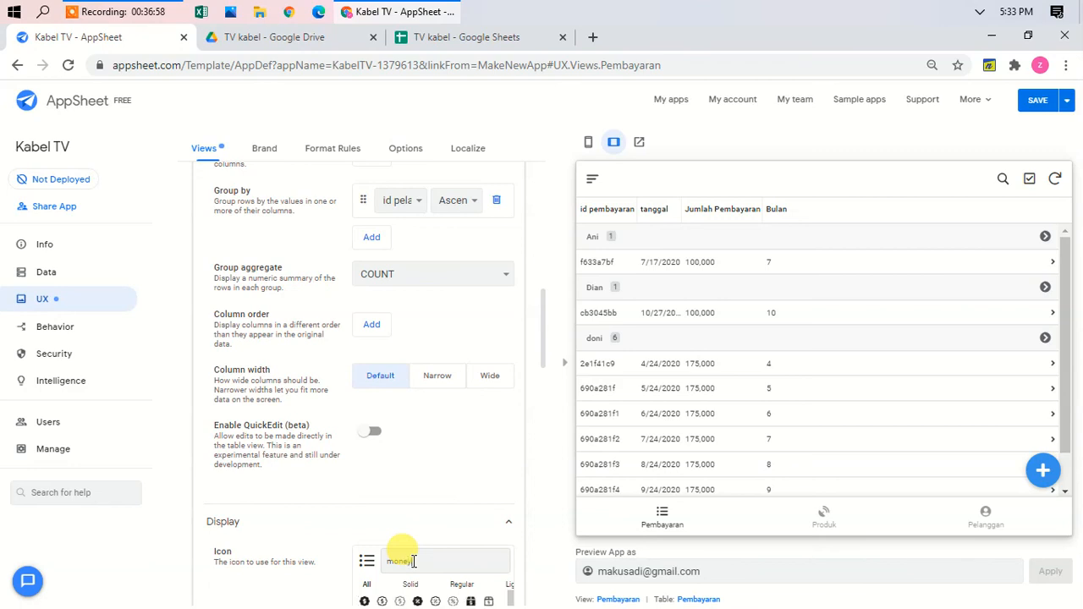
scroll(414, 561, "down", 3)
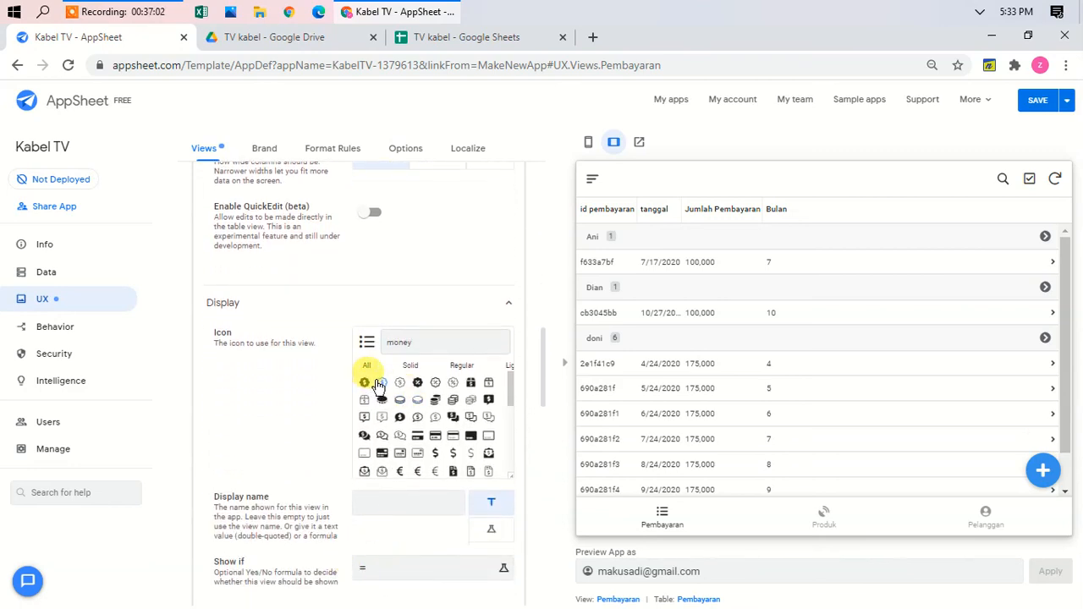
left_click(380, 385)
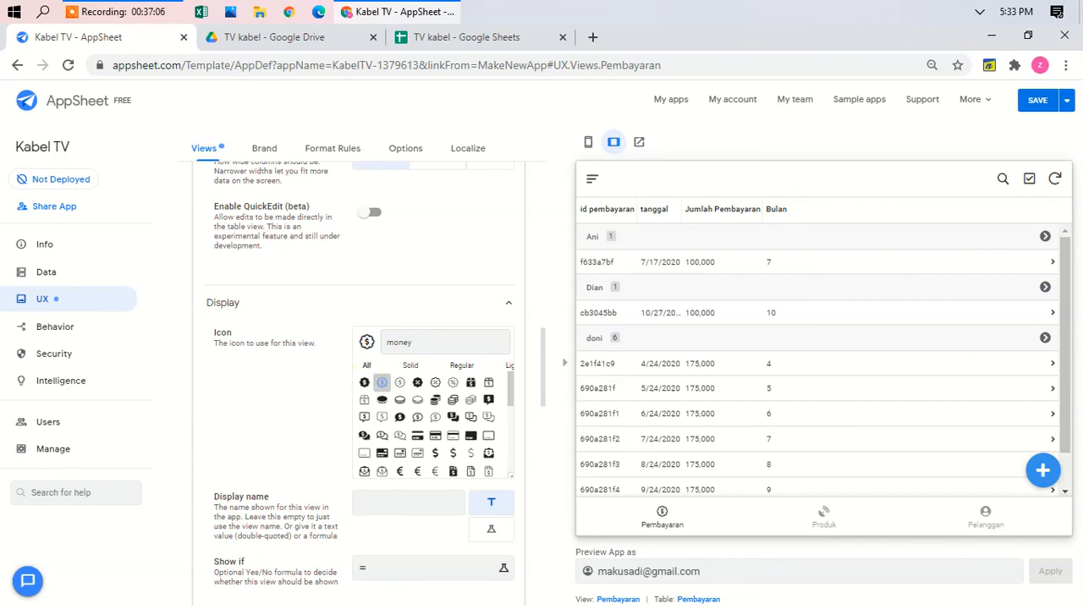
scroll(380, 385, "up", 15)
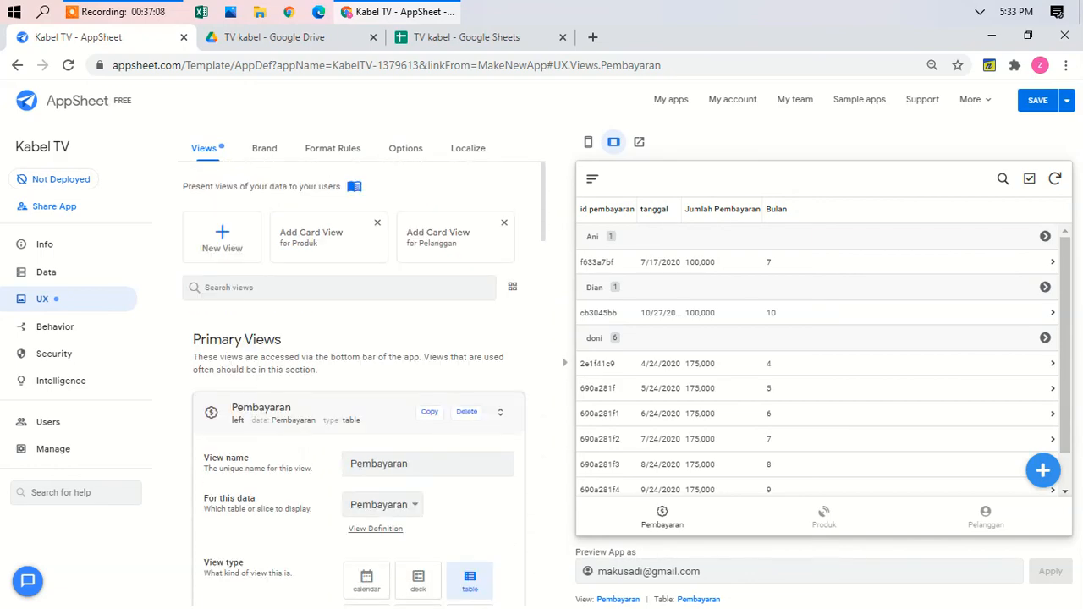
left_click(319, 411)
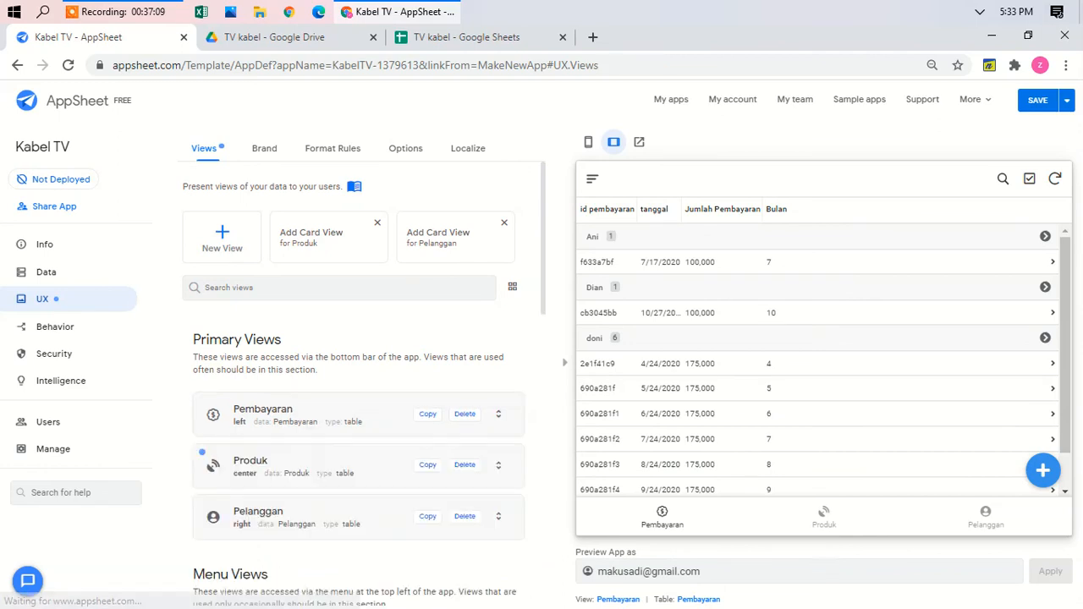
Step: Open the Detil table's columns and begin editing the Harga column's Initial Value
left_click(56, 269)
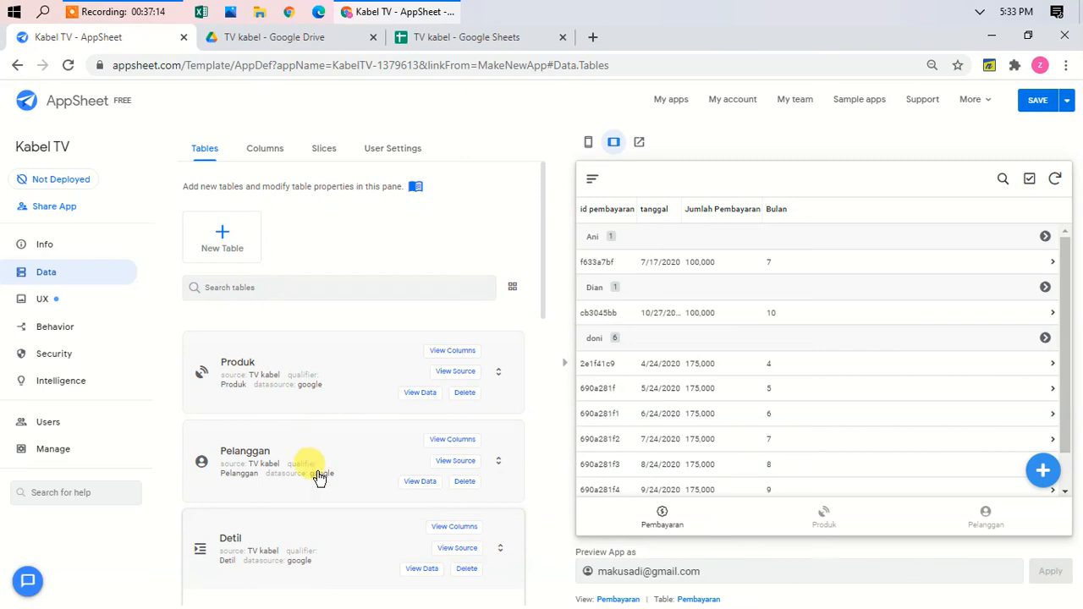
scroll(321, 492, "down", 2)
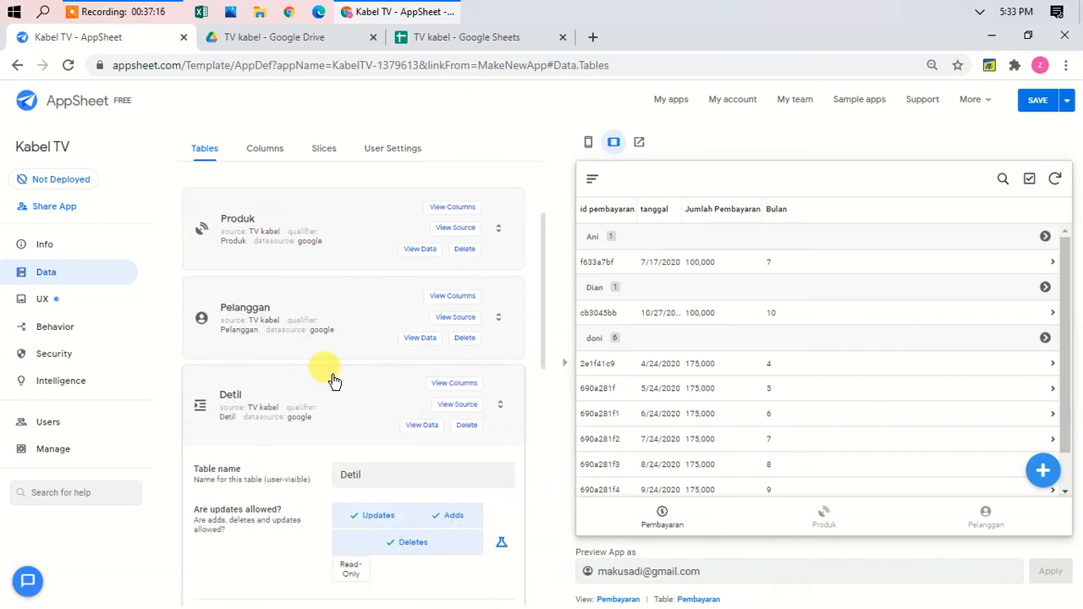
left_click(446, 386)
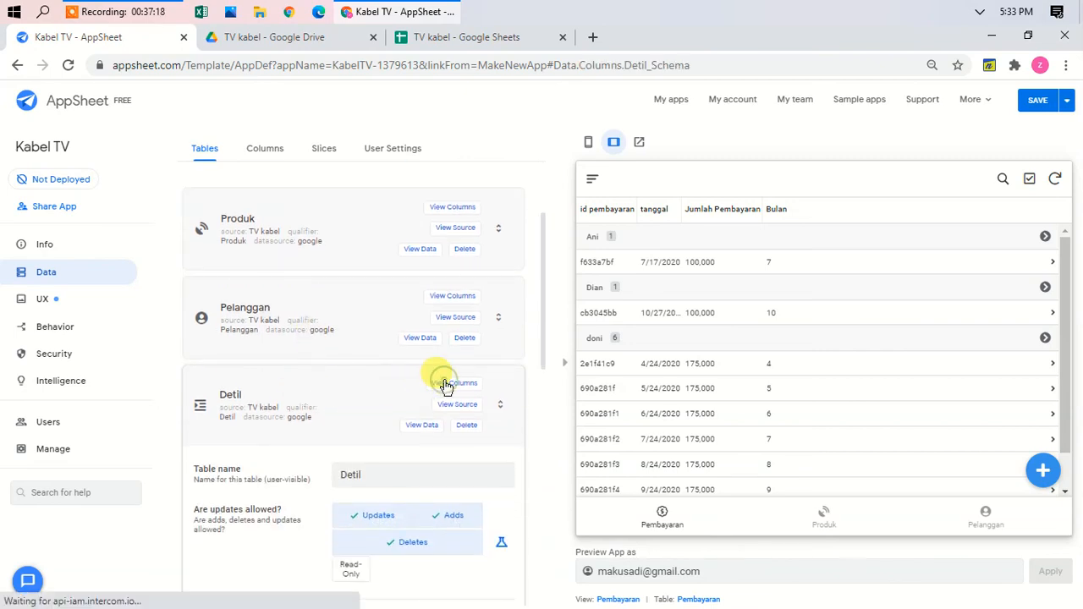
left_click(586, 142)
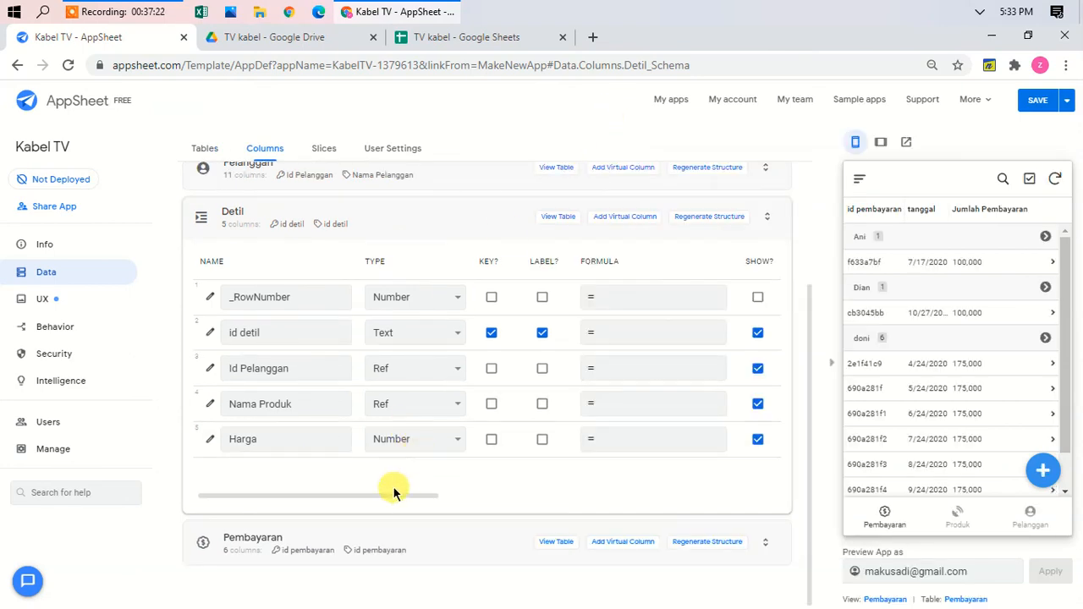
left_click_drag(388, 494, 528, 494)
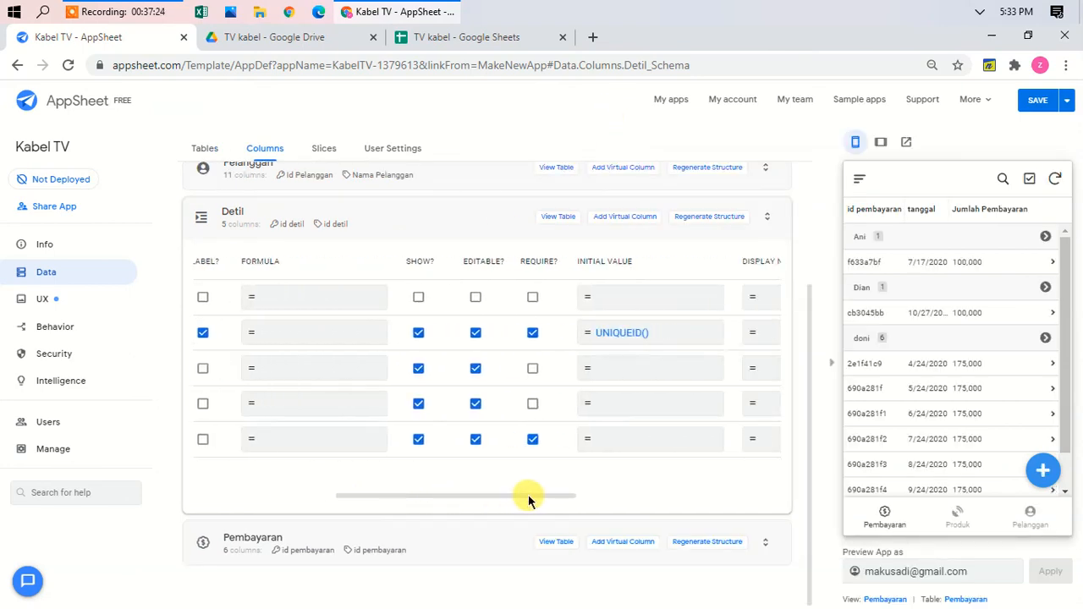
left_click(616, 440)
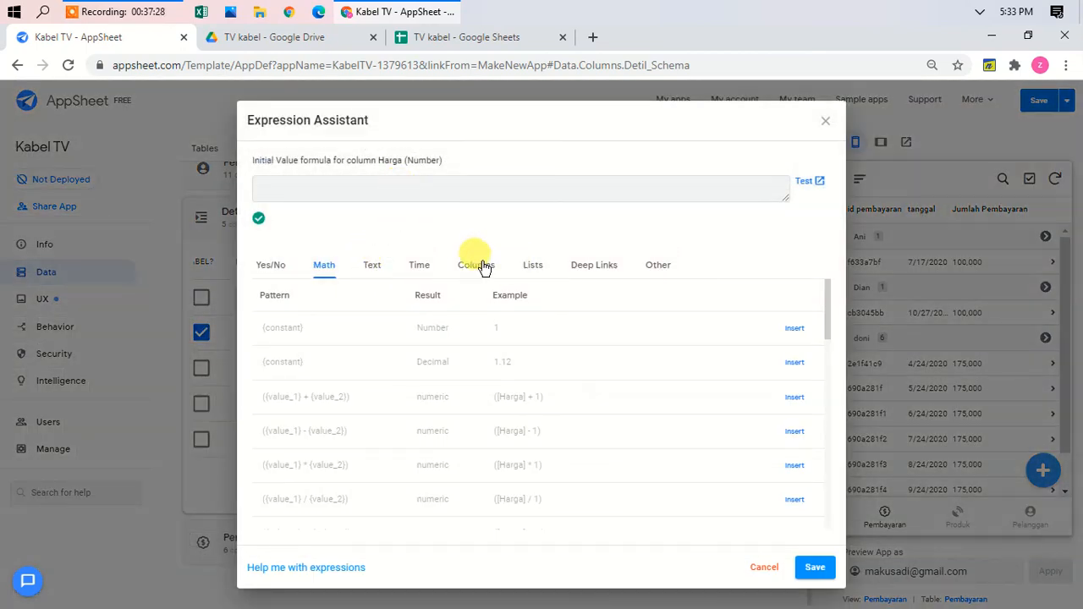
Step: Enter [Nama Produk].[harga] as Harga's initial value after checking the sheet's column name, and save
left_click(479, 265)
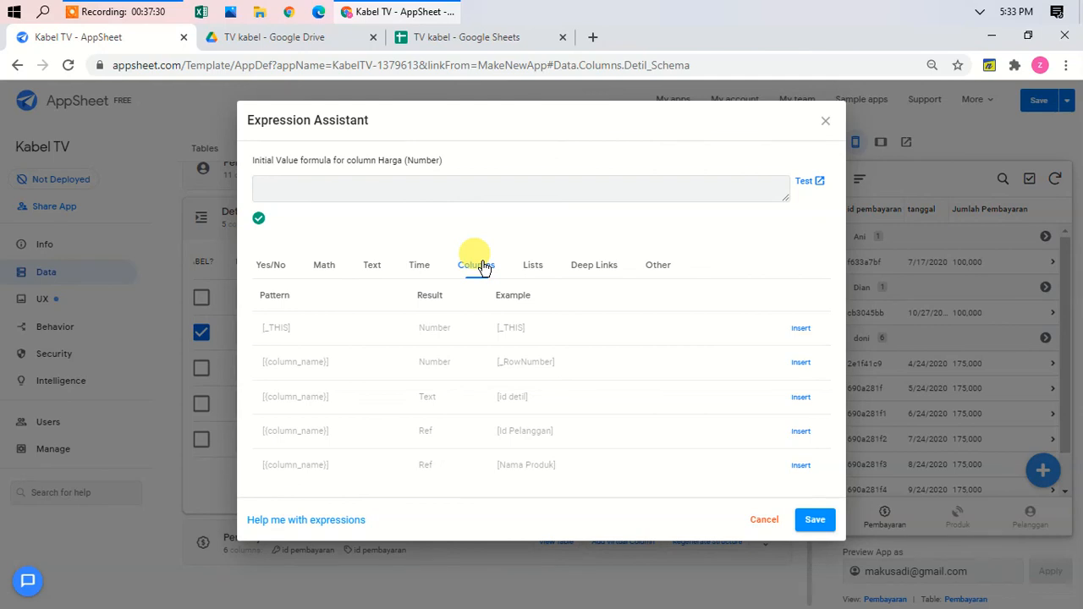
left_click(798, 466)
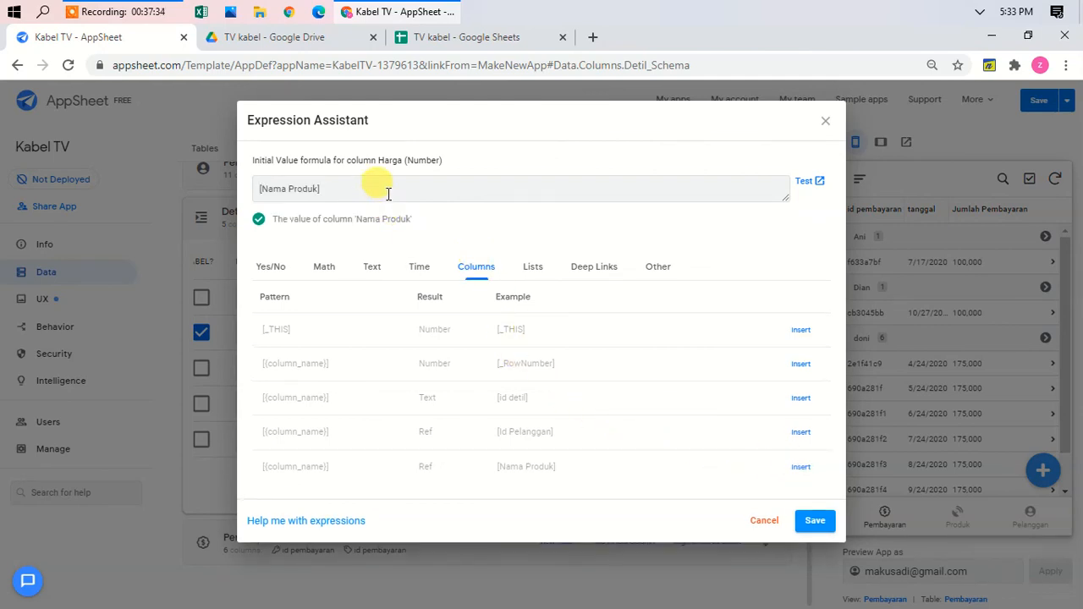
left_click(360, 189)
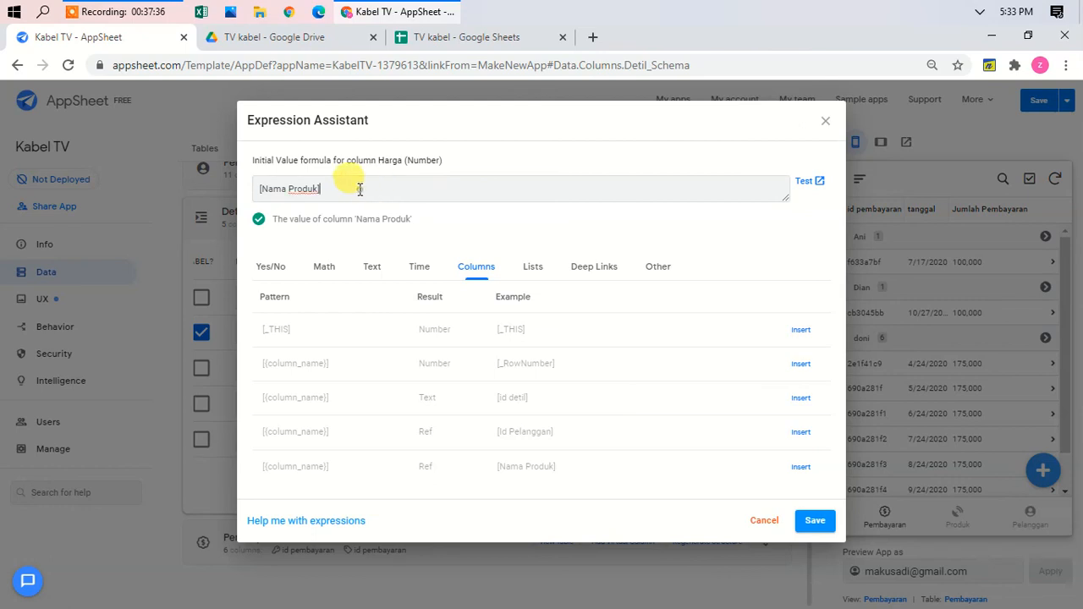
type(".[harga]")
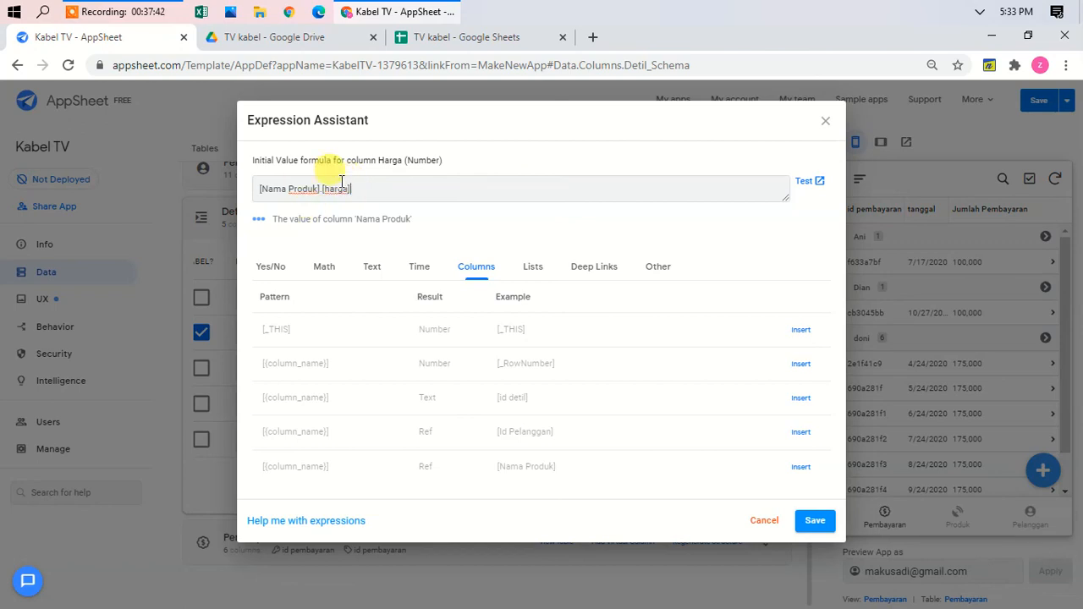
left_click(461, 36)
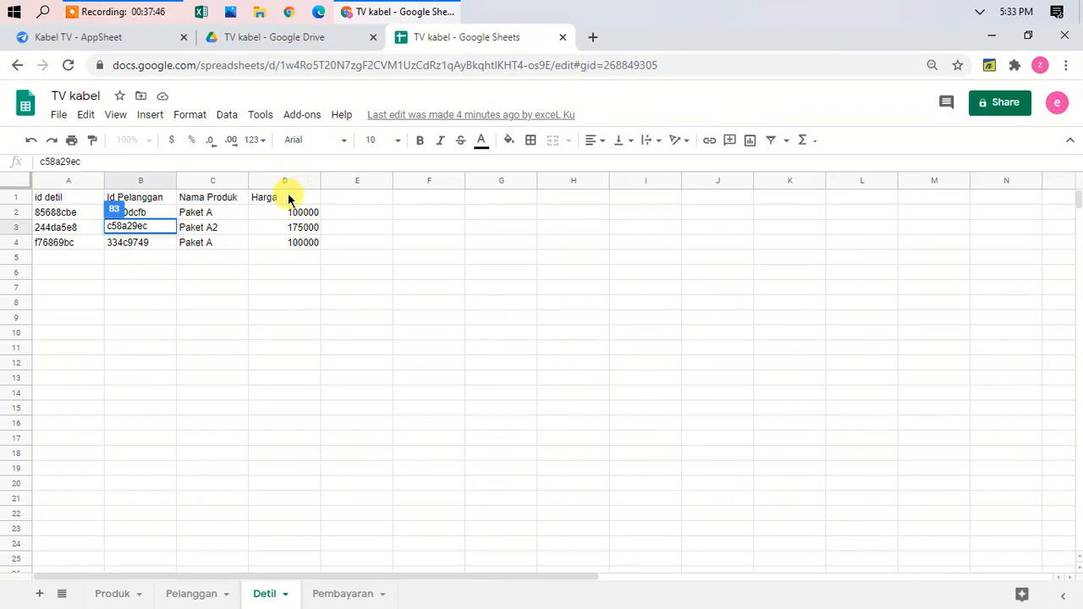
left_click(288, 198)
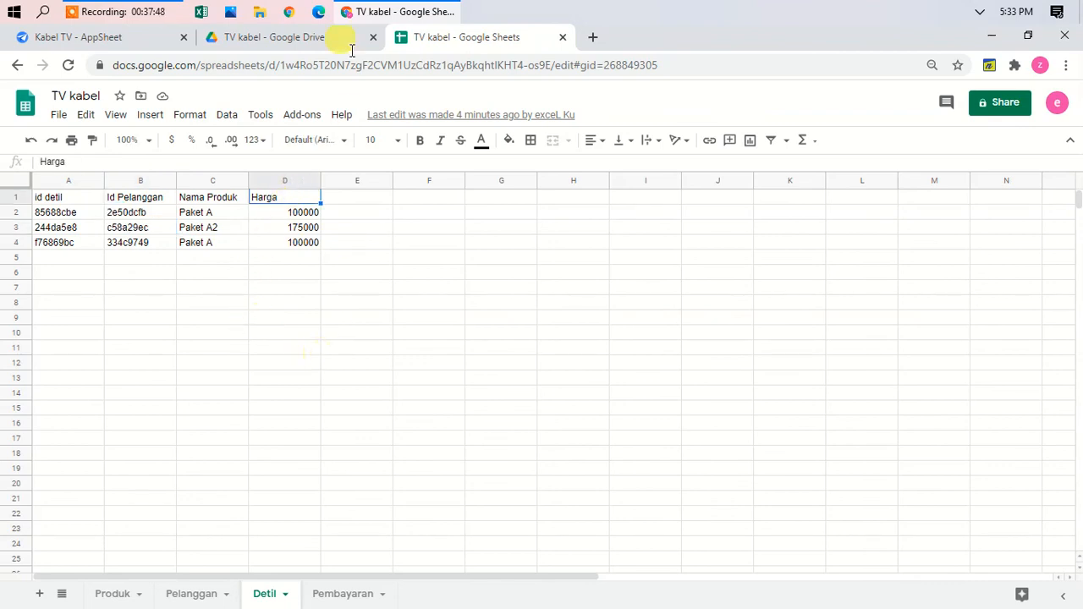
left_click(138, 38)
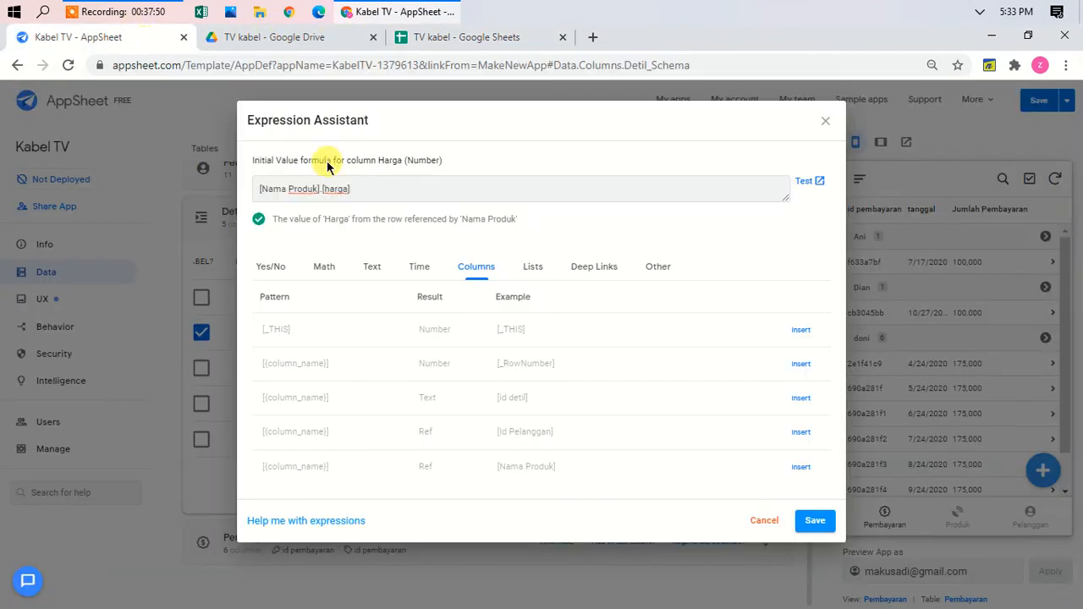
left_click(810, 522)
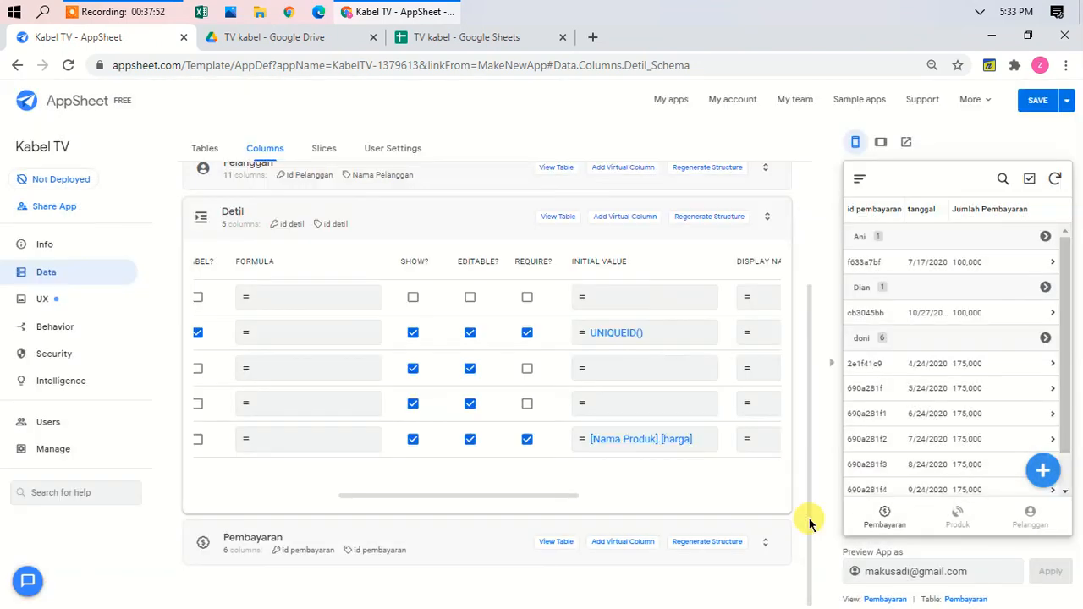
Step: Save and verify the app, then collapse the Detil column list
left_click(1066, 107)
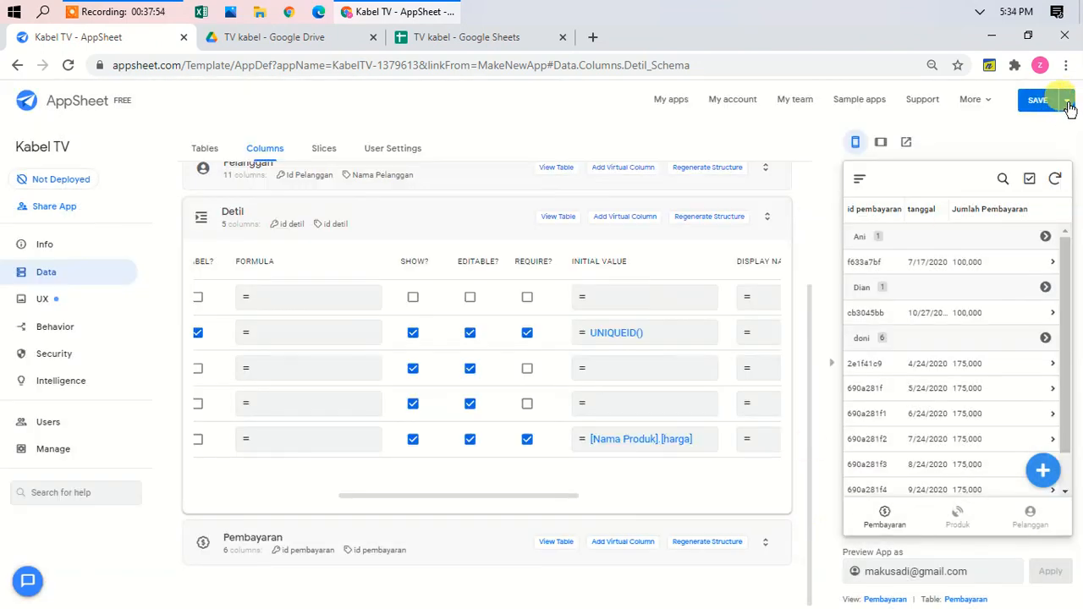
left_click(1068, 108)
left_click(1006, 149)
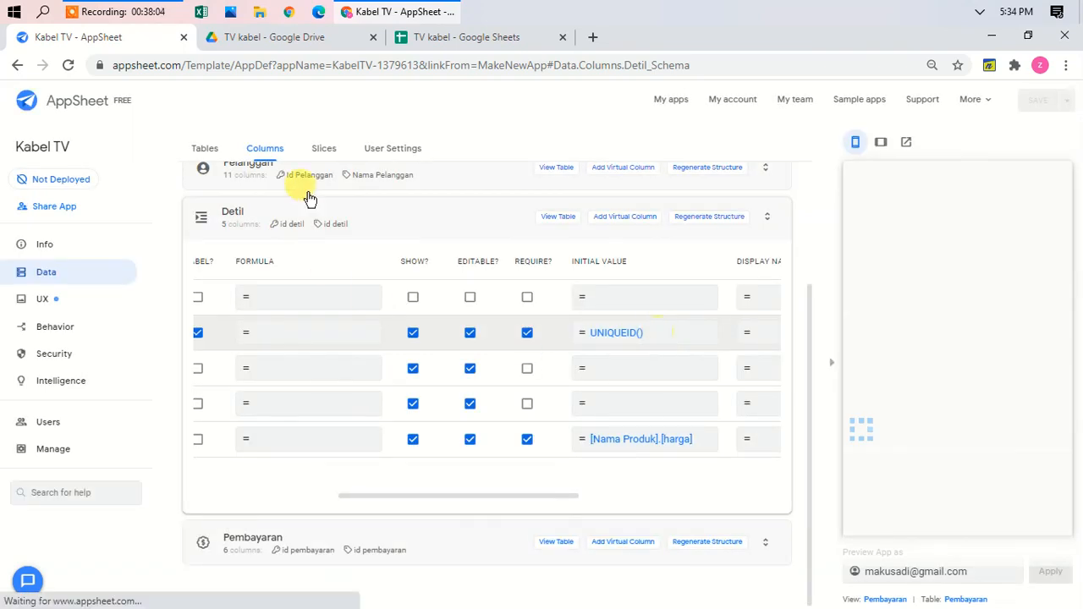
left_click(378, 210)
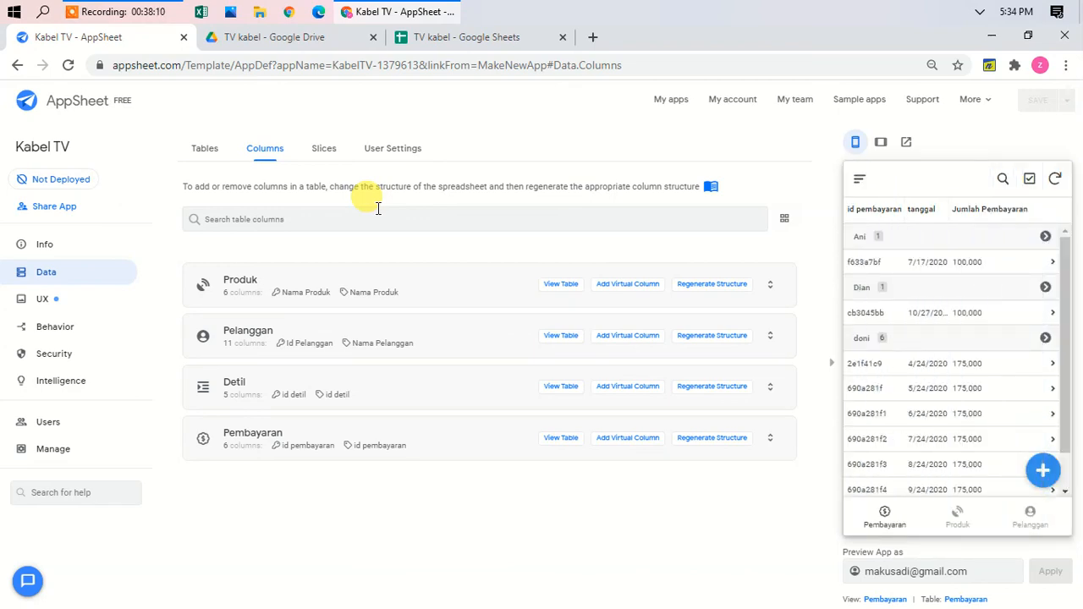
Step: Flip through the Produk, Pelanggan and Pembayaran preview tabs and start a new payment
left_click(957, 516)
left_click(1030, 516)
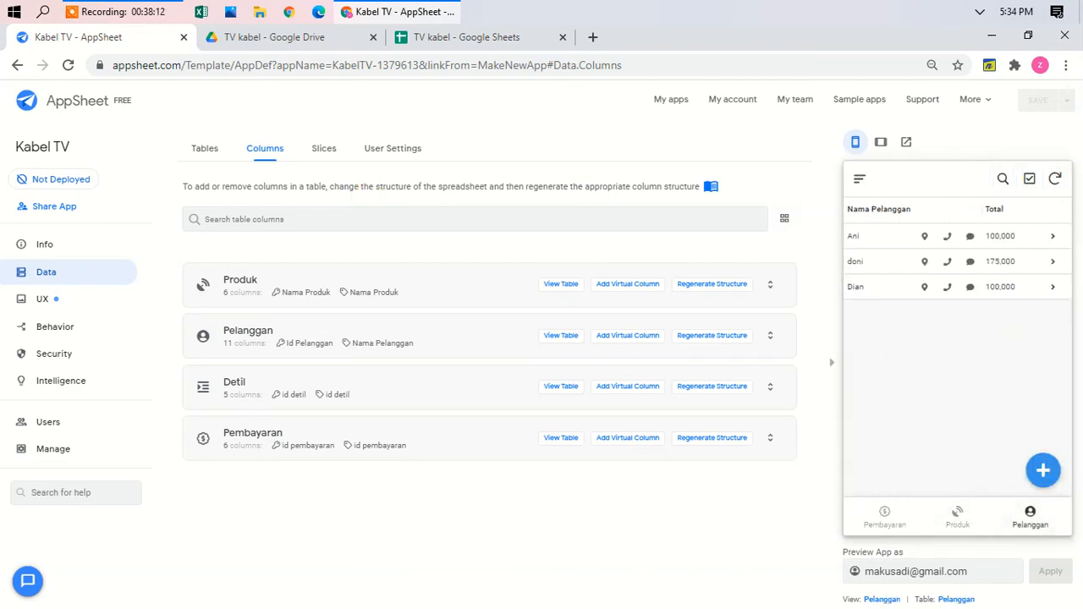
left_click(884, 516)
left_click(1042, 471)
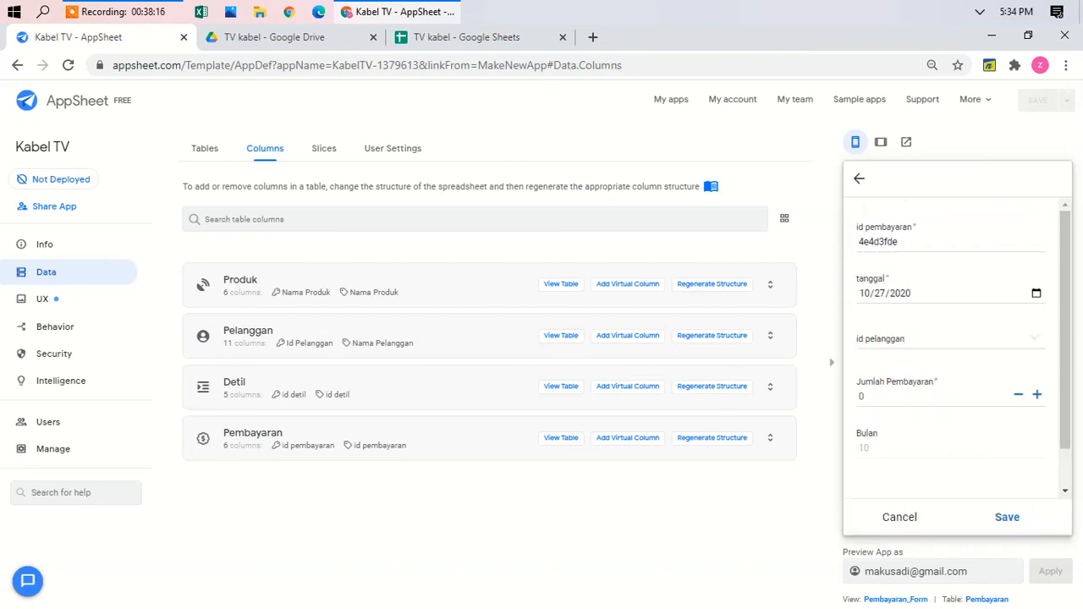
Step: Try the payment form with the first customer and date 10/27/2020, then discard it unsaved
left_click(995, 337)
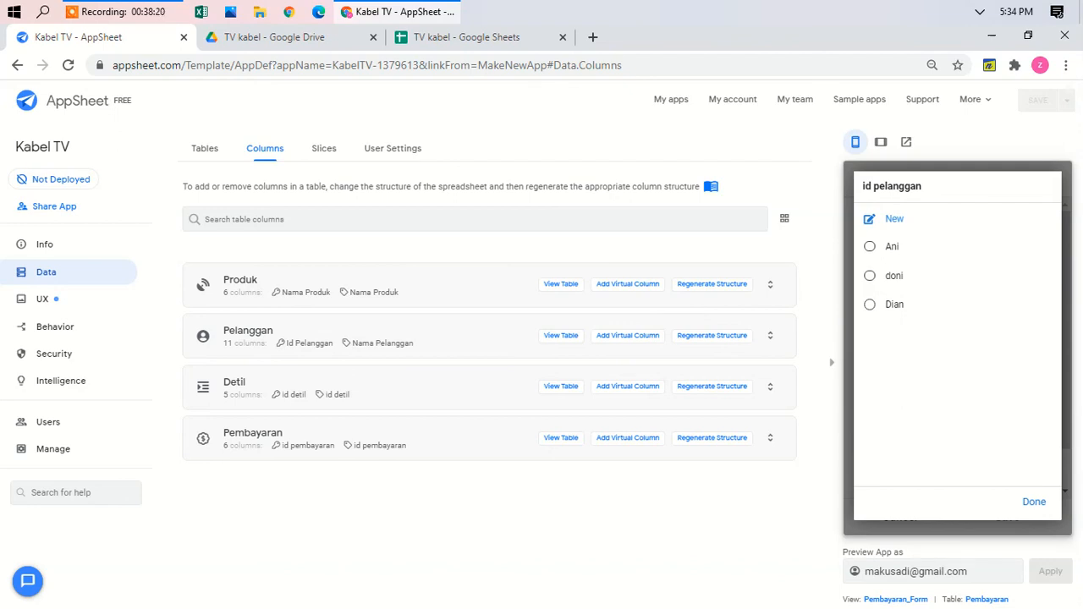
left_click(893, 247)
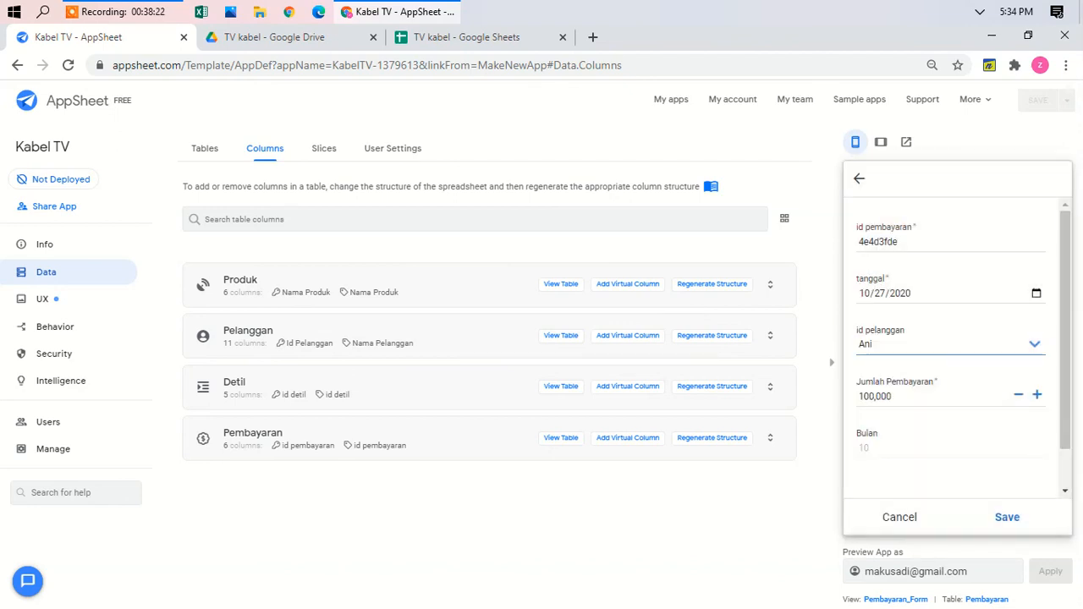
scroll(951, 348, "down", 1)
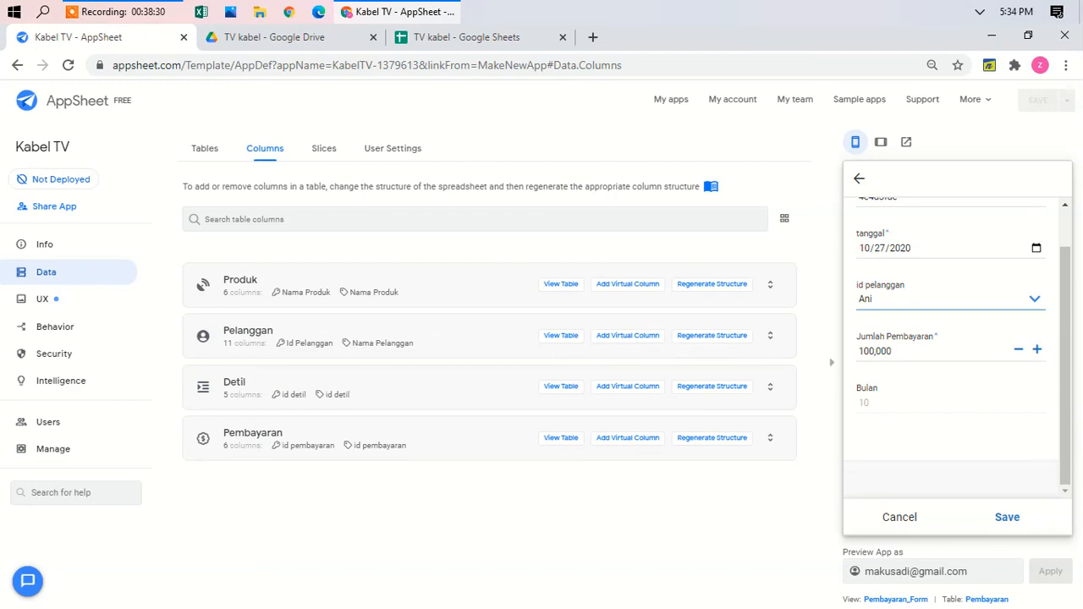
scroll(951, 348, "up", 1)
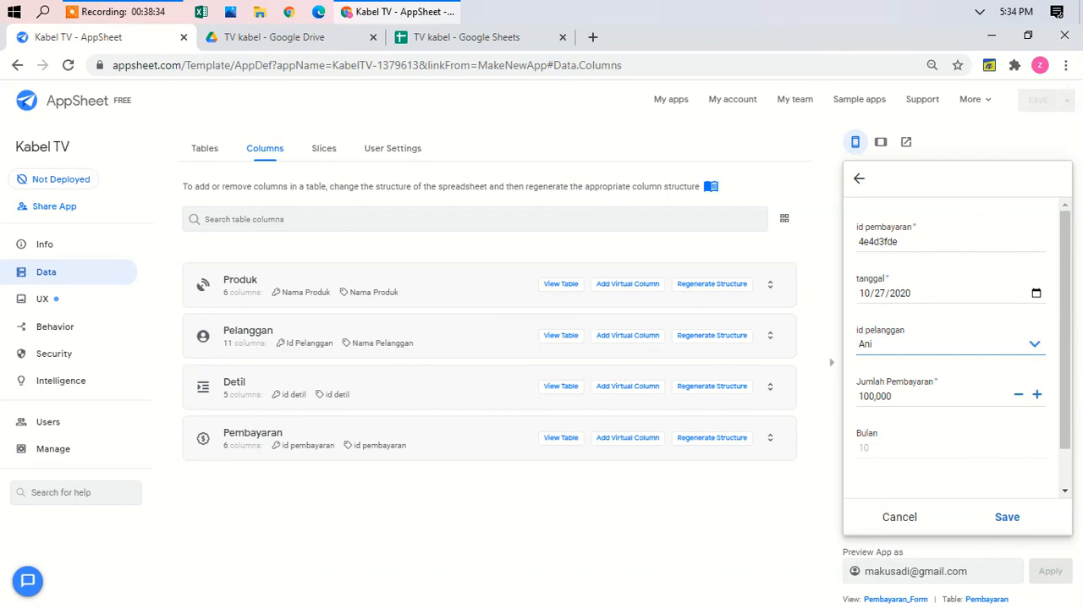
left_click(1034, 290)
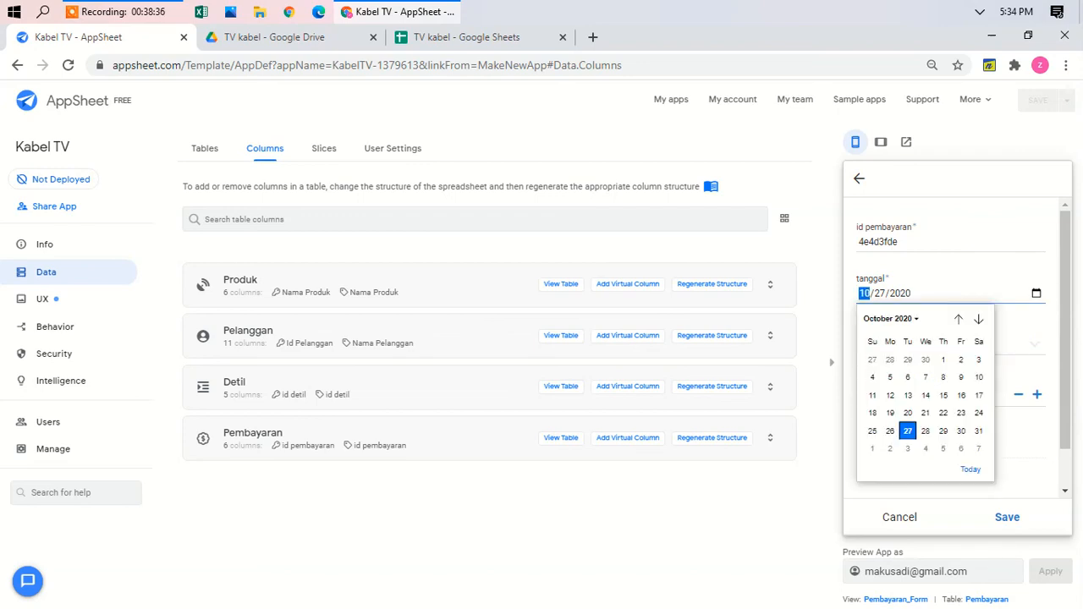
left_click(962, 213)
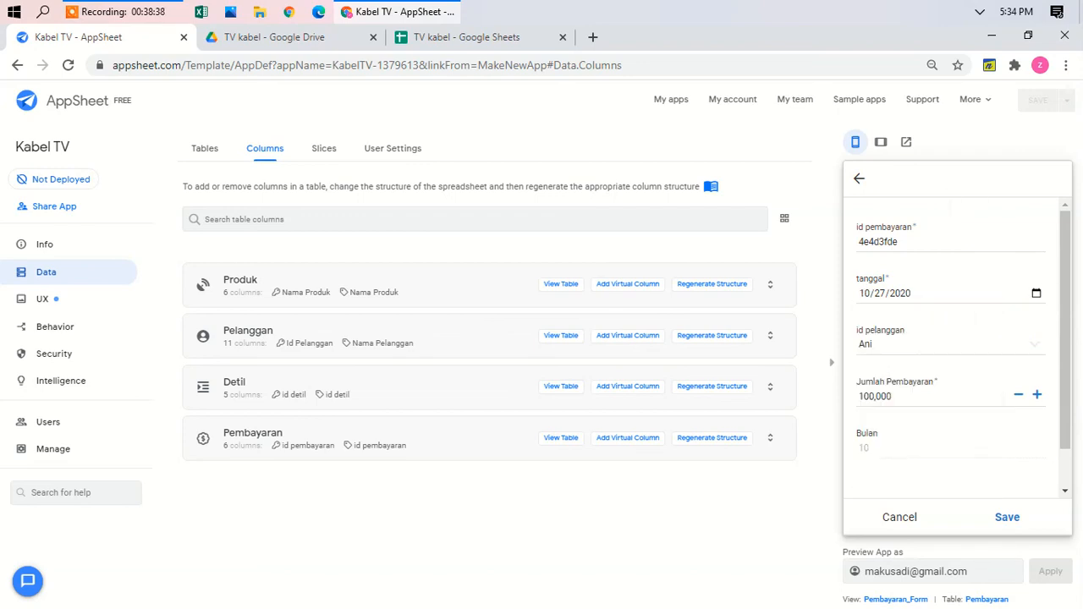
left_click(858, 177)
Step: Cycle the preview through Produk, Pelanggan and back to the Pembayaran list
left_click(957, 513)
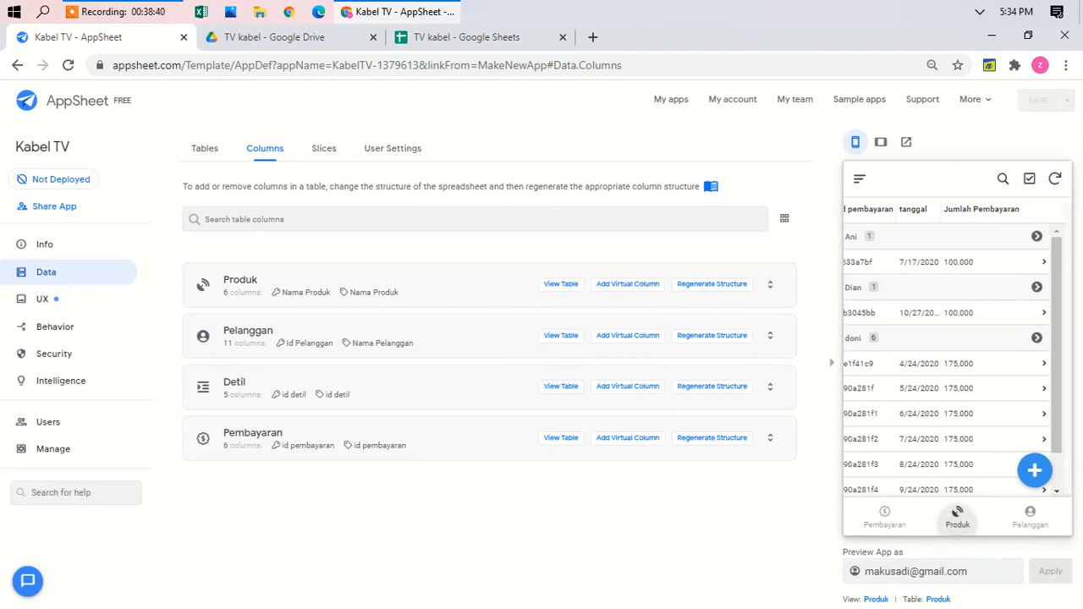
left_click(1030, 513)
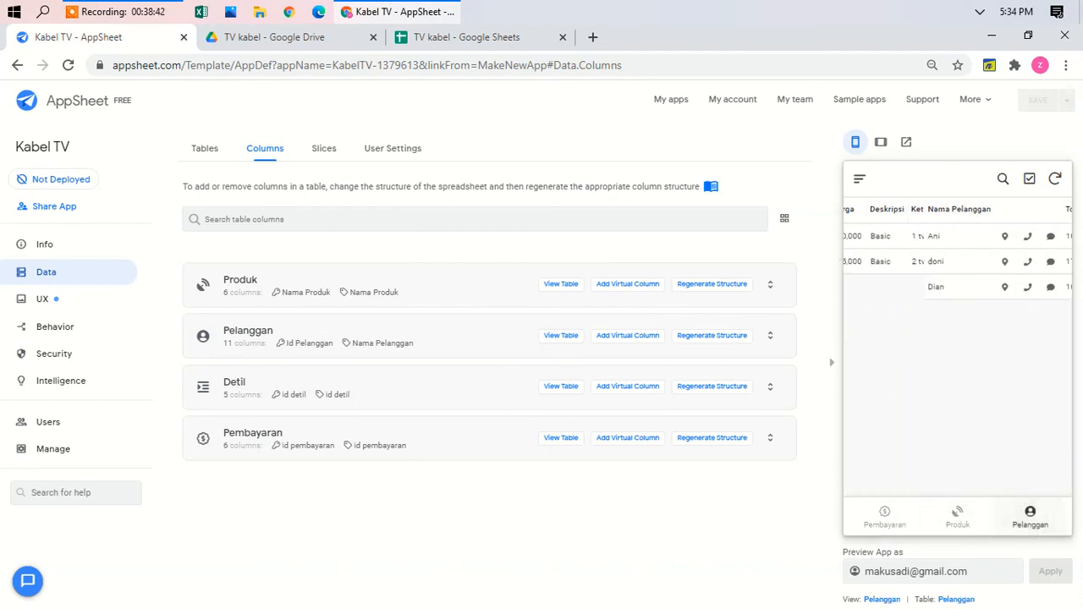
left_click(884, 513)
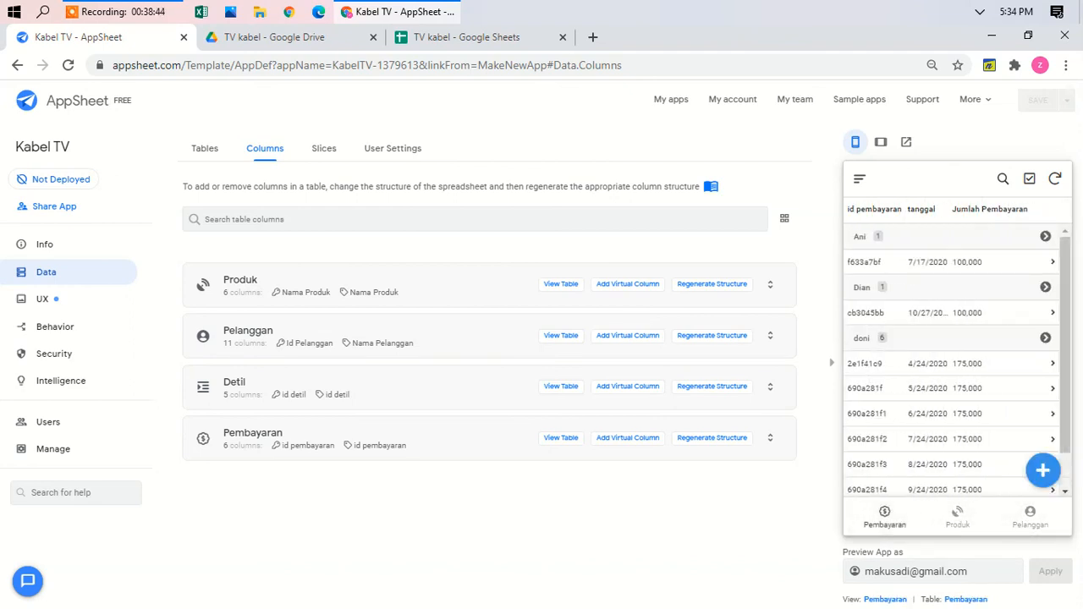
Step: Add and save a payment dated 08/13/2020 for the first customer
left_click(1043, 471)
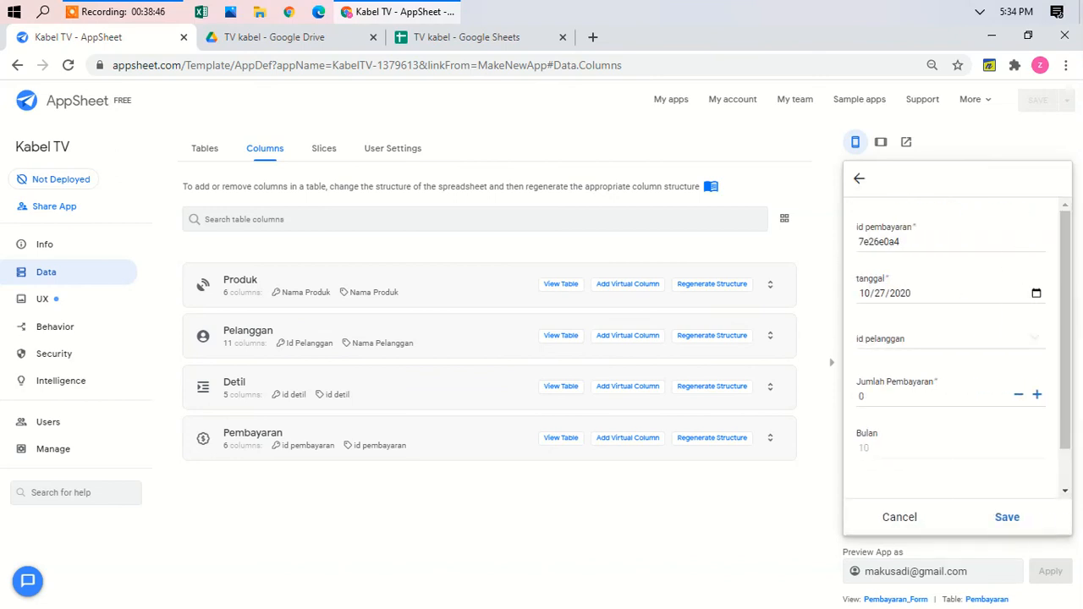
left_click(864, 293)
left_click(1036, 293)
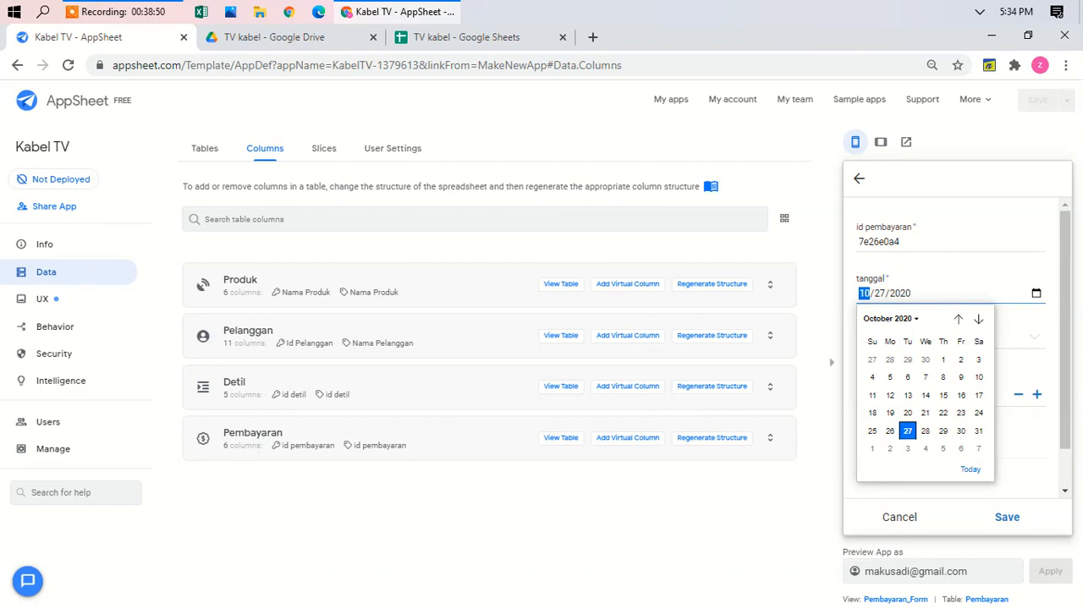
left_click(890, 319)
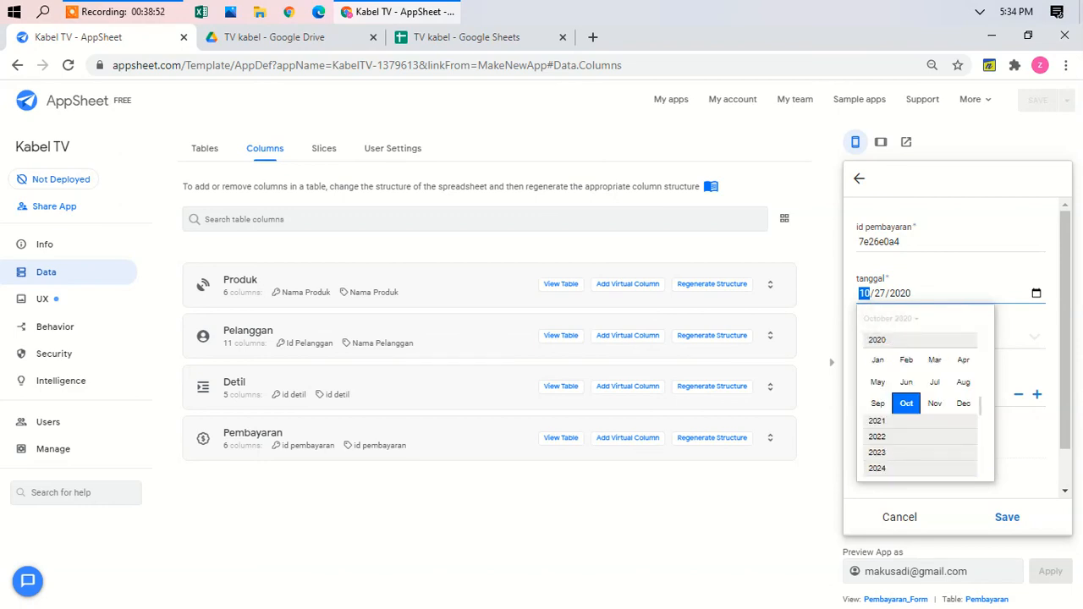
left_click(963, 381)
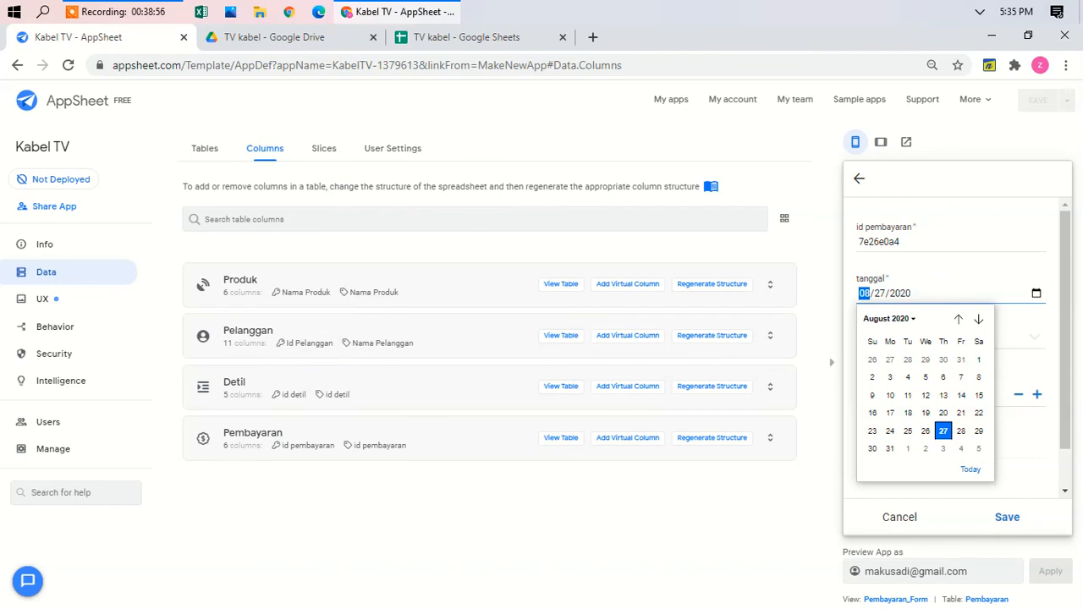
left_click(943, 395)
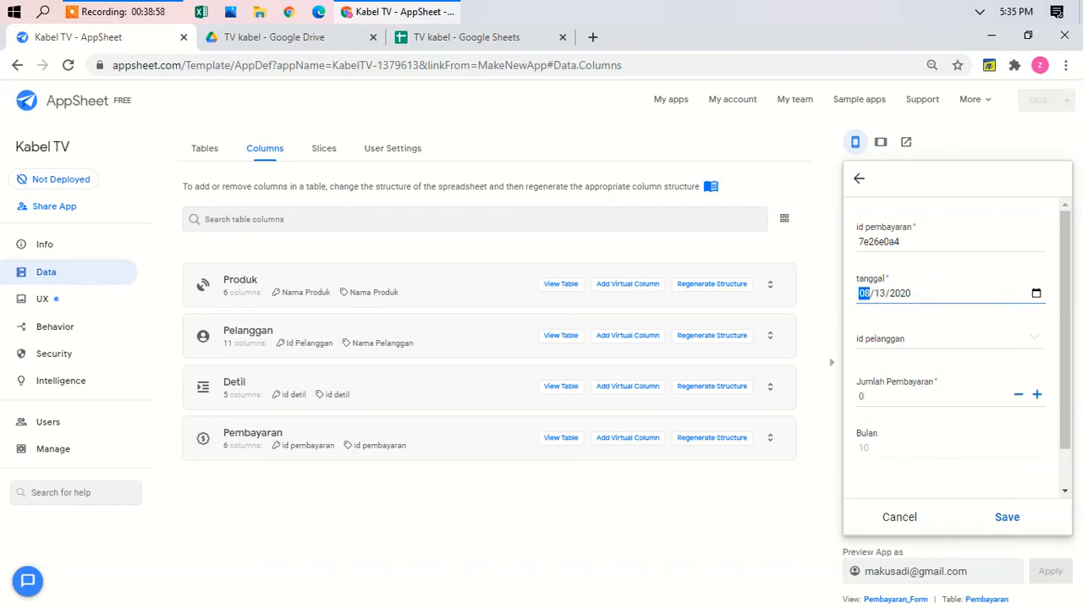
left_click(1015, 338)
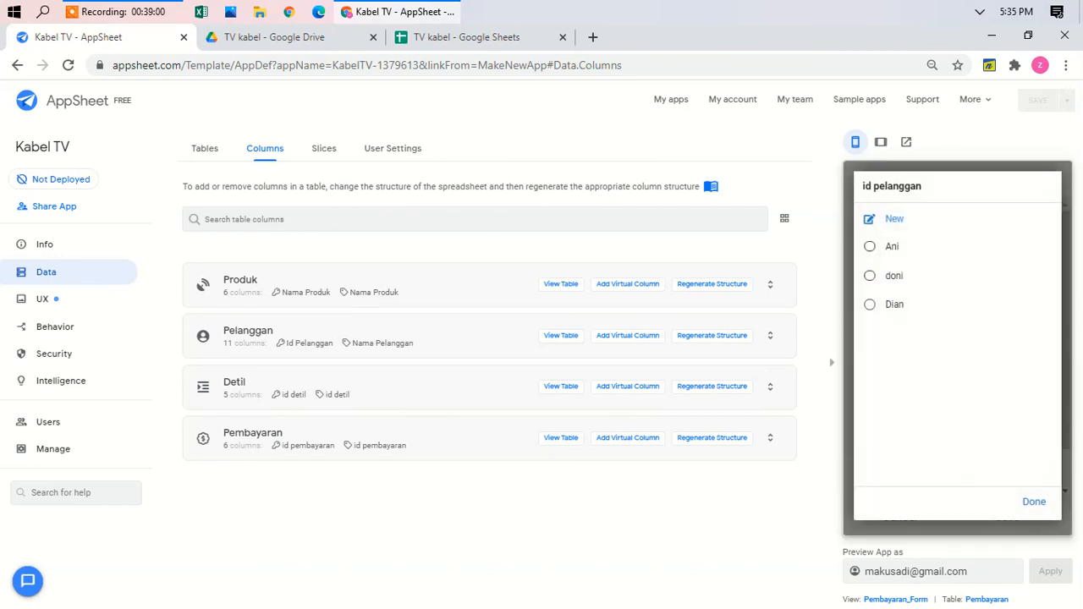
left_click(884, 244)
scroll(956, 347, "down", 1)
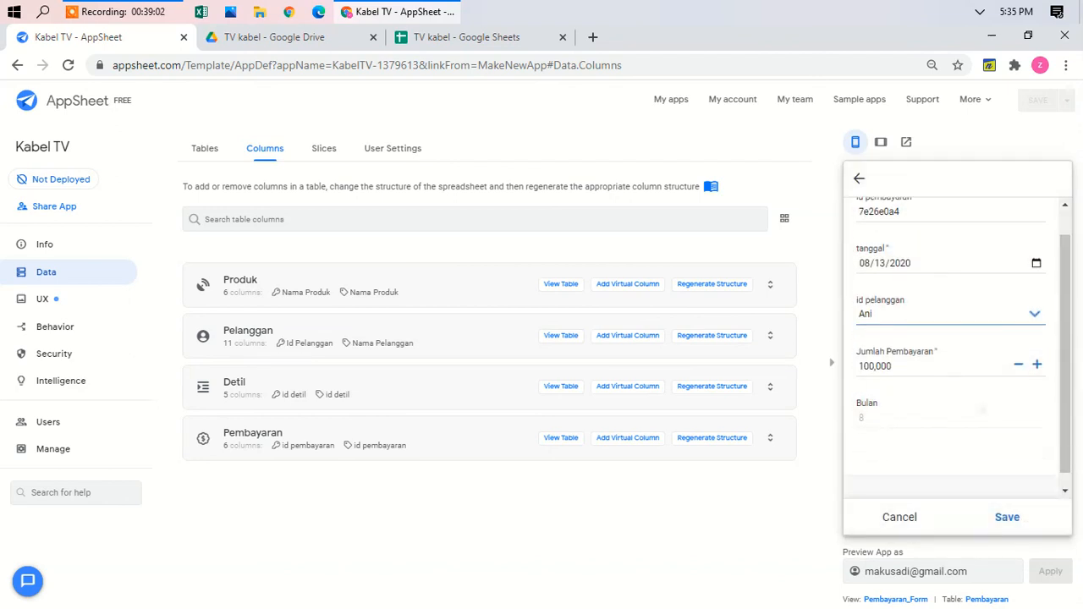
left_click(1007, 517)
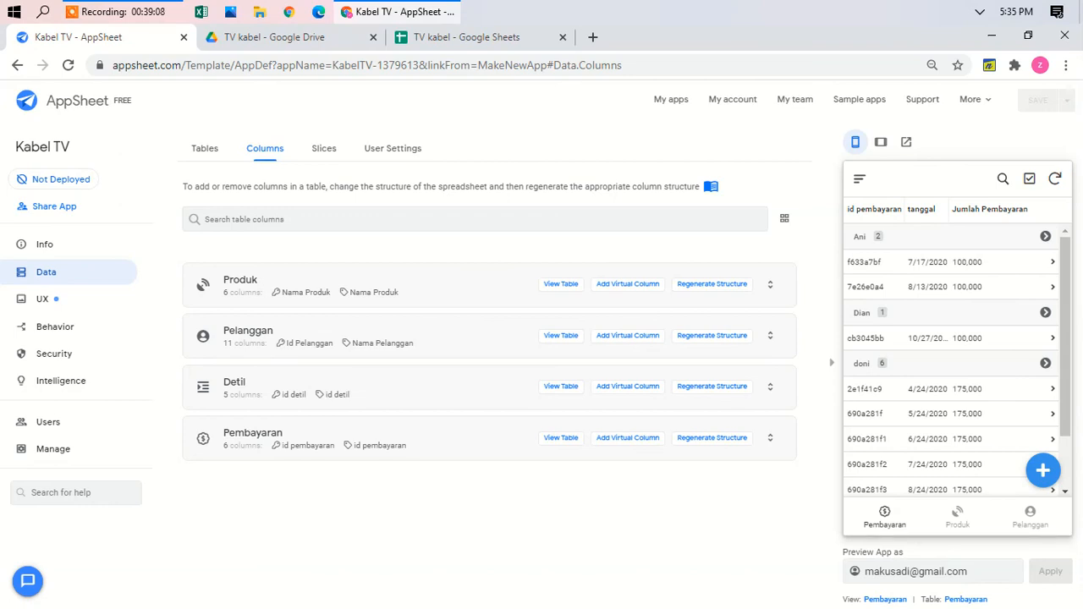
Step: Switch the preview to tablet layout and show the Produk table with Paket A and Paket A2
left_click(1029, 516)
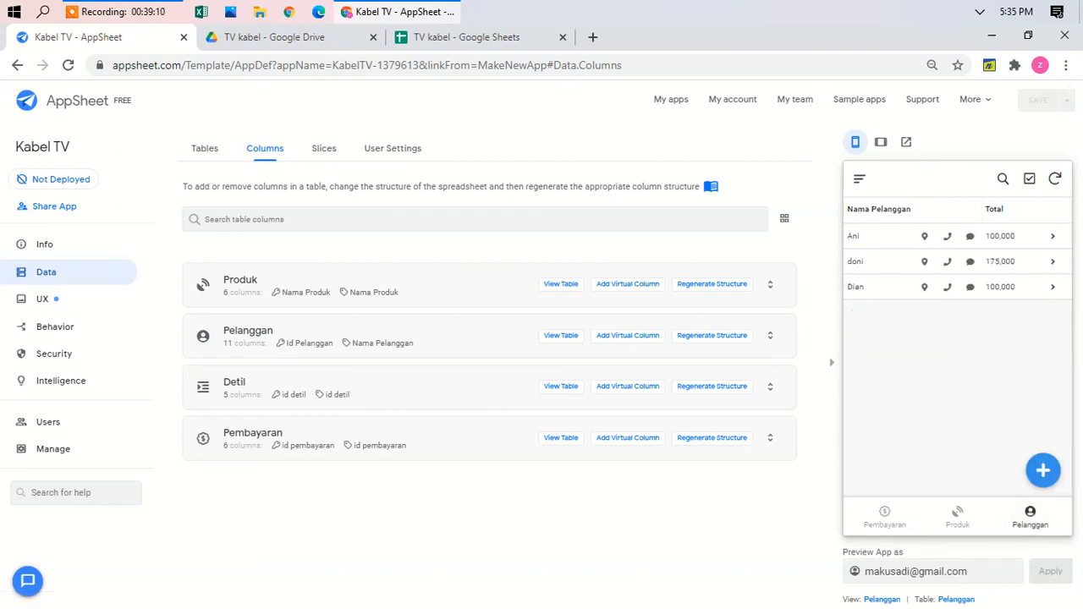
left_click(881, 142)
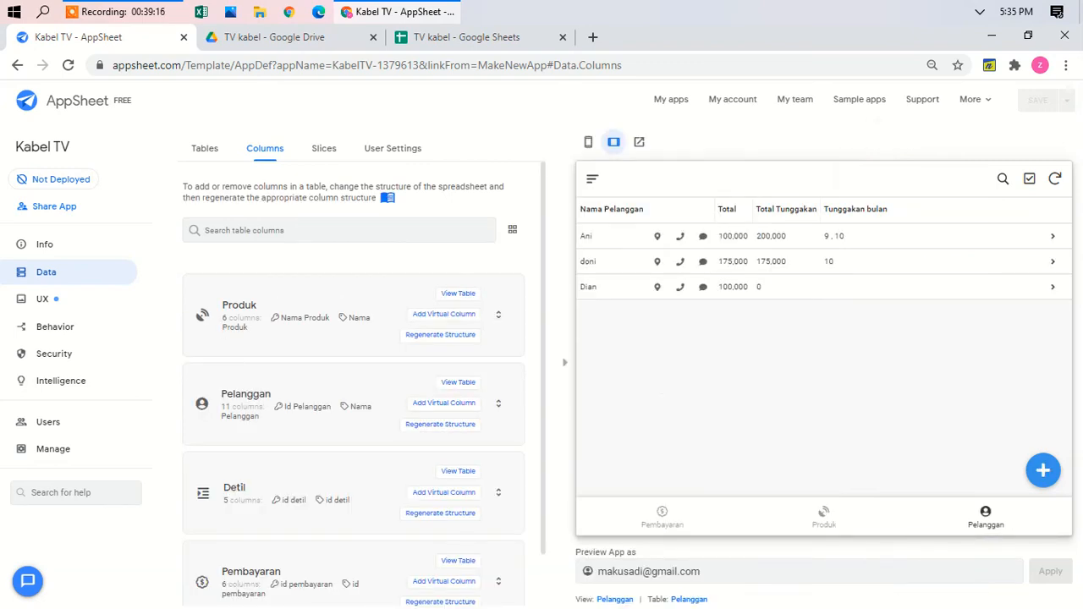
left_click(823, 516)
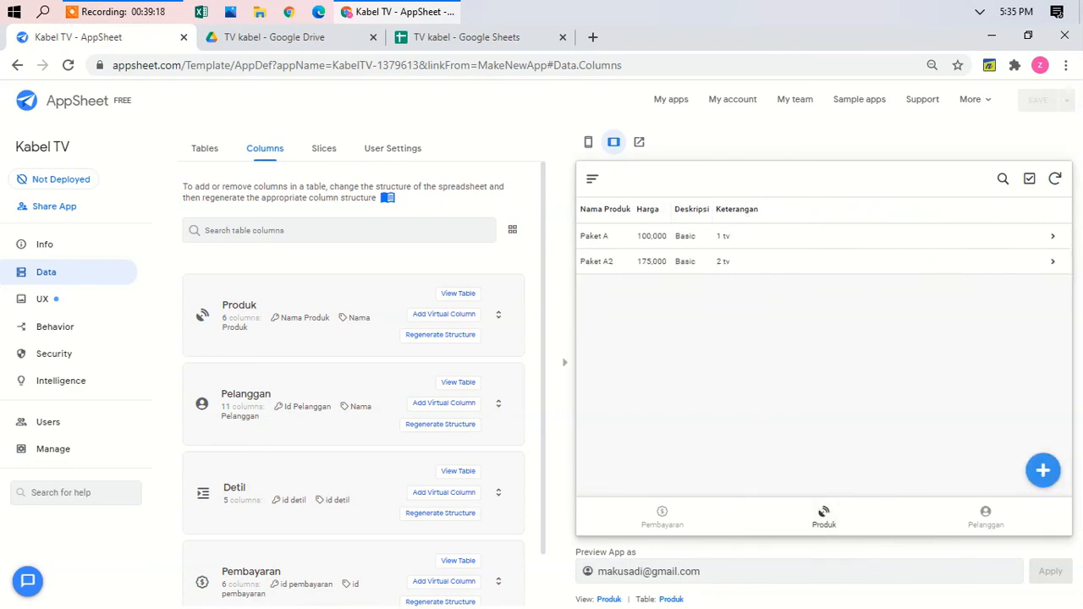